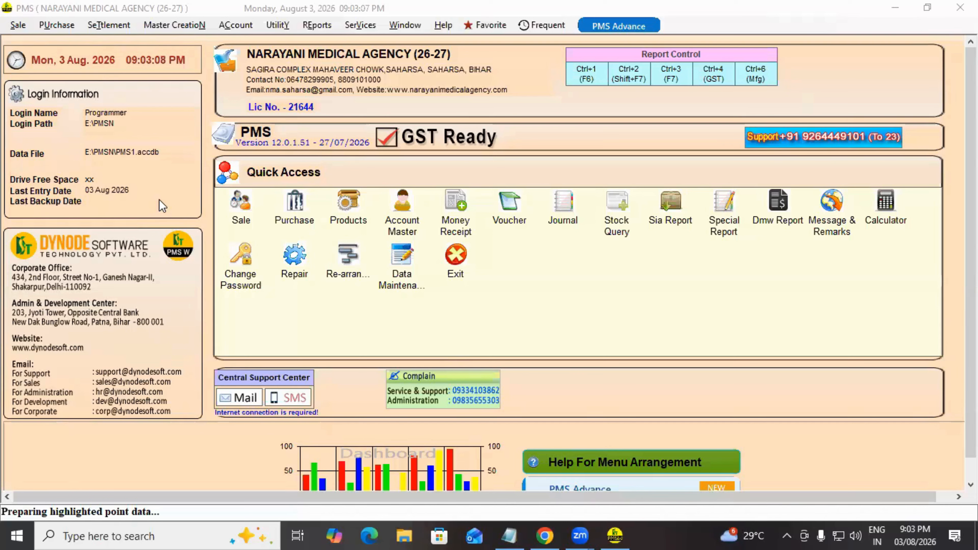
left_click(192, 28)
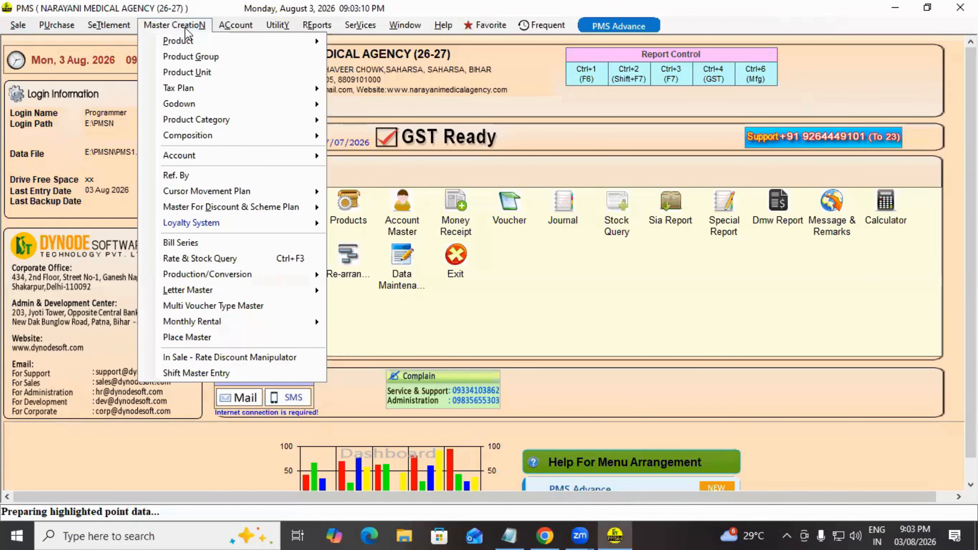
left_click(17, 25)
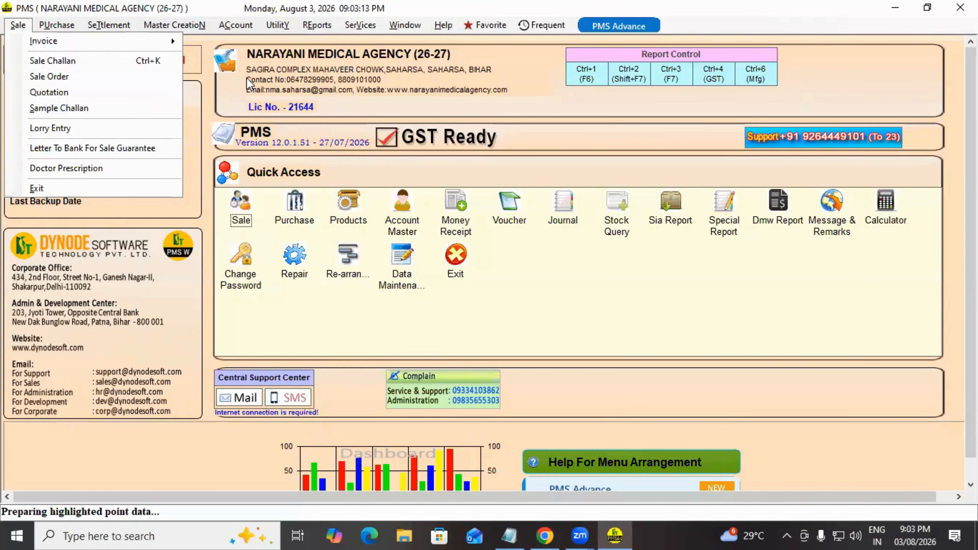
left_click(317, 25)
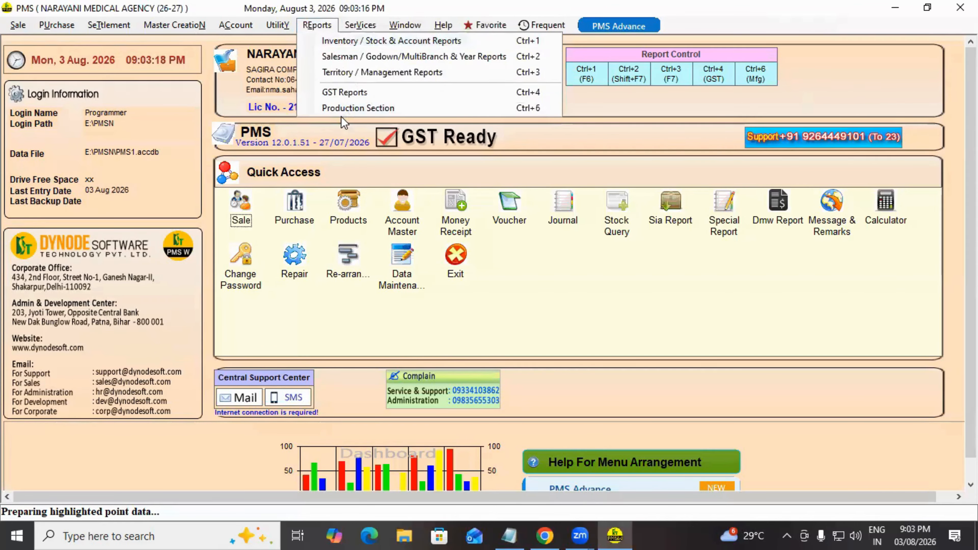
left_click(183, 28)
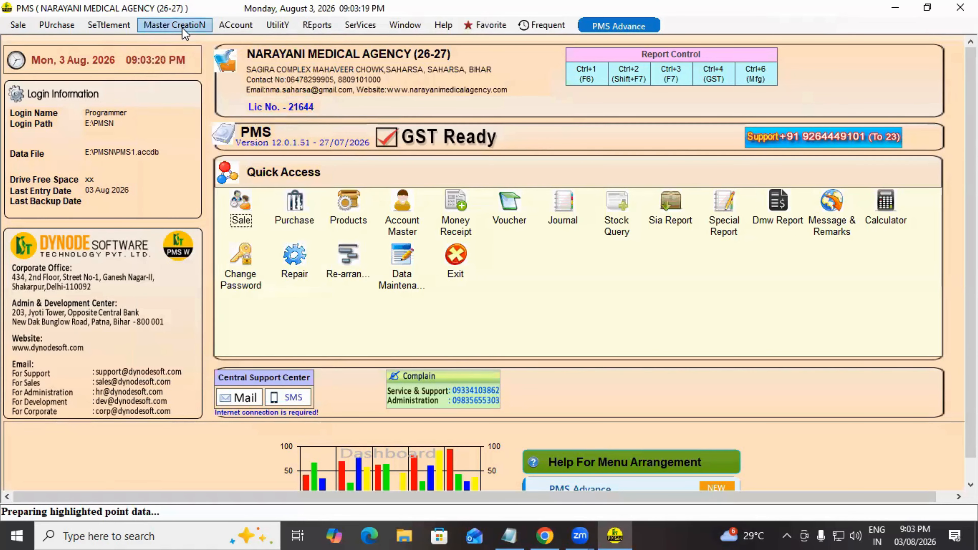
left_click(183, 29)
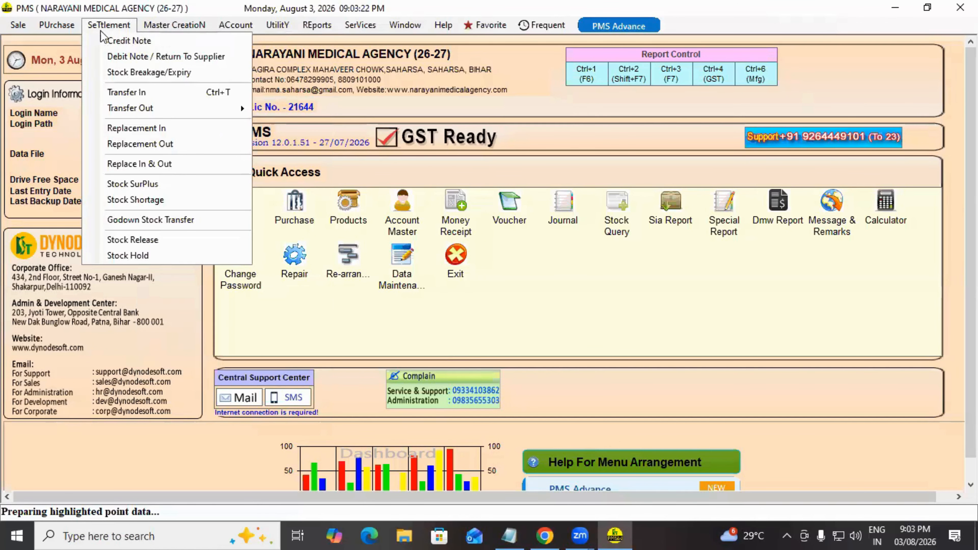
Open the purchase invoice entry form and bring up the previous purchase, entry number 178
mouse_move(57, 25)
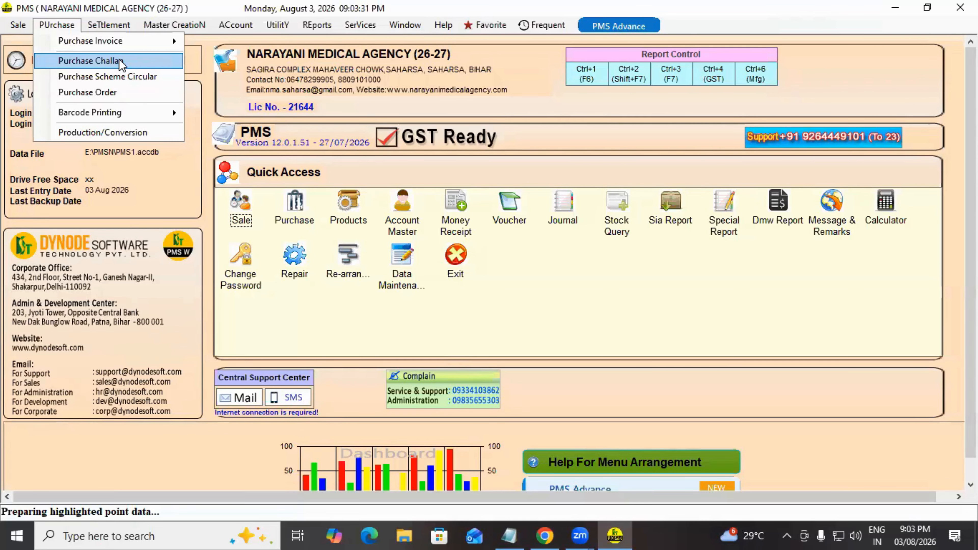
mouse_move(13, 18)
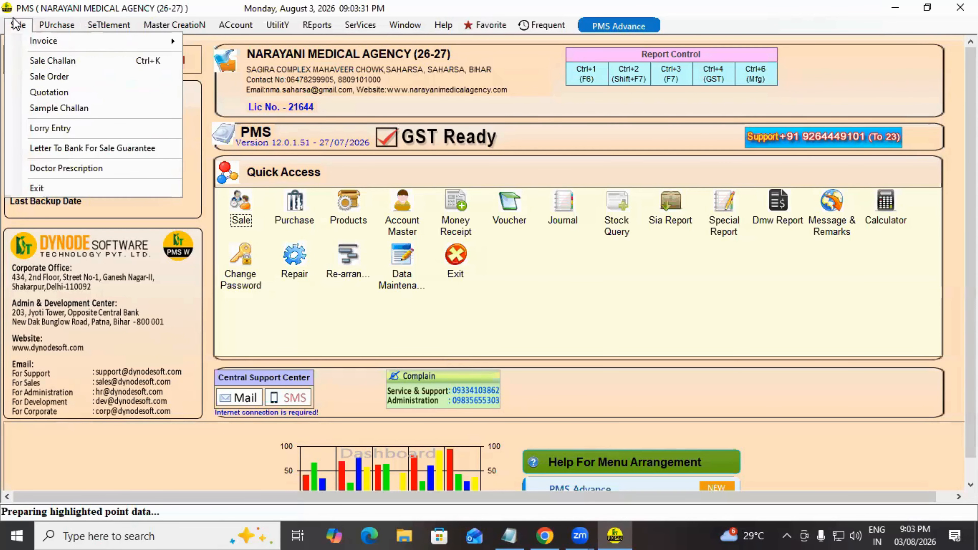
mouse_move(157, 34)
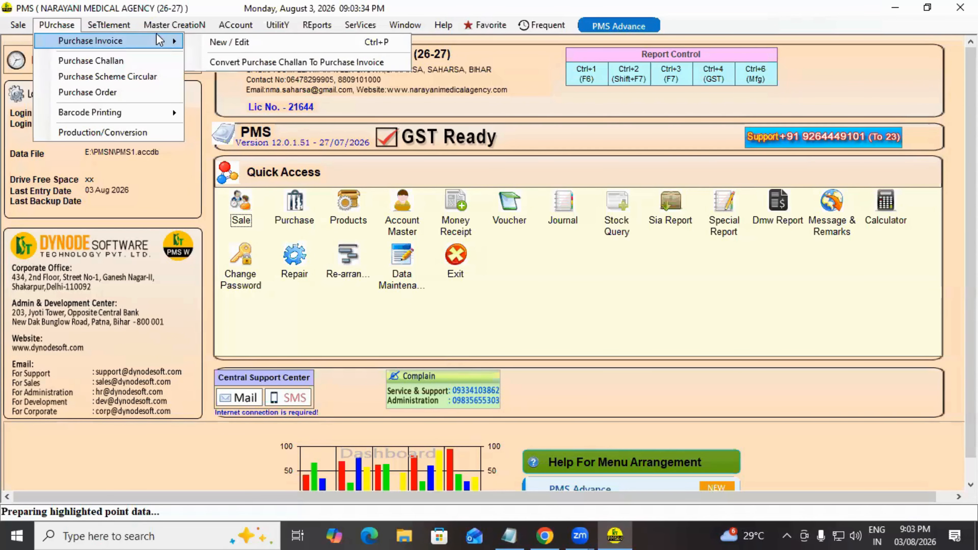
left_click(254, 60)
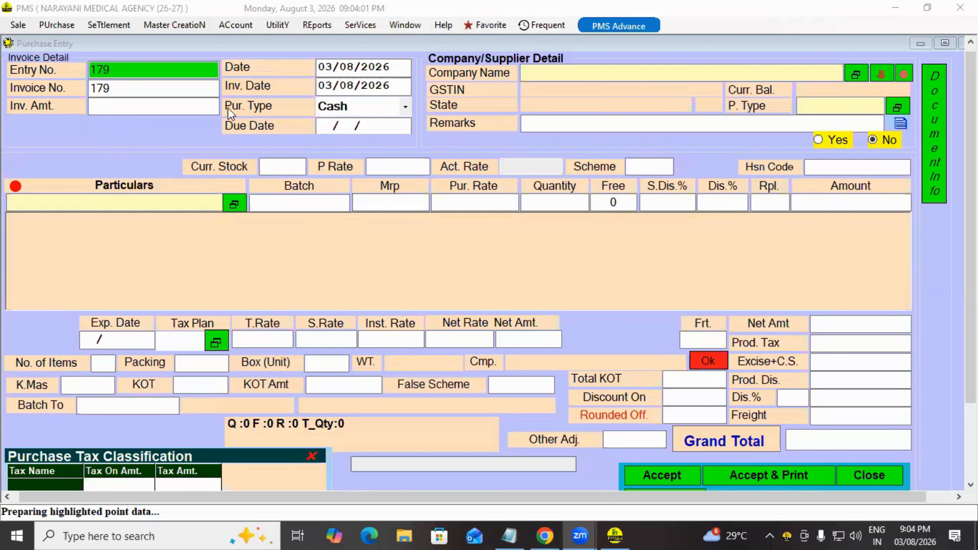
left_click(164, 69)
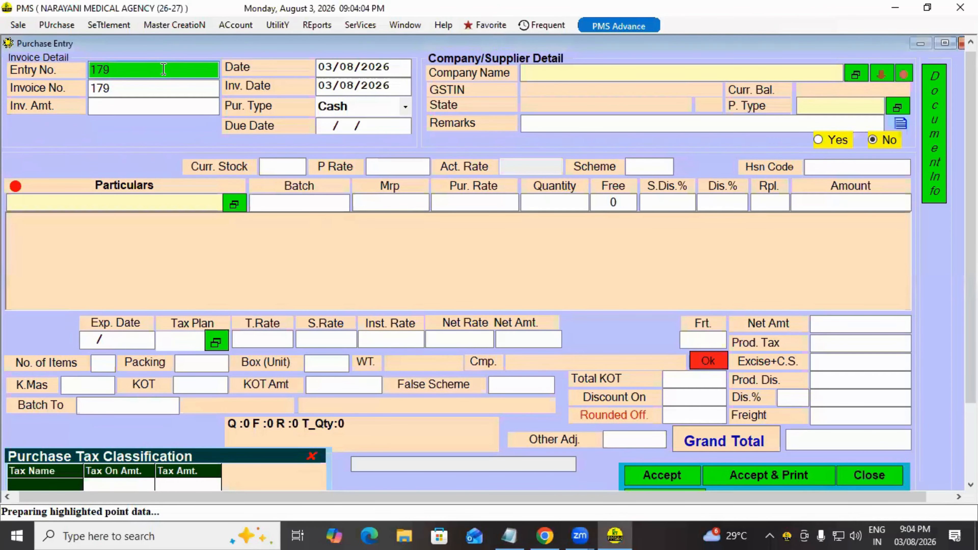
key("Page_Up")
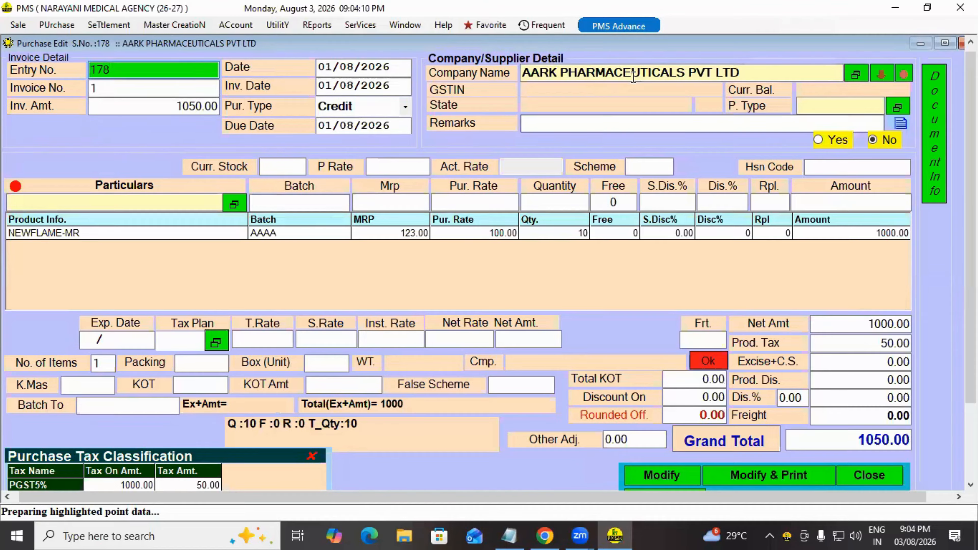
Check the grand total of purchase entry 178 and close the form without modifying it
left_click(864, 444)
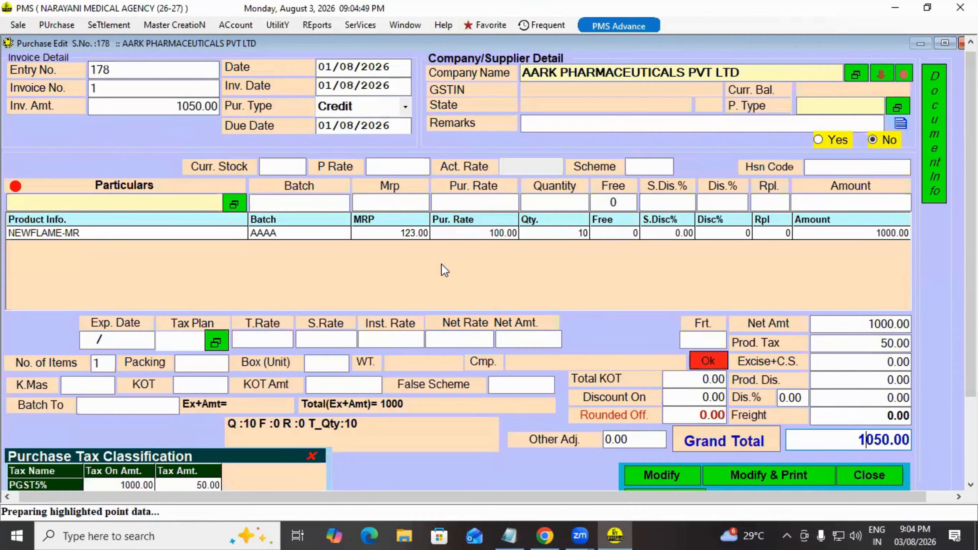
left_click(862, 475)
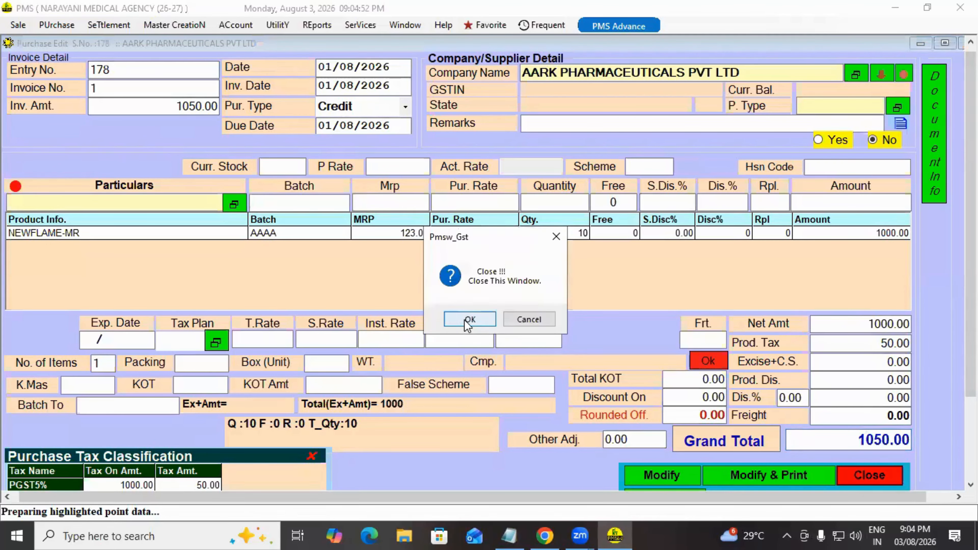
key("Escape")
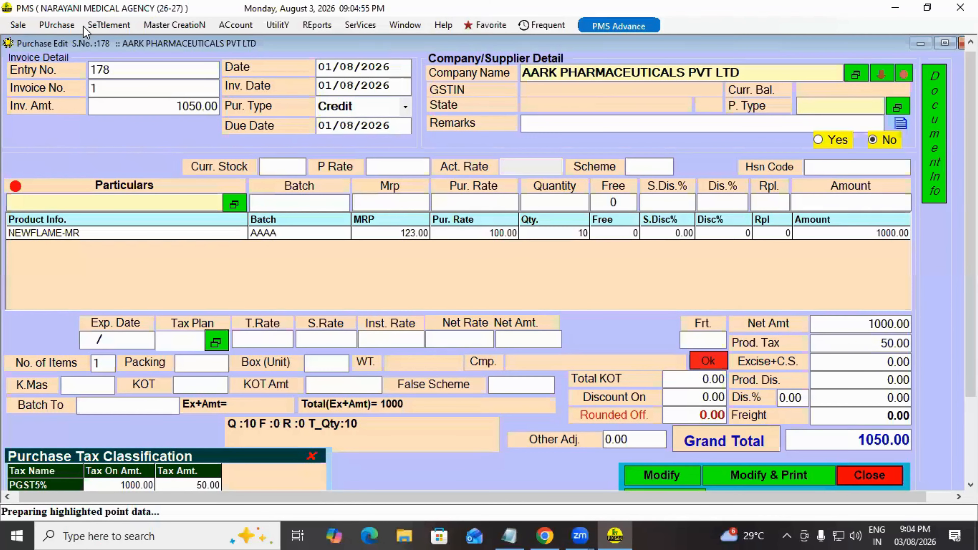
Start a new purchase challan for AARK PHARMACEUTICALS with the Credit purchase type, and close the form without accepting it
left_click(58, 26)
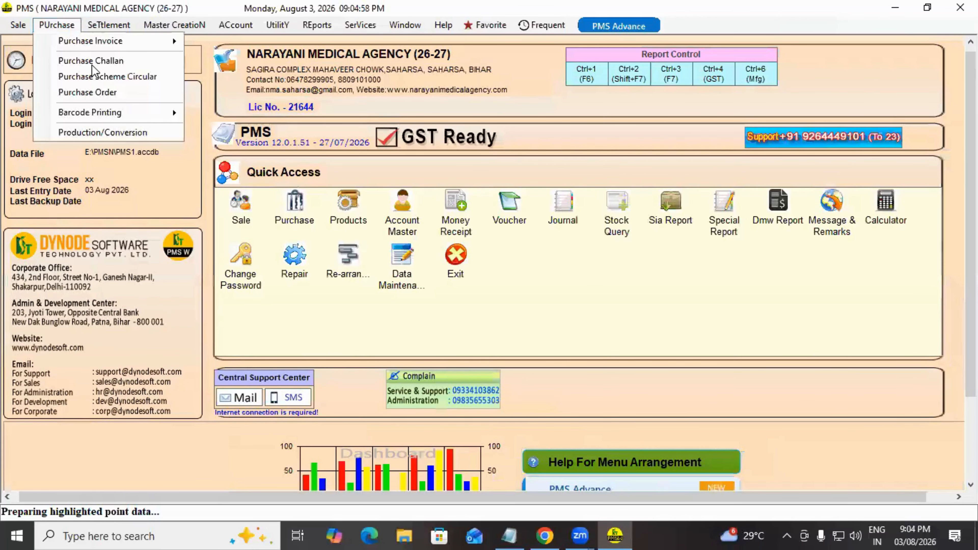
left_click(92, 64)
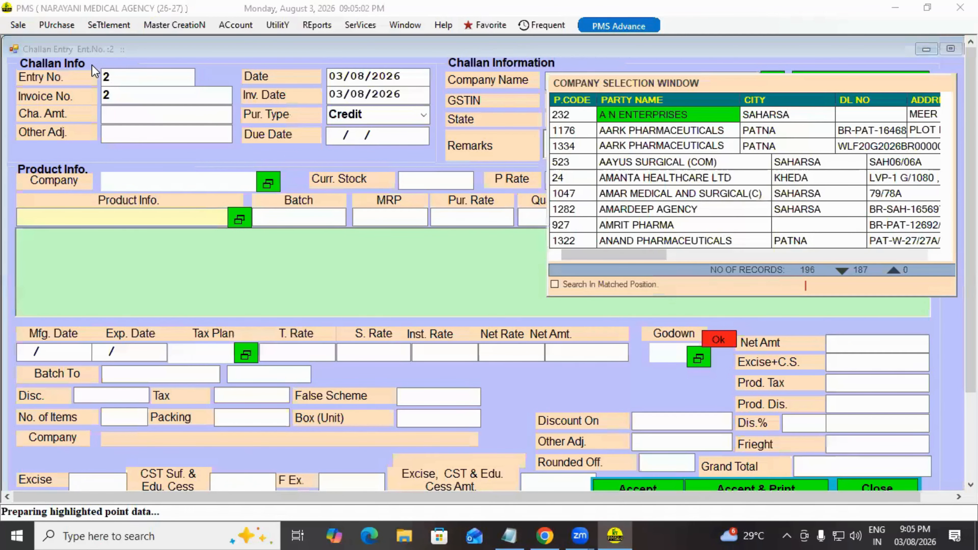
key("Down")
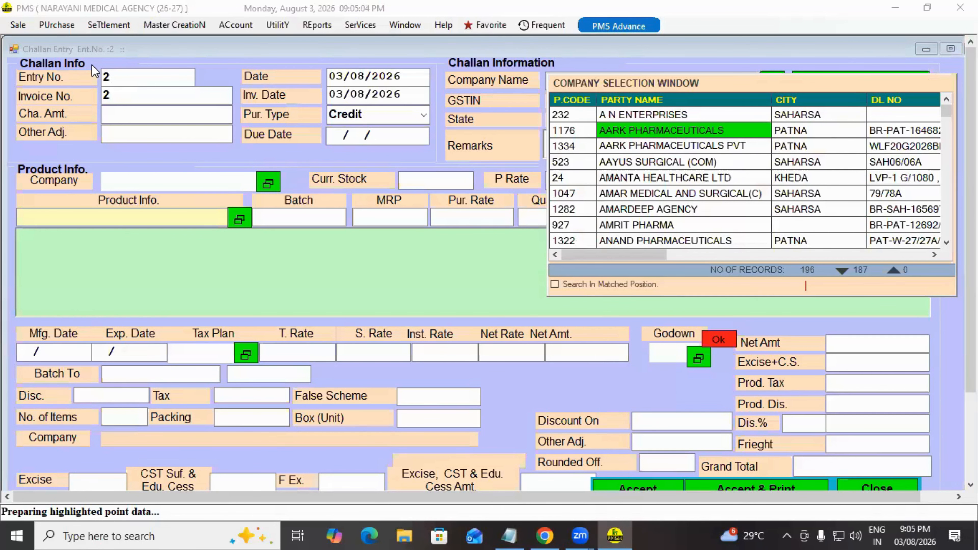
key("Escape")
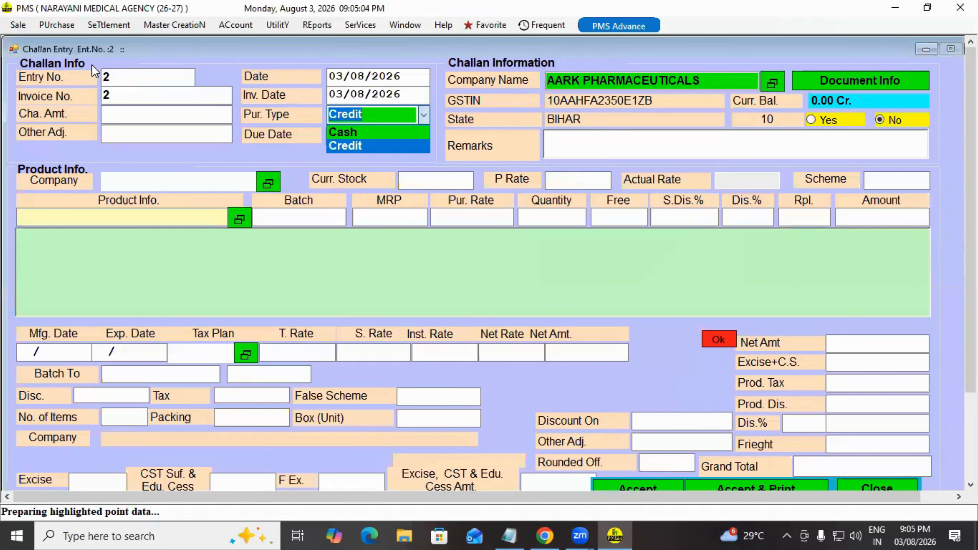
key("Return")
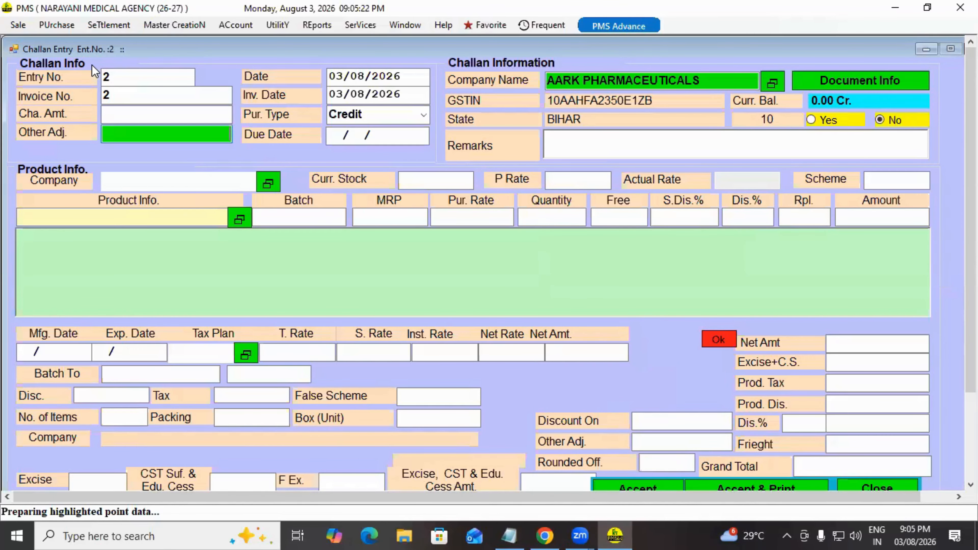
left_click(885, 487)
left_click(468, 321)
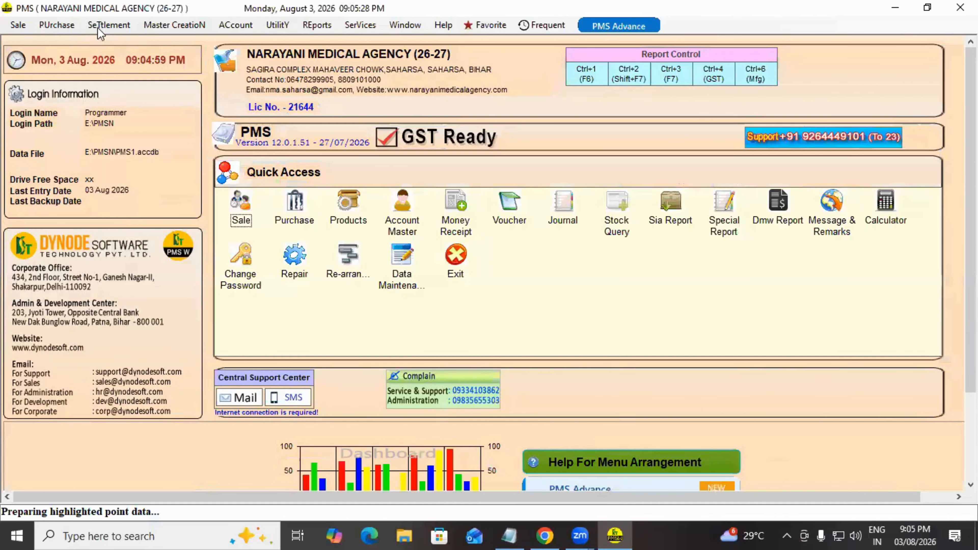
left_click(109, 25)
mouse_move(57, 25)
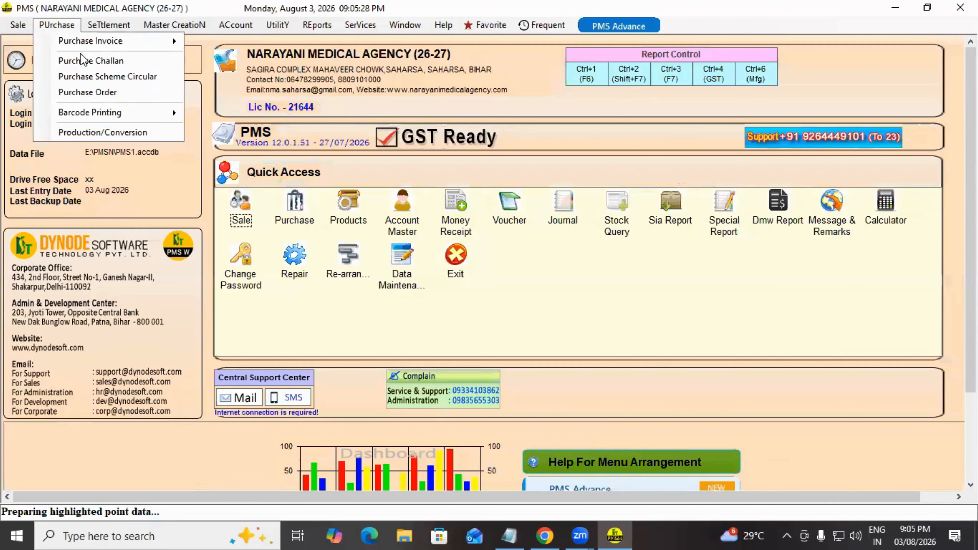
mouse_move(109, 46)
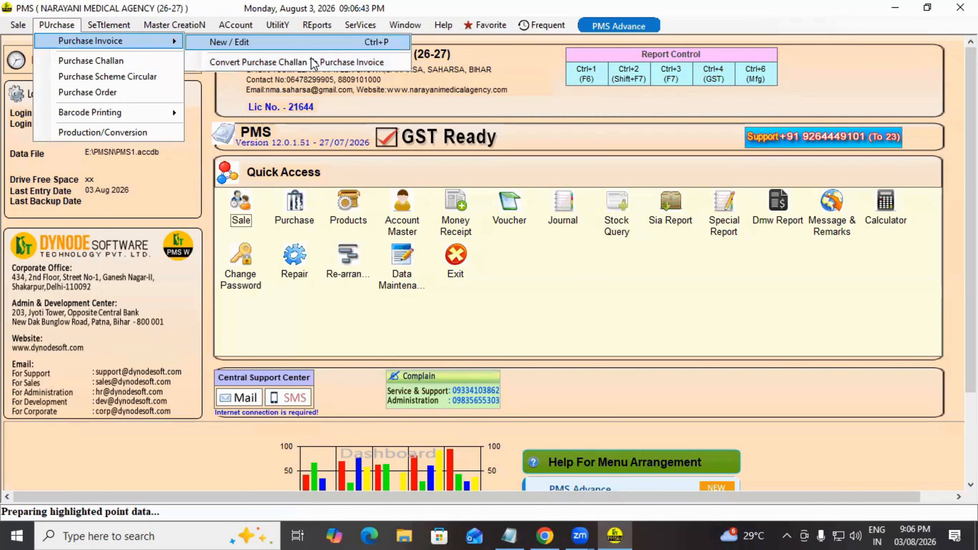
key("Left")
key("Down")
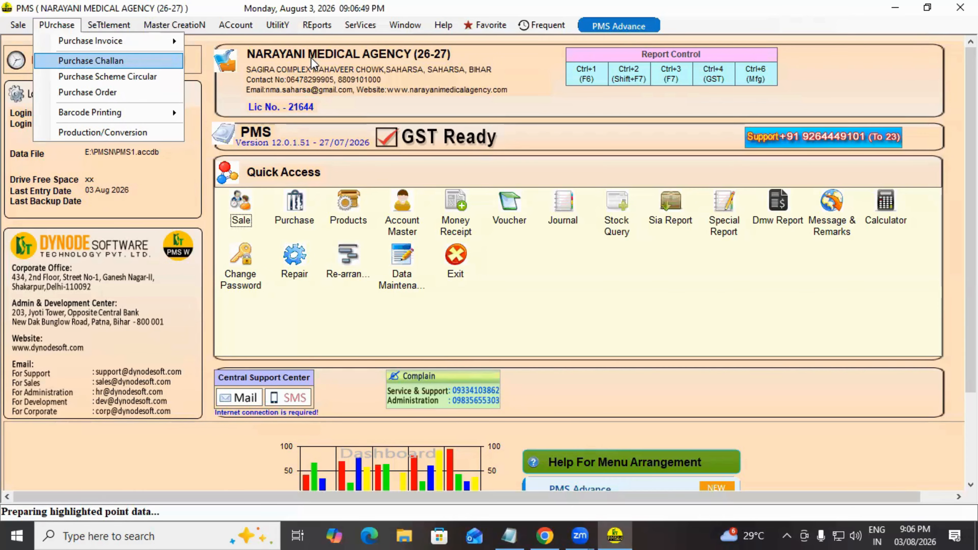
key("Up")
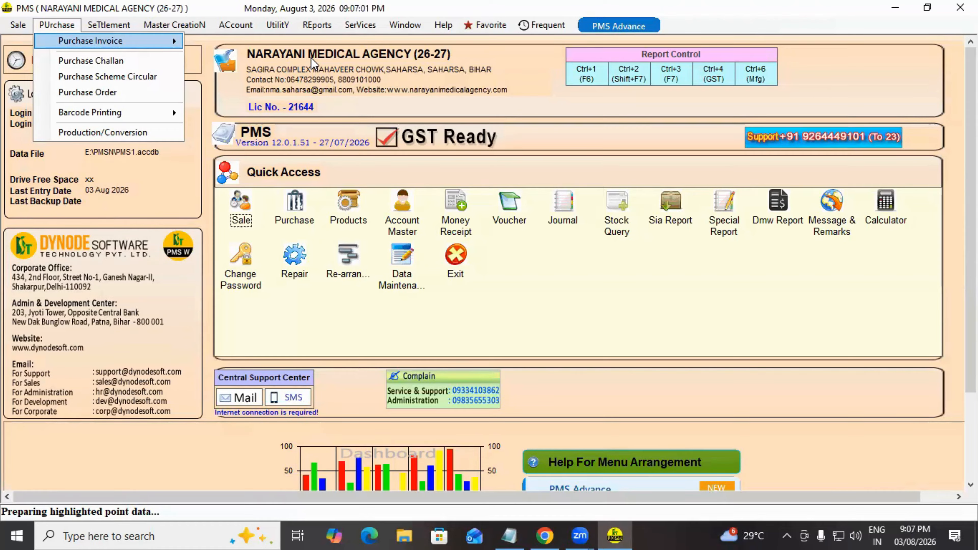
key("Down")
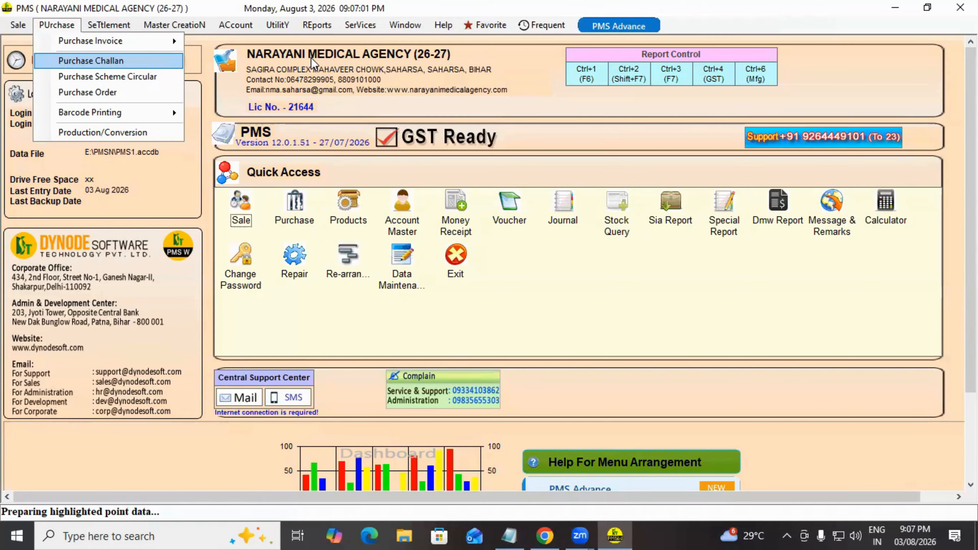
key("Up")
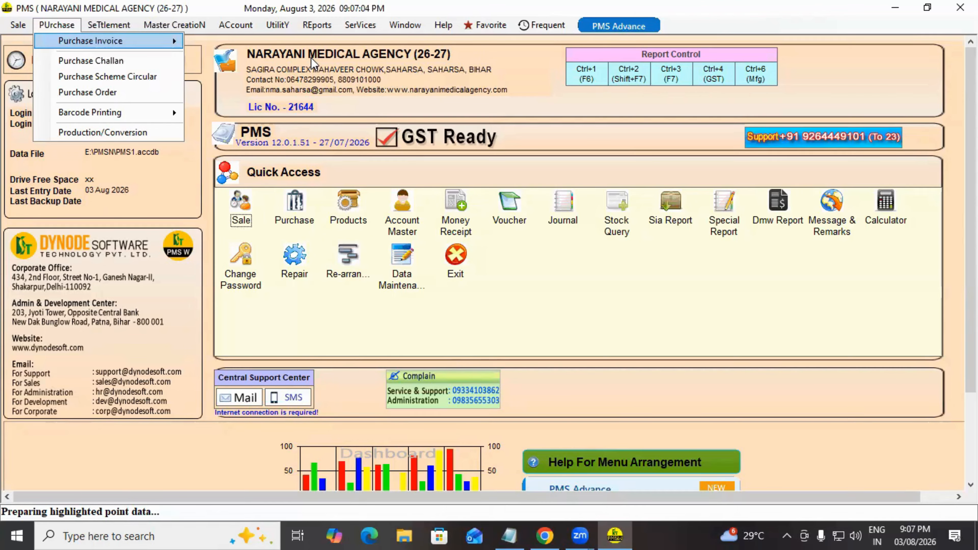
Open the Purchase Scheme Circular form to review its scheme entry fields, and close it without saving
key("Down")
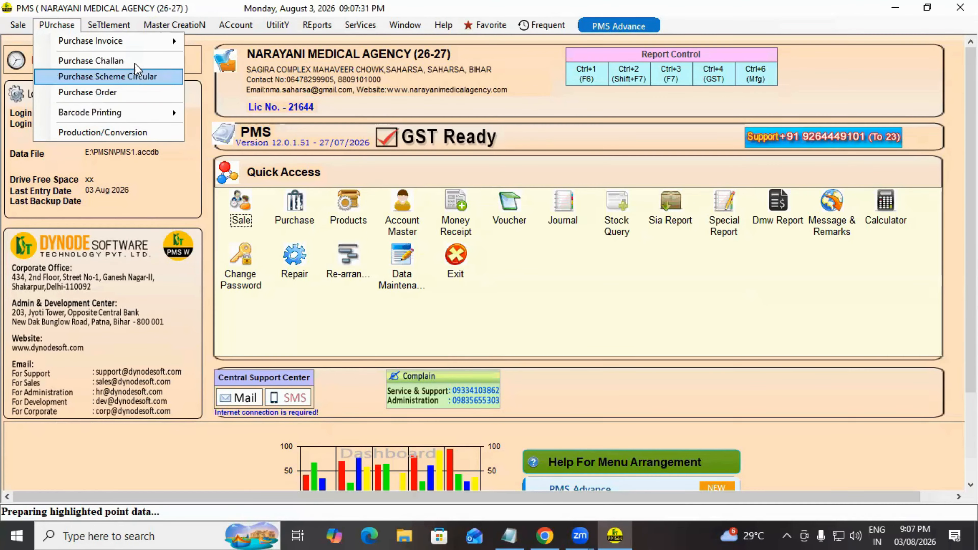
left_click(143, 78)
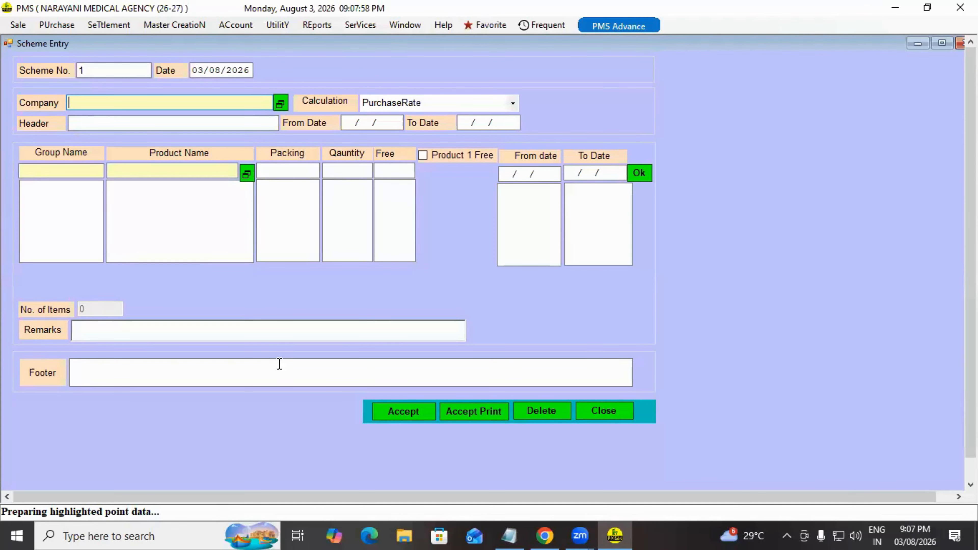
left_click(602, 412)
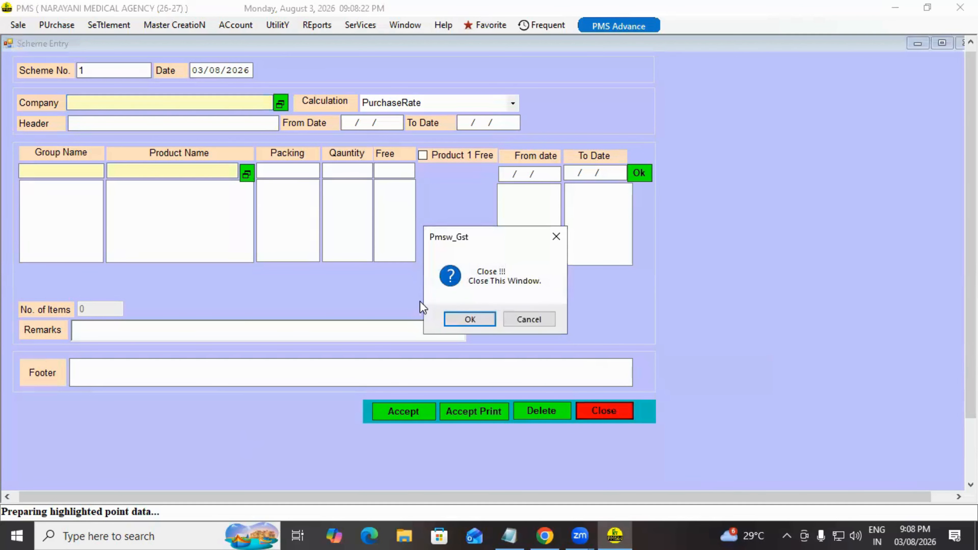
left_click(470, 319)
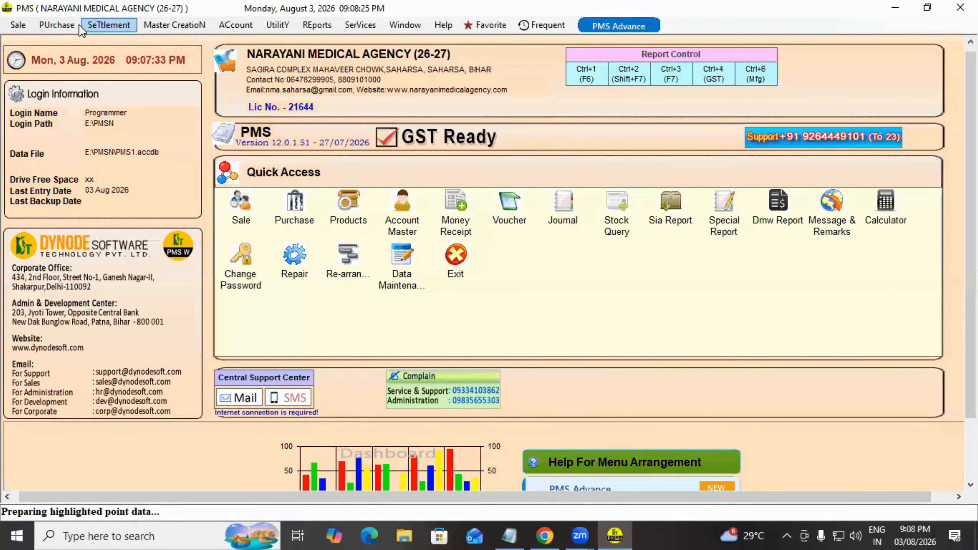
Open a new purchase order and enable the Daily Order criterion for automatic order generation
left_click(109, 24)
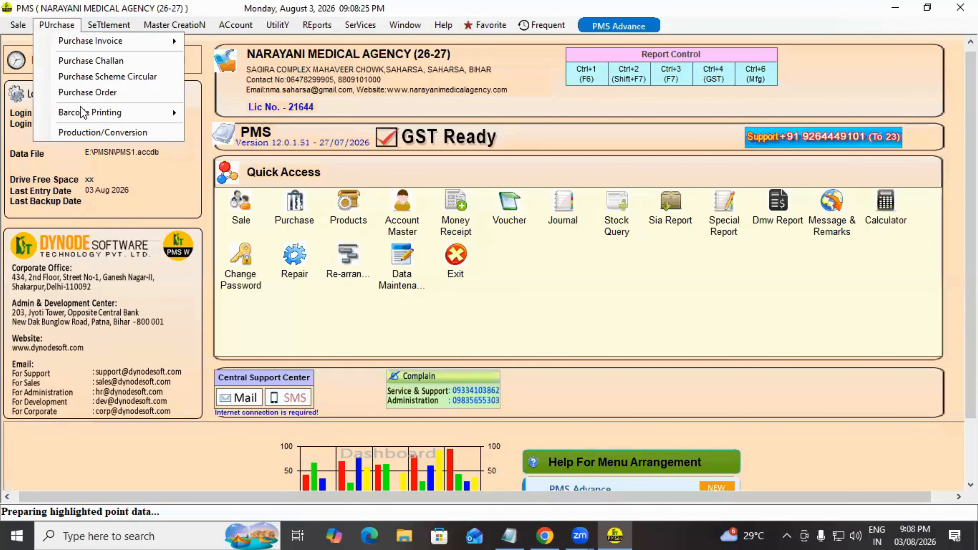
left_click(110, 93)
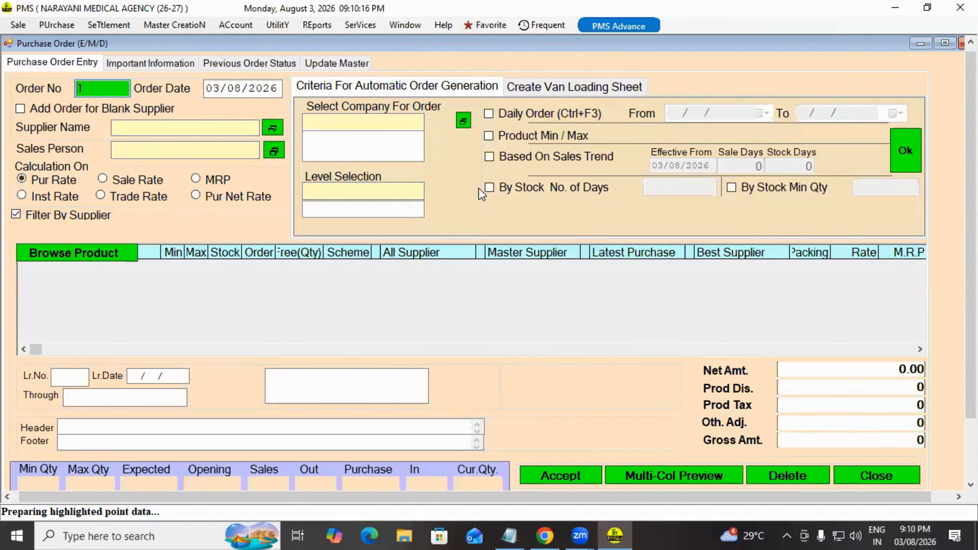
left_click(488, 114)
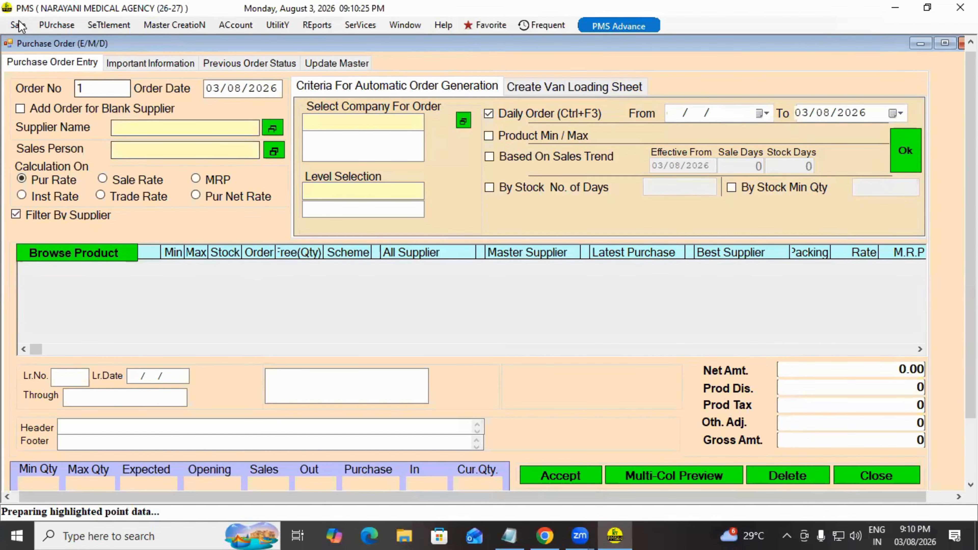
Open the entry form for a new sale invoice
left_click(24, 30)
mouse_move(40, 43)
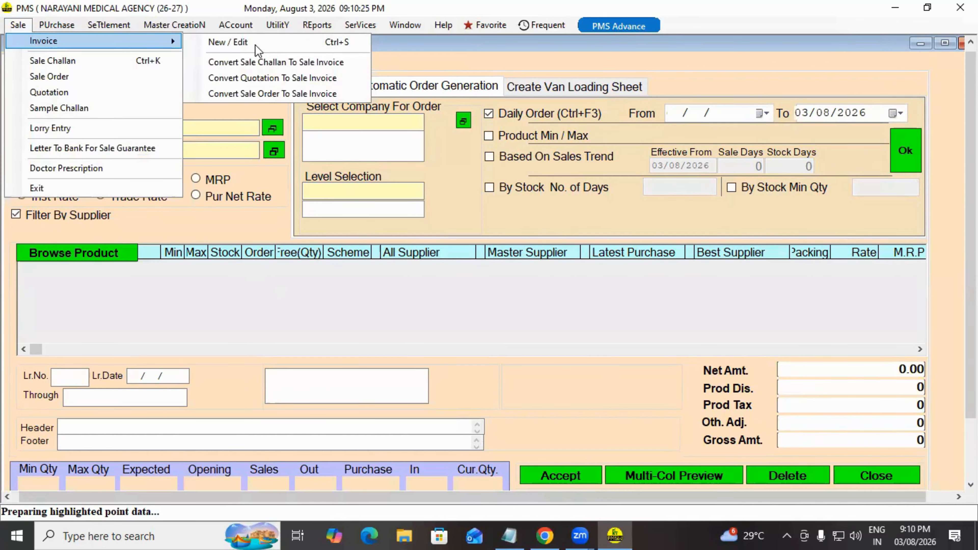
left_click(257, 46)
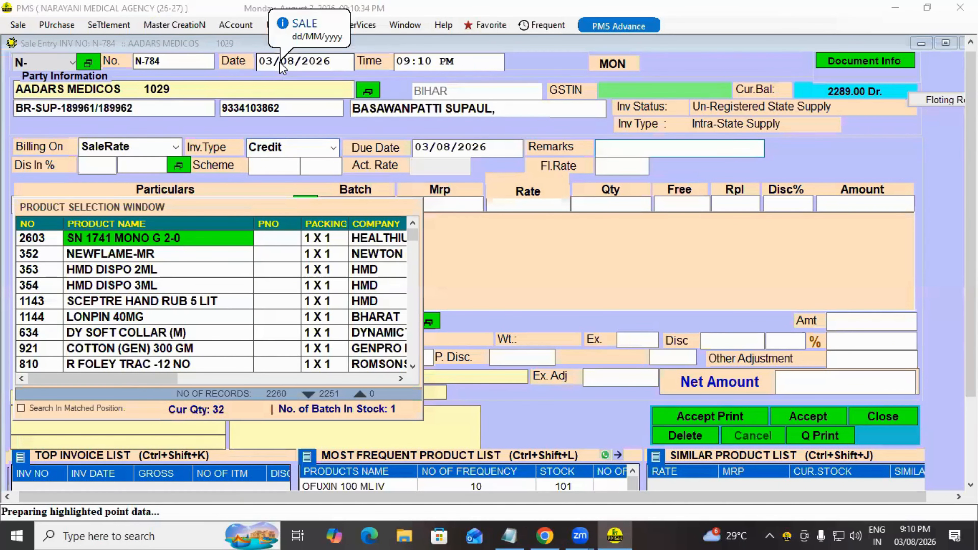
Fill the sale invoice's product line with NEWFLAME-MR, batch AAAA, at a rate of 1111 and a quantity of 10
key("Return")
key("Escape")
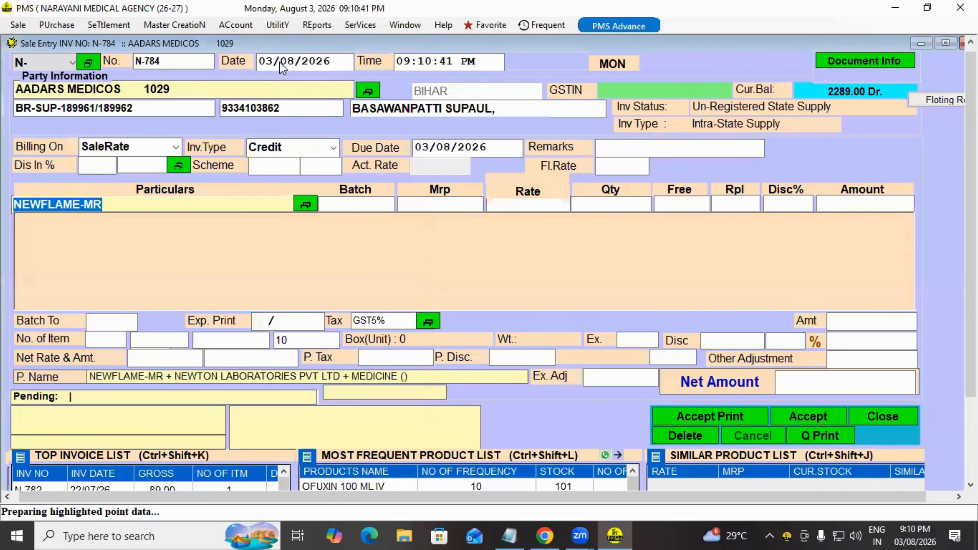
key("Return")
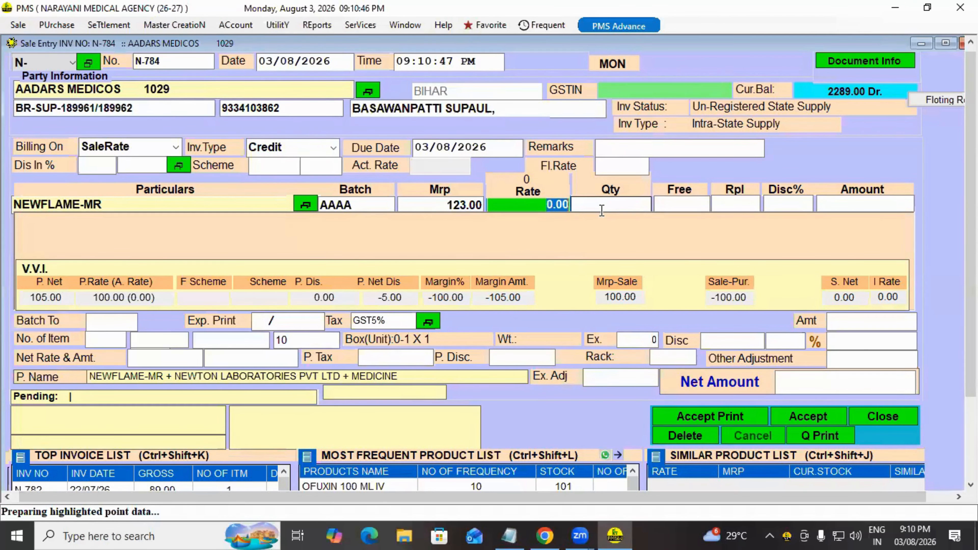
mouse_move(602, 208)
type("1111")
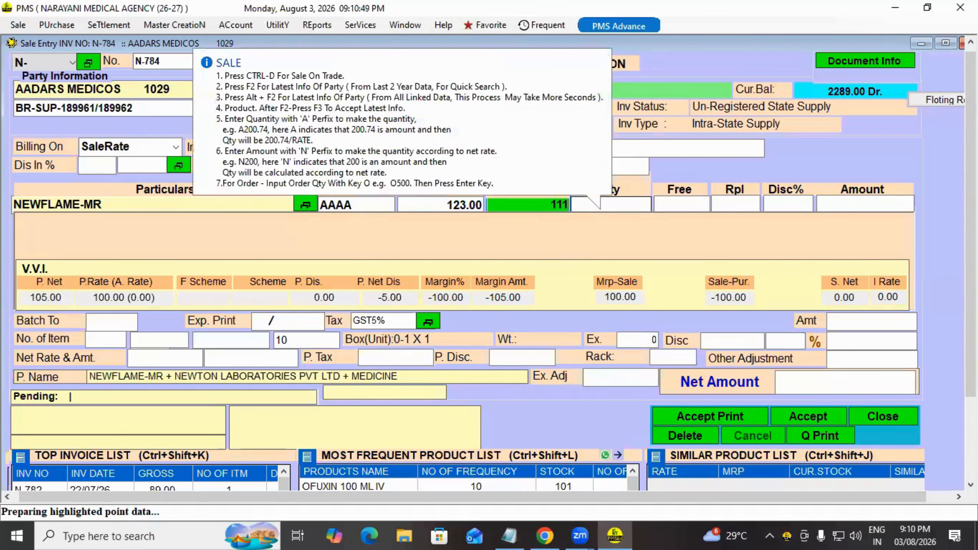
key("Return")
type("0")
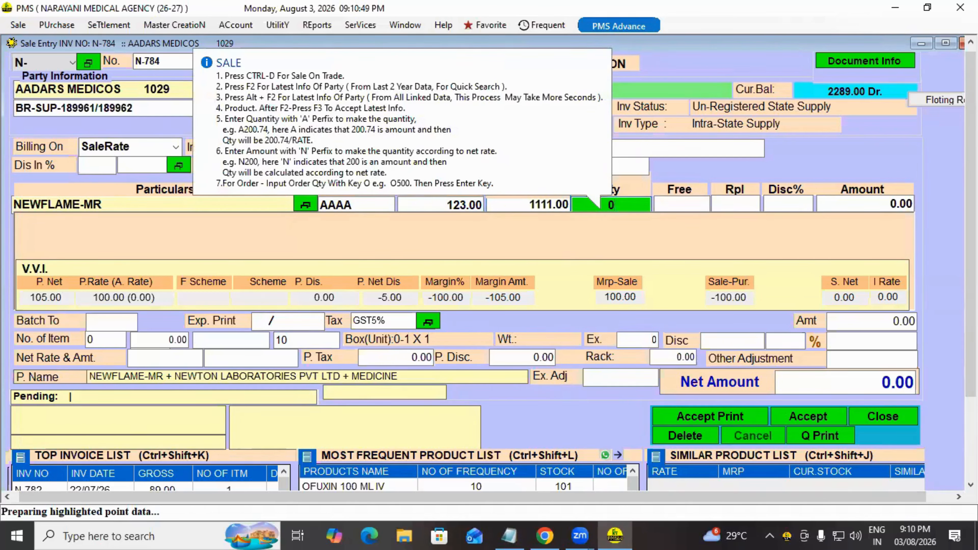
key("Return")
left_click(604, 206)
type("10")
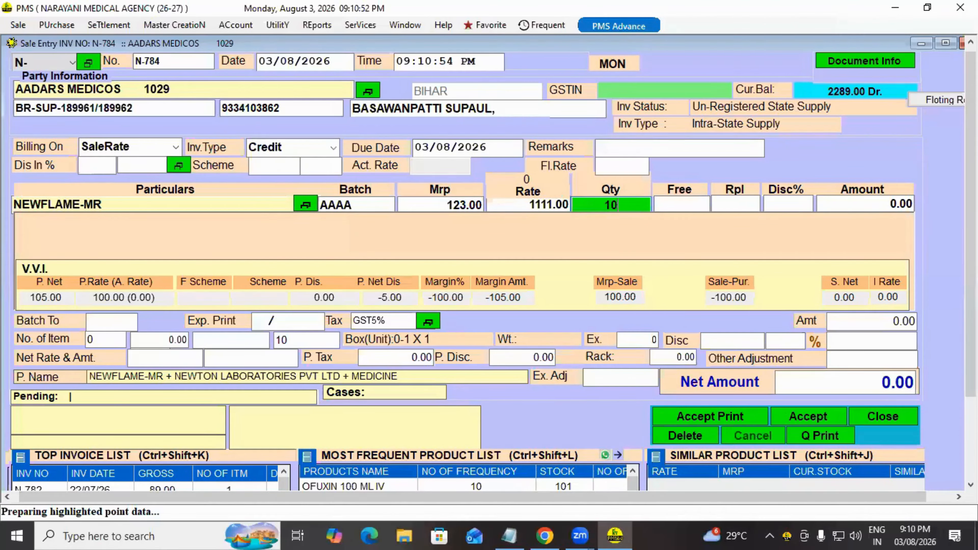
key("Return")
key("Return")
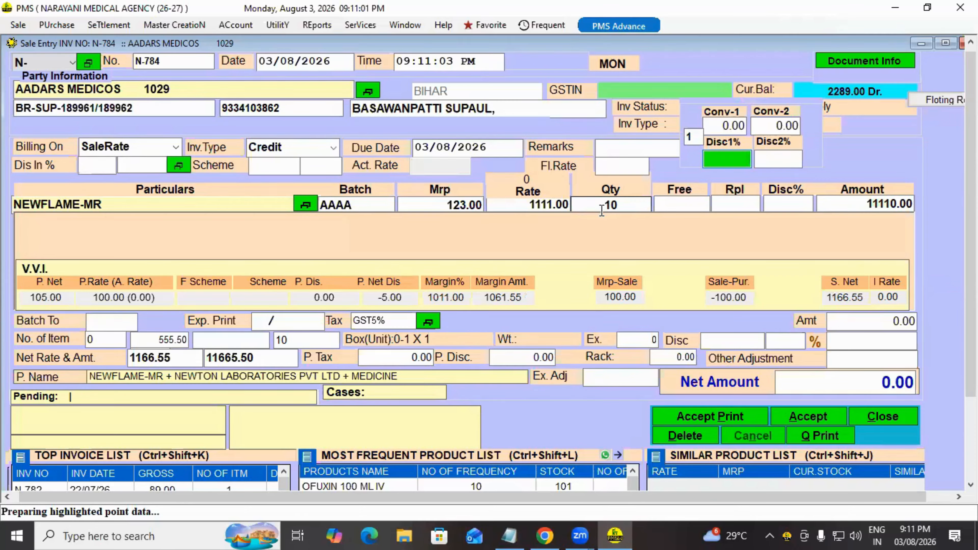
Look up and select NEWFLAME-MR in the Stock & Rate Query for the daily order, and close the query
key("alt+r")
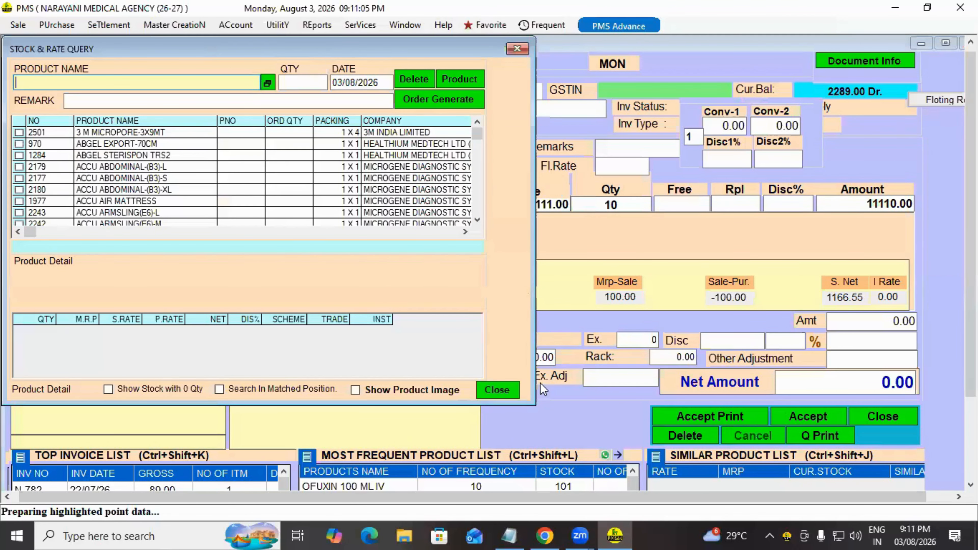
left_click(174, 24)
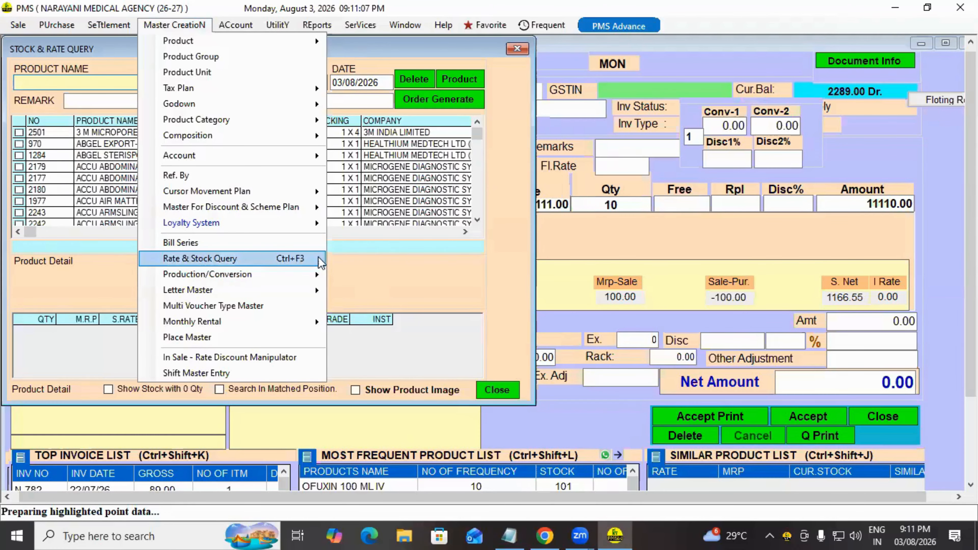
left_click(343, 261)
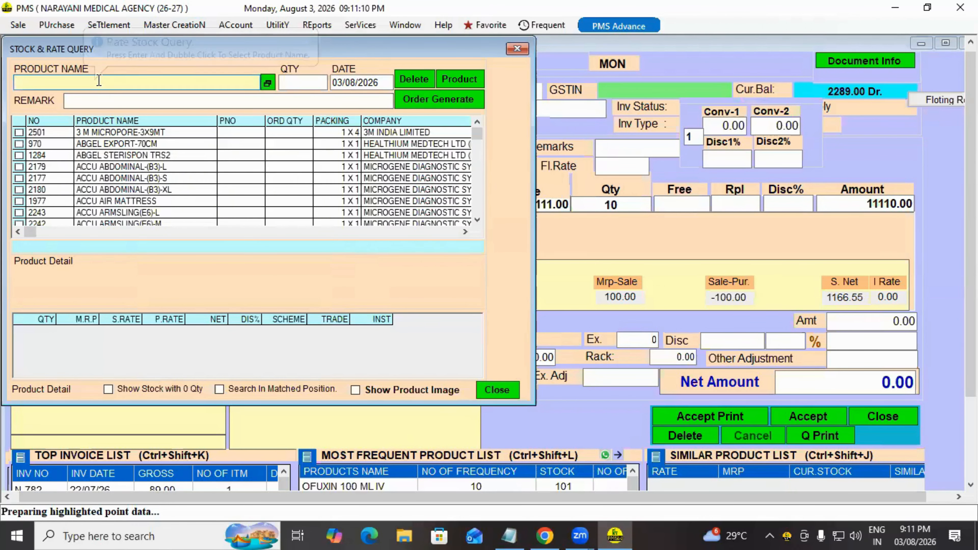
type("NEWFL")
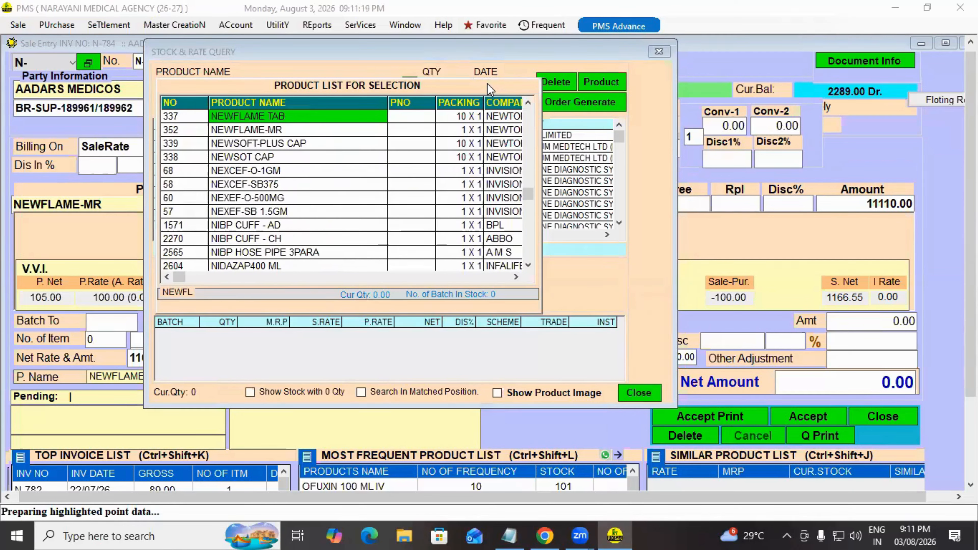
key("Down")
key("Return")
key("Escape")
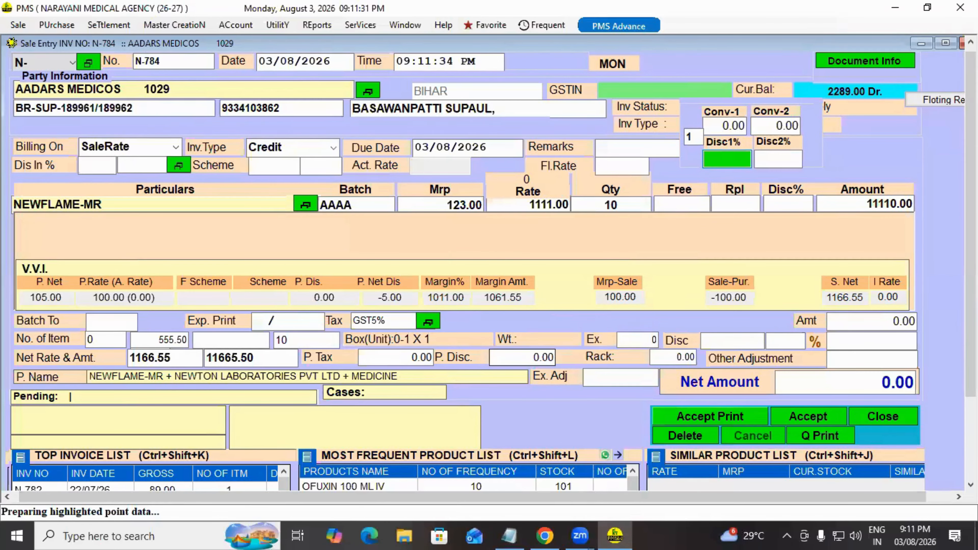
Close the sale invoice without accepting it and generate the purchase order lines from the Daily Order criterion
left_click(882, 416)
left_click(469, 319)
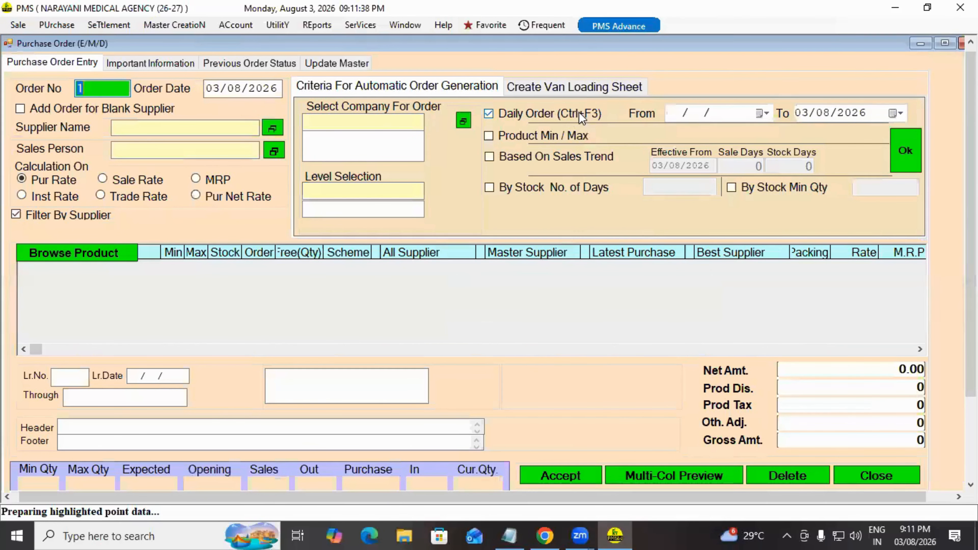
mouse_move(578, 112)
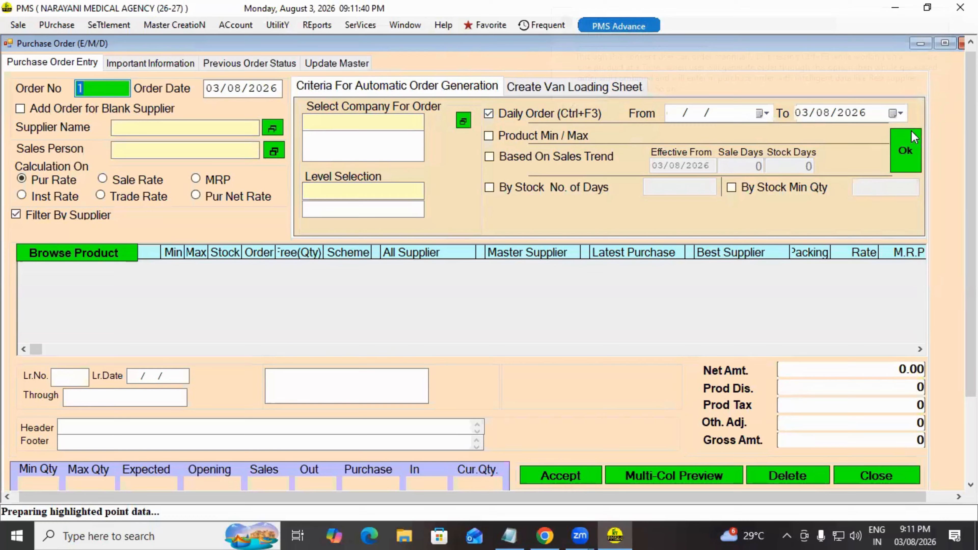
left_click(906, 154)
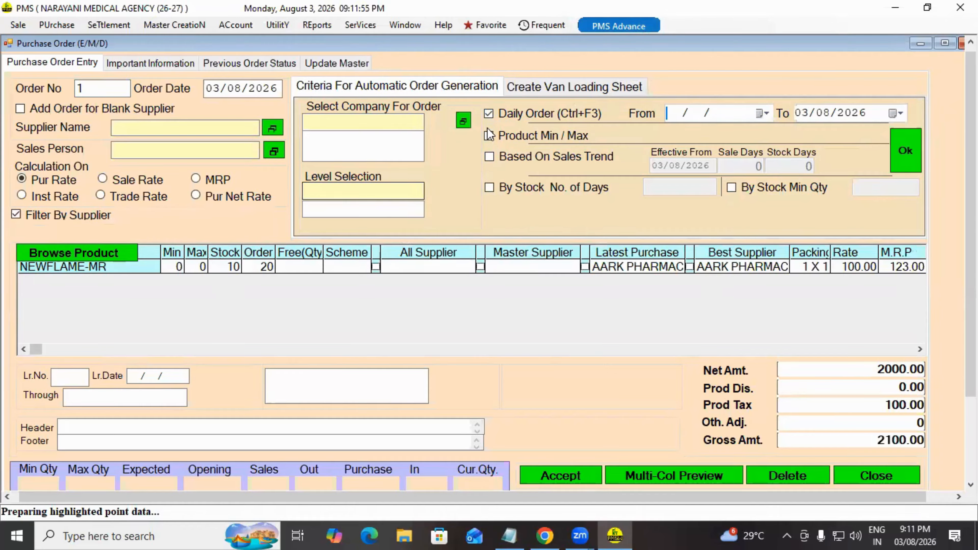
Enable Product Min / Max and Based On Sales Trend, effective from 31/07/2026 with 90 sale days and 30 stock days
left_click(490, 134)
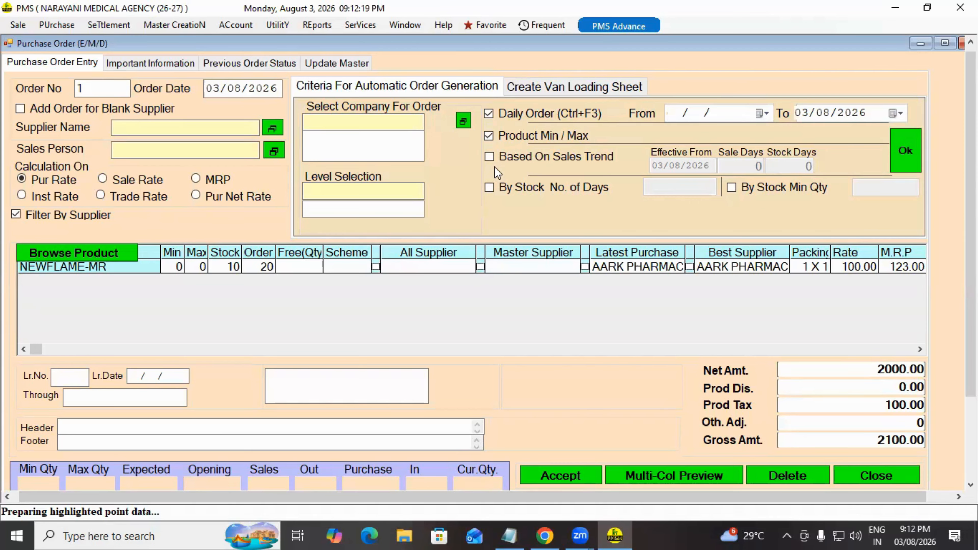
left_click(489, 157)
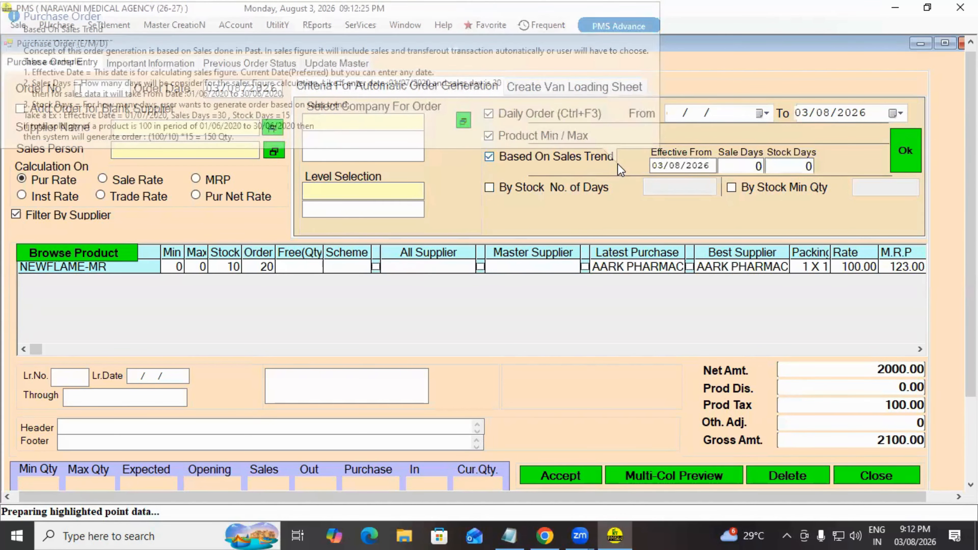
left_click(690, 172)
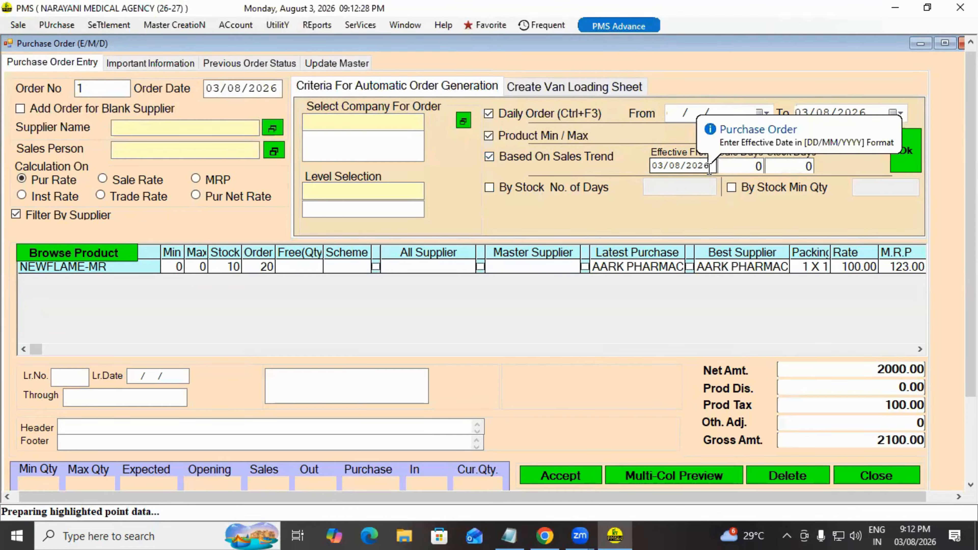
left_click(666, 166)
key("BackSpace")
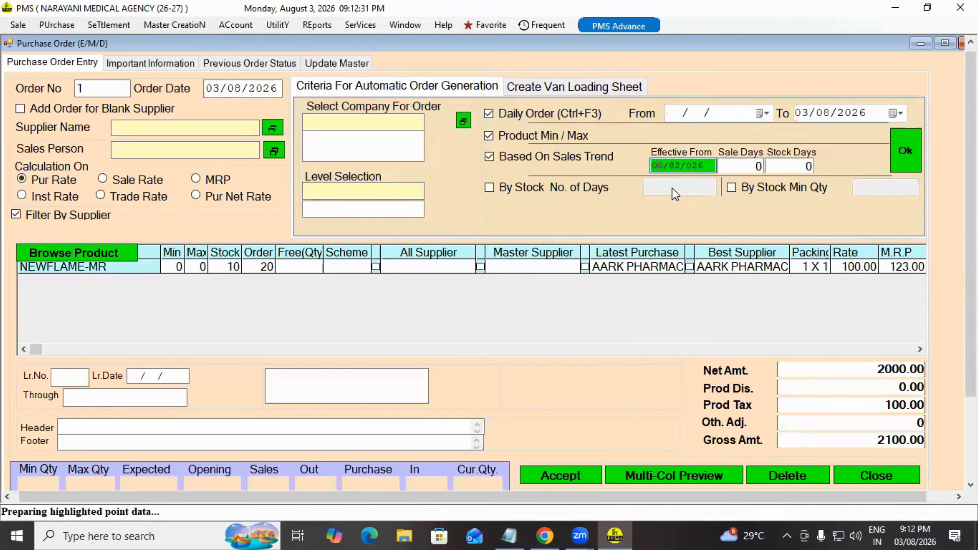
key("BackSpace")
type("31/07/2026")
key("Return")
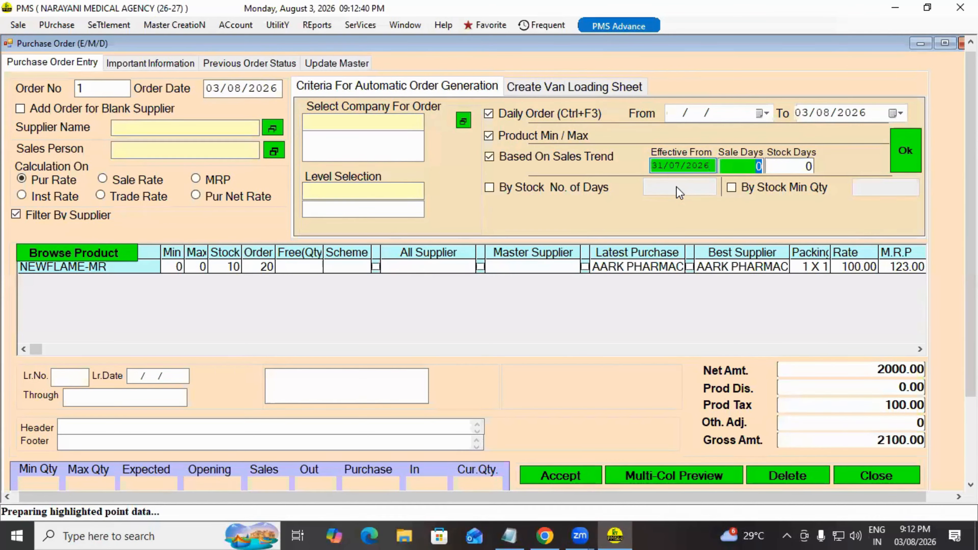
type("90")
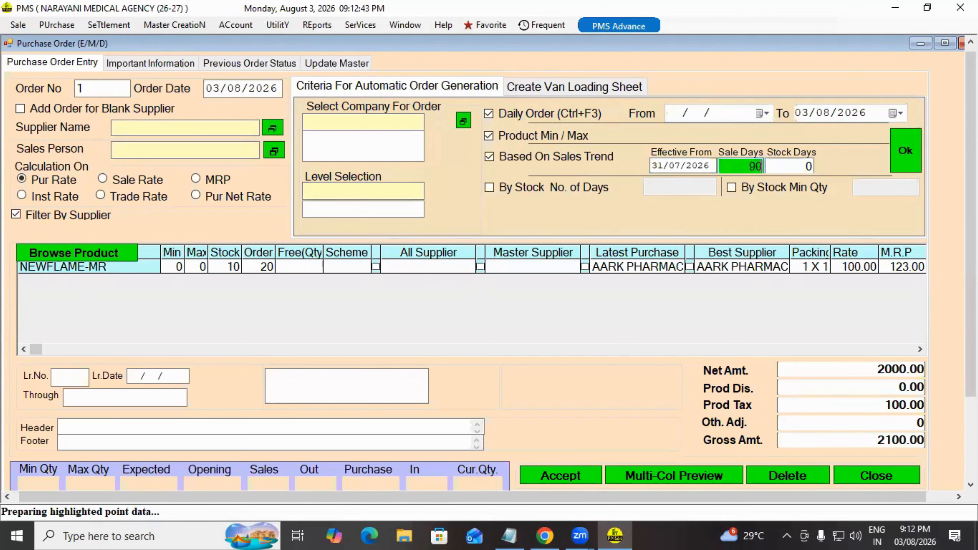
key("Return")
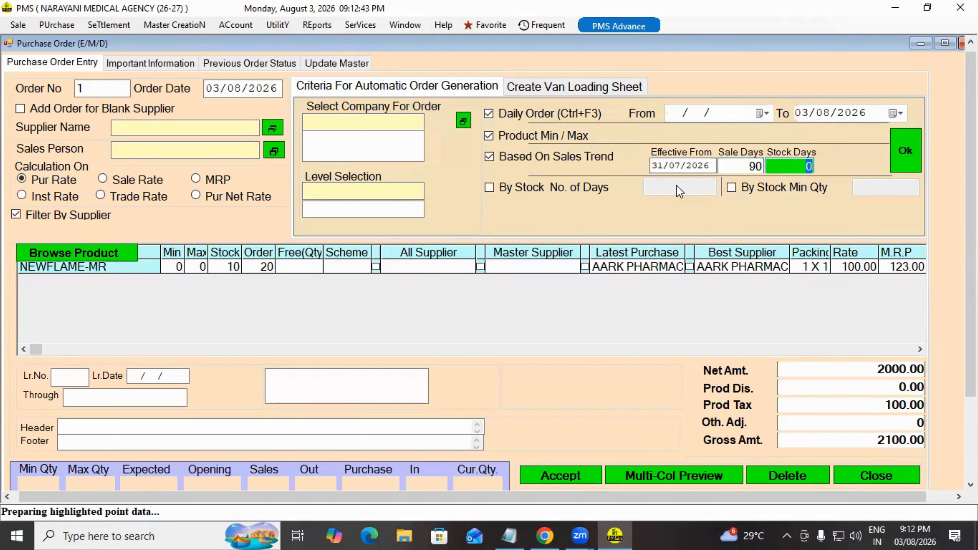
type("30")
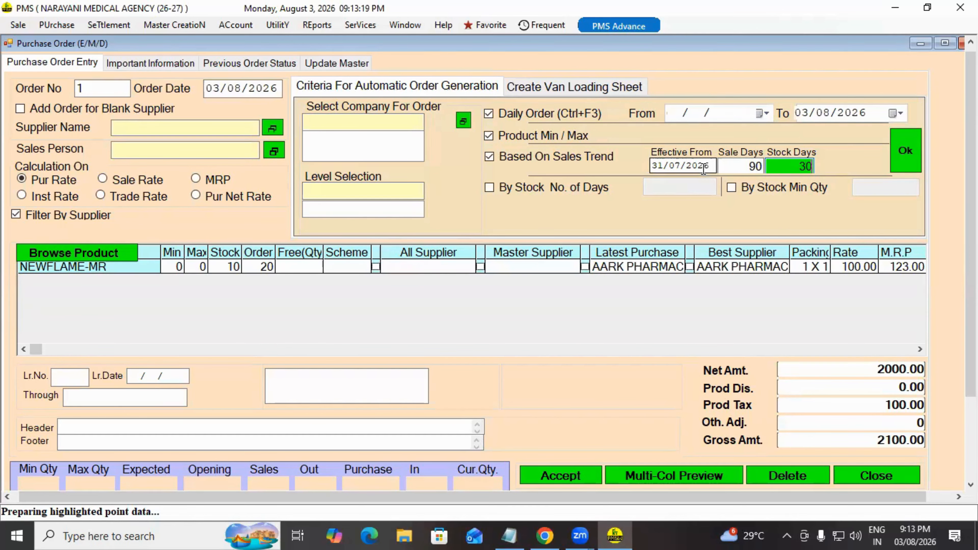
Enable the By Stock No. of Days criterion with 10 days and the By Stock Min Qty criterion with 20
left_click(488, 187)
left_click(698, 190)
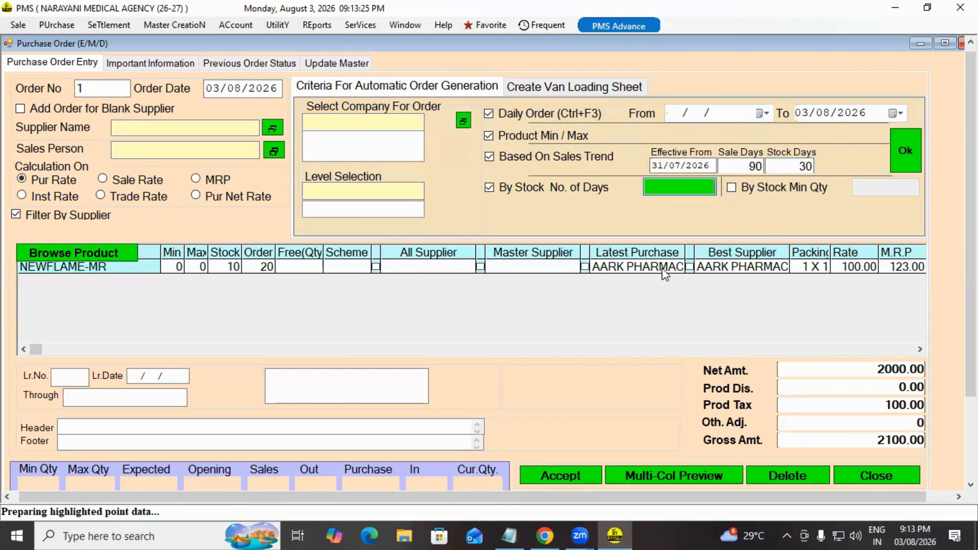
mouse_move(660, 268)
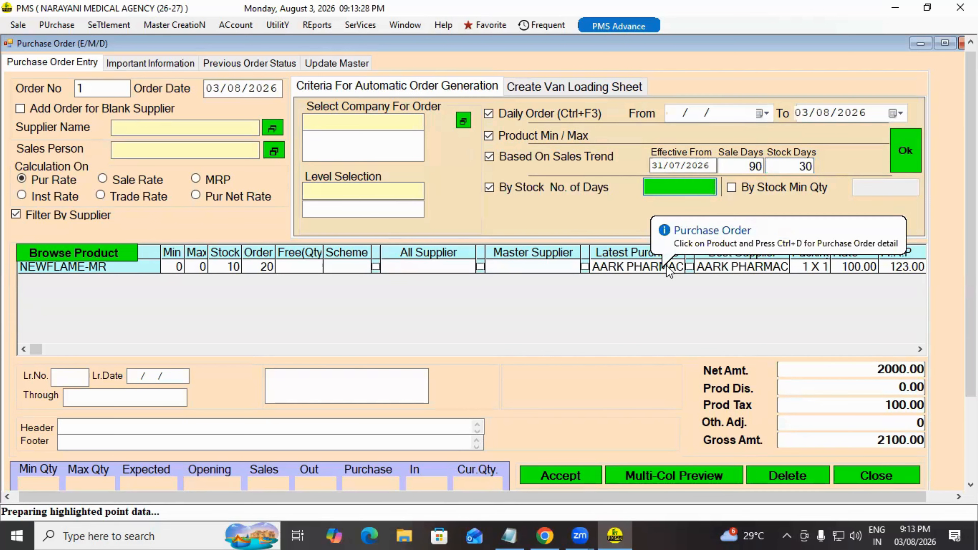
type("10")
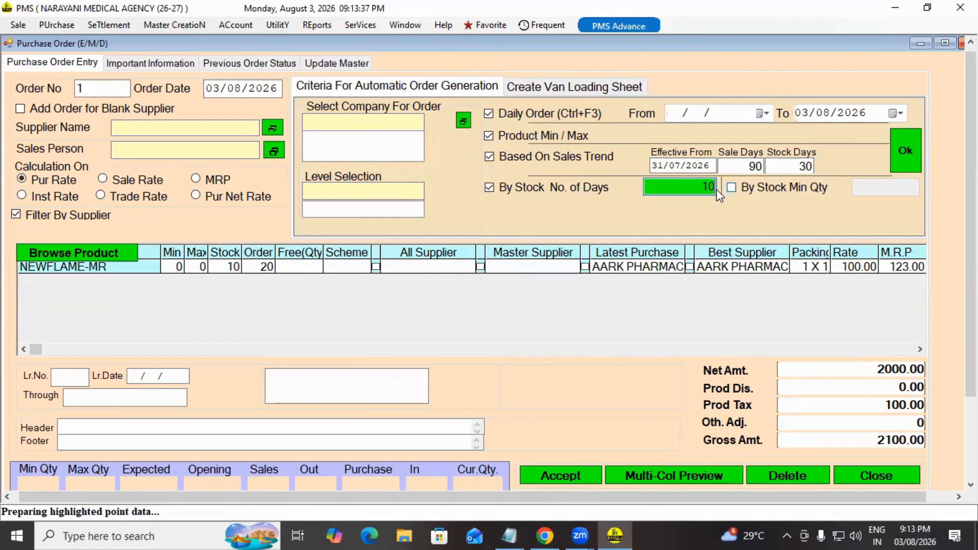
left_click(731, 187)
left_click(882, 189)
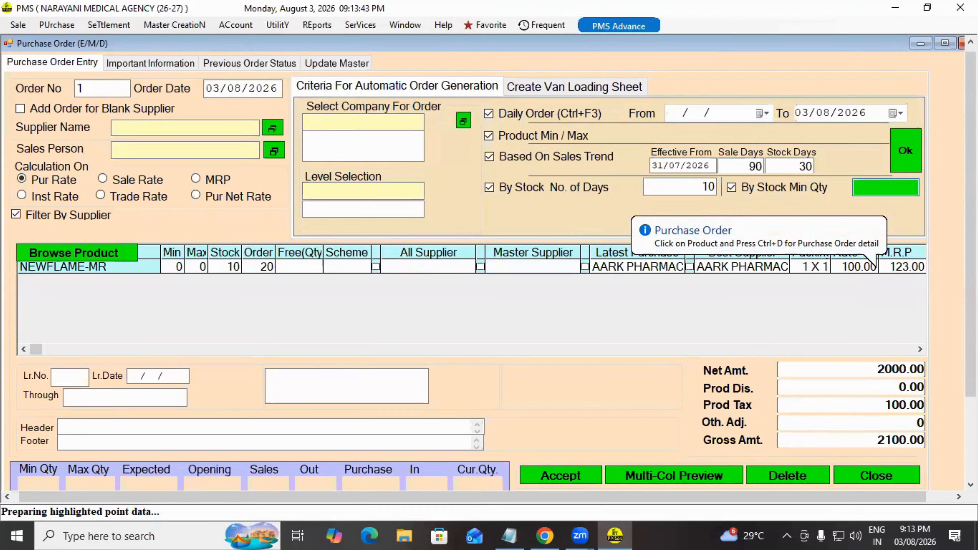
type("20")
Generate the order lines from all enabled criteria and turn on Add Order for Blank Supplier
left_click(666, 185)
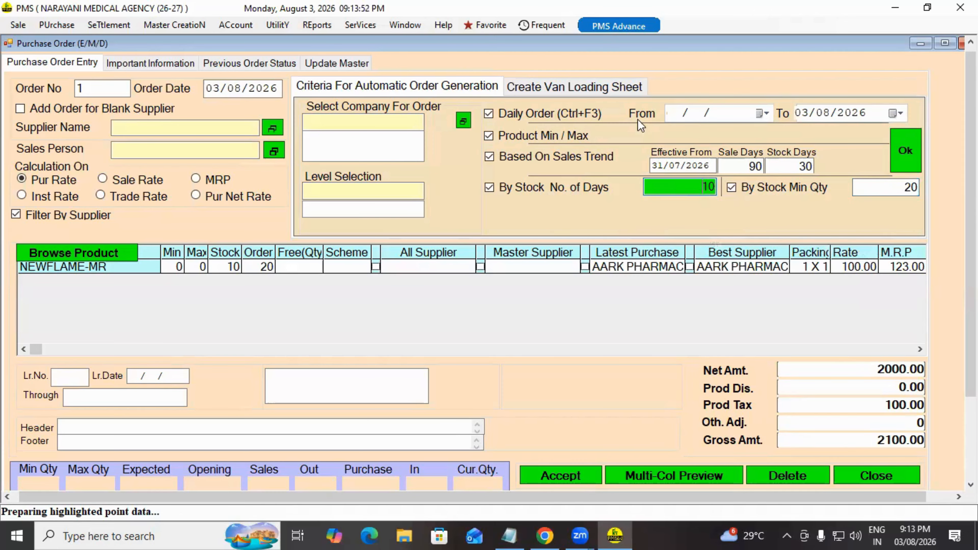
left_click(908, 161)
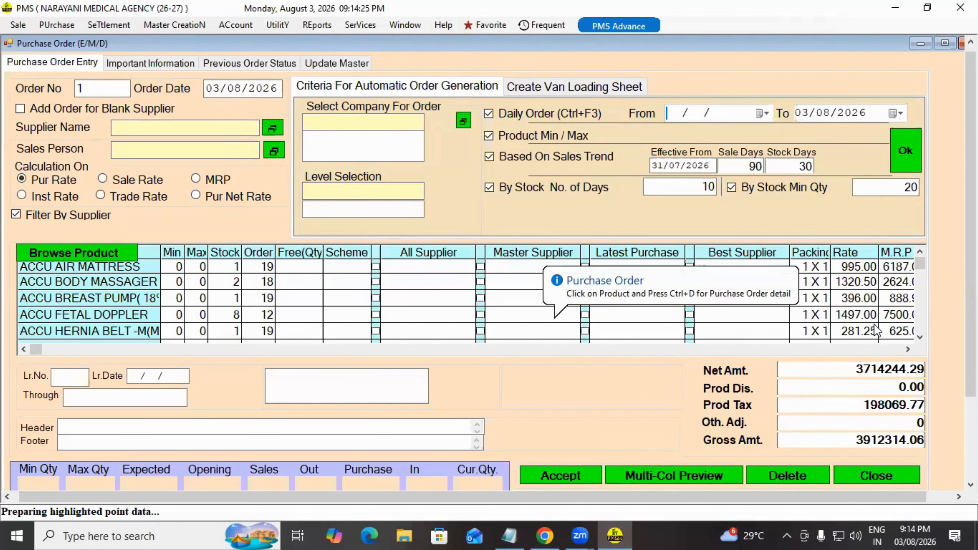
left_click(21, 110)
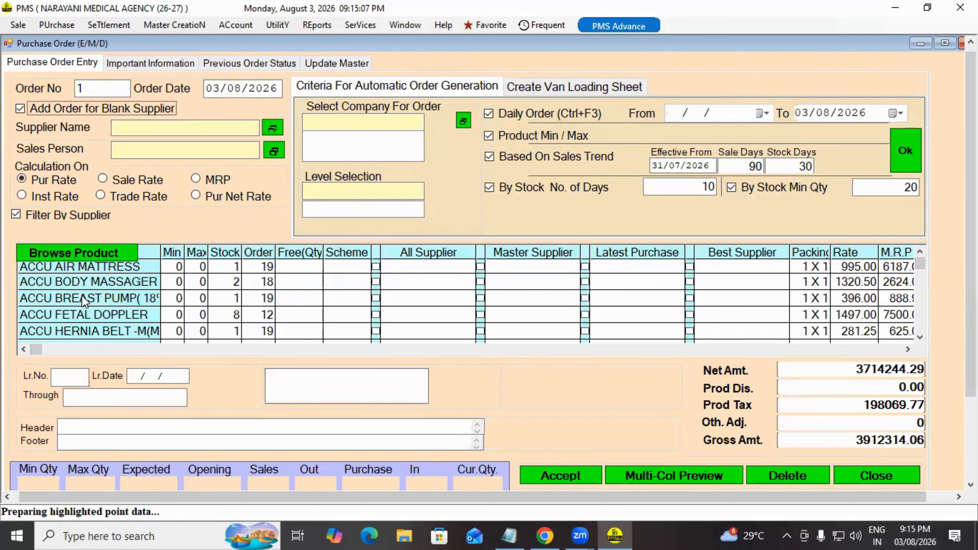
Examine the ACCU BREAST PUMP line of the generated order across its quantity, supplier, rate, tax, company and GEN BY columns
left_click(92, 298)
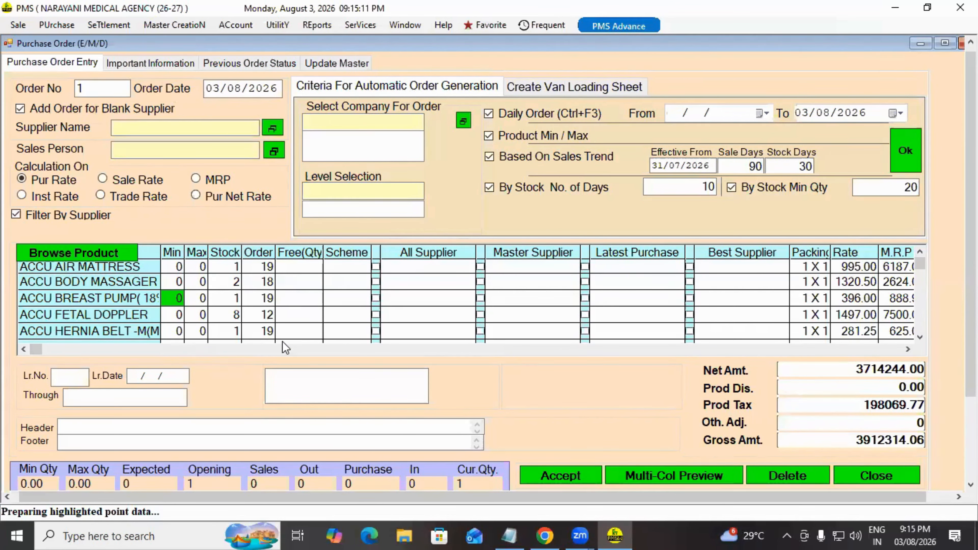
key("Right")
key("Right")
key("Right")
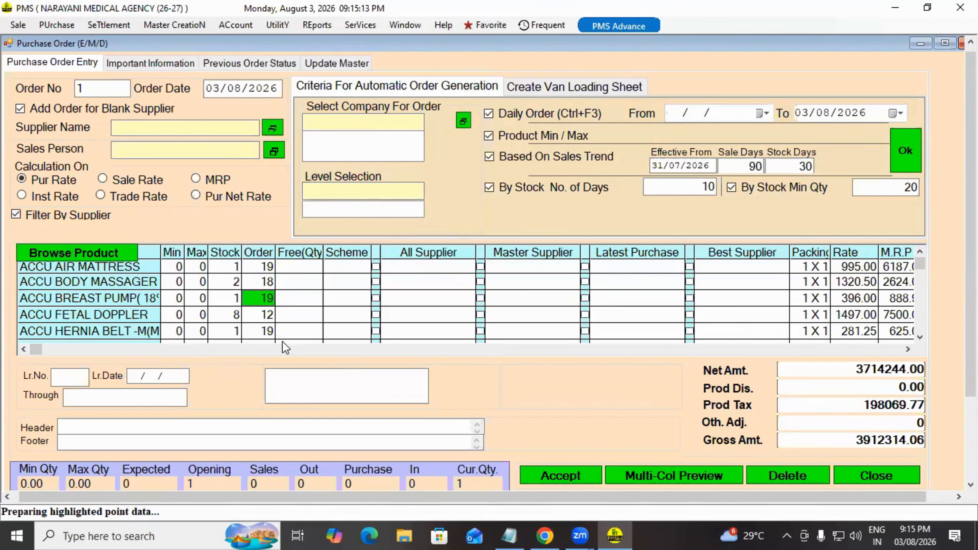
key("Left")
key("Right")
key("Right")
key("Right")
key("Right")
key("Right")
key("Right")
key("Right")
key("Right")
key("Right")
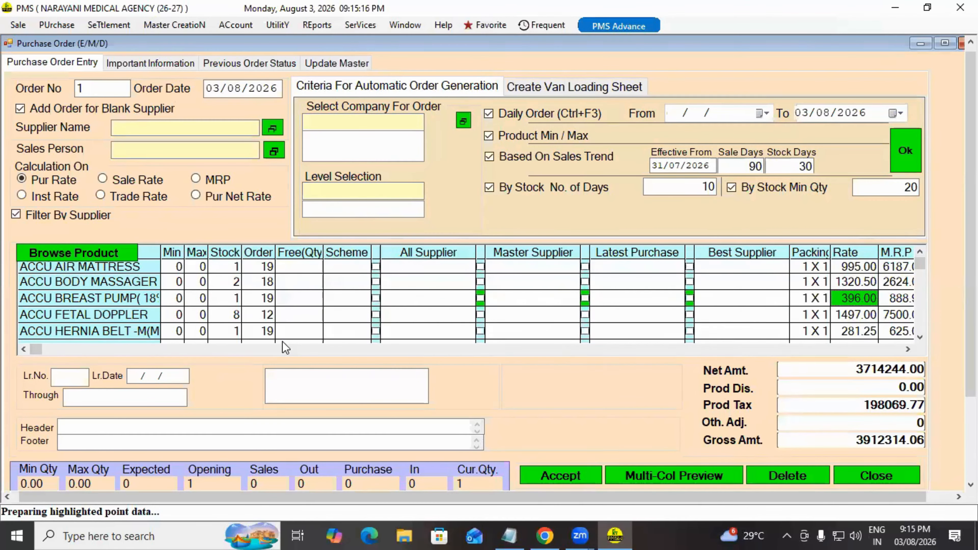
key("Right")
key("Right")
key("Left")
key("Left")
key("Right")
key("Right")
key("Right")
key("Right")
key("Right")
key("Right")
key("Right")
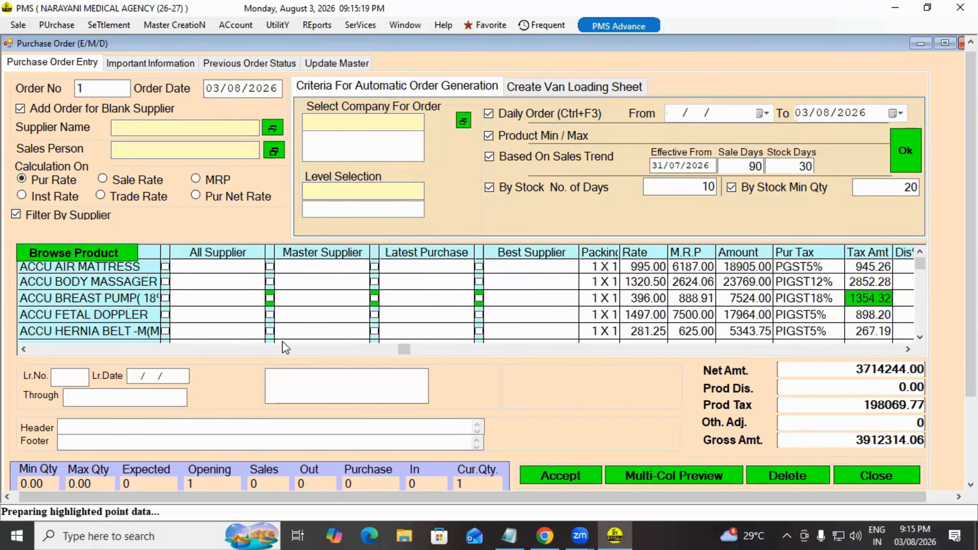
key("Right")
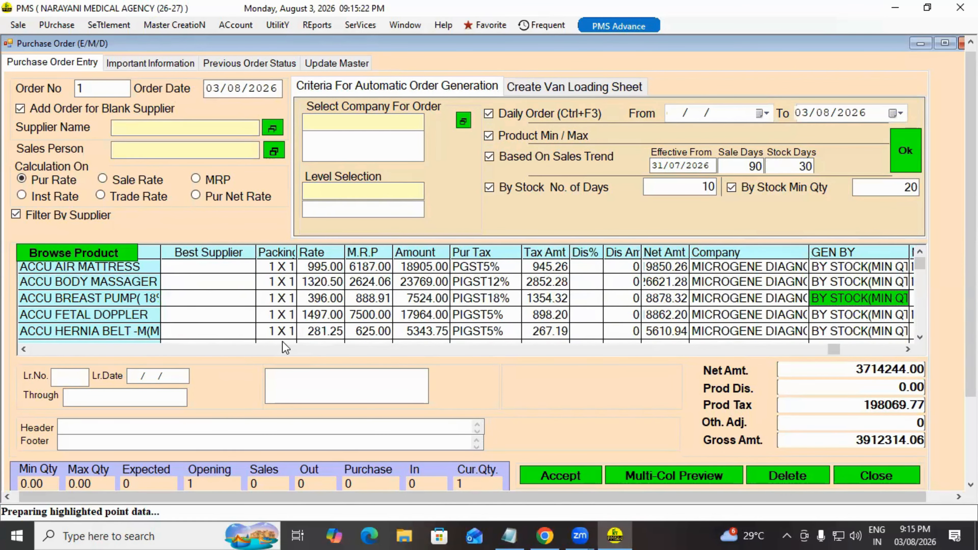
key("Left")
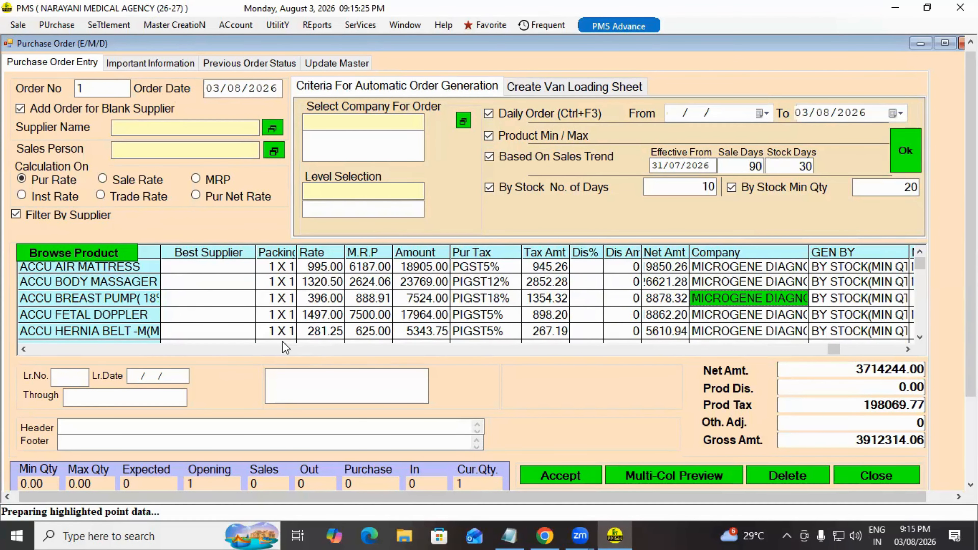
Check the GEN BY and net rate columns of the ACCU BREAST PUMP line and return to its All Supplier column
key("Right")
key("Right")
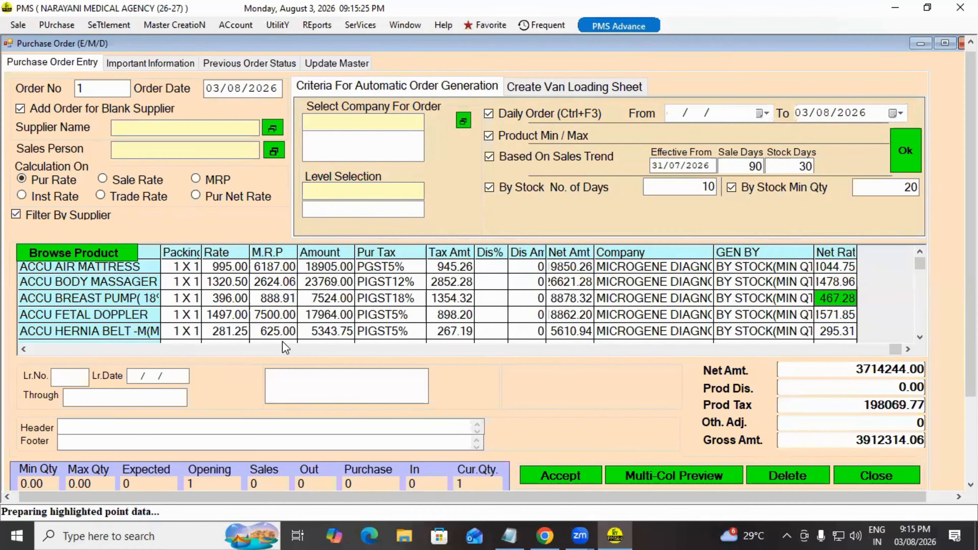
key("Left")
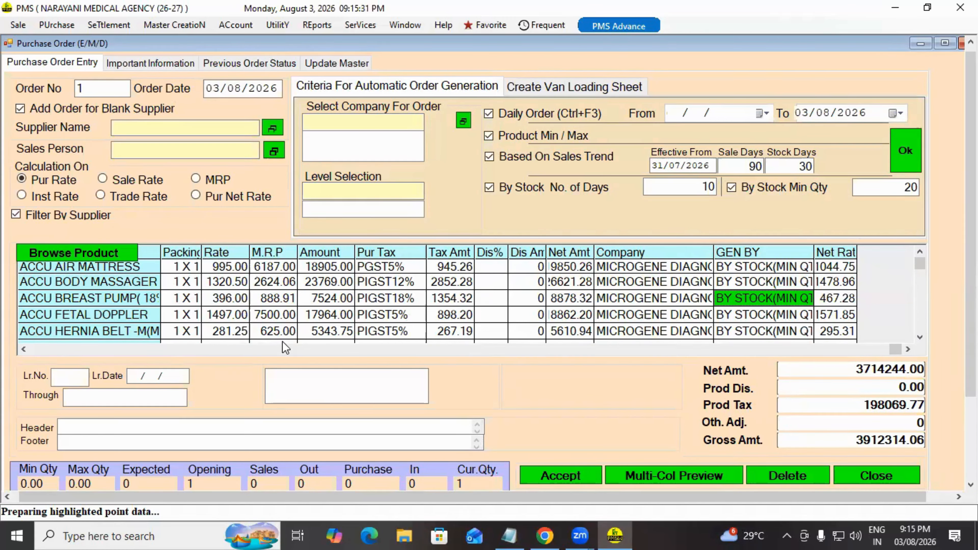
key("Right")
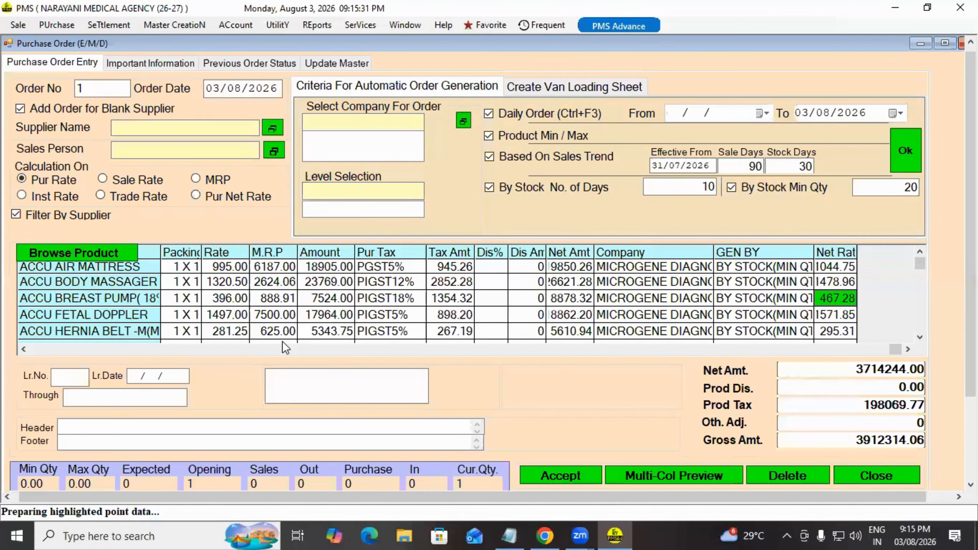
key("Left")
key("Left")
key("Left")
key("Left")
key("Left")
key("Left")
key("Left")
key("Left")
key("Left")
key("Left")
key("Left")
key("Left")
key("Left")
key("Left")
key("Left")
key("Left")
key("Left")
key("Left")
key("Left")
key("Left")
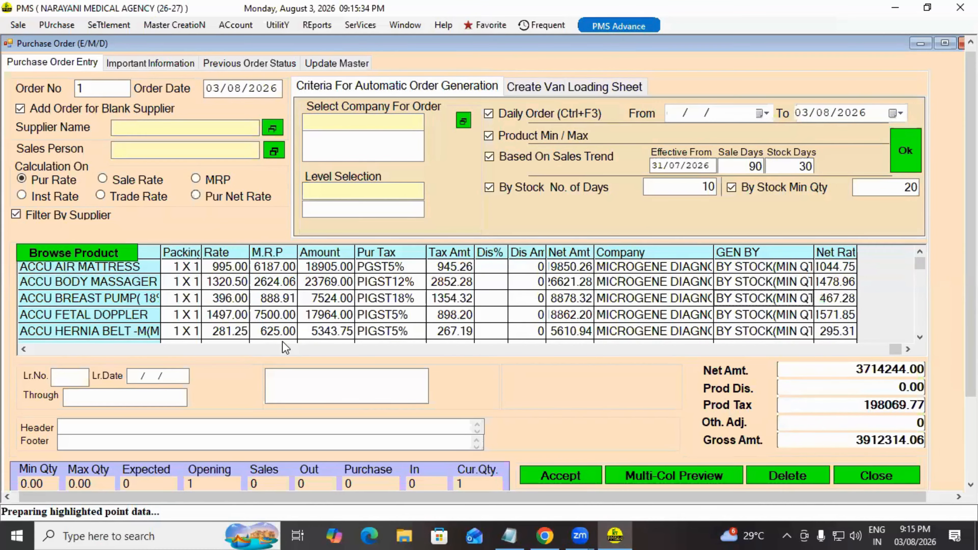
key("Left")
key("Right")
key("Right")
key("Right")
key("Right")
key("Right")
key("Right")
key("Right")
key("Left")
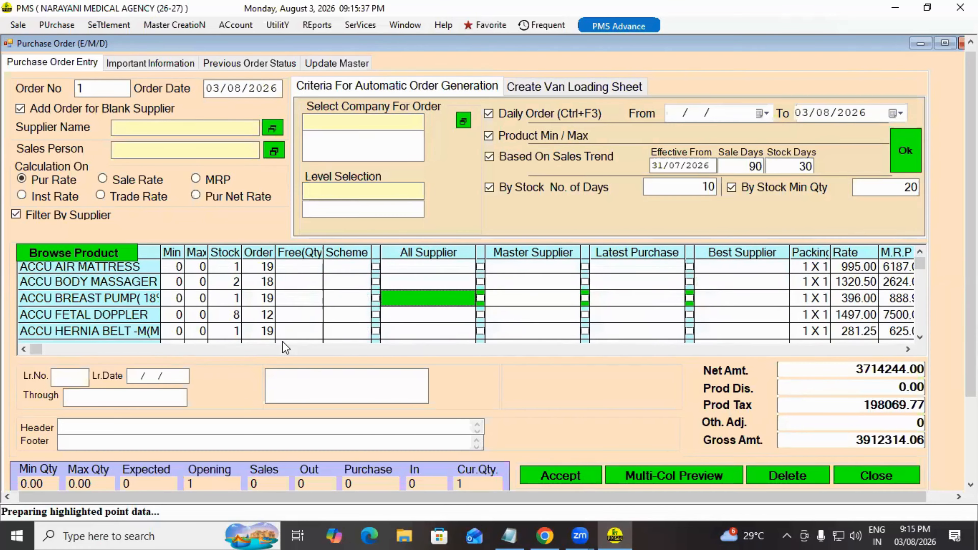
Review the supplier columns of the generated order lines from ACCU BREAST PUMP down to BABY WAIT CROWN
key("Down")
key("Down")
key("Down")
key("Down")
key("Down")
key("Down")
key("Down")
key("Down")
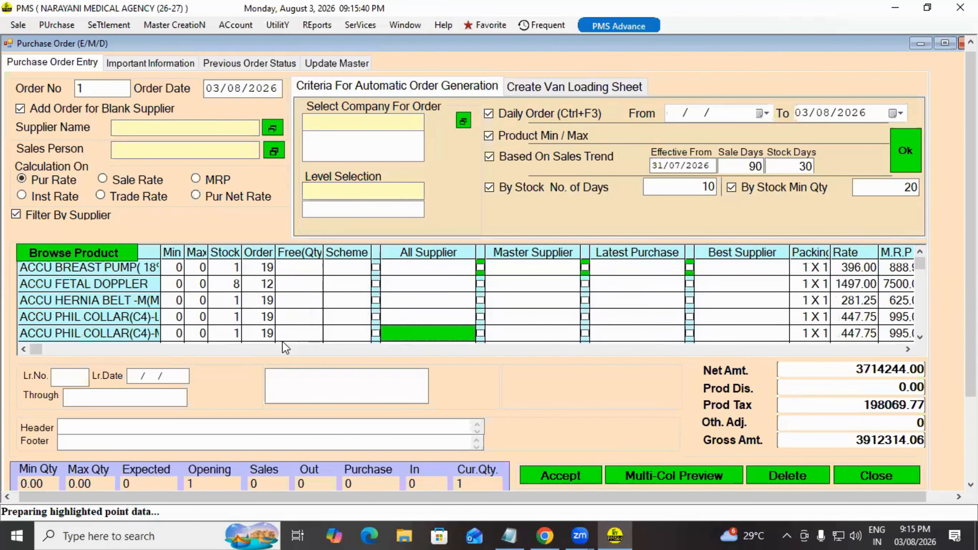
key("Down")
key("Down")
key("Down")
key("Down")
key("Down")
key("Down")
key("Down")
key("Down")
key("Down")
key("Down")
key("Down")
key("Down")
key("Down")
key("Down")
key("Down")
key("Down")
key("Down")
key("Down")
key("Down")
key("Down")
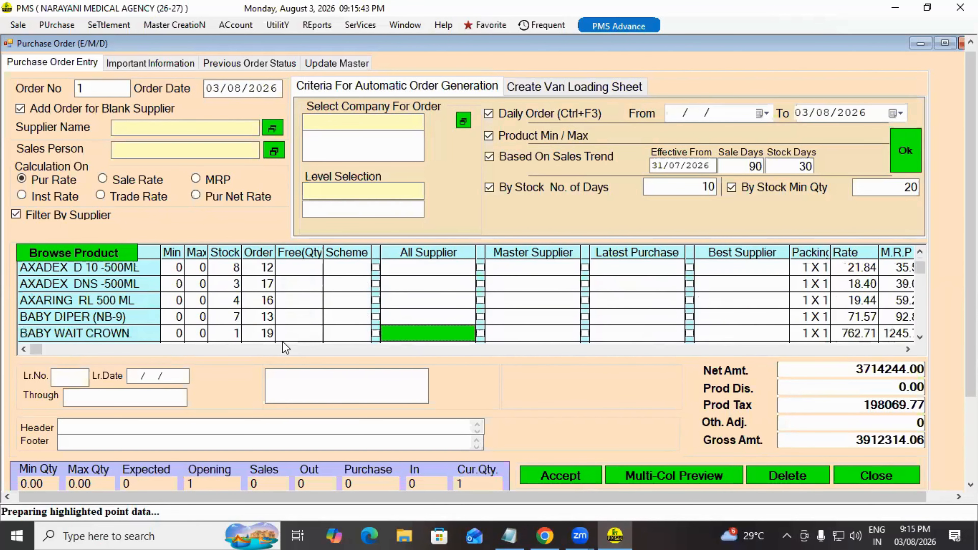
Look back over the order lines around AVIL AMP for their latest purchase and best supplier
key("Up")
key("Up")
key("Up")
key("Up")
key("Up")
key("Up")
key("Up")
key("Up")
key("Up")
key("Up")
key("Down")
key("Down")
key("Down")
key("Down")
key("Down")
key("Down")
key("Down")
key("Down")
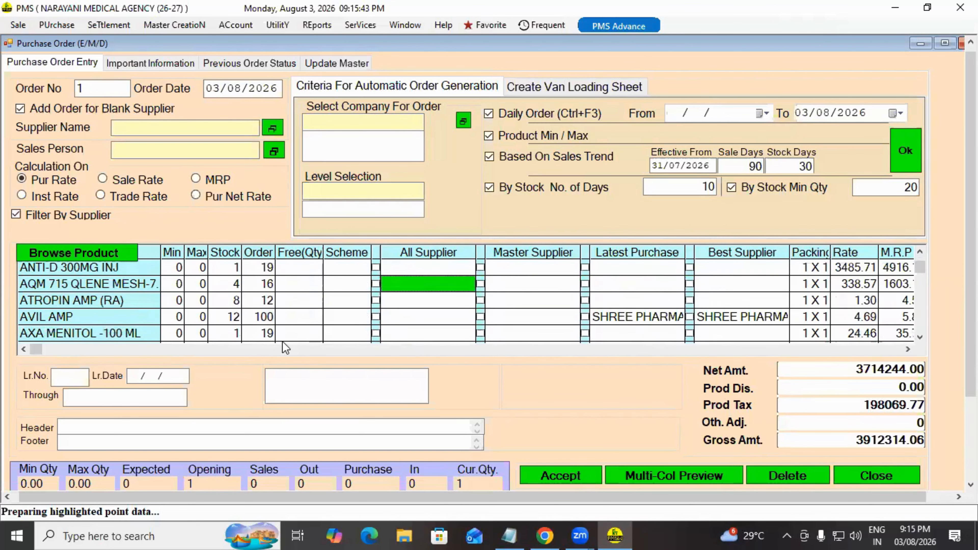
Look through the order lines beyond AVIL AMP, past CAPRIN-25000IU and DY HITING GEL BELT, for products with a supplier
key("Down")
key("Down")
key("Down")
key("Down")
key("Down")
key("Down")
key("Down")
key("Down")
key("Down")
key("Down")
key("Down")
key("Down")
key("Down")
key("Down")
key("Down")
key("Down")
key("Down")
key("Down")
key("Down")
key("Down")
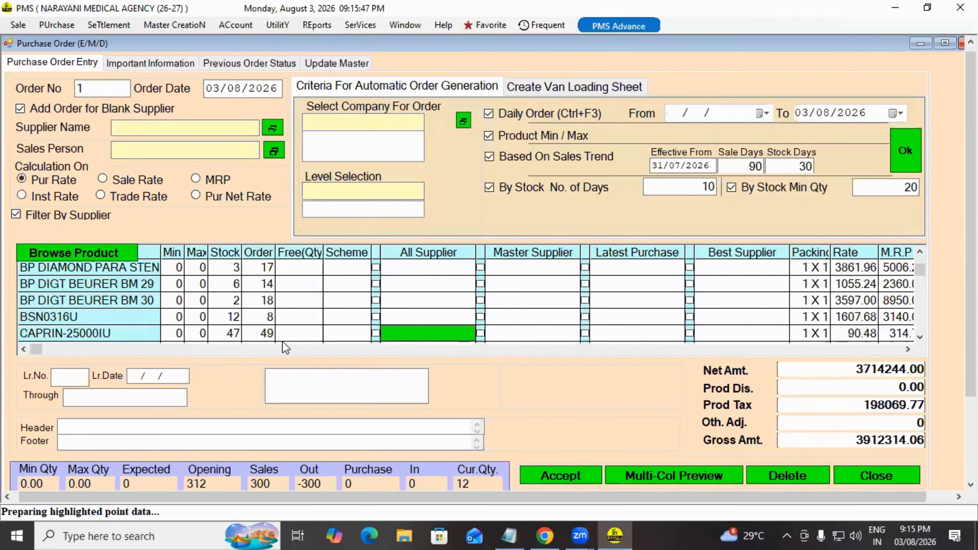
key("Down")
key("Down")
key("Down")
key("Down")
key("Down")
key("Down")
key("Down")
key("Down")
key("Down")
key("Down")
key("Down")
key("Down")
key("Down")
key("Down")
key("Down")
key("Down")
key("Down")
key("Down")
key("Down")
key("Down")
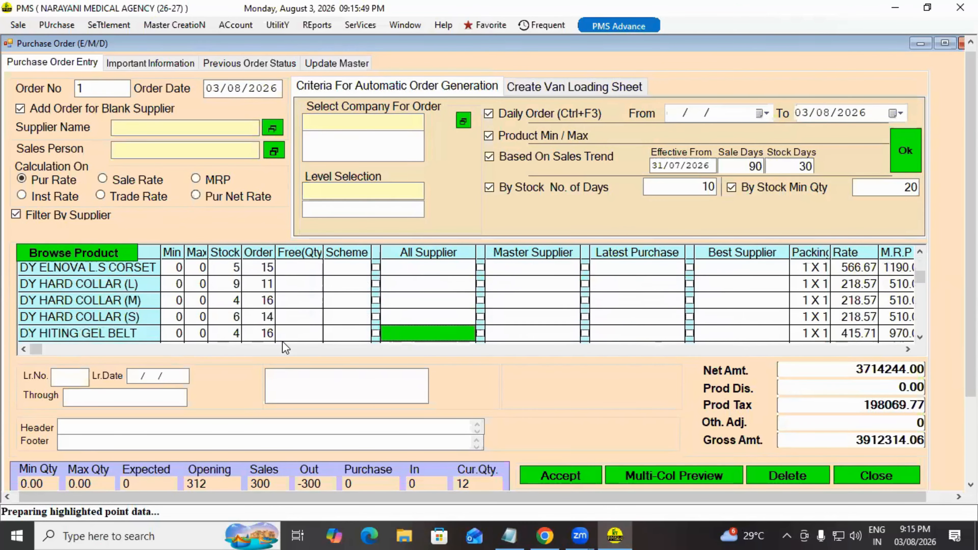
key("Down")
key("Down")
key("Down")
key("Down")
key("Down")
key("Down")
key("Down")
key("Down")
key("Down")
key("Down")
key("Down")
key("Down")
key("Down")
key("Down")
key("Down")
key("Down")
key("Down")
key("Down")
key("Down")
key("Down")
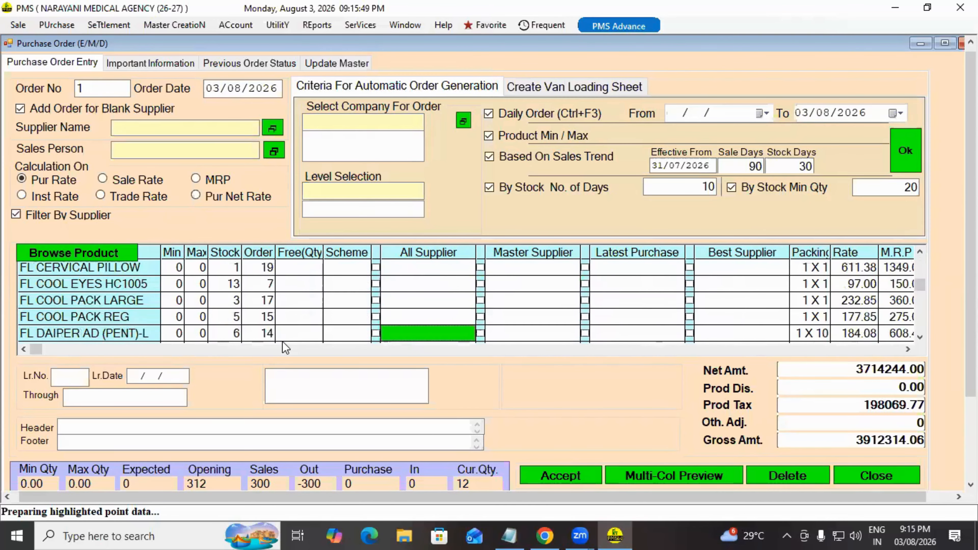
Examine the Latest Purchase supplier on the GESTEROL SR 300 and GLYCINE 1.5 IR-3LT(ZEE) order lines
key("Up")
key("Up")
key("Up")
key("Up")
key("Up")
key("Up")
key("Up")
key("Up")
key("Up")
key("Up")
key("Up")
key("Up")
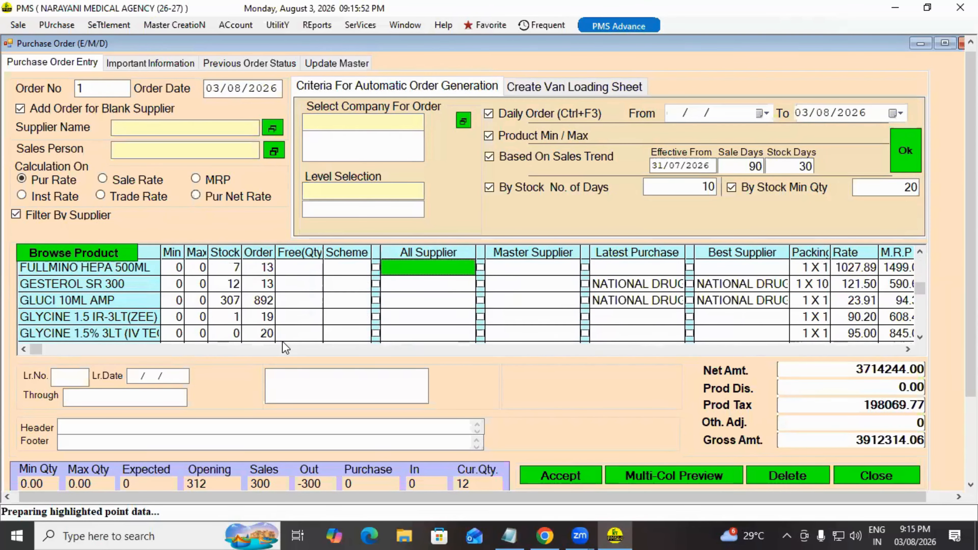
key("Down")
key("Down")
key("Up")
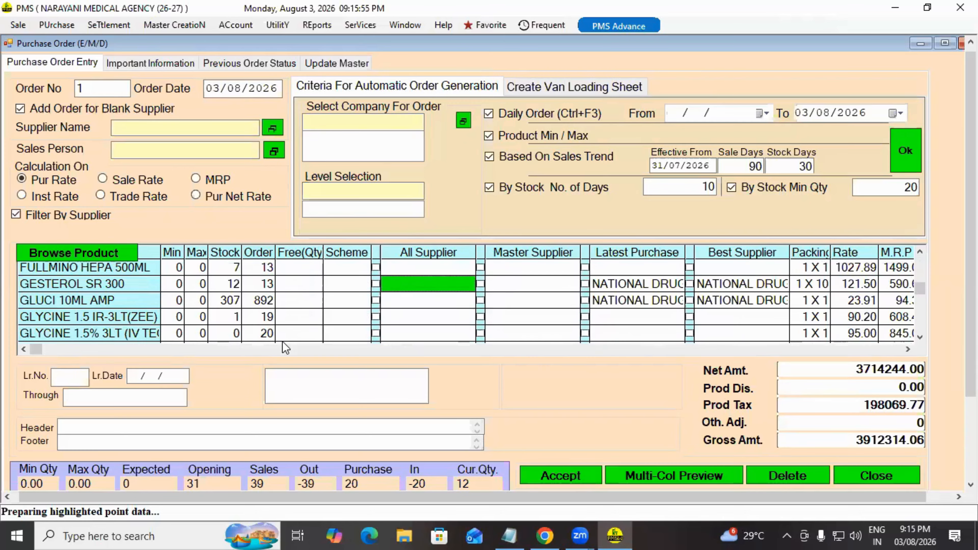
key("Right")
key("Right")
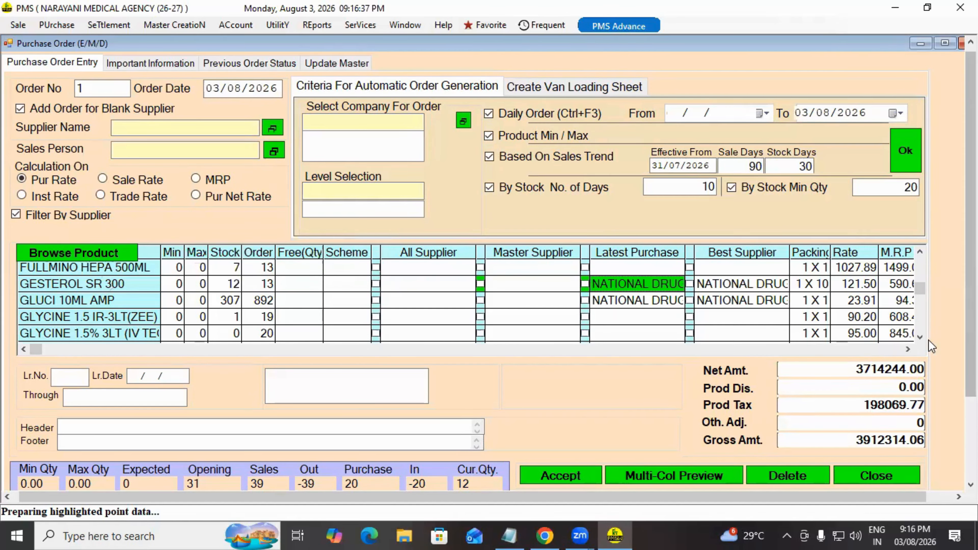
left_click(631, 316)
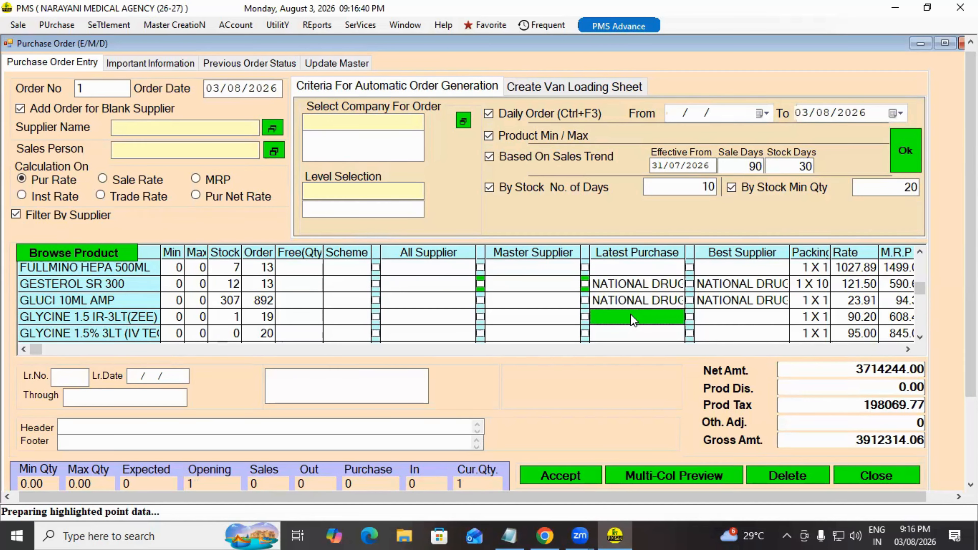
Look through the order lines from GLYCINE 1.5 IR-3LT(ZEE) past IDOMOL 100 2ML INJ to the KAR RY products for their latest purchase supplier
key("Down")
key("Down")
key("Down")
key("Down")
key("Down")
key("Down")
key("Down")
key("Down")
key("Down")
key("Down")
key("Down")
key("Down")
key("Down")
key("Down")
key("Down")
key("Down")
key("Down")
key("Down")
key("Down")
key("Down")
key("Up")
key("Up")
key("Up")
key("Up")
key("Up")
key("Up")
key("Up")
key("Up")
key("Up")
key("Up")
key("Up")
key("Up")
key("Up")
key("Up")
key("Up")
key("Up")
key("Up")
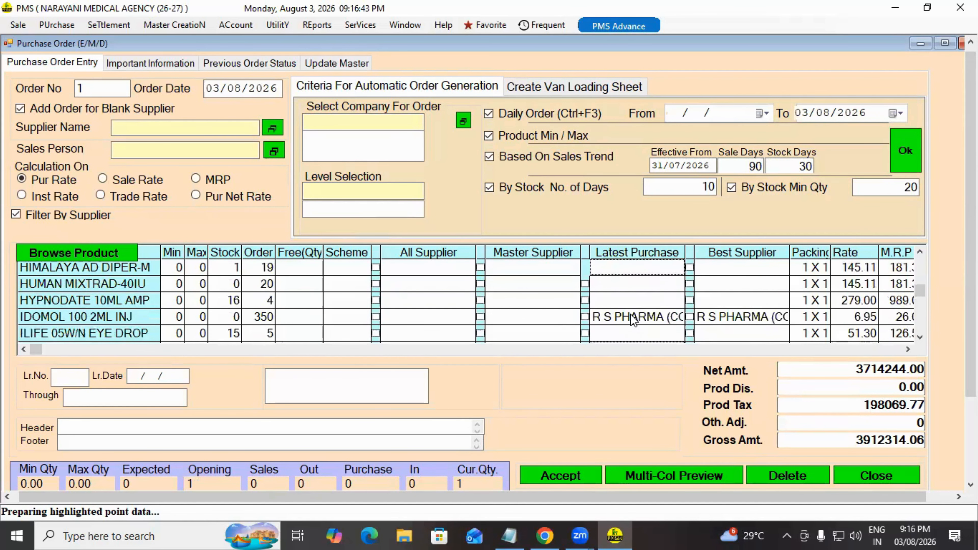
key("Down")
key("Down")
key("Down")
key("Down")
key("Down")
key("Down")
key("Down")
key("Down")
key("Down")
key("Down")
key("Down")
key("Down")
key("Down")
key("Down")
key("Down")
key("Down")
key("Down")
key("Down")
key("Down")
key("Down")
key("Down")
key("Down")
key("Down")
key("Down")
key("Down")
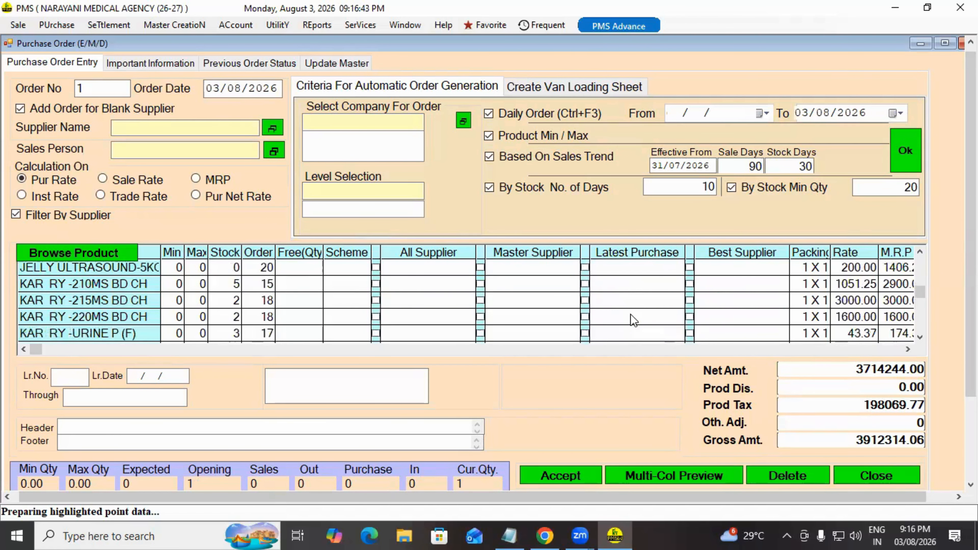
Examine the latest purchase and best supplier on the order lines from LOX 2% JELLY and LOZIVET OINT to METRON 100ML IHL
key("Down")
key("Down")
key("Down")
key("Down")
key("Down")
key("Down")
key("Down")
key("Down")
key("Down")
key("Down")
key("Down")
key("Down")
key("Down")
key("Down")
key("Down")
key("Down")
key("Down")
key("Down")
key("Down")
key("Down")
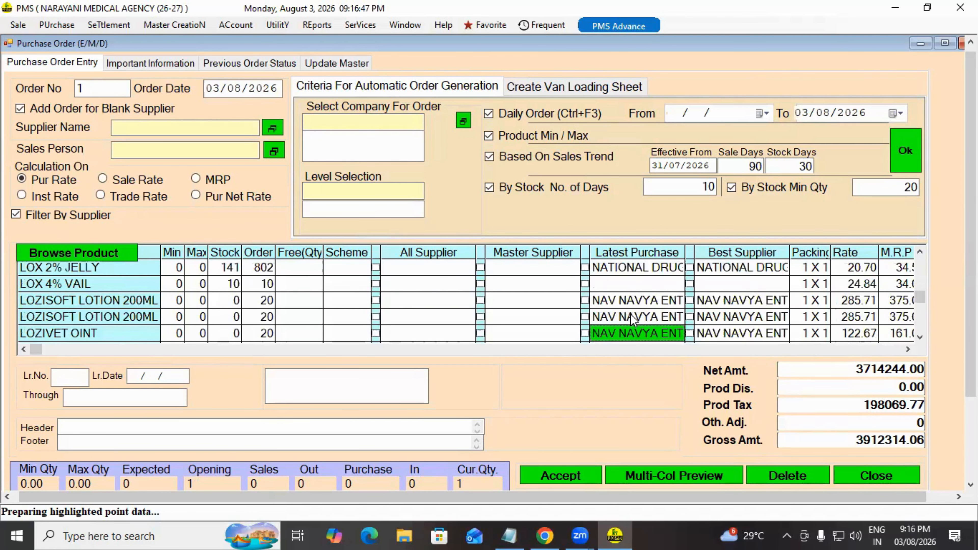
key("Up")
key("Up")
key("Up")
key("Up")
key("Up")
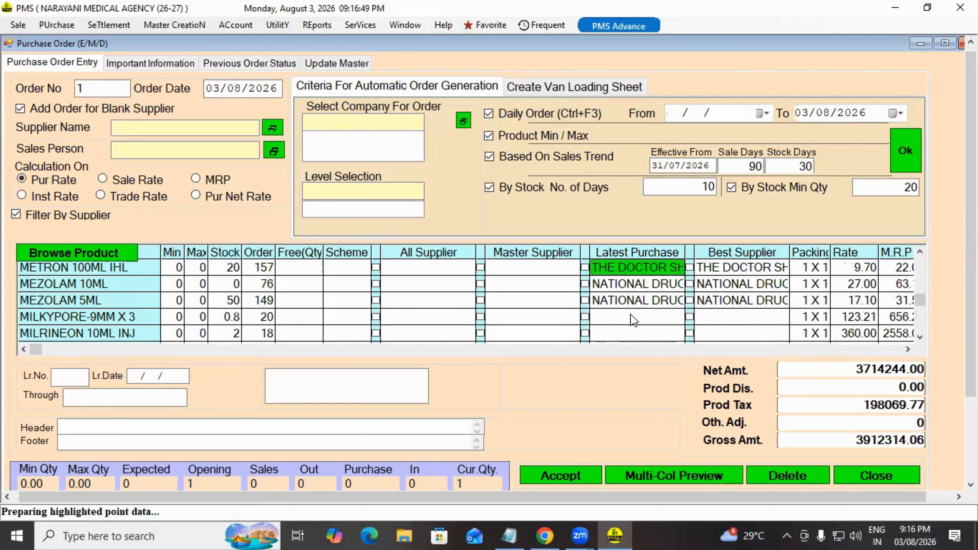
key("Up")
key("Up")
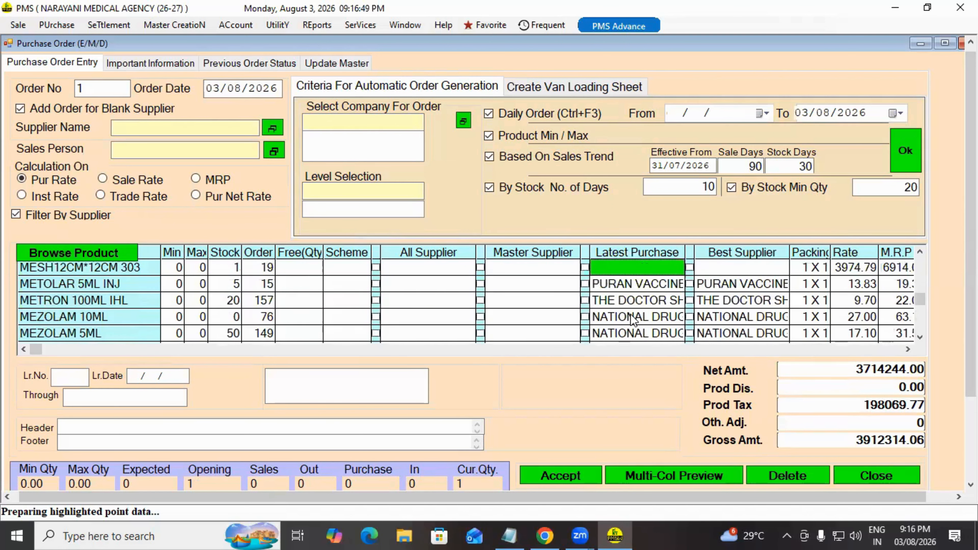
Review the supplier columns of the order lines from MEZOLAM 5ML down to MVI AMP .USV
key("Down")
key("Down")
key("Down")
key("Down")
key("Down")
key("Down")
key("Down")
key("Down")
key("Down")
key("Down")
key("Down")
key("Down")
key("Down")
key("Down")
key("Down")
key("Down")
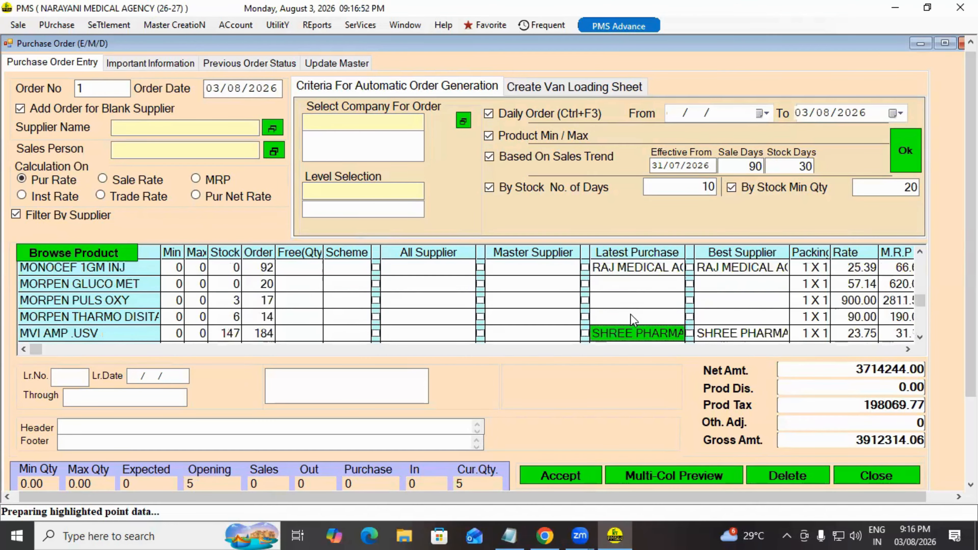
Look through the remaining order lines past NEON IV SET (NV) and NS-IHL-500ML to RLX STICKS for products with a supplier
scroll(631, 320, "up", 1)
scroll(630, 320, "down", 8)
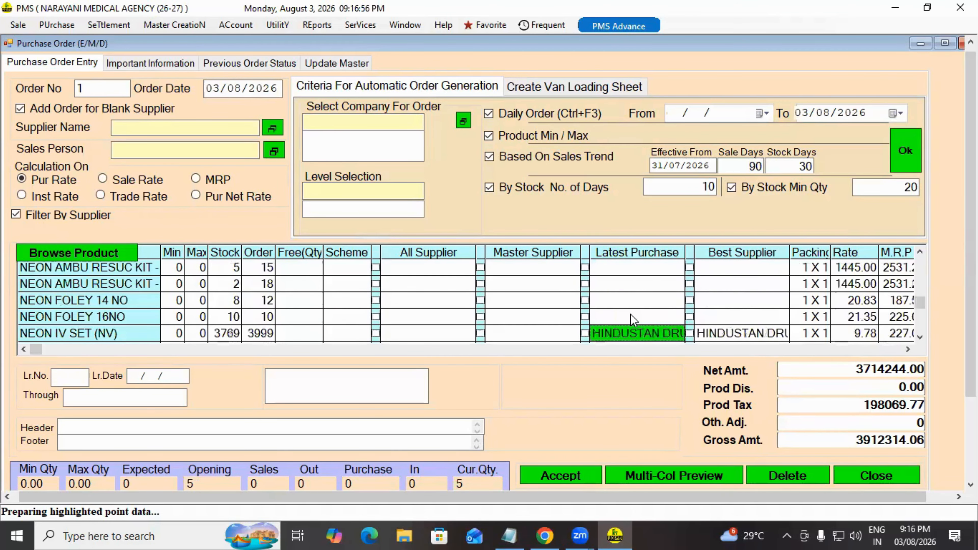
scroll(630, 320, "up", 1)
scroll(633, 320, "down", 10)
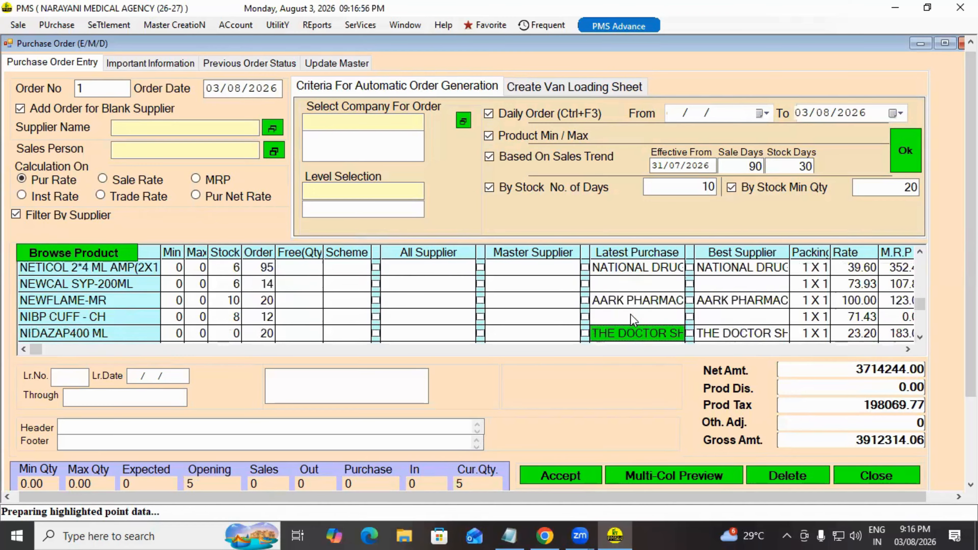
scroll(630, 315, "down", 5)
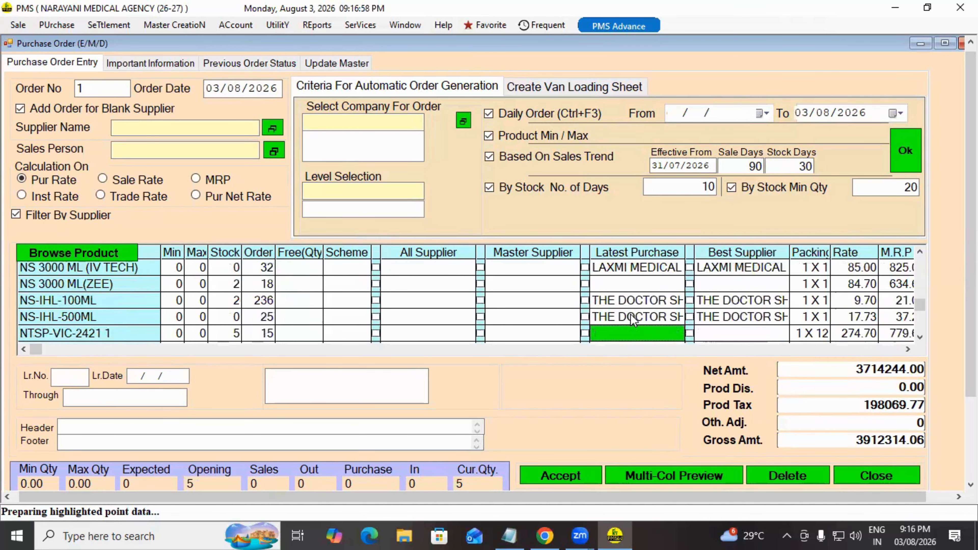
scroll(630, 314, "down", 15)
scroll(681, 297, "down", 20)
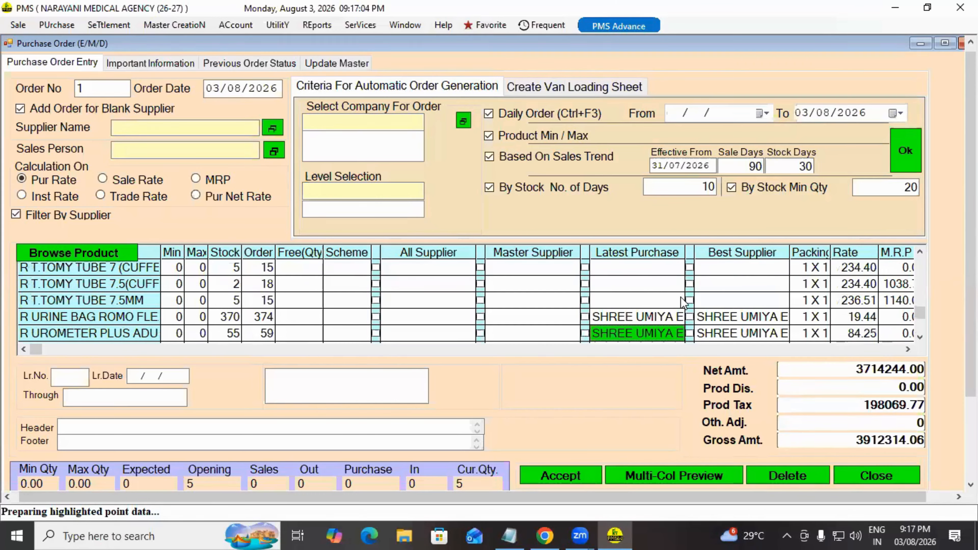
scroll(680, 297, "down", 5)
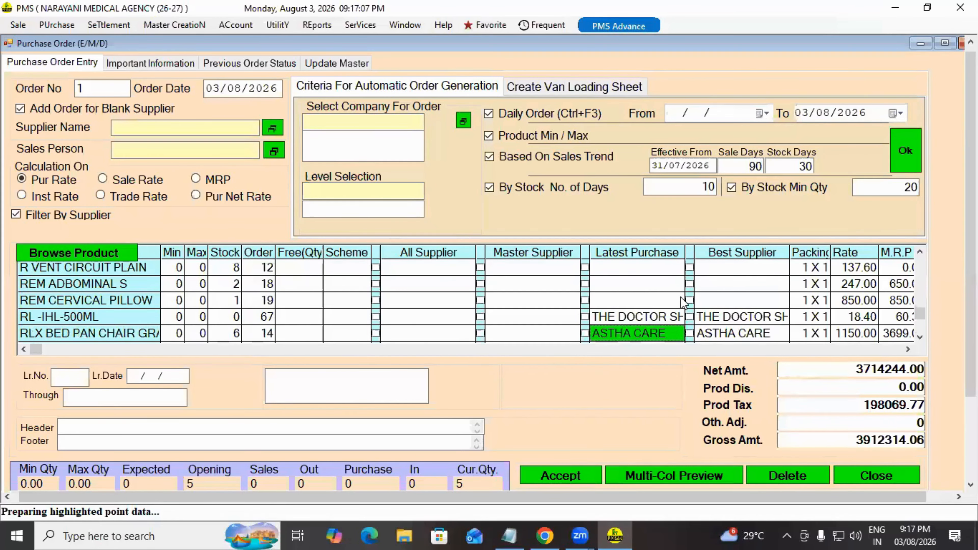
scroll(681, 296, "down", 2)
scroll(681, 297, "down", 2)
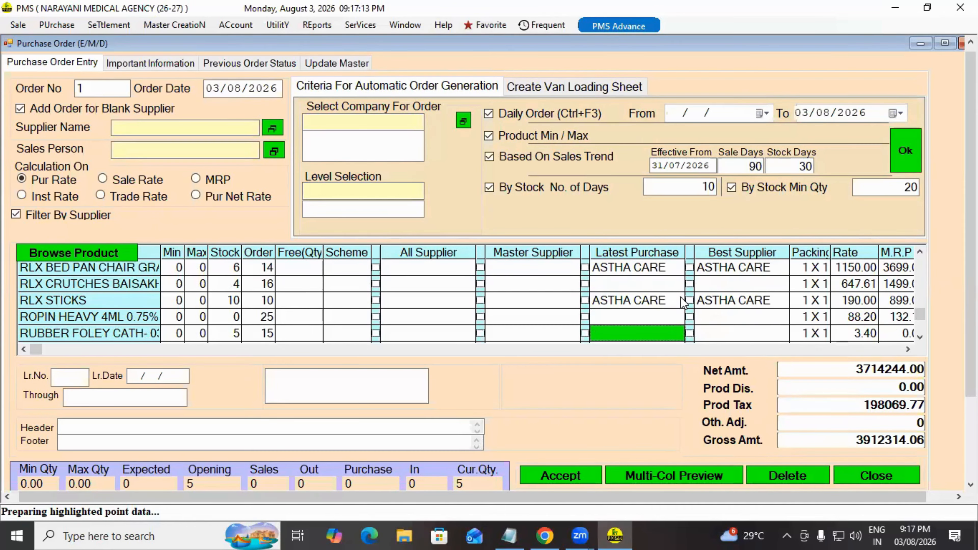
Open the purchase invoice entry form
left_click(55, 26)
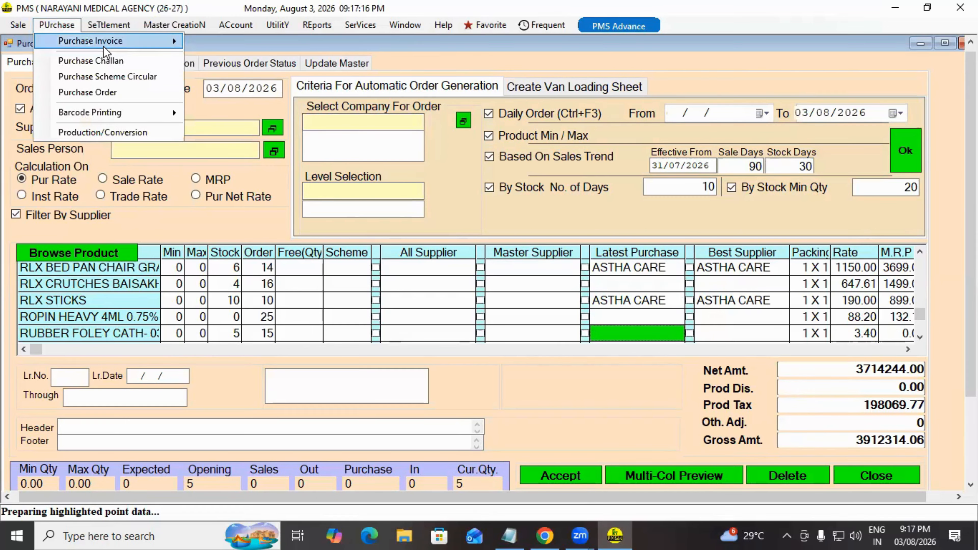
mouse_move(173, 38)
left_click(249, 36)
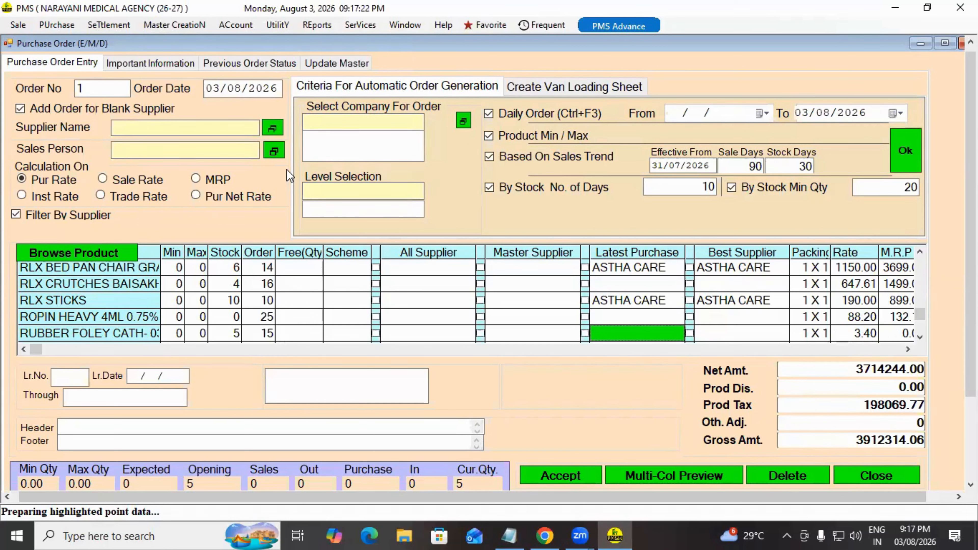
left_click(66, 29)
left_click(224, 49)
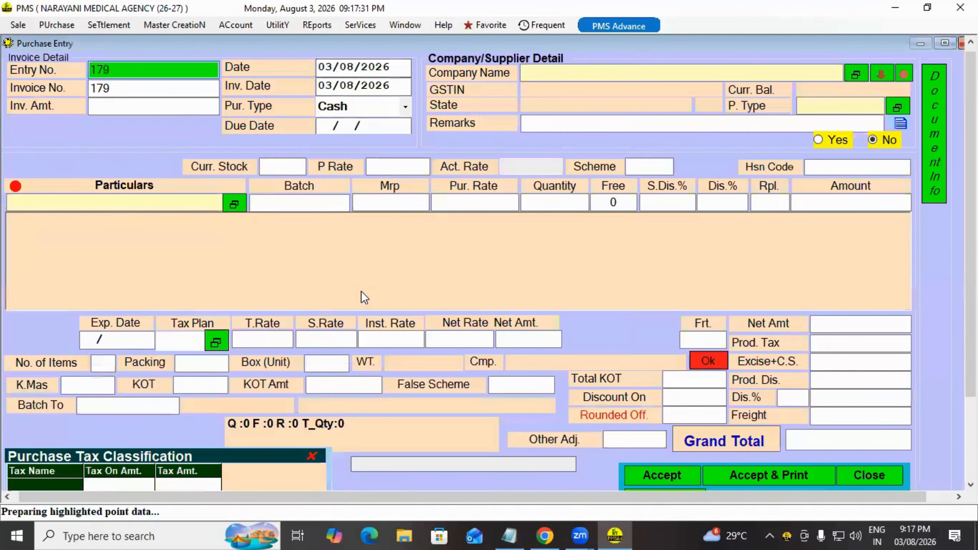
Load purchase entry 178 and try to edit its NEWFLAME-MR line
key("Page_Up")
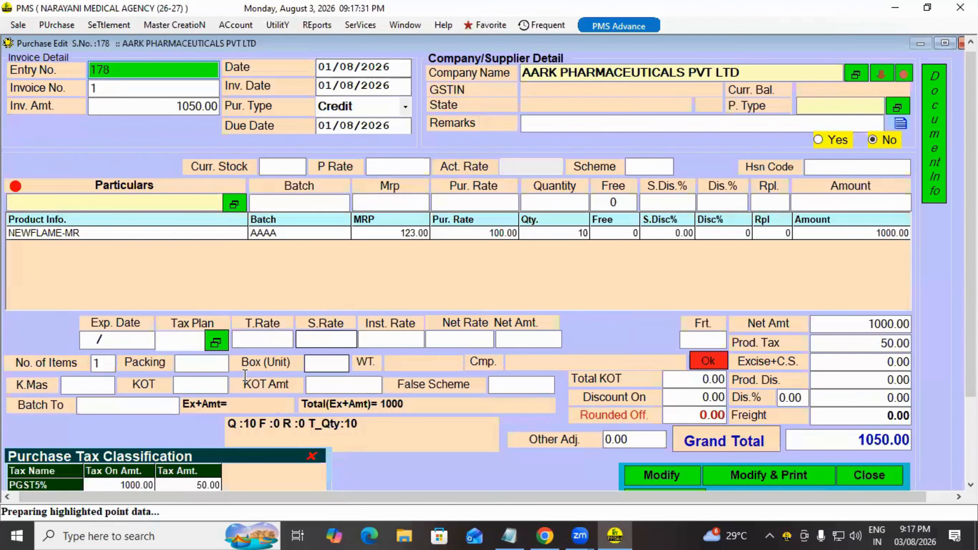
double_click(188, 233)
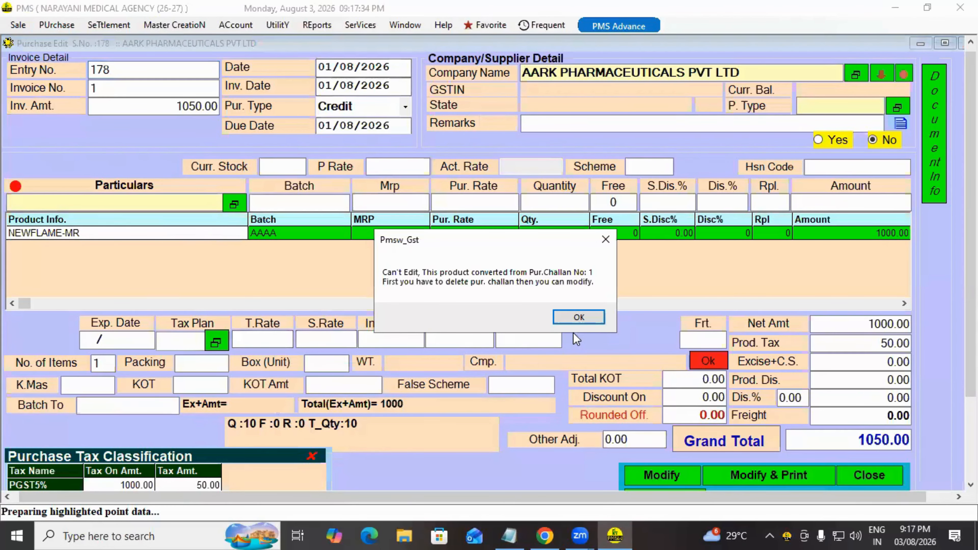
left_click(577, 318)
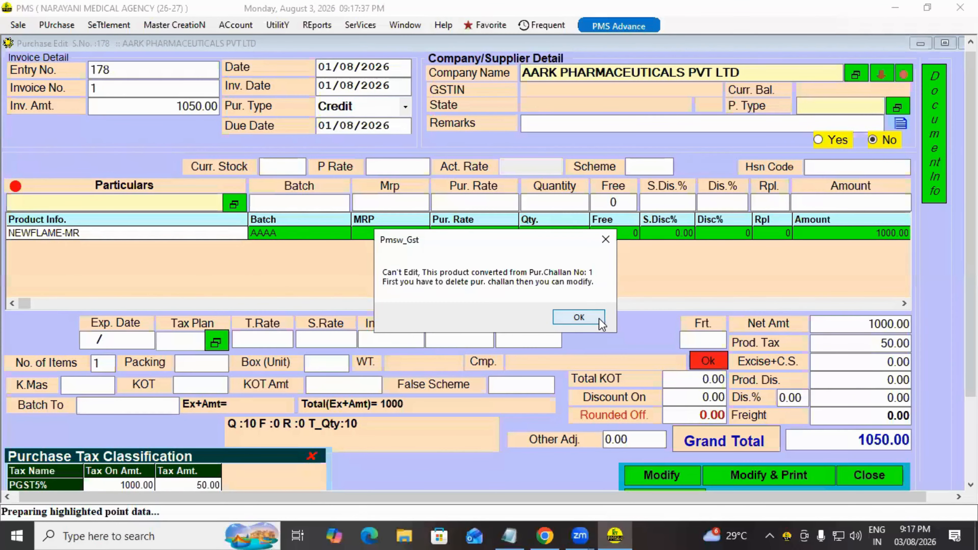
left_click(599, 318)
Load purchase entry 177 and open its HMD DISPO 3ML line for editing
left_click(158, 66)
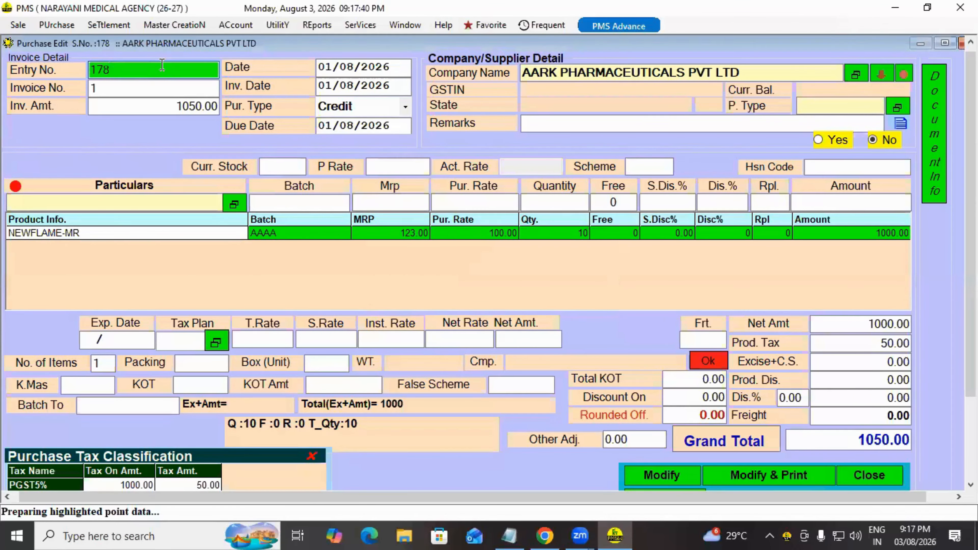
type("177")
key("Return")
double_click(137, 236)
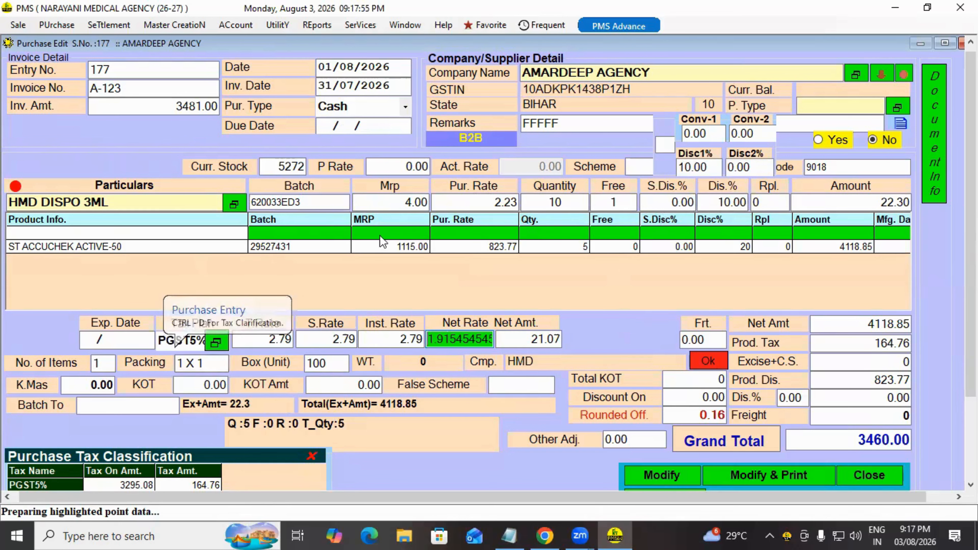
Compare the purchase rate of HMD DISPO 3ML with its net rate
left_click(492, 200)
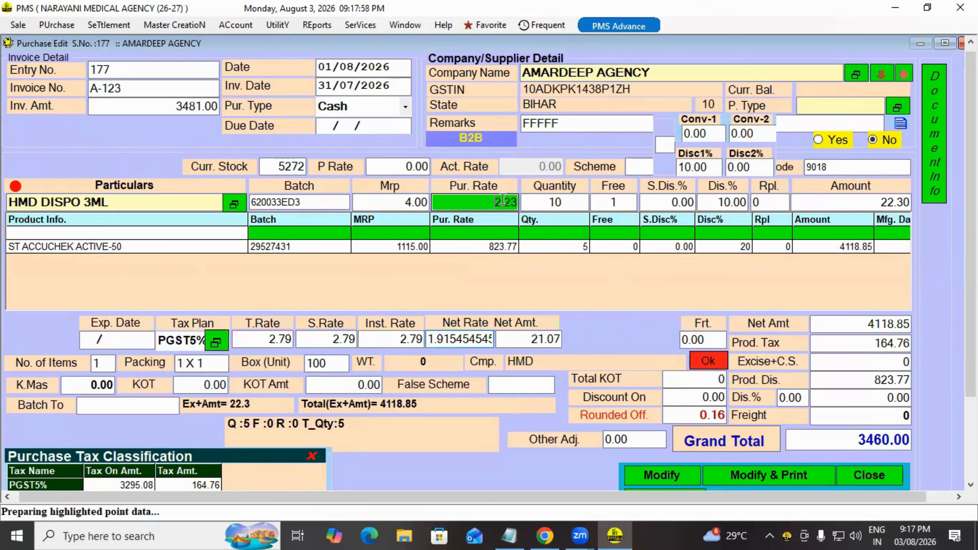
left_click(435, 341)
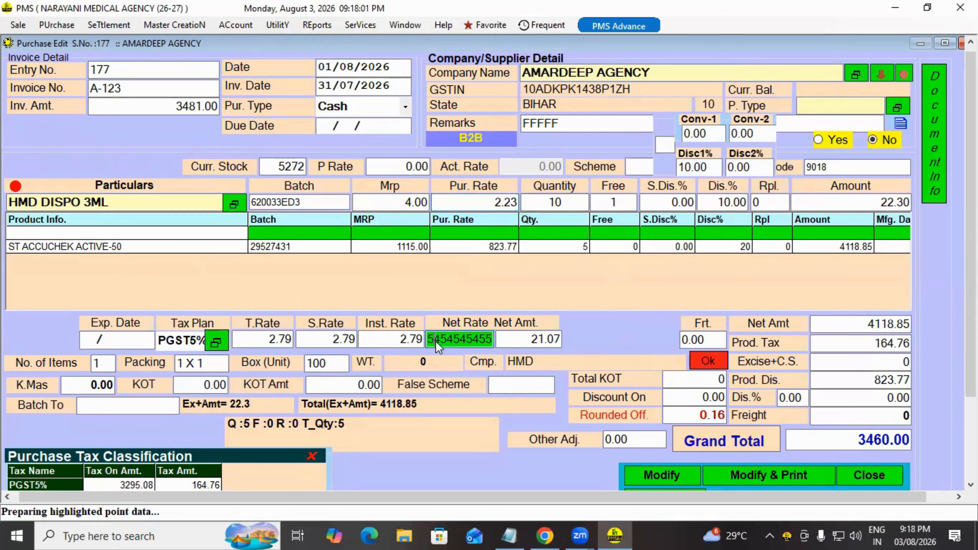
key("Home")
Return to the purchase order and choose AARK PHARMACEUTICALS as master supplier on the ACCU BODY MASSAGER line
left_click(503, 273)
key("Down")
key("Down")
key("Down")
key("Return")
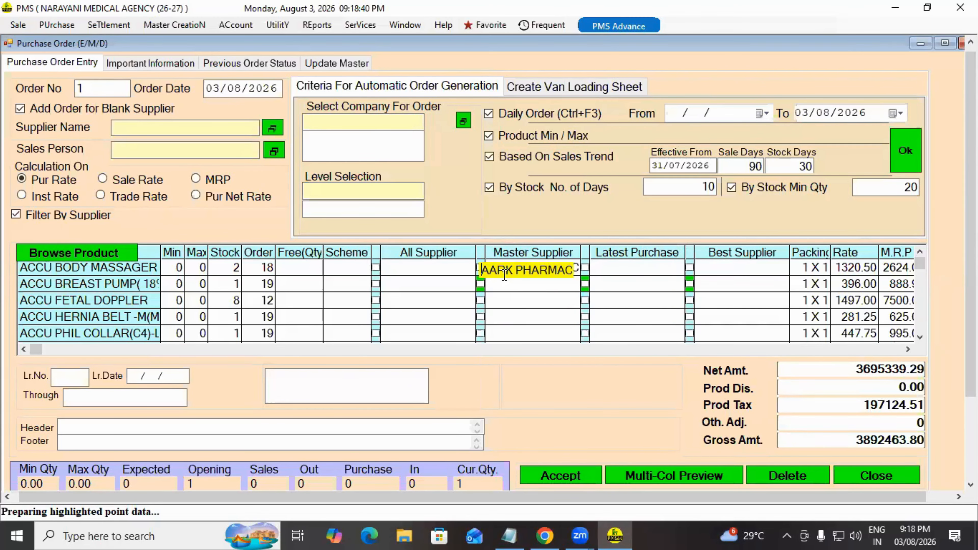
Mark NATIONAL DRUG AGENCIES as the chosen best supplier on the AMIODON 3ML INJ order line
left_click(502, 273)
key("Down")
key("Down")
key("Down")
key("Down")
key("Down")
key("Down")
key("Down")
key("Return")
key("Down")
key("Down")
key("Down")
key("Down")
key("Down")
key("Down")
key("Down")
key("Down")
key("Down")
key("Down")
key("Down")
key("Down")
key("Down")
key("Down")
key("Down")
key("Down")
key("Down")
key("Down")
key("Down")
key("Down")
key("Up")
key("Up")
key("Up")
key("Up")
key("Right")
key("Right")
key("Down")
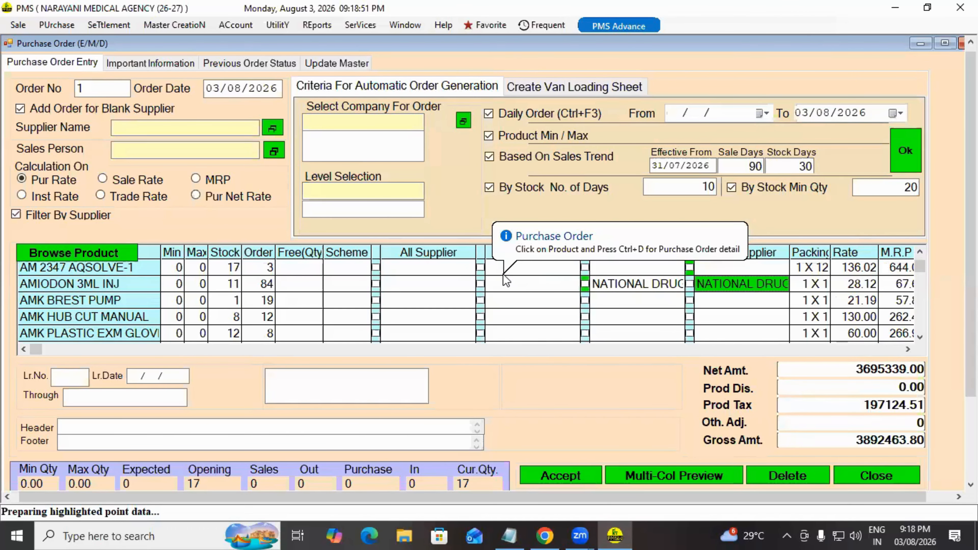
key("space")
Mark THE DOCTOR SHOP as the chosen best supplier on the D5 -IHL-500ML order line
key("Down")
key("Down")
key("Down")
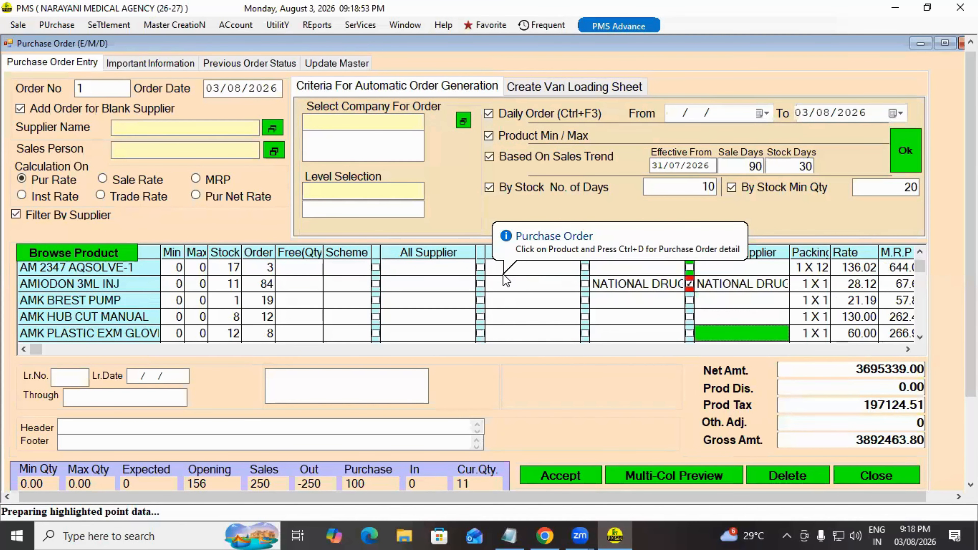
key("Down")
key("Down")
key("Down")
key("Down")
key("Down")
key("Down")
key("Down")
key("Down")
key("Down")
key("Down")
key("Down")
key("Down")
key("Down")
key("Down")
key("Down")
key("Down")
key("Down")
key("Down")
key("Down")
key("Down")
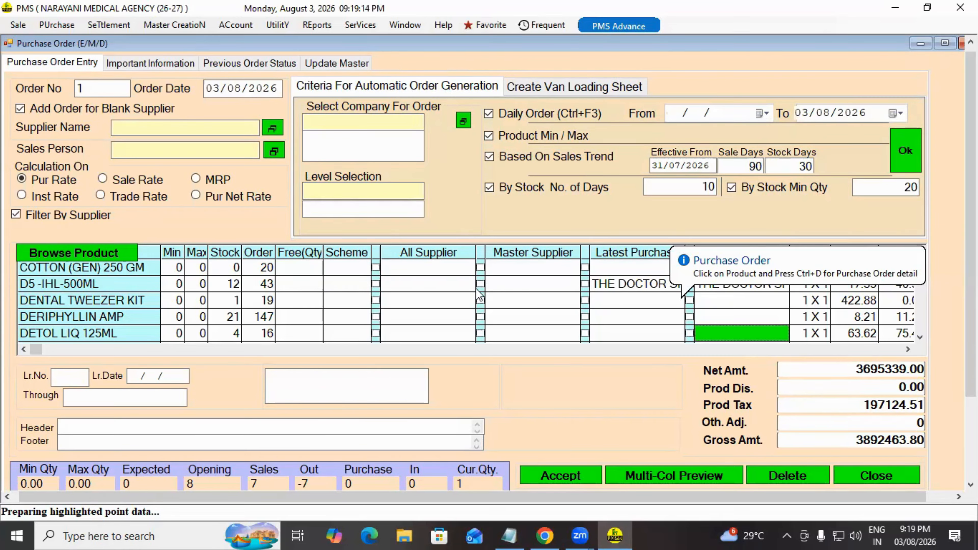
left_click(699, 315)
key("Up")
key("Up")
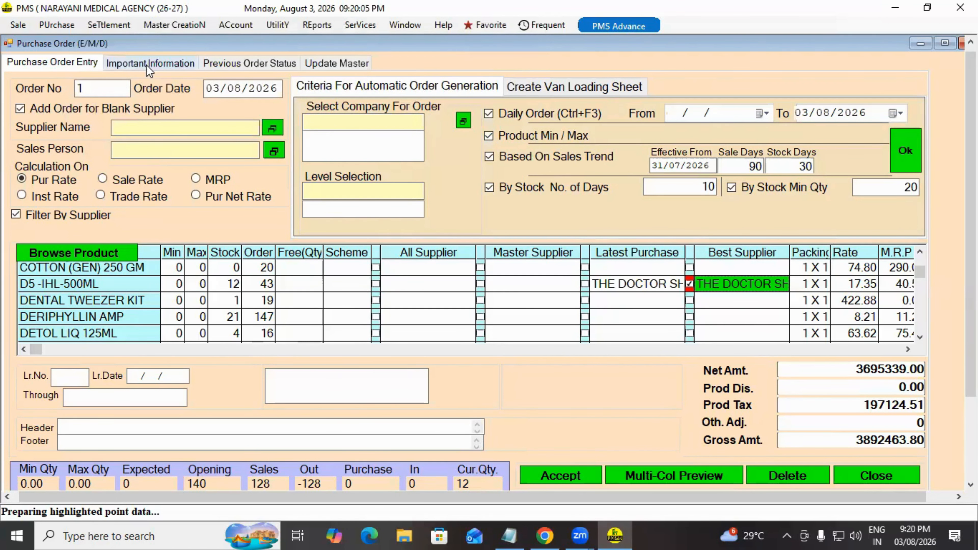
Review the order's supplier-wise information, previous order status and master update options, and return to the order entry
left_click(177, 65)
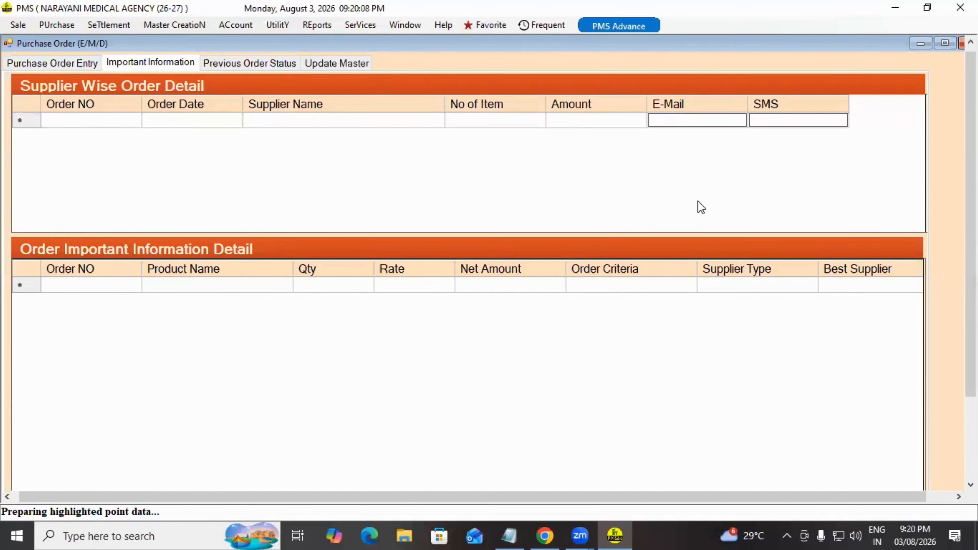
left_click(240, 64)
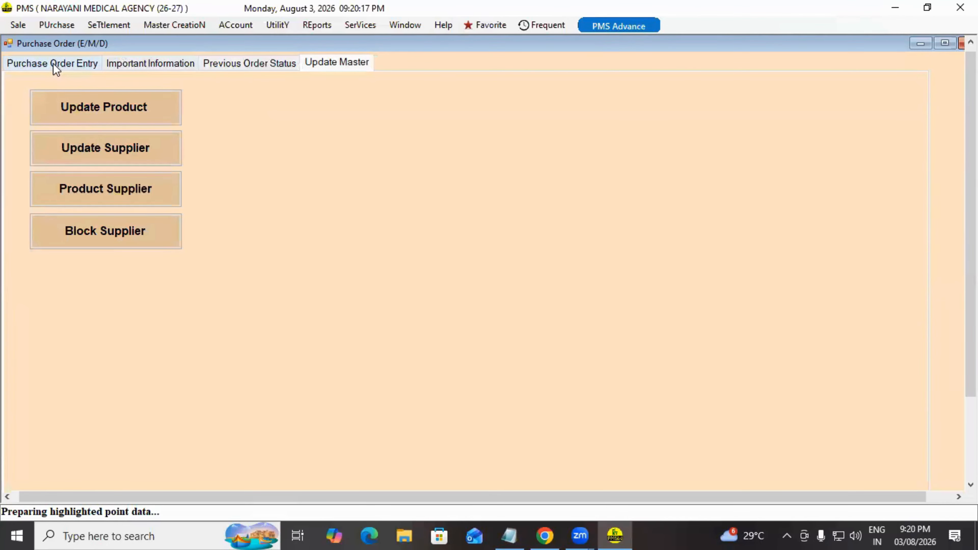
left_click(52, 63)
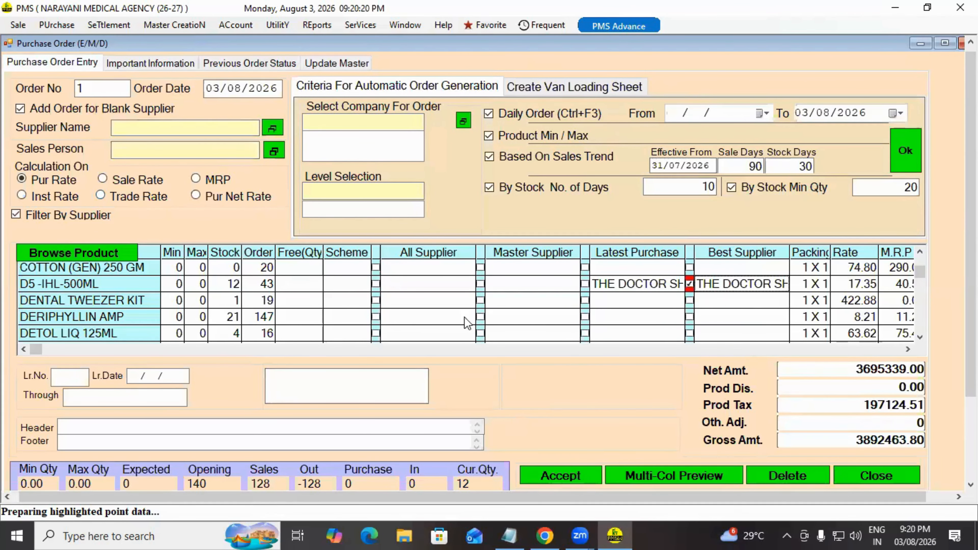
left_click(336, 61)
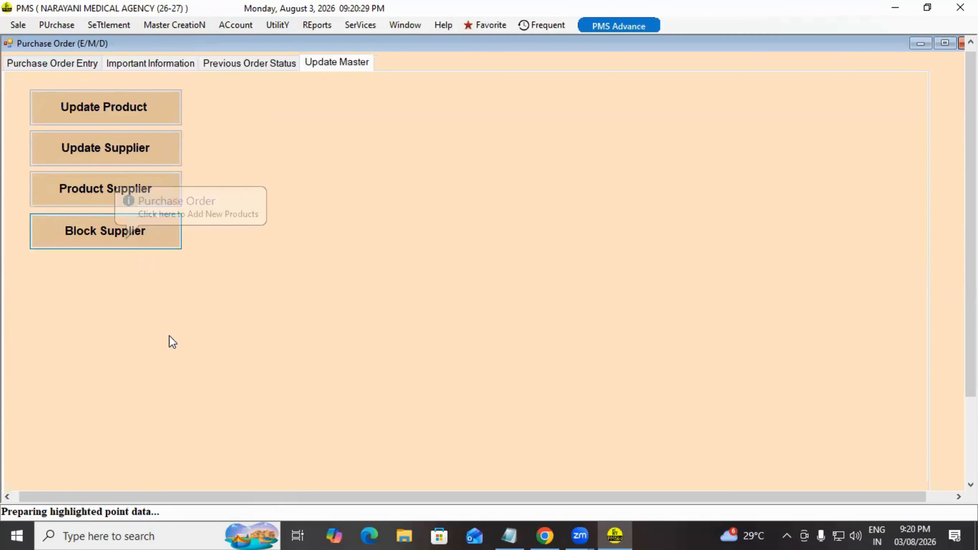
left_click(87, 66)
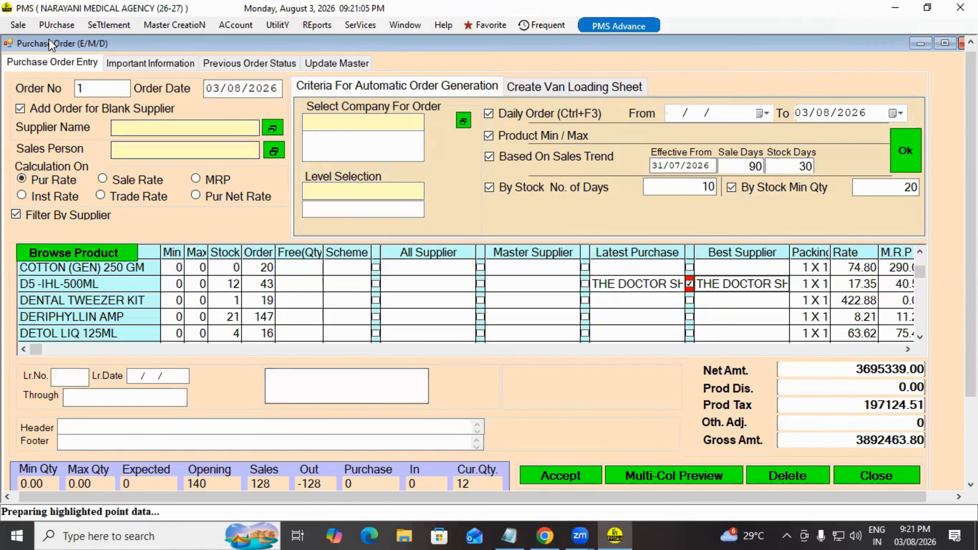
Close the purchase order window without accepting the order
left_click(57, 25)
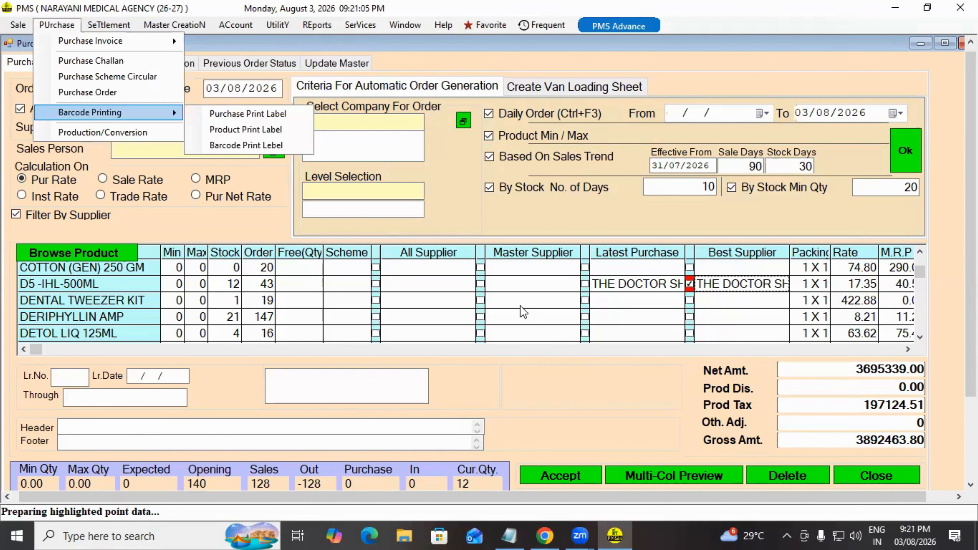
left_click(866, 475)
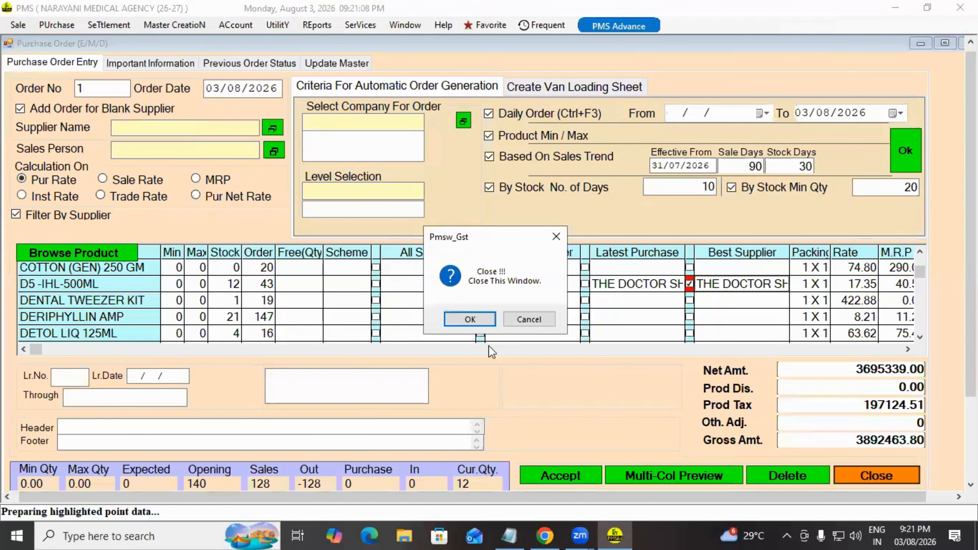
left_click(478, 320)
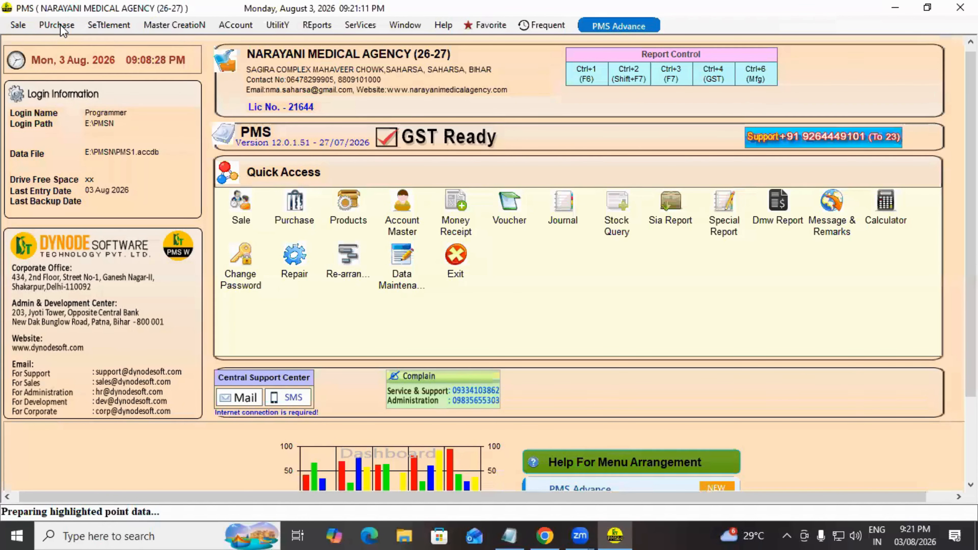
Set up purchase label printing for PURCHASE entries with the LabelZebraPrn1S format and the GODEZ printer type
left_click(57, 25)
mouse_move(103, 112)
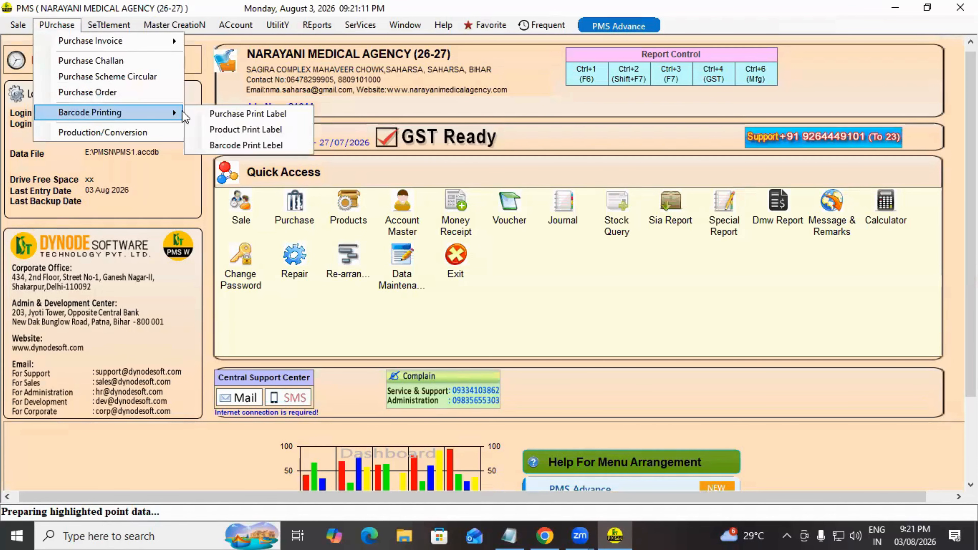
left_click(220, 114)
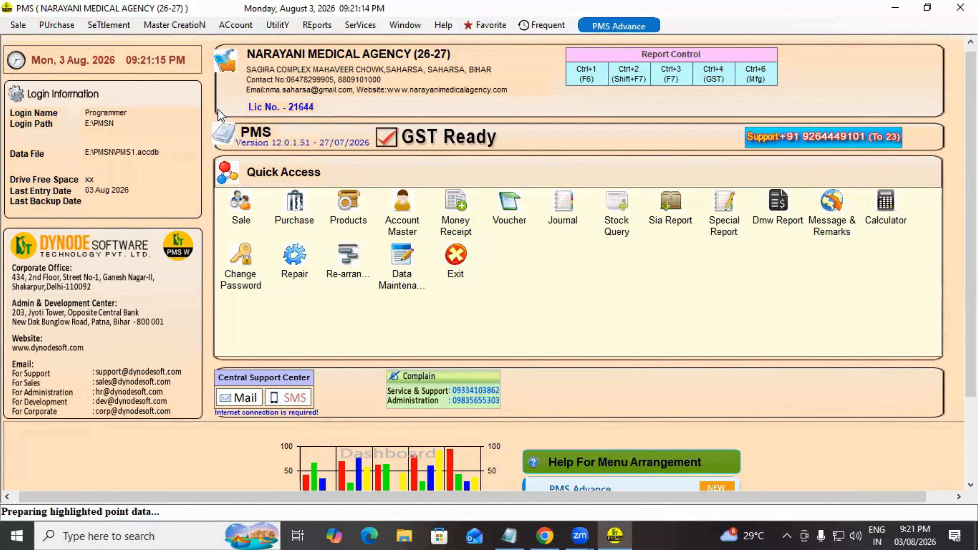
left_click(447, 301)
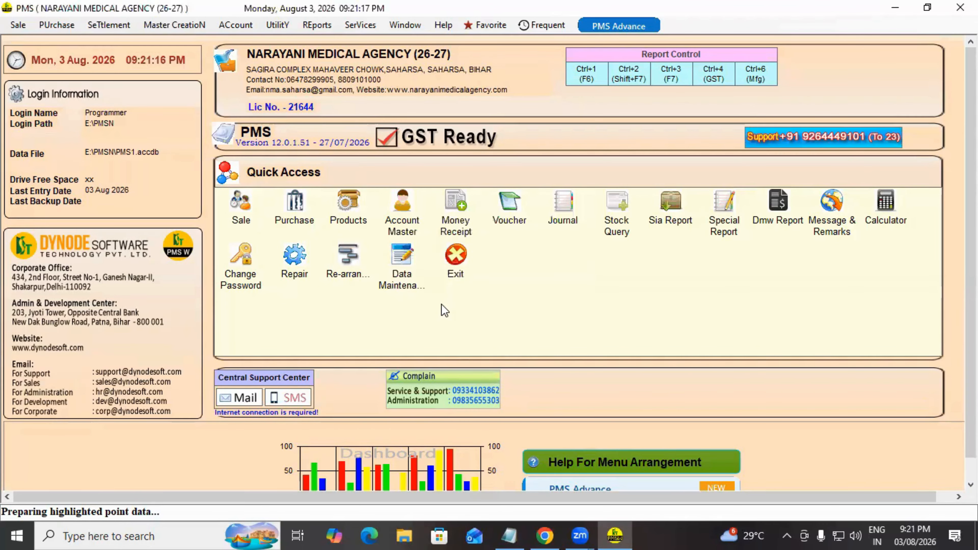
key("Return")
key("Return")
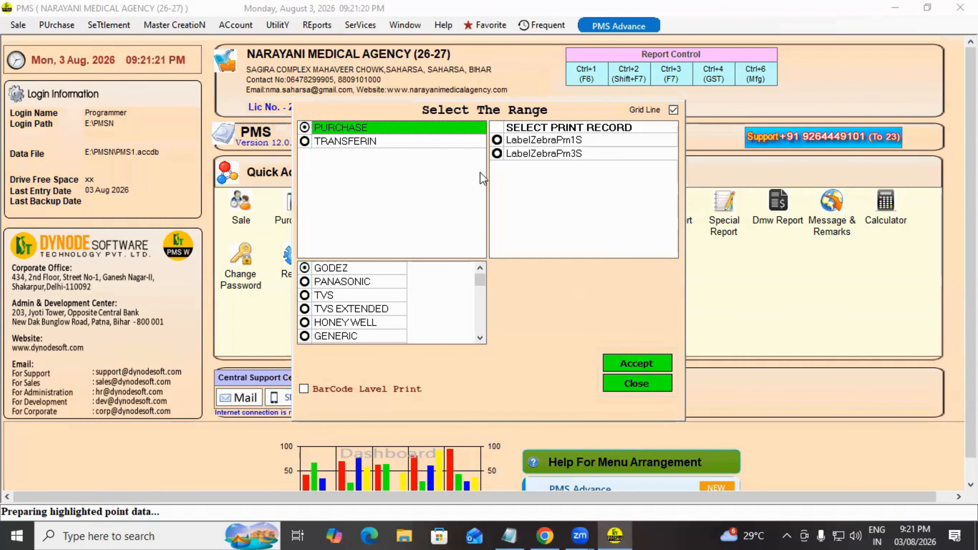
left_click(505, 141)
left_click(627, 363)
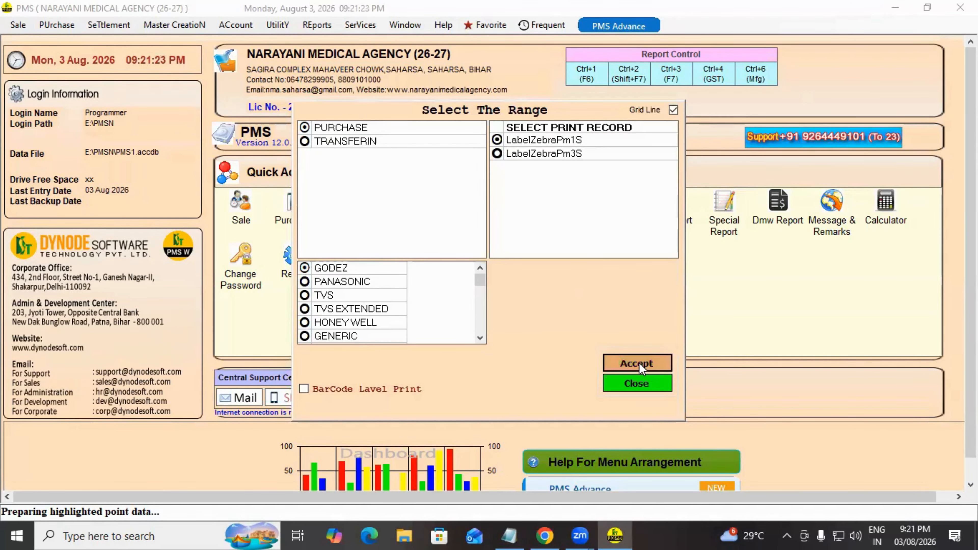
Try to print the barcode labels of purchase 1 as a Windows Print preview, and close the print options
left_click(338, 145)
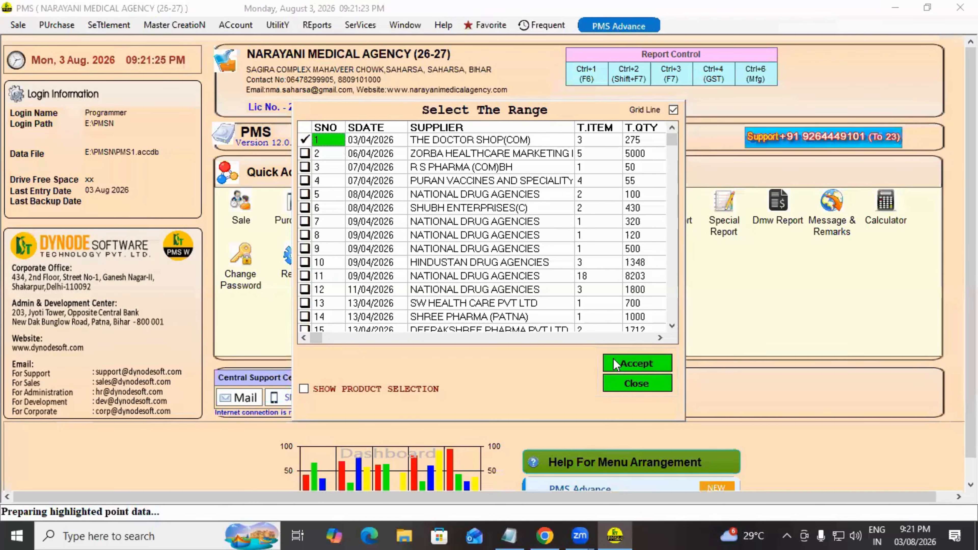
left_click(641, 380)
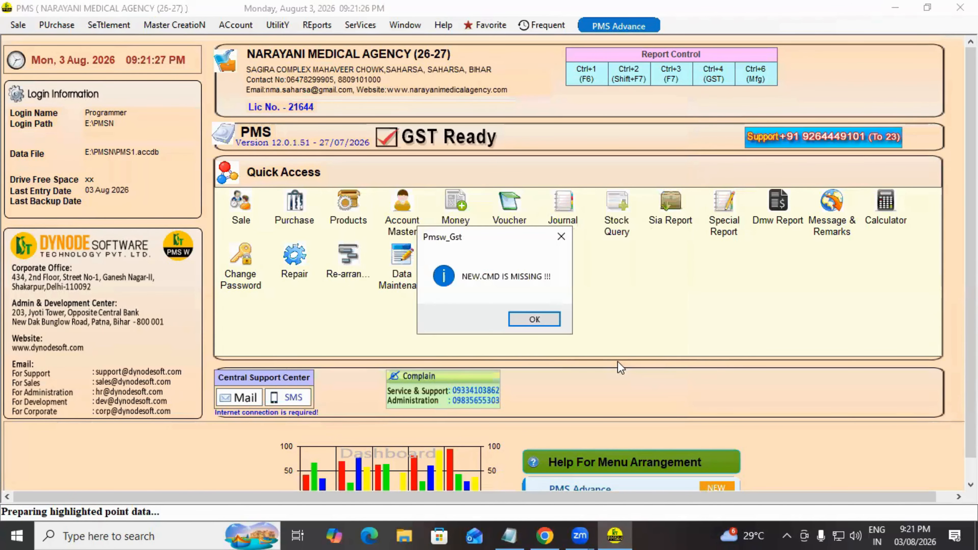
left_click(530, 323)
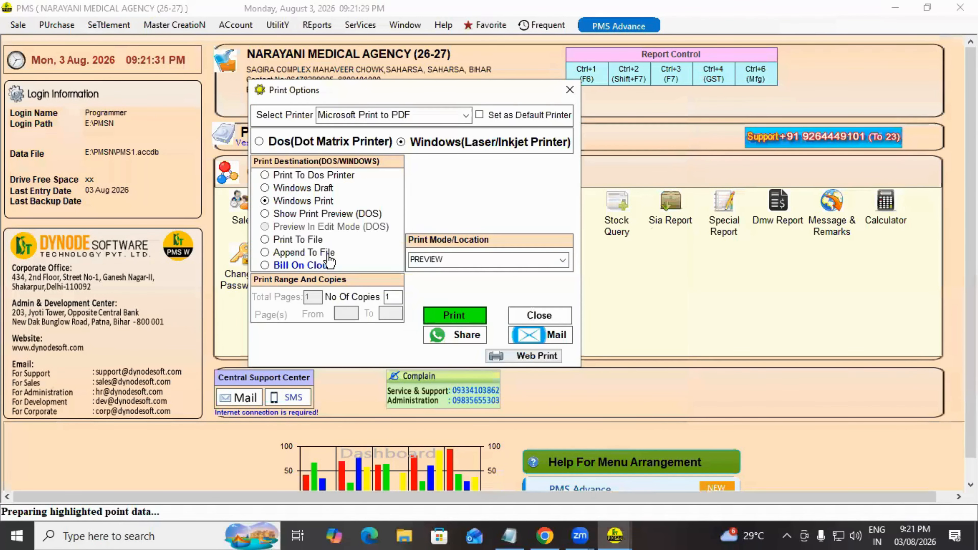
left_click(472, 325)
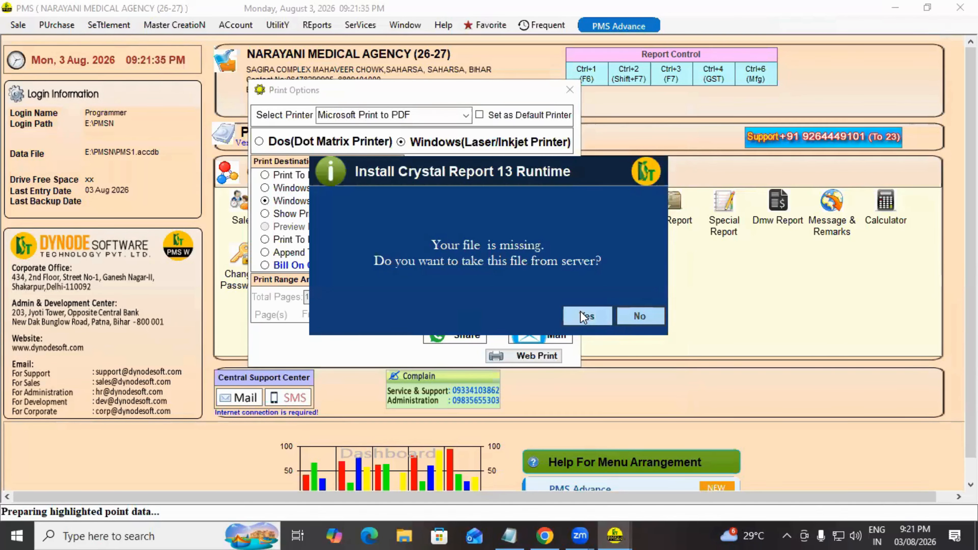
left_click(580, 312)
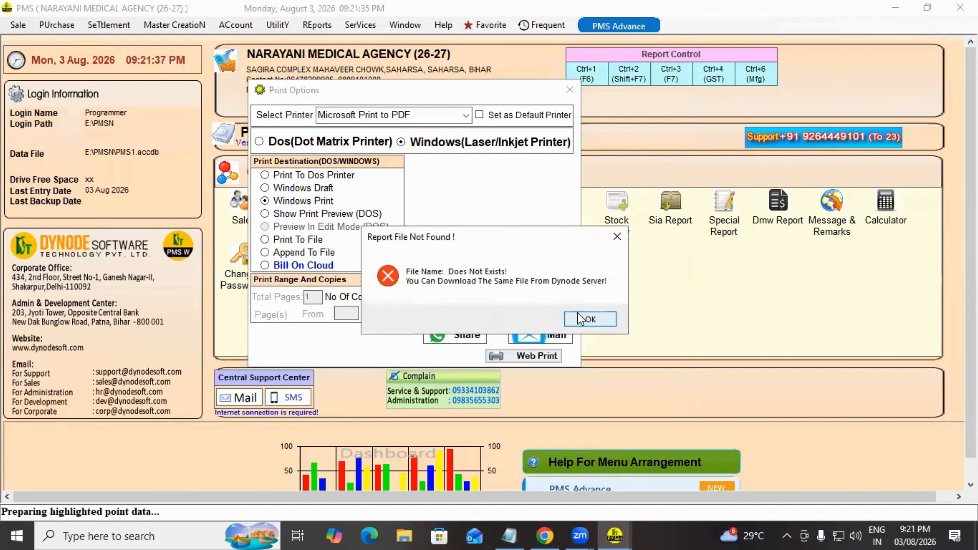
left_click(589, 318)
left_click(539, 314)
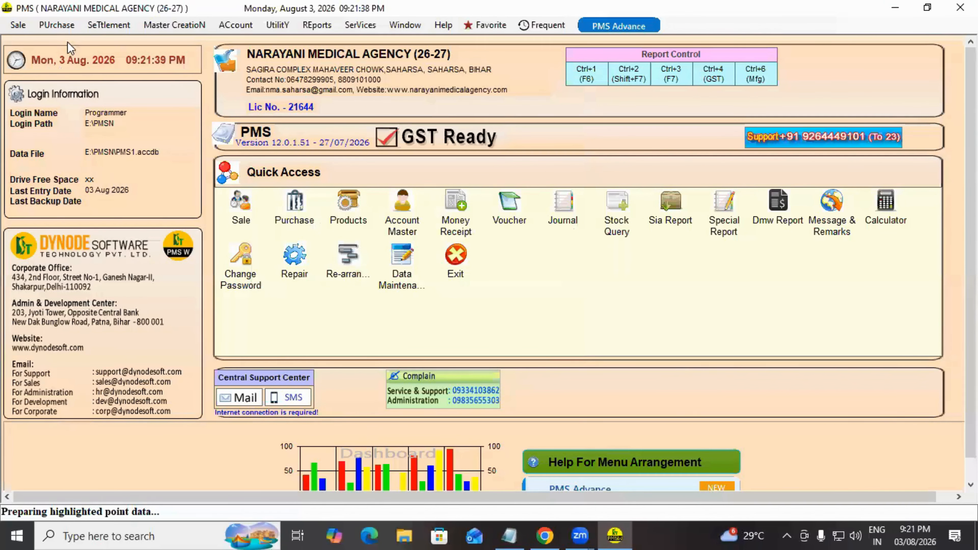
Look over the barcode printing options and open a new wholesale sale entry
left_click(59, 27)
mouse_move(102, 114)
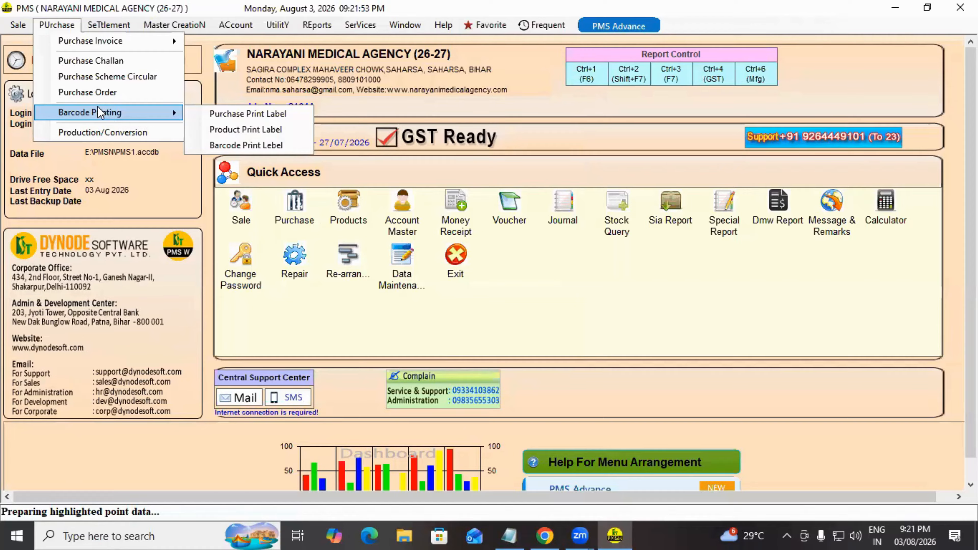
mouse_move(19, 26)
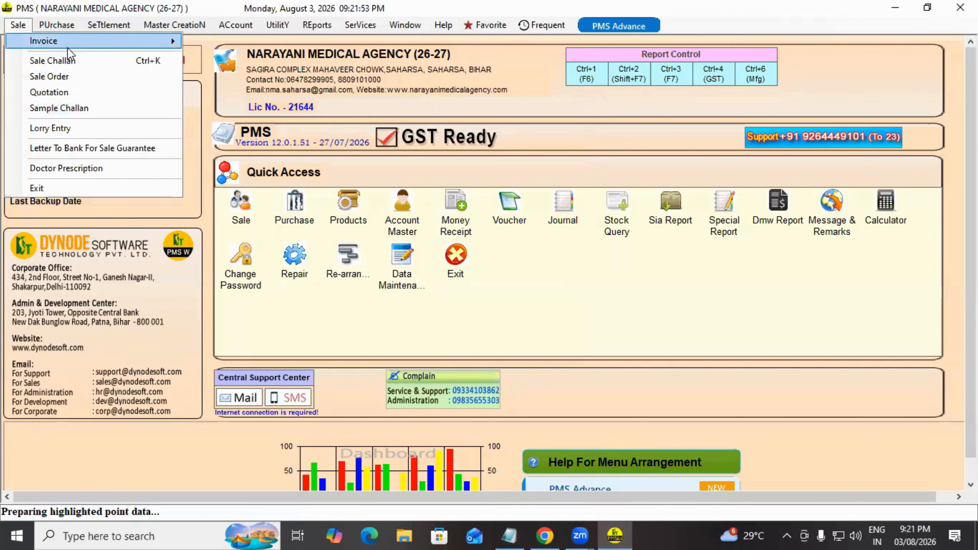
mouse_move(92, 41)
left_click(228, 43)
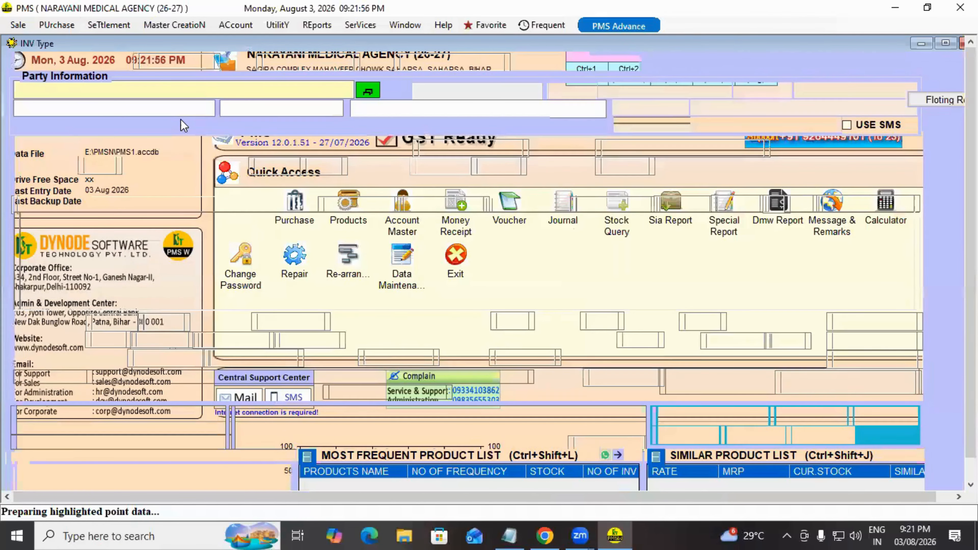
key("Return")
key("Return")
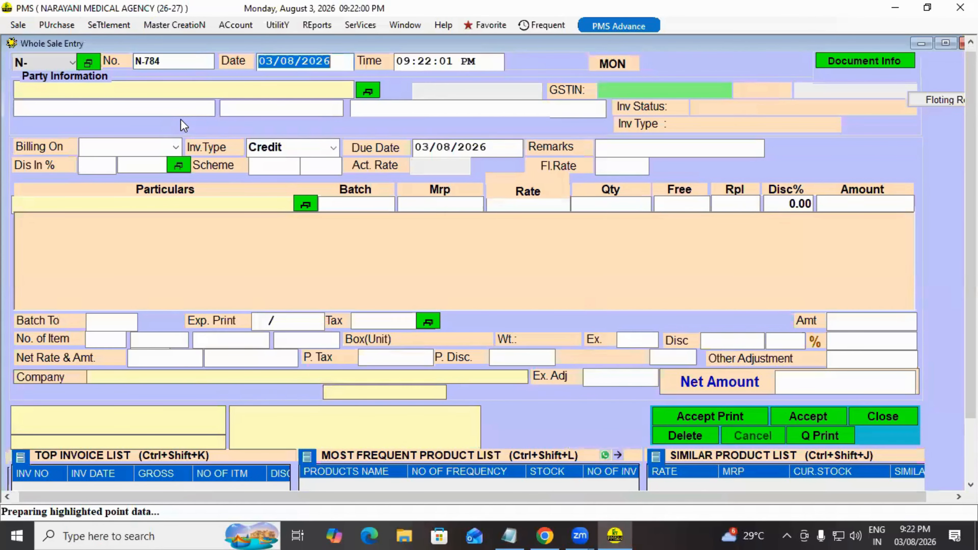
Fill the invoice header with SaleRate billing, Credit type and AADARS MEDICOS as the party
key("Return")
key("Return")
key("Return")
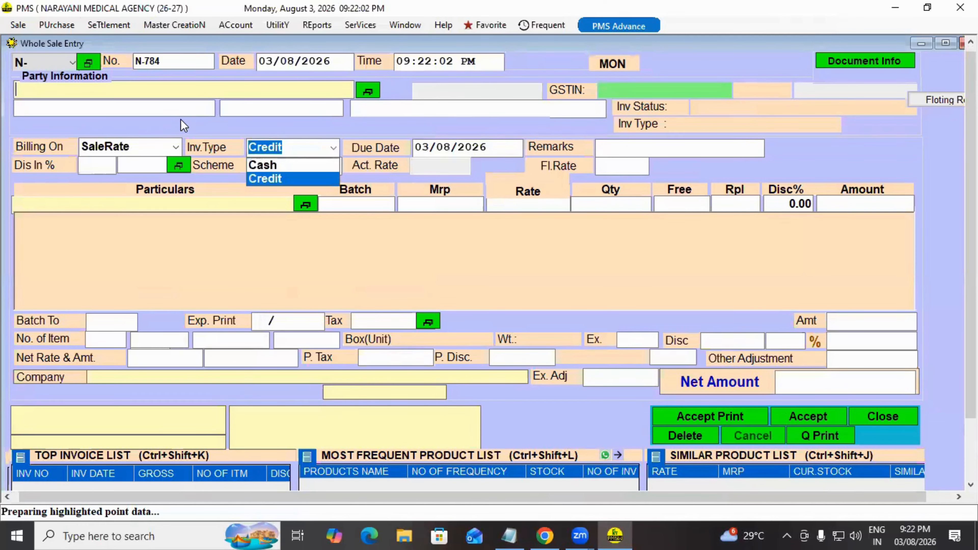
key("Return")
key("Return")
key("Return")
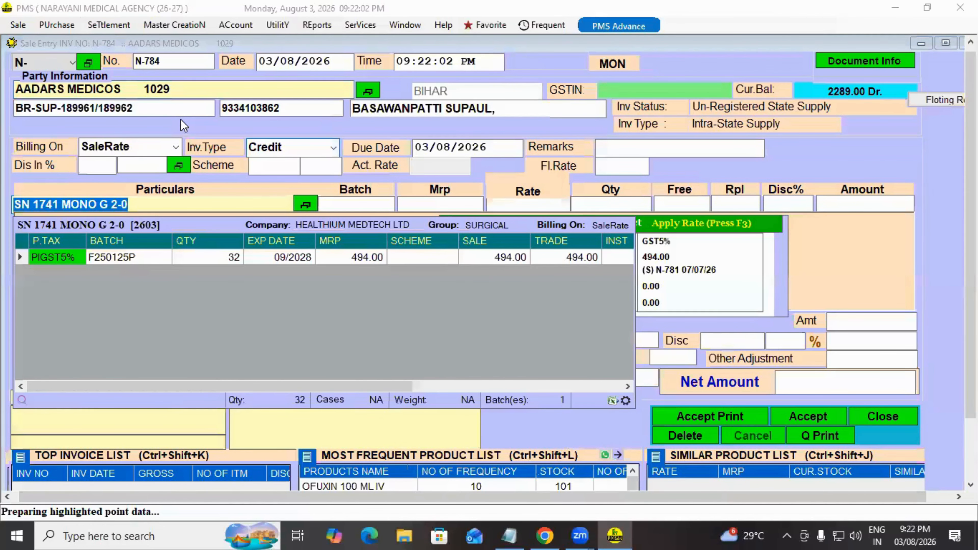
Leave the batch list and browse the product selection list sorted by product name
key("Escape")
key("Escape")
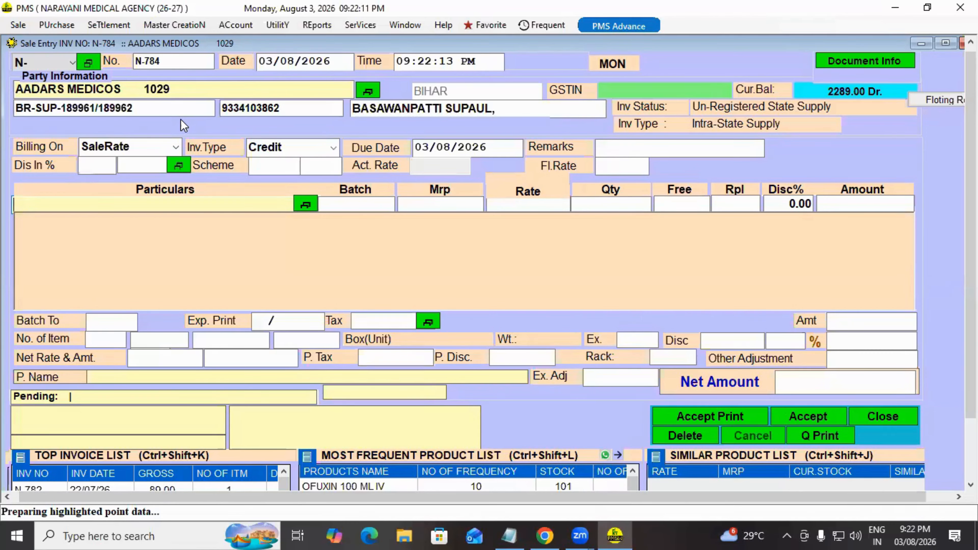
key("Return")
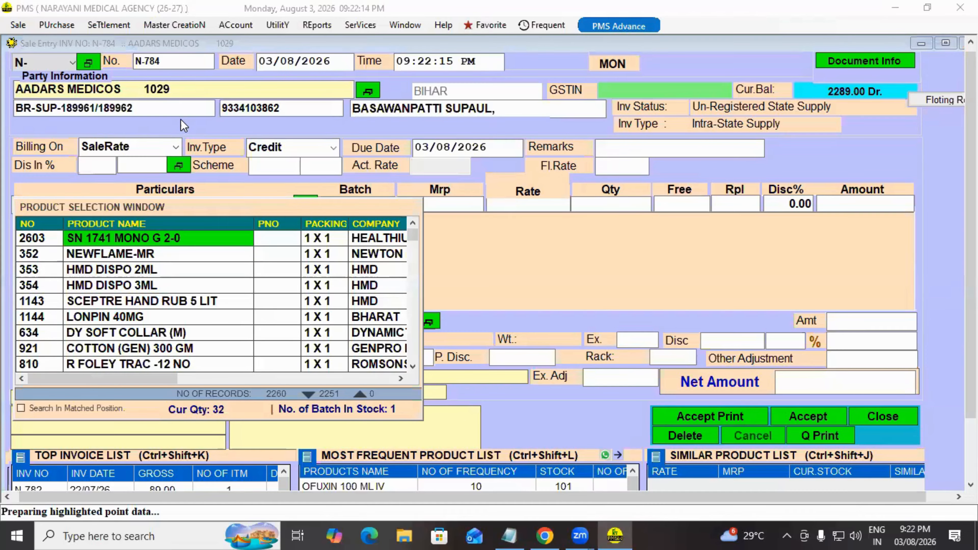
key("space")
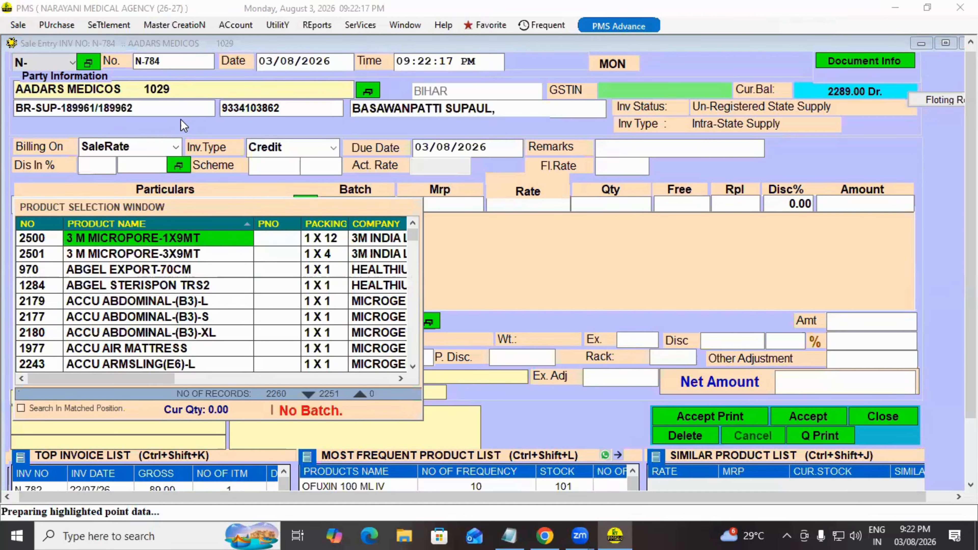
key("Down")
key("Down")
key("Escape")
Enter product code 2603 on the invoice line and select batch F250125P of SN 1741 MONO G 2-0
type("2603")
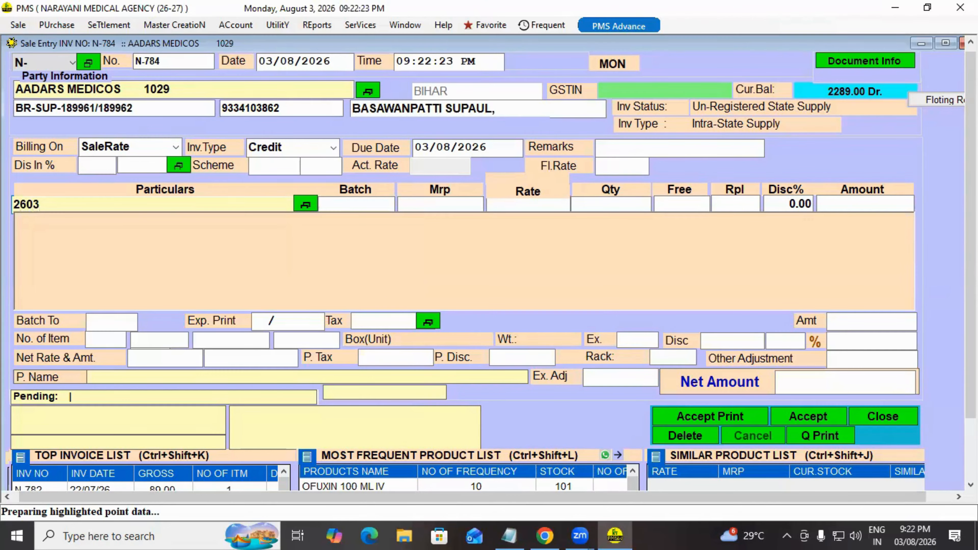
key("Return")
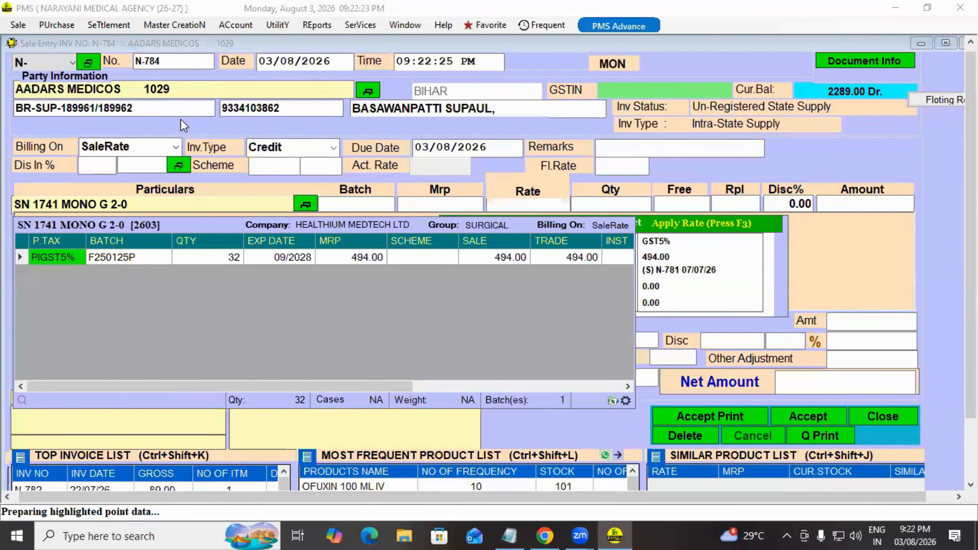
key("Return")
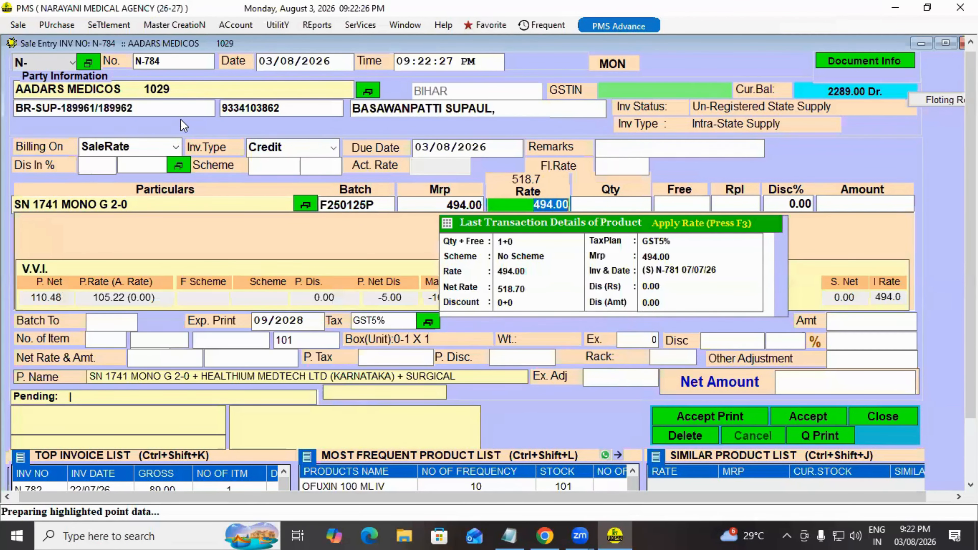
Enter a quantity of 1 for SN 1741 MONO G 2-0 and leave the sale invoice
key("Return")
type("1")
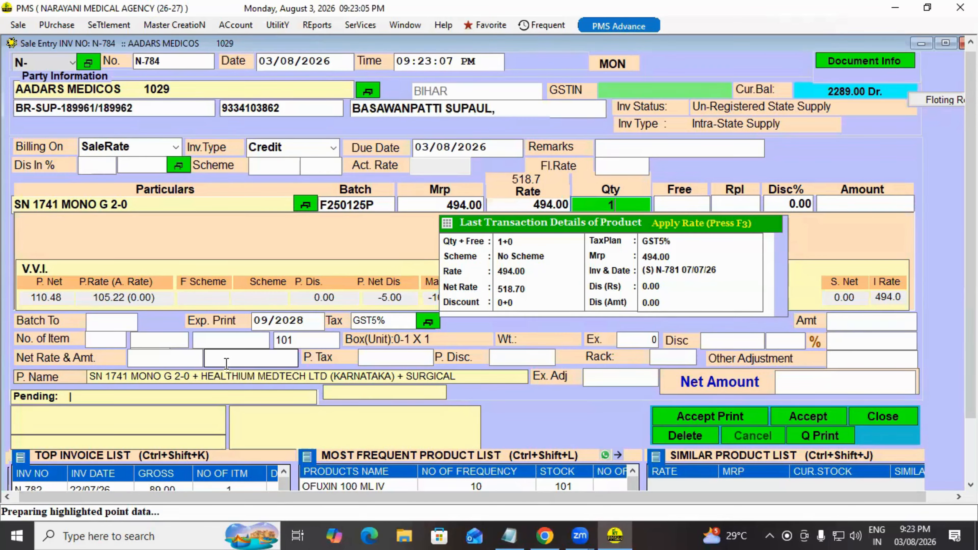
key("Return")
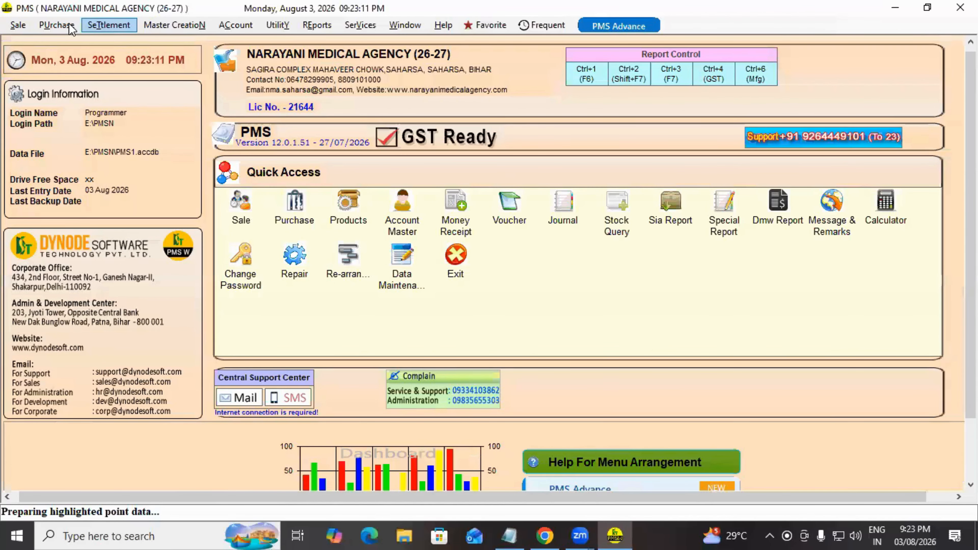
Open product 2657 PRO1 in the product master, check its BarCode field and close the record
left_click(62, 25)
mouse_move(162, 112)
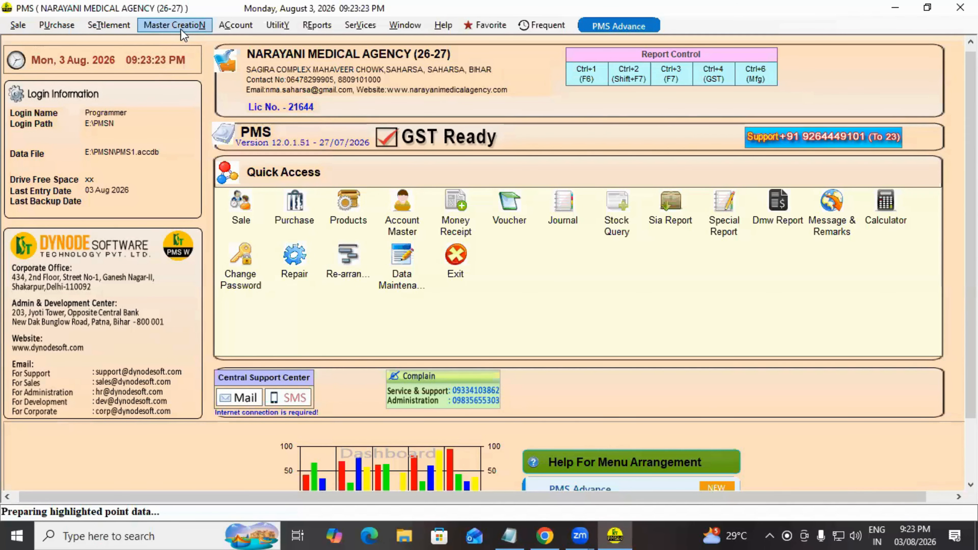
left_click(173, 27)
mouse_move(208, 41)
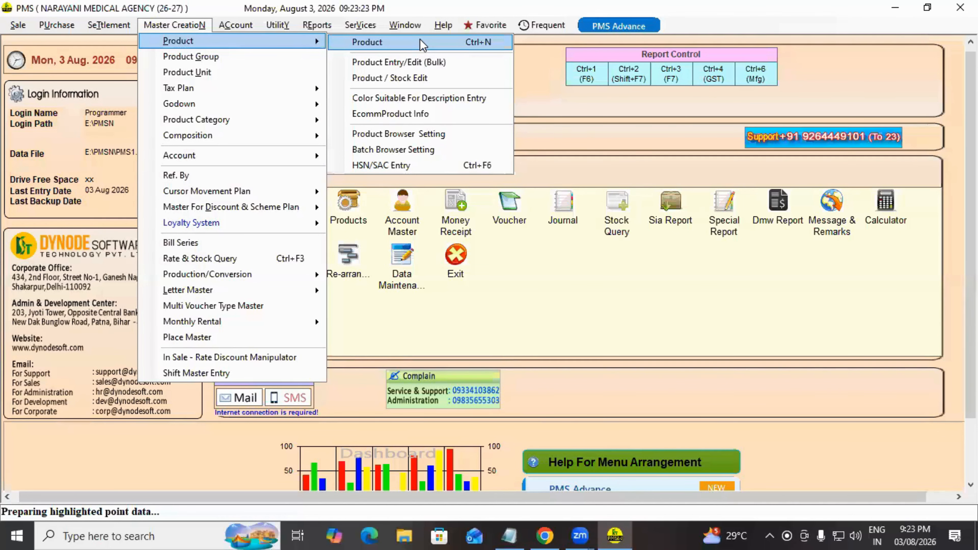
left_click(427, 42)
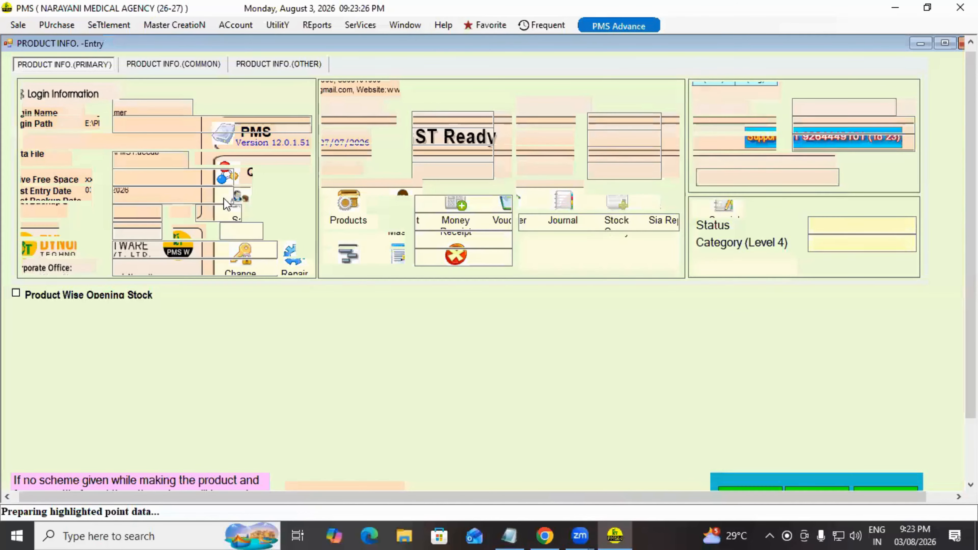
key("Up")
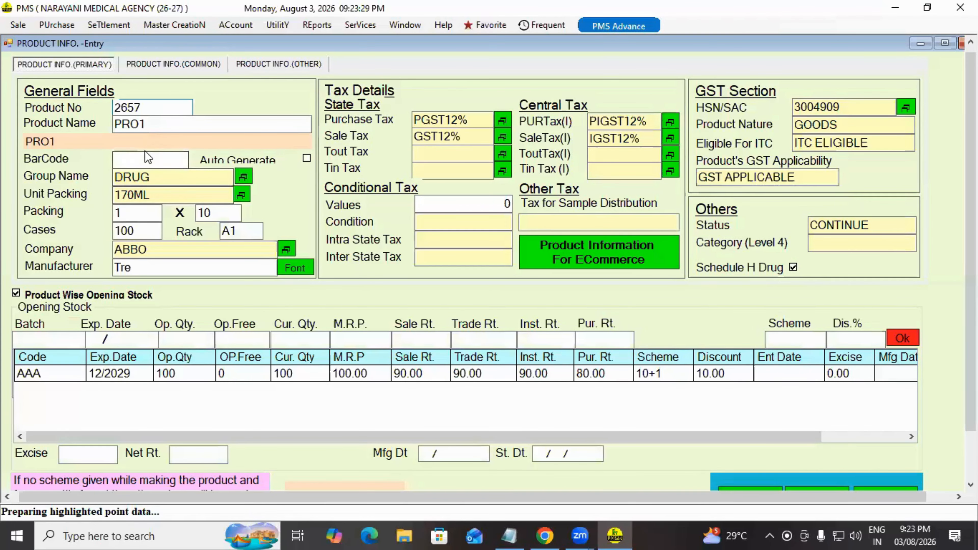
left_click(143, 160)
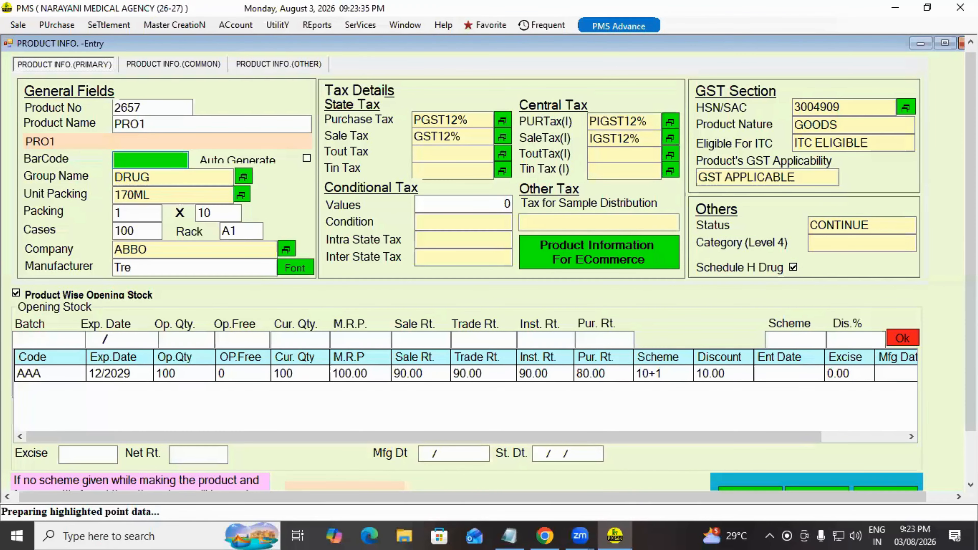
key("Escape")
key("Return")
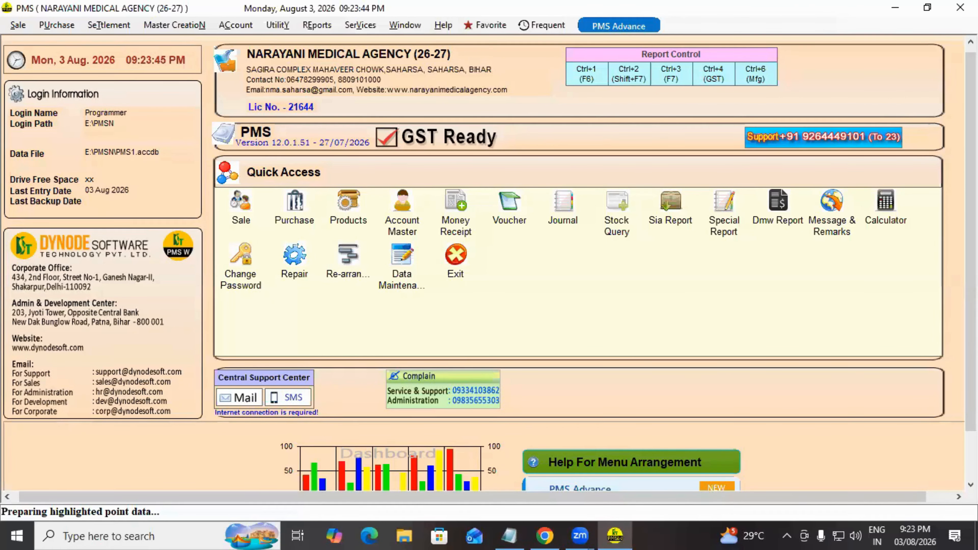
Review the purchase, product and barcode label options for barcode printing
left_click(56, 24)
mouse_move(88, 115)
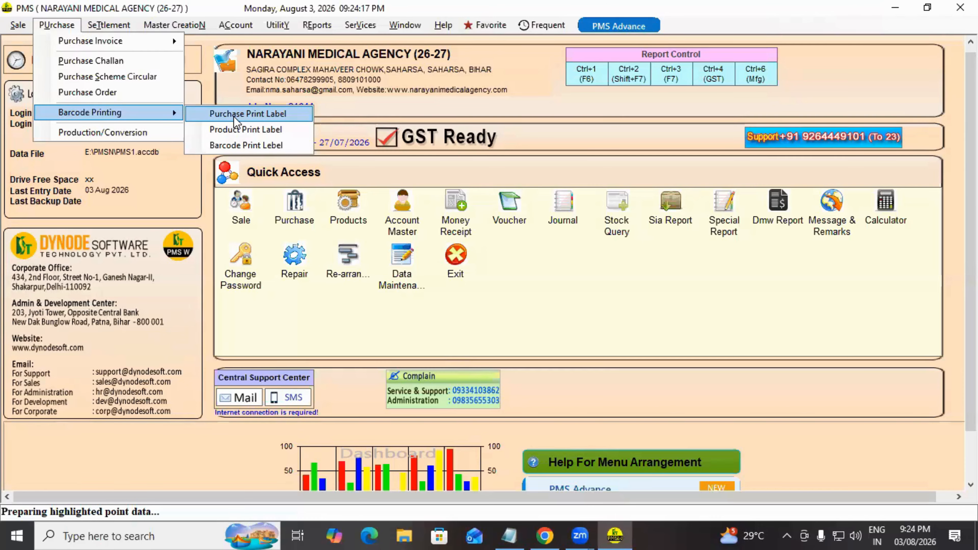
left_click(109, 28)
Open a new Production/Conversion entry and assign the listed work manager
left_click(63, 26)
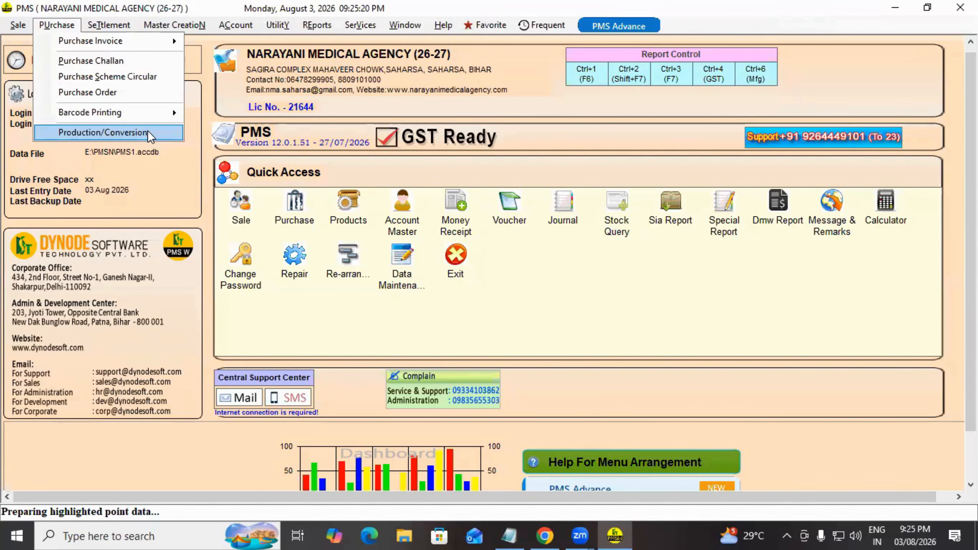
left_click(150, 135)
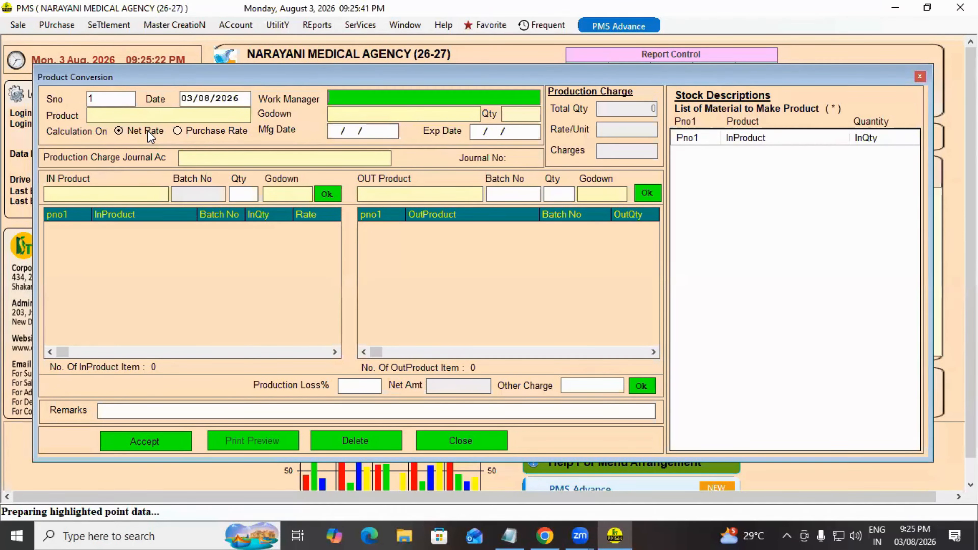
key("Return")
key("Return")
type("R")
key("Return")
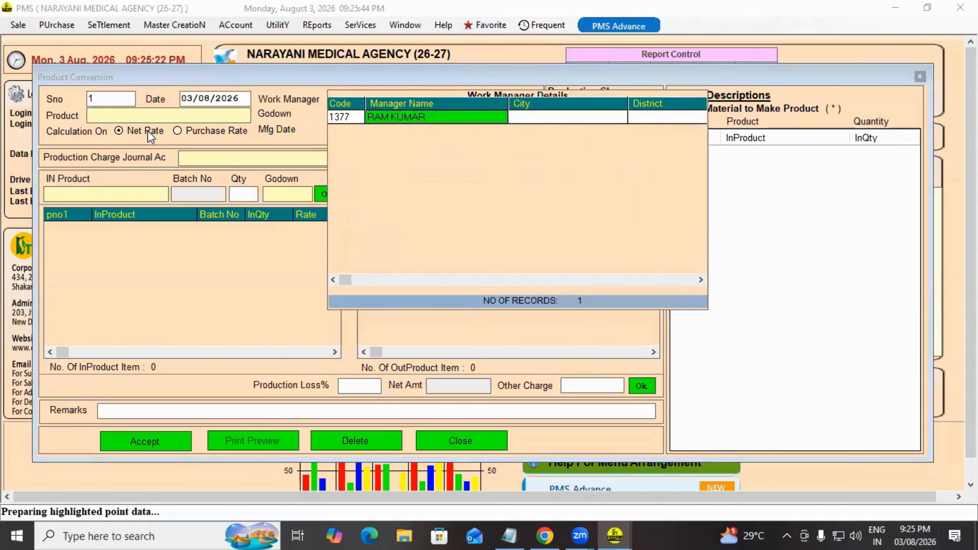
key("Return")
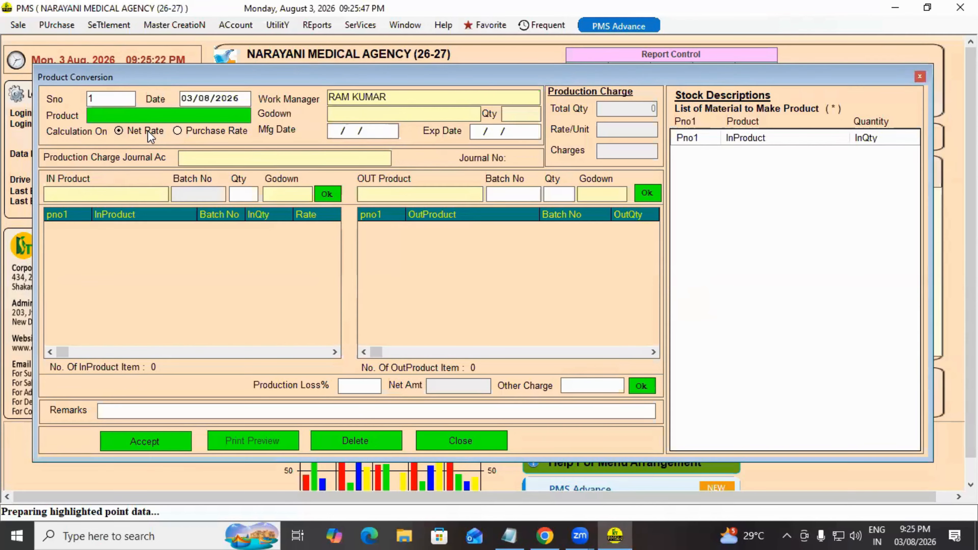
Choose KIDZ 360+ POW as the product to make and set its quantity to 10
key("Return")
key("Down")
key("Down")
key("Up")
key("Up")
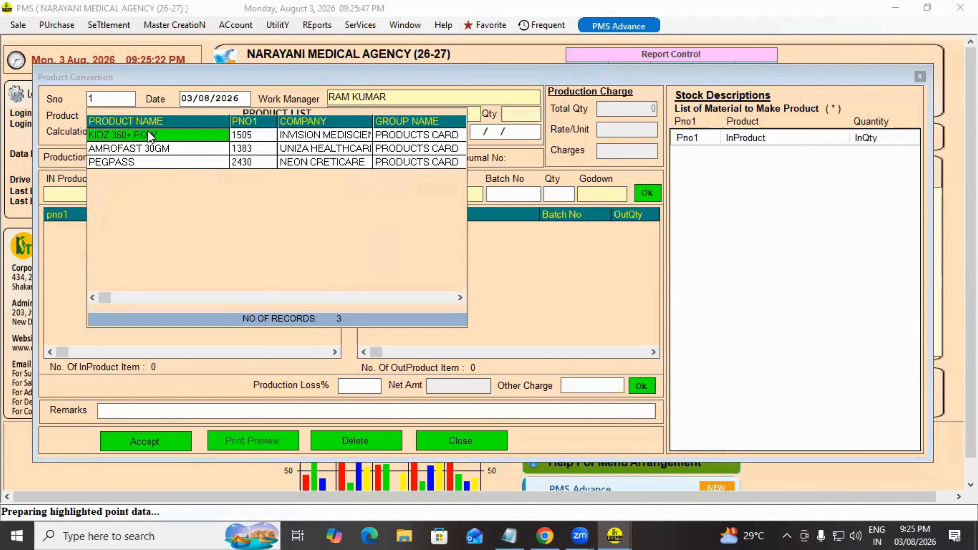
key("Down")
key("Up")
key("Return")
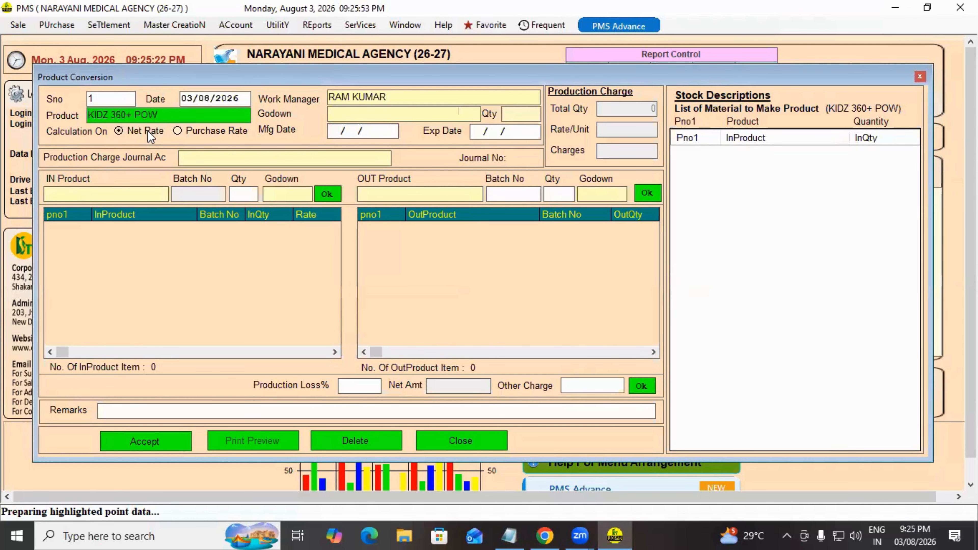
key("Return")
key("Return")
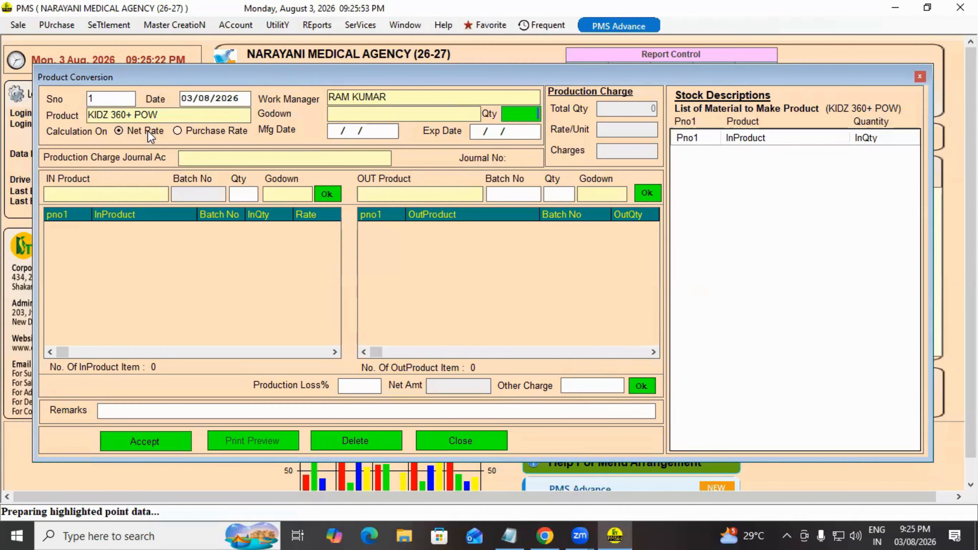
type("0")
key("Return")
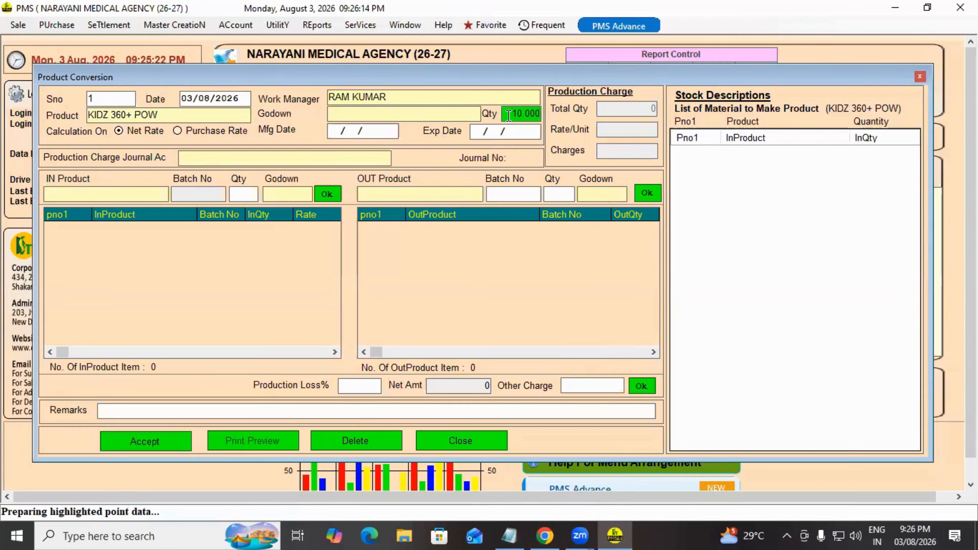
Change the product to make to PEGPASS
left_click(182, 120)
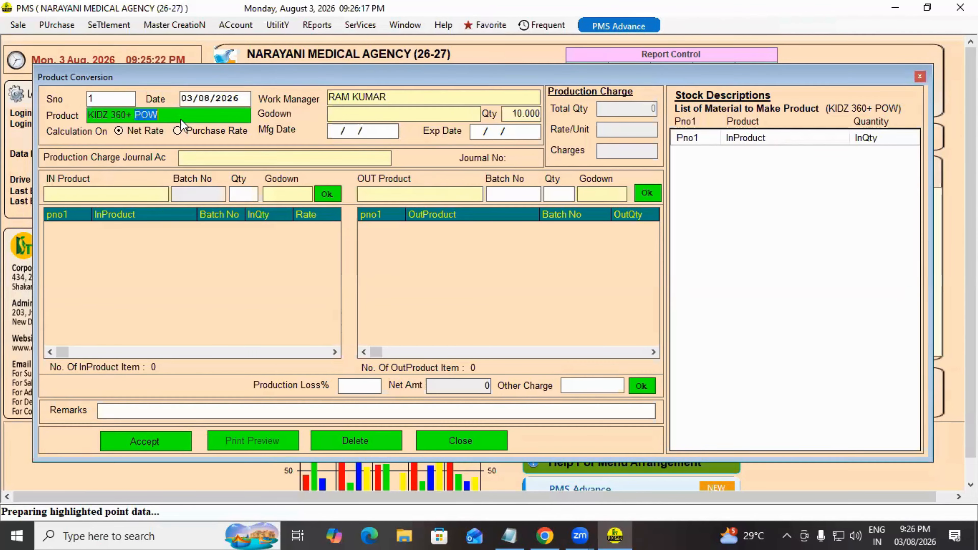
left_click(149, 164)
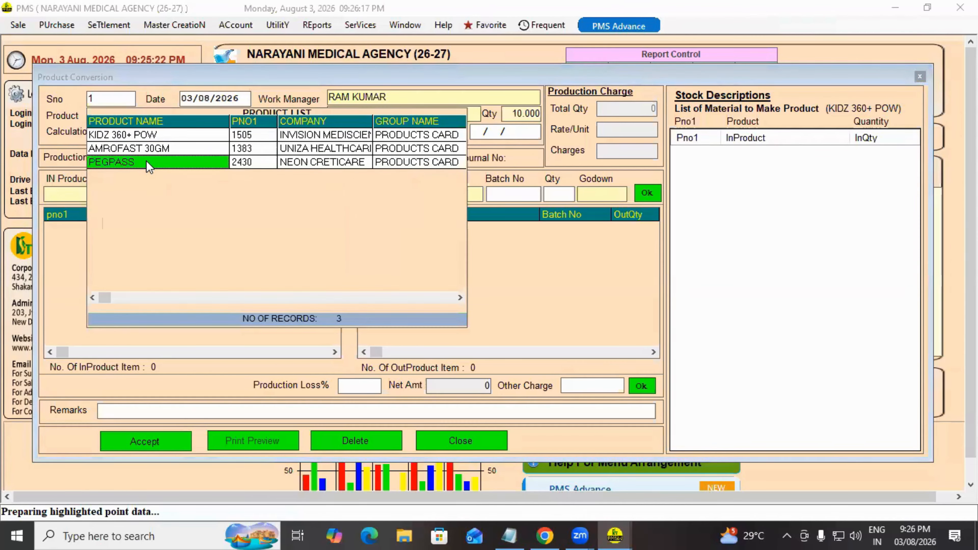
double_click(149, 164)
key("Return")
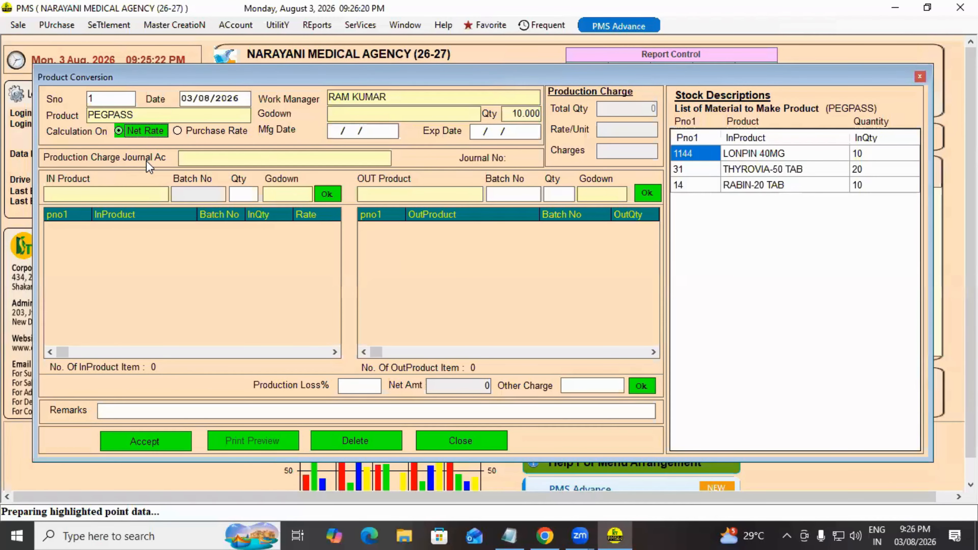
Try to add the PEGPASS materials for the quantity of 10, agreeing to process despite empty-quantity items
key("Return")
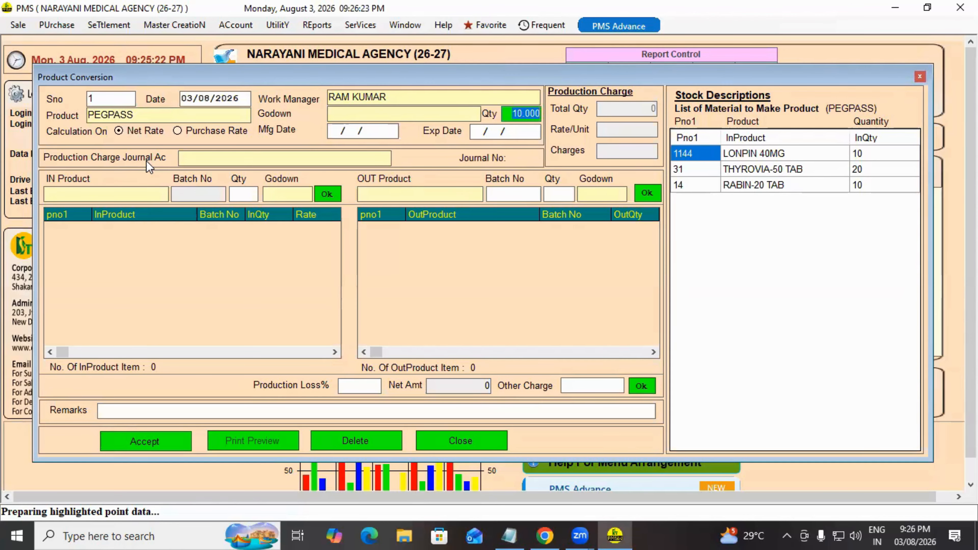
key("Return")
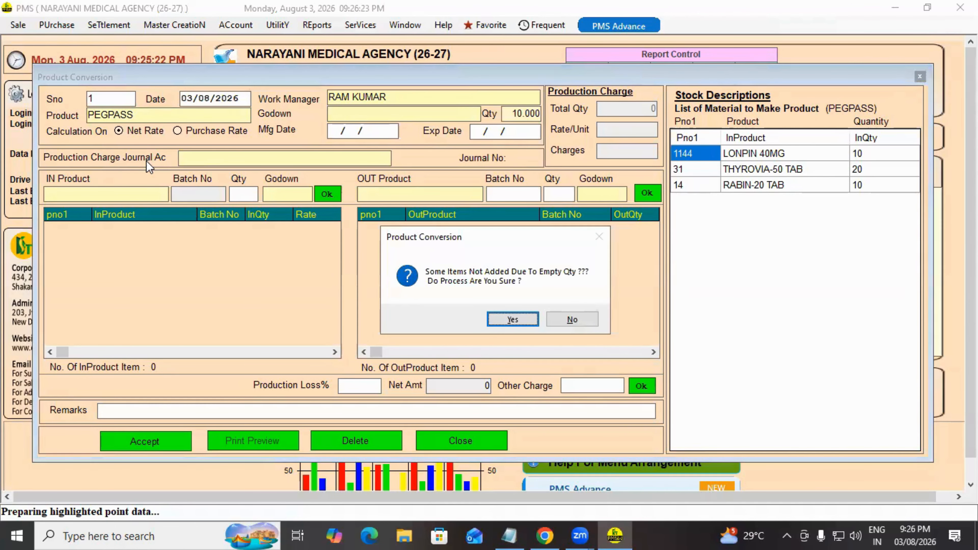
key("Return")
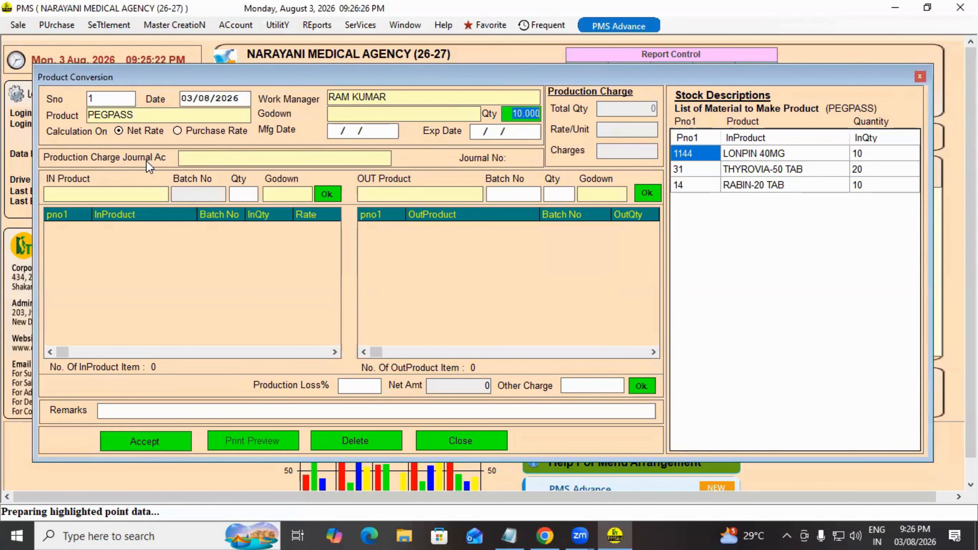
key("Return")
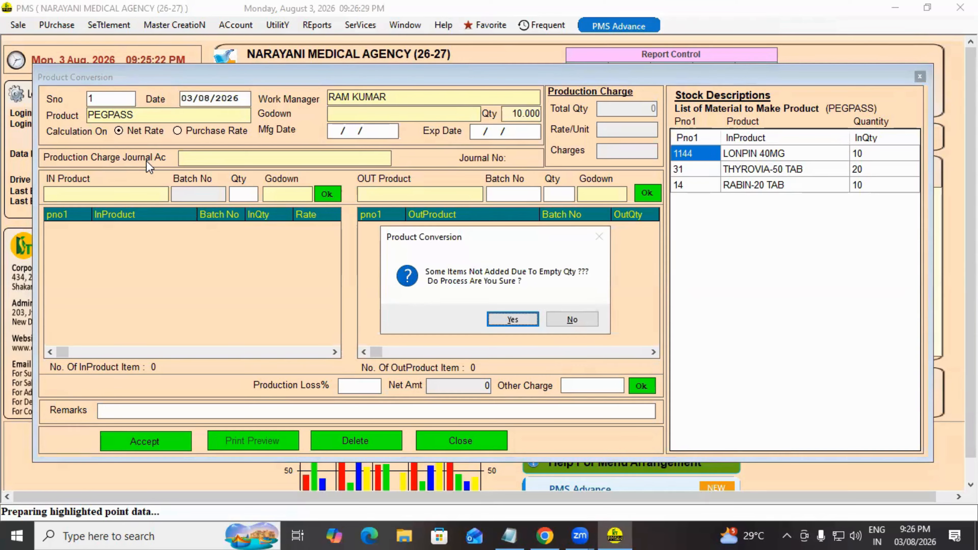
key("Return")
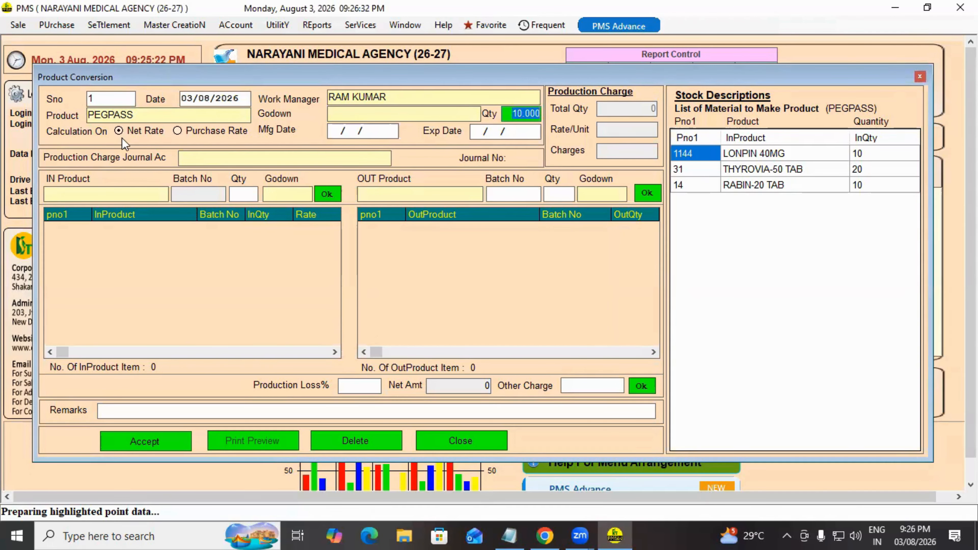
Open the Conversion Master and load record 1 to review the materials defined for PEGPASS
left_click(174, 25)
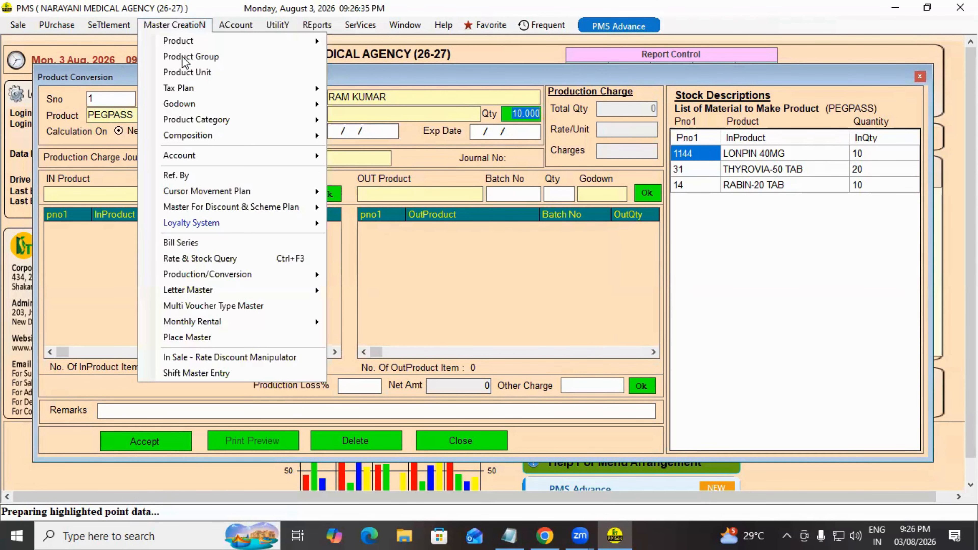
mouse_move(218, 281)
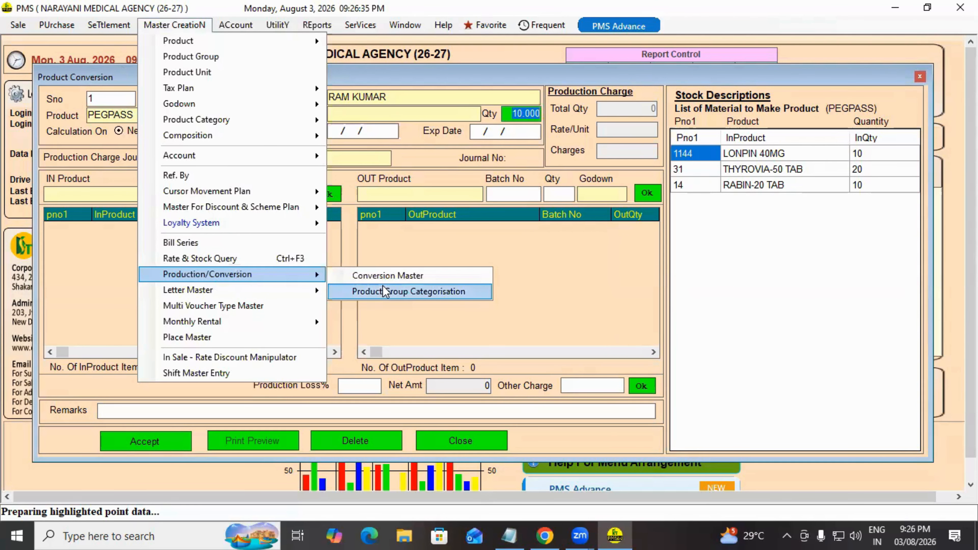
left_click(388, 276)
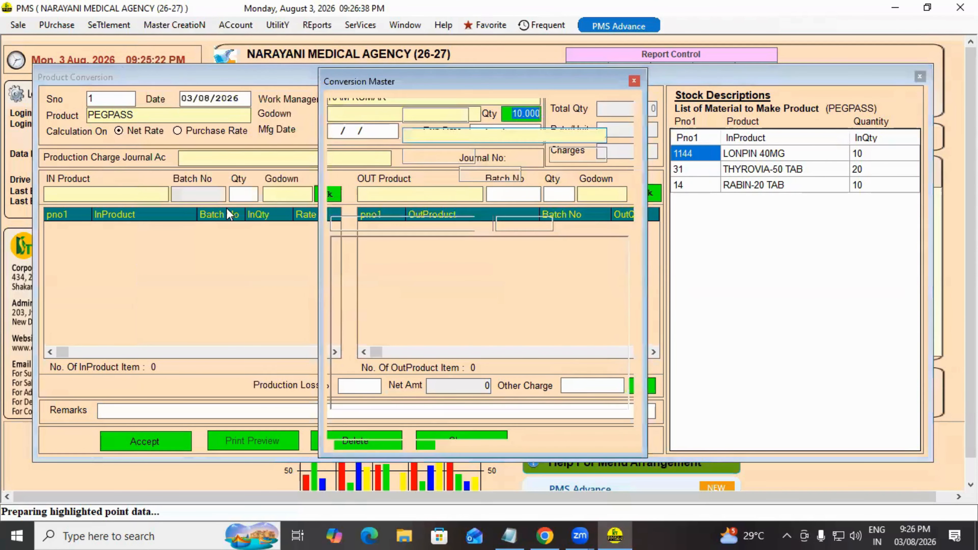
left_click(434, 122)
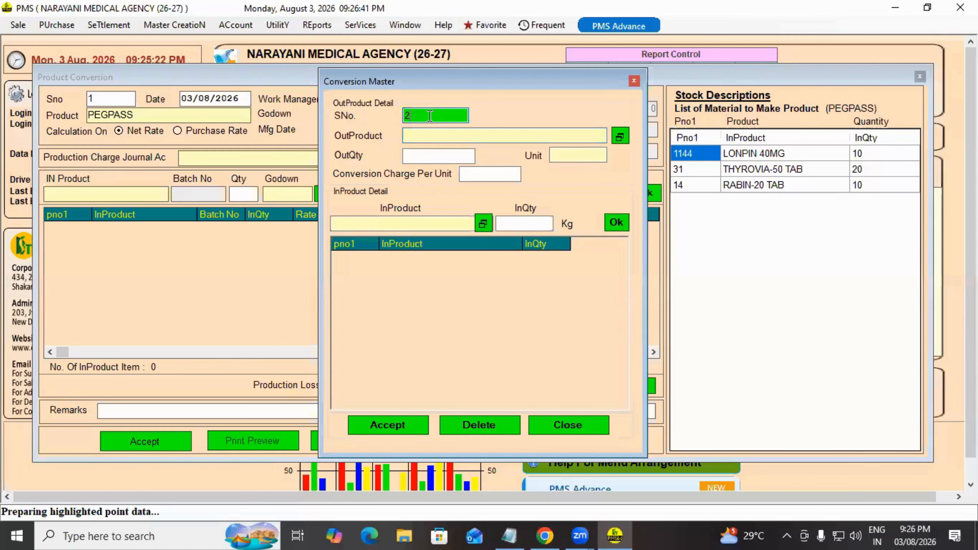
type("1")
key("Return")
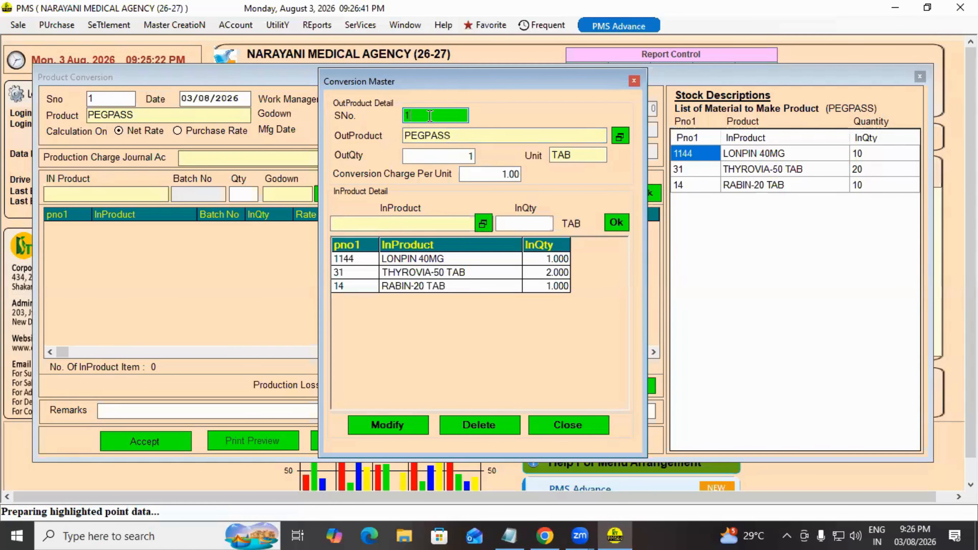
Open product 1144 LONPIN 40MG in the product master and show its product-wise opening stock
left_click(184, 27)
mouse_move(189, 45)
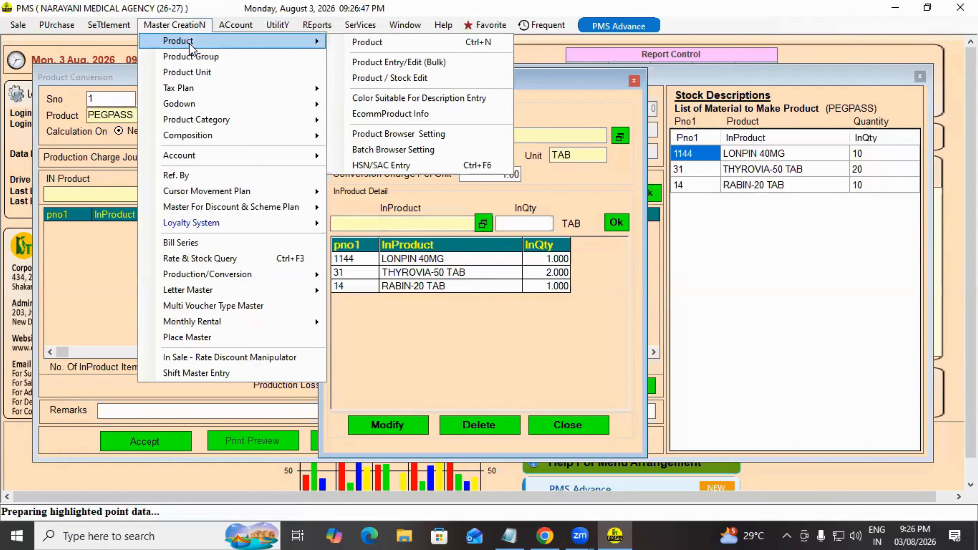
left_click(370, 42)
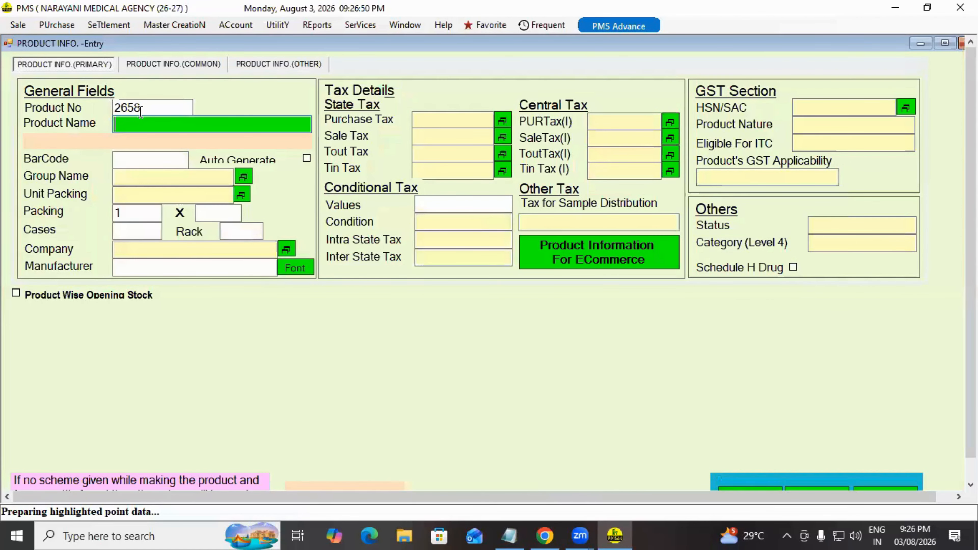
key("F1")
key("Left")
type("11")
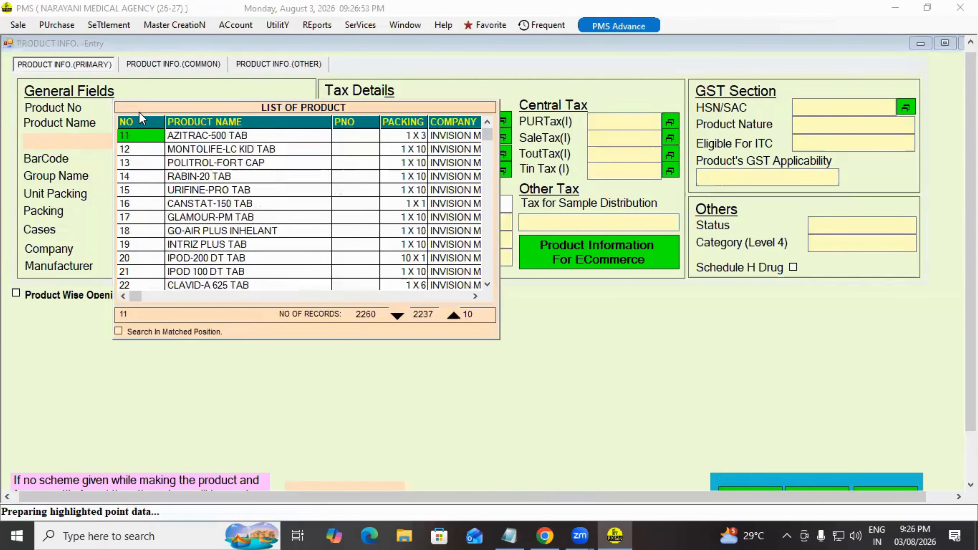
type("44")
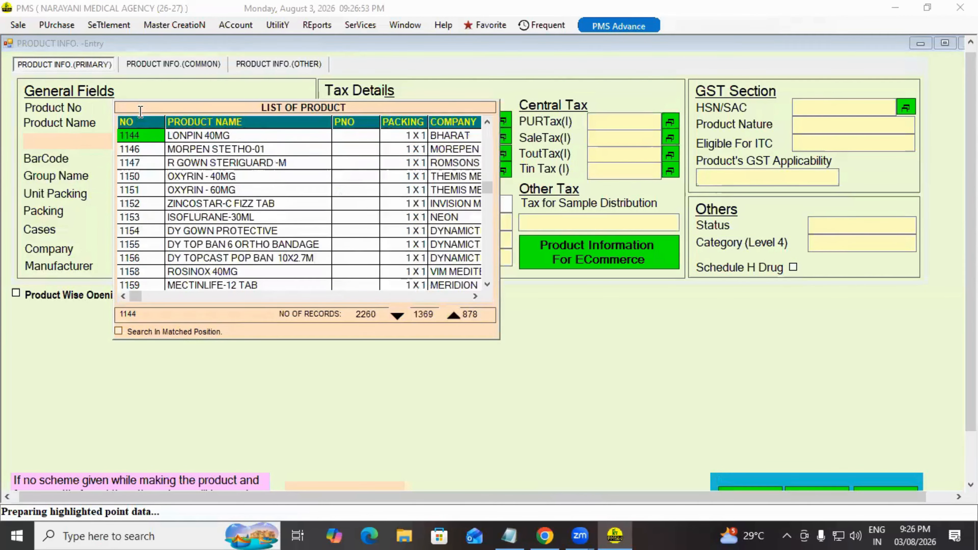
key("Return")
left_click(16, 293)
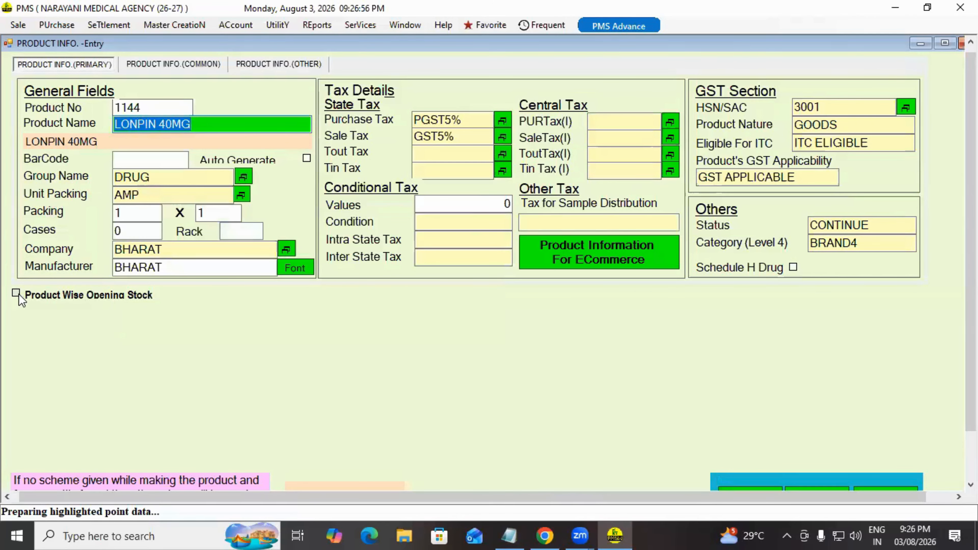
Enter opening-stock batch AA with an opening quantity of 100 for LONPIN 40MG
left_click(34, 342)
type("AA")
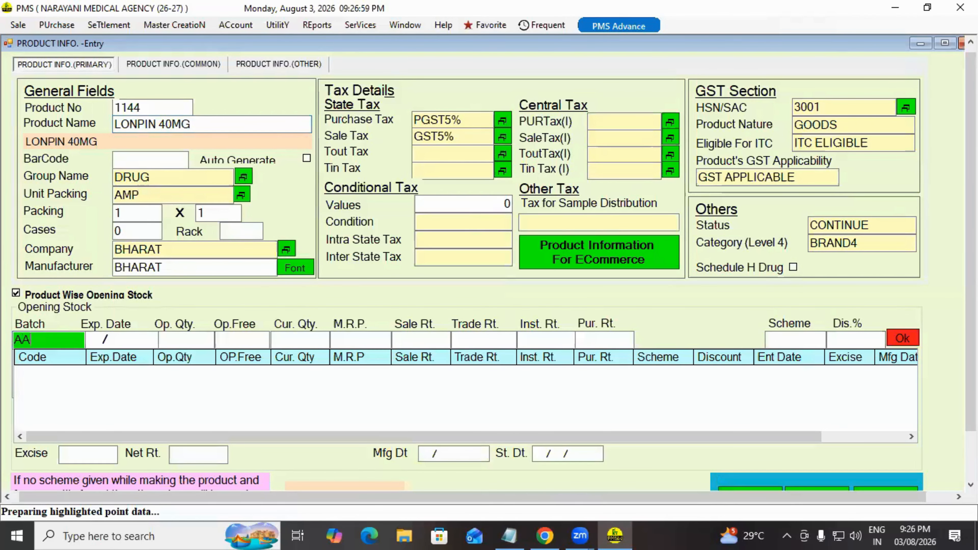
key("Return")
type("100")
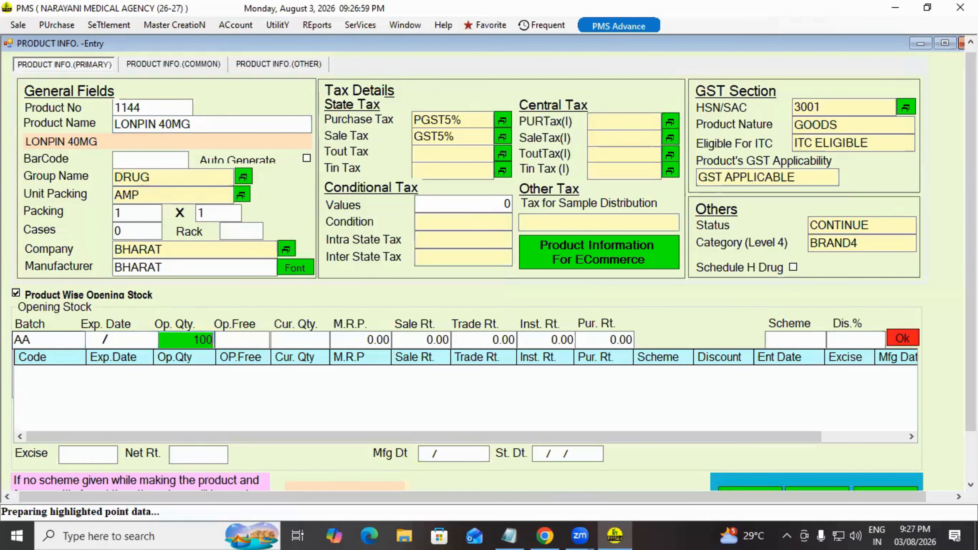
key("Return")
key("Return")
key("shift+Tab")
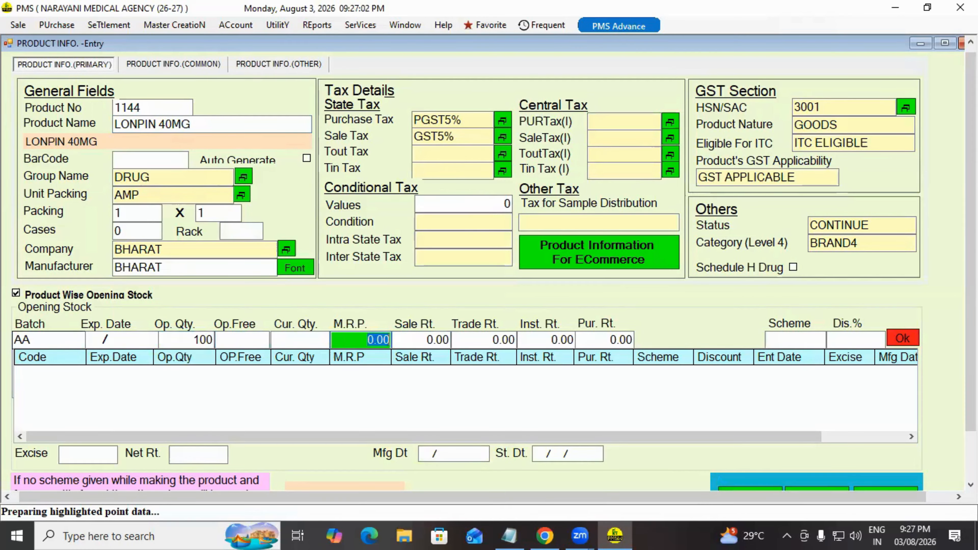
Set batch AA's M.R.P. to 100, sale, trade and inst. rates to 90 and purchase rate to 80, and add it to the opening stock
type("100")
key("Return")
type("90")
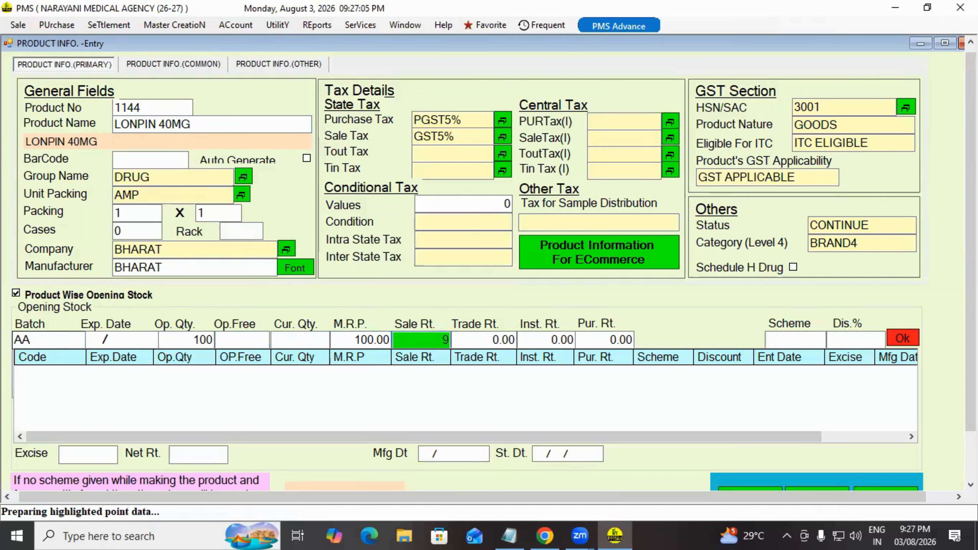
key("Return")
key("Return")
key("Return")
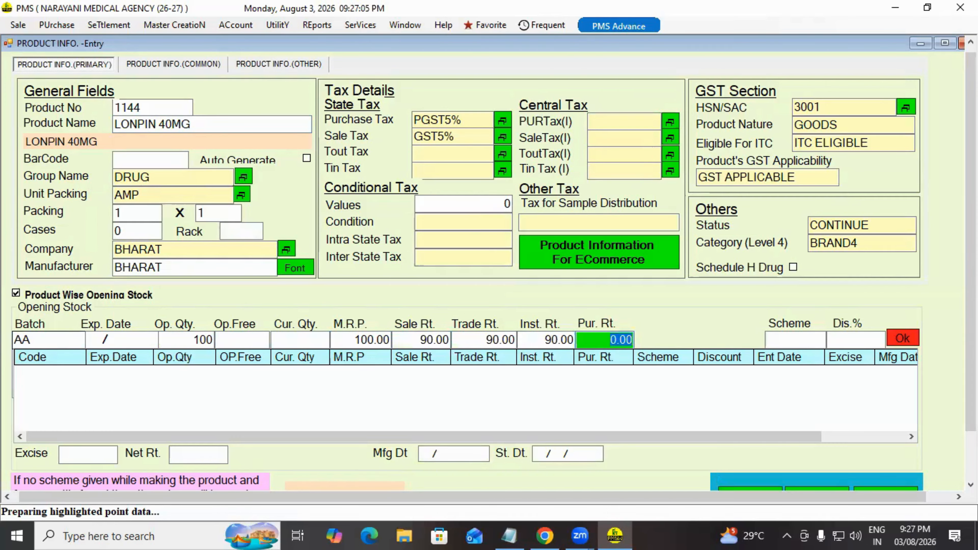
type("80")
key("Return")
key("Return")
key("Return")
key("Return")
key("Return")
key("Return")
key("Return")
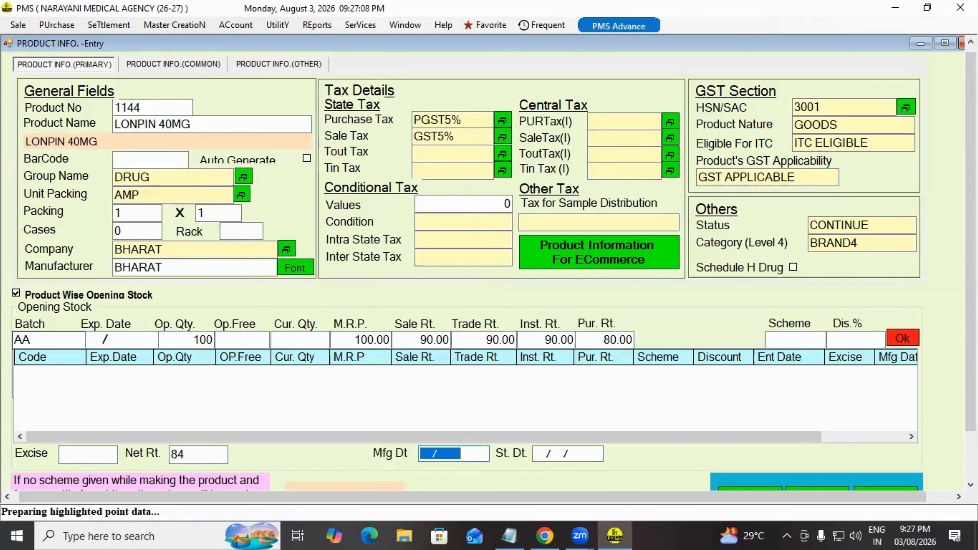
key("Return")
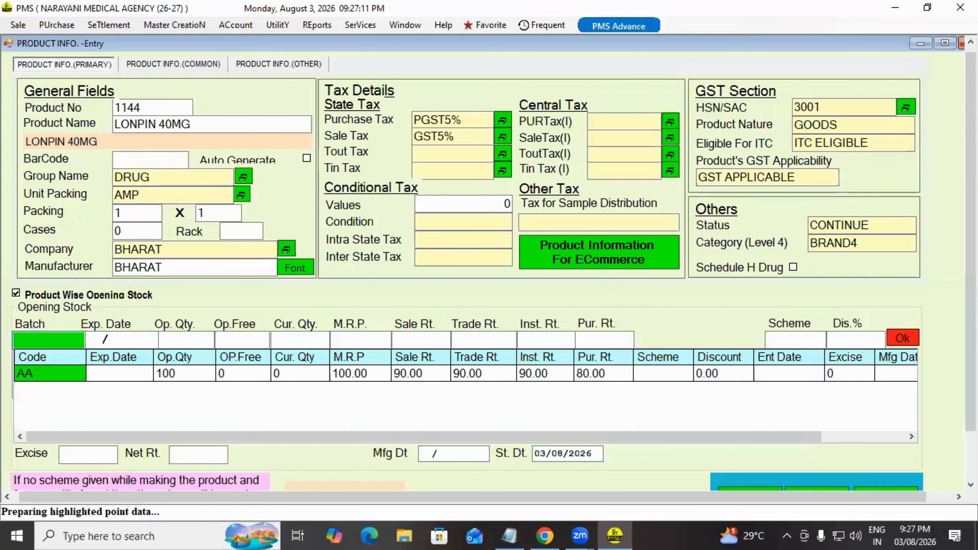
Save the modified LONPIN 40MG record and close the product master
key("alt+m")
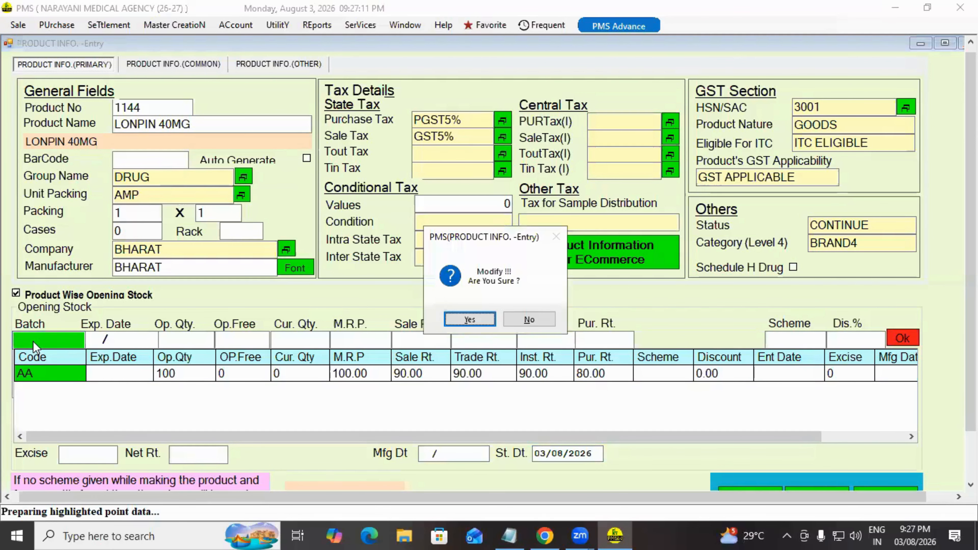
key("Return")
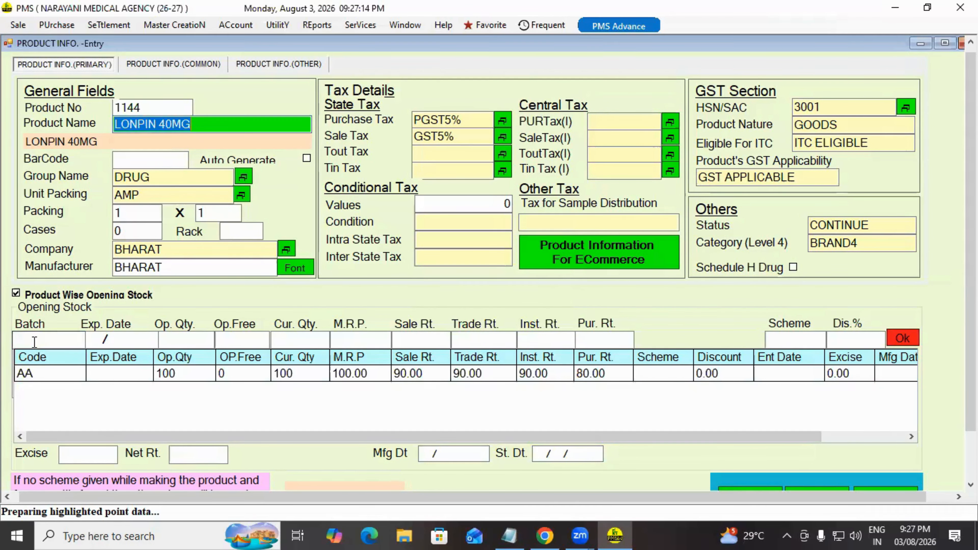
key("Escape")
key("Return")
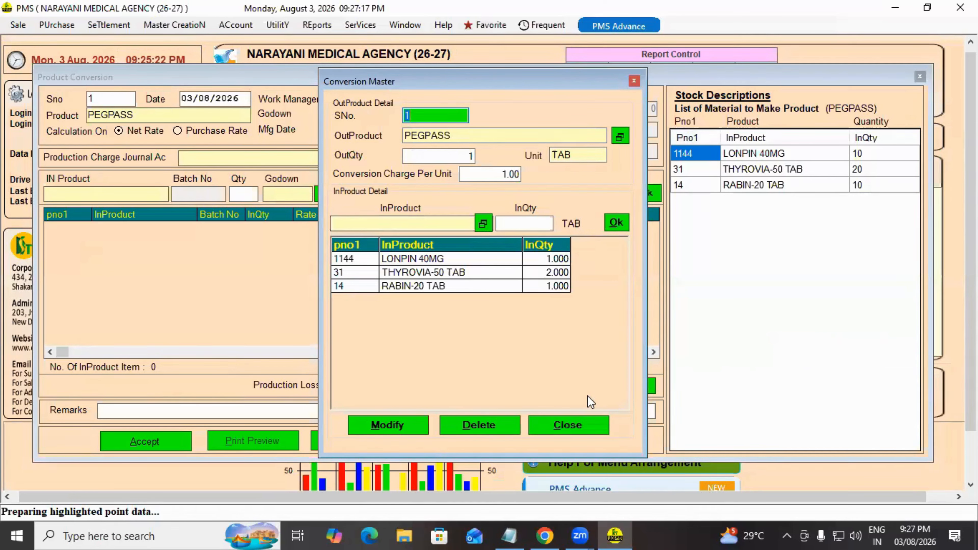
Close the Conversion Master and fetch the PEGPASS materials for a quantity of 10, agreeing to process despite empty-quantity items
left_click(577, 425)
left_click(470, 313)
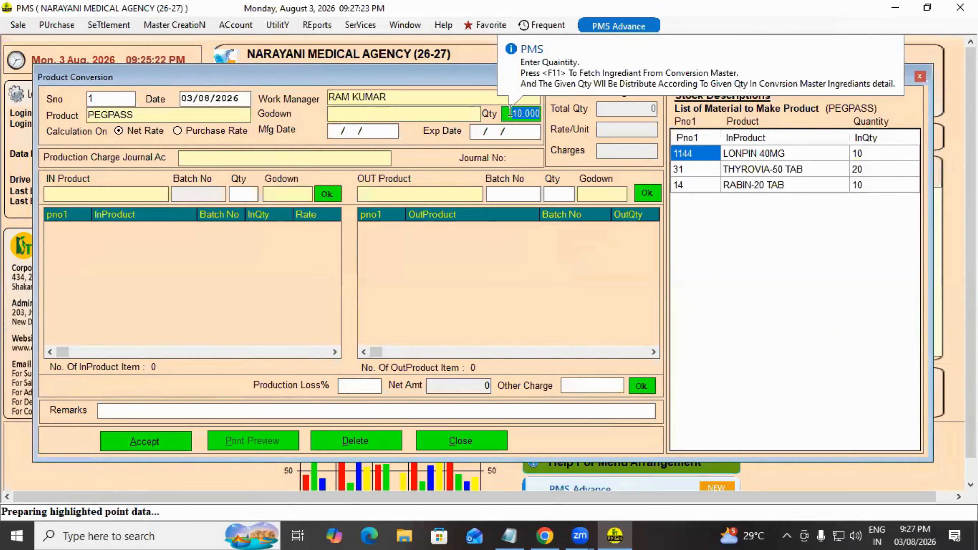
key("Return")
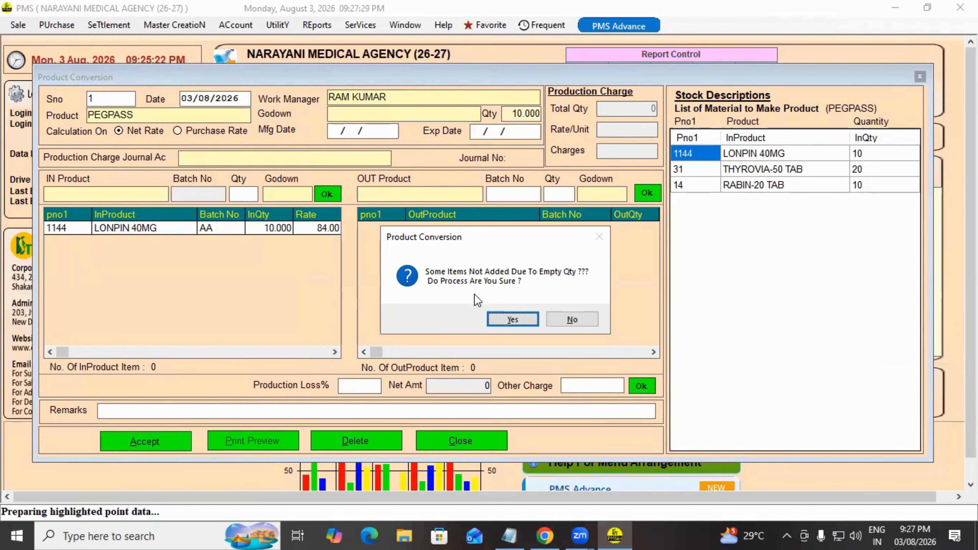
left_click(510, 319)
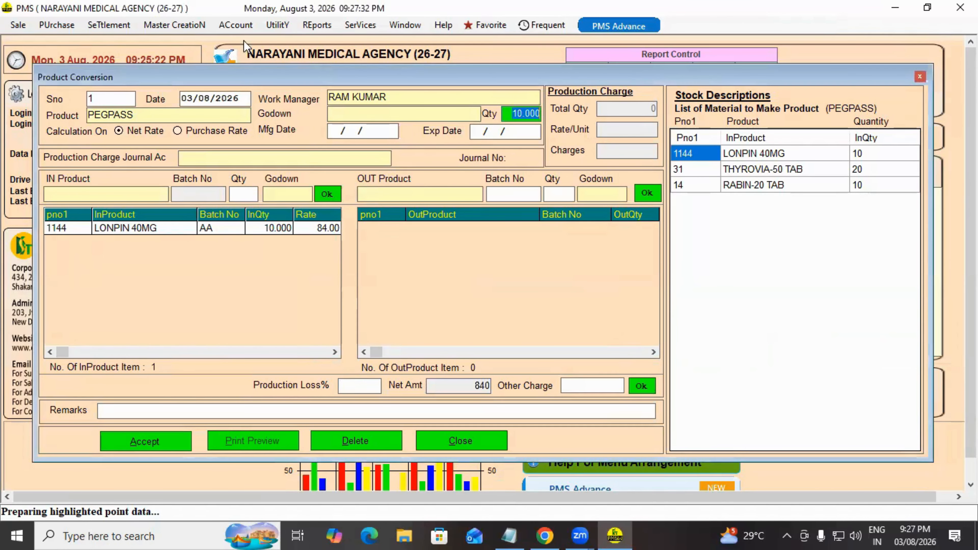
Reopen the Conversion Master and load record 1 to view the PEGPASS recipe
left_click(171, 26)
mouse_move(218, 276)
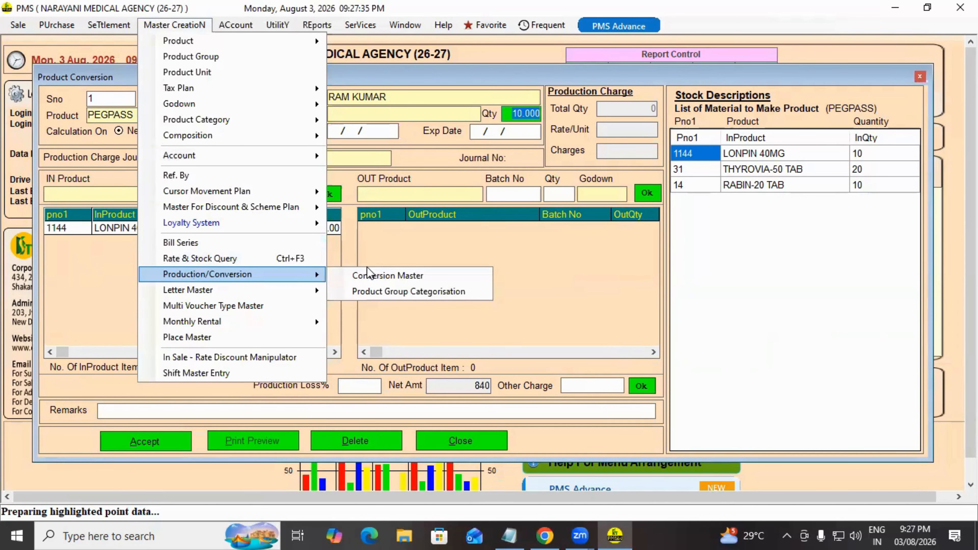
left_click(402, 275)
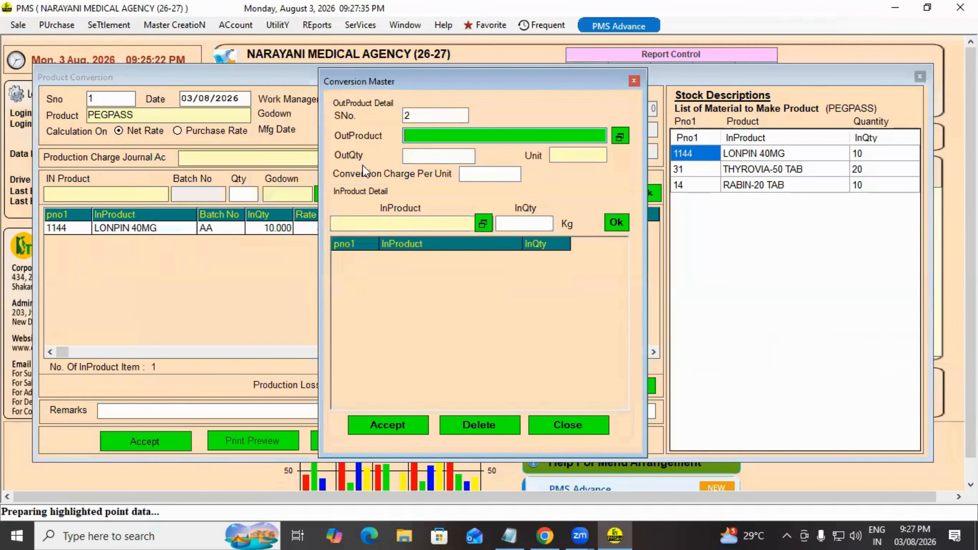
left_click(431, 116)
key("BackSpace")
type("1")
key("Return")
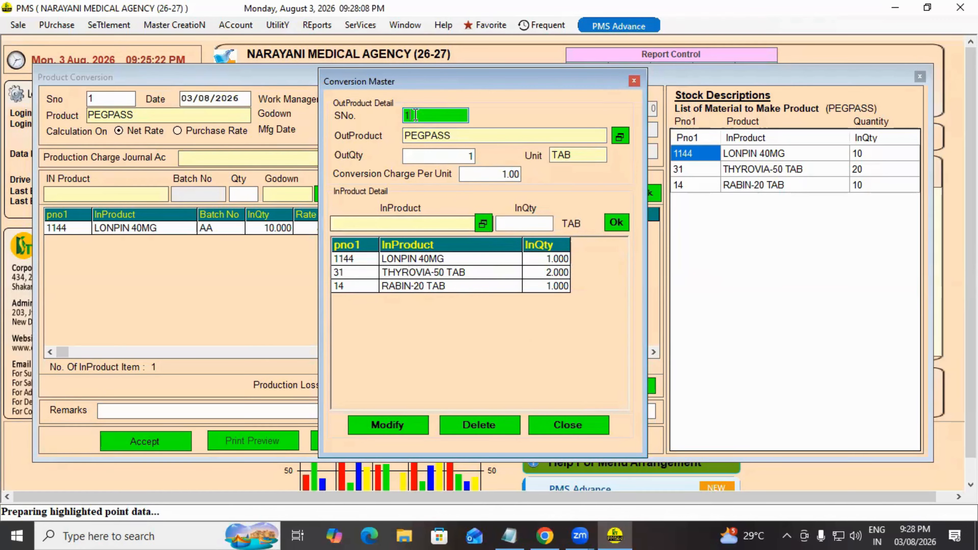
key("Return")
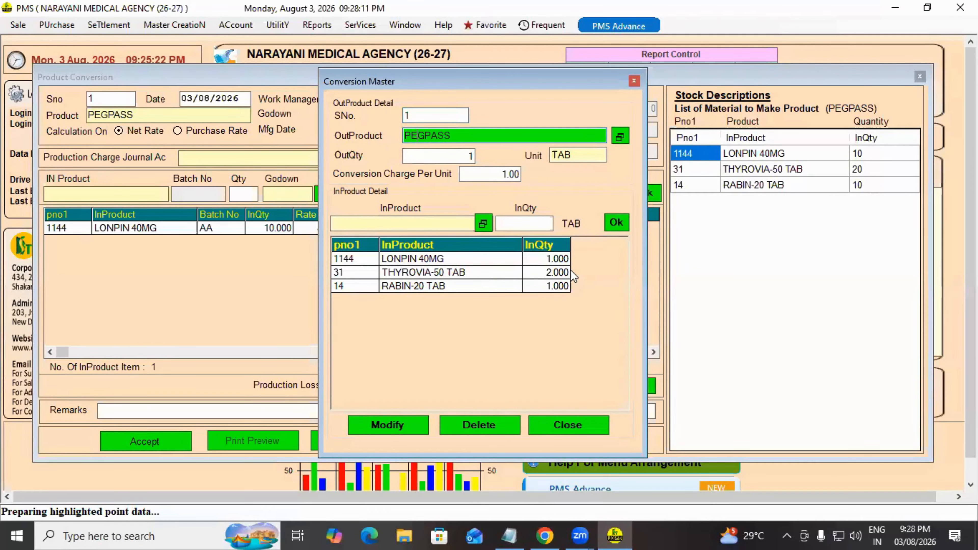
Check the InQty of LONPIN 40MG and RABIN-20 TAB, and close the Conversion Master
left_click(538, 283)
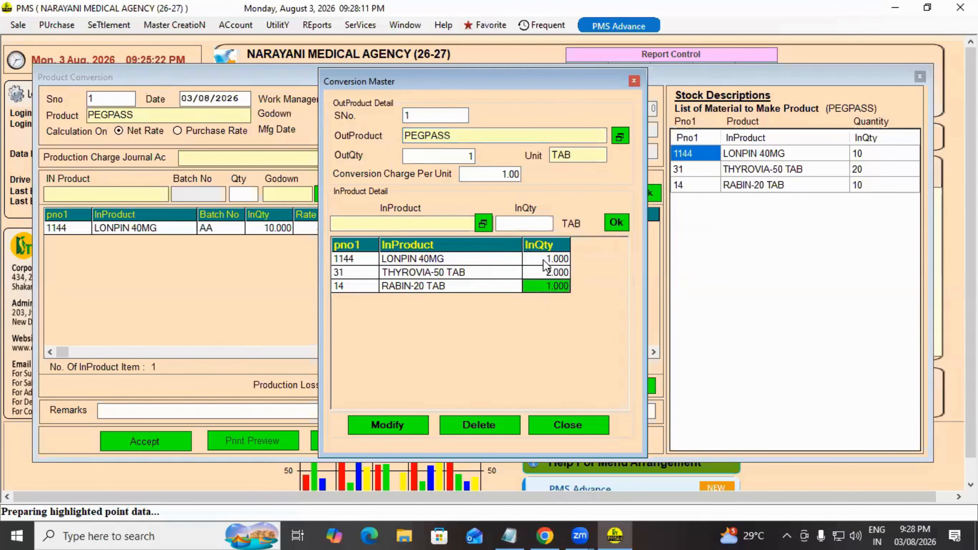
left_click(543, 259)
left_click(539, 289)
left_click(573, 427)
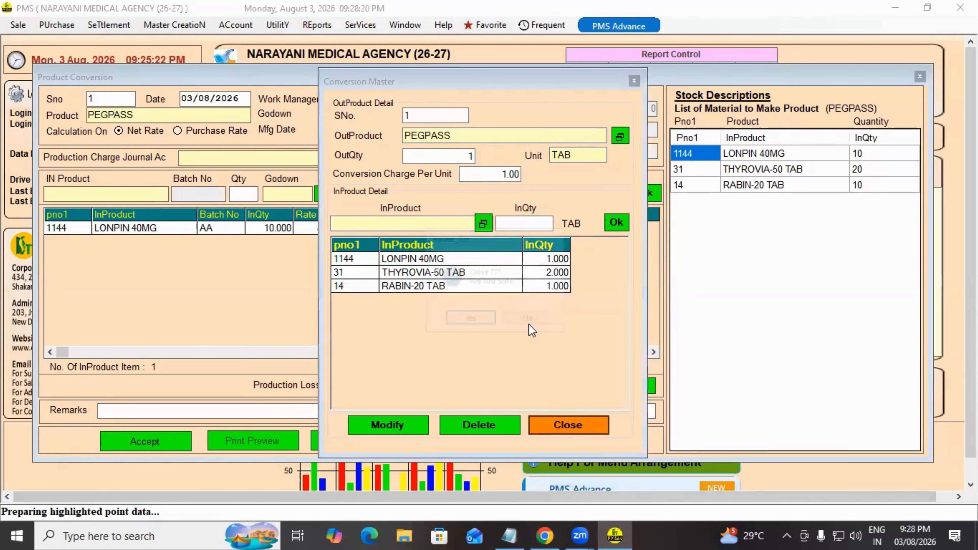
left_click(480, 319)
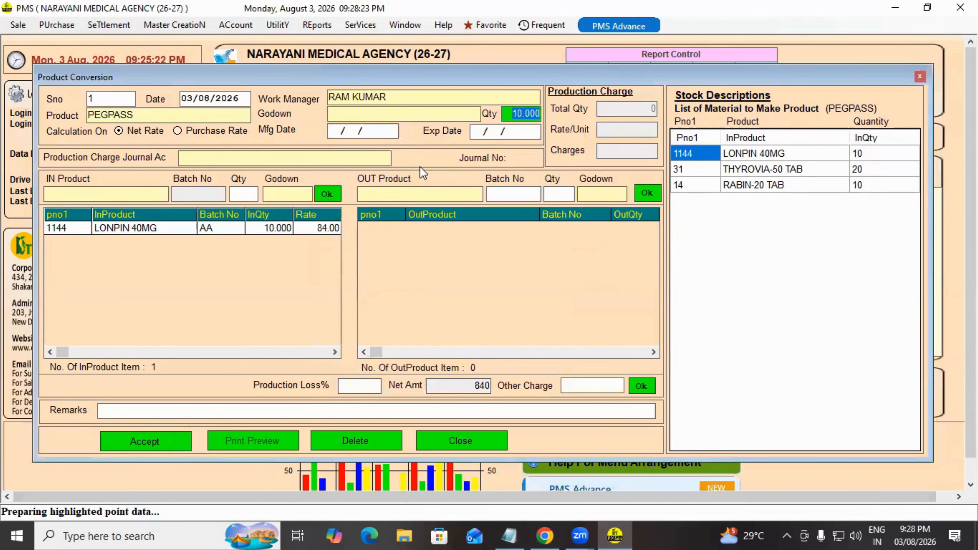
Fetch the PEGPASS materials again for the same quantity of 10, agreeing to process despite empty-quantity items
left_click(504, 117)
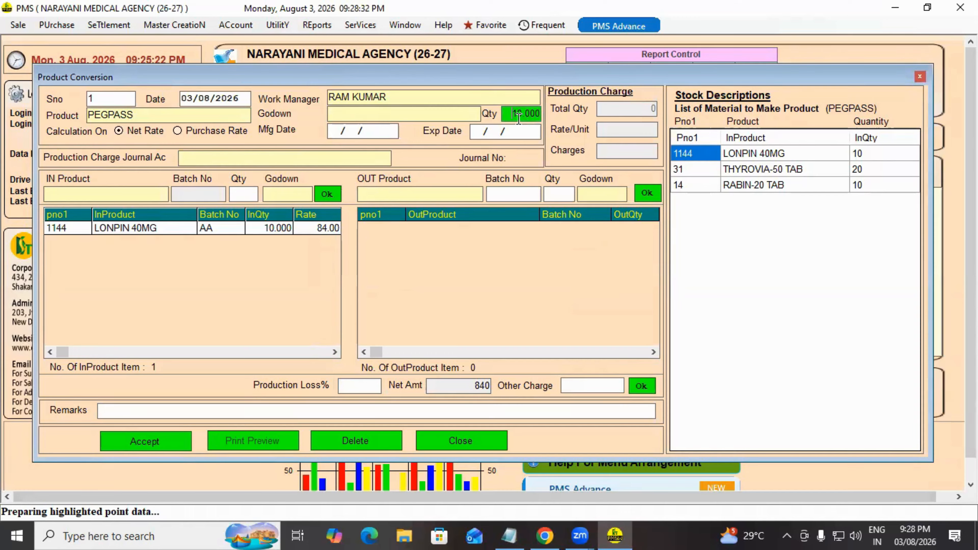
key("Return")
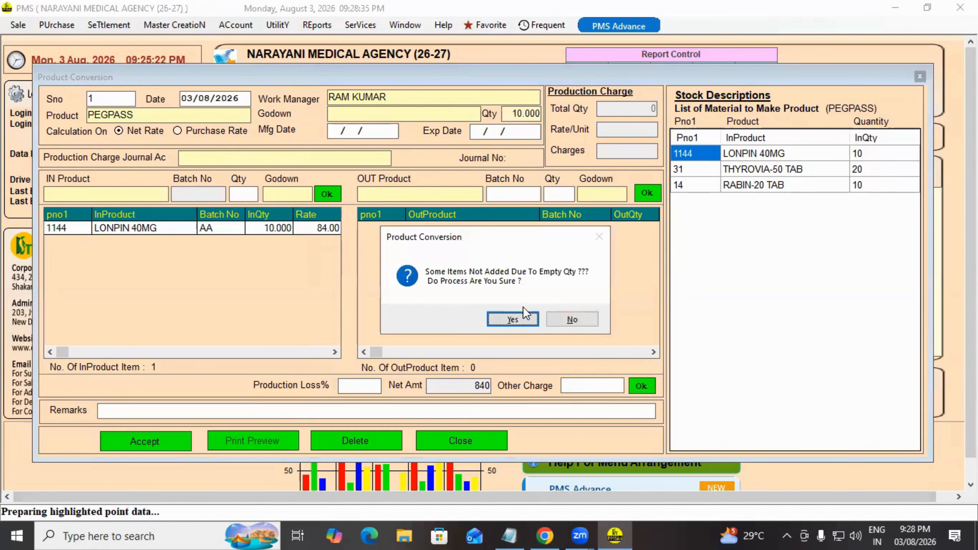
left_click(513, 318)
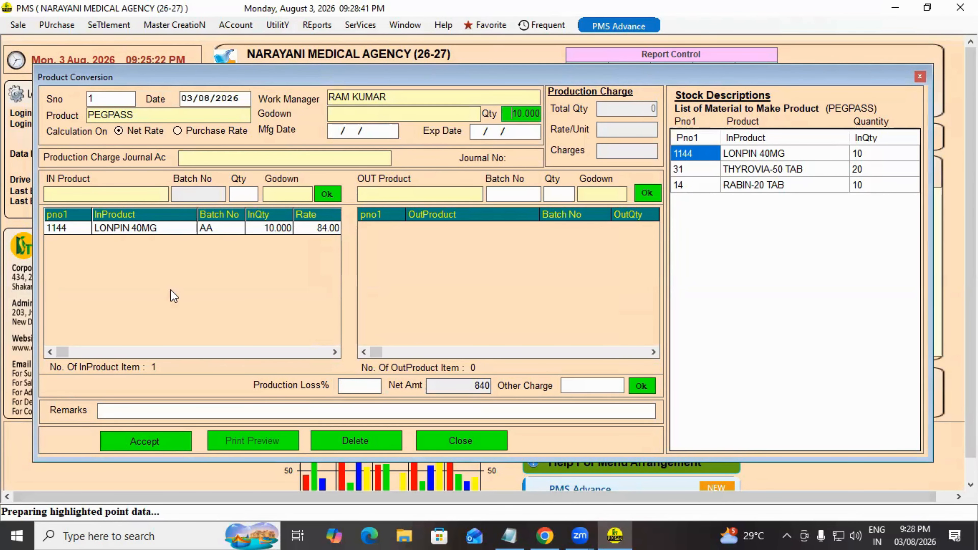
Add PEGPASS as the out product with batch number 10 and quantity 10
left_click(400, 191)
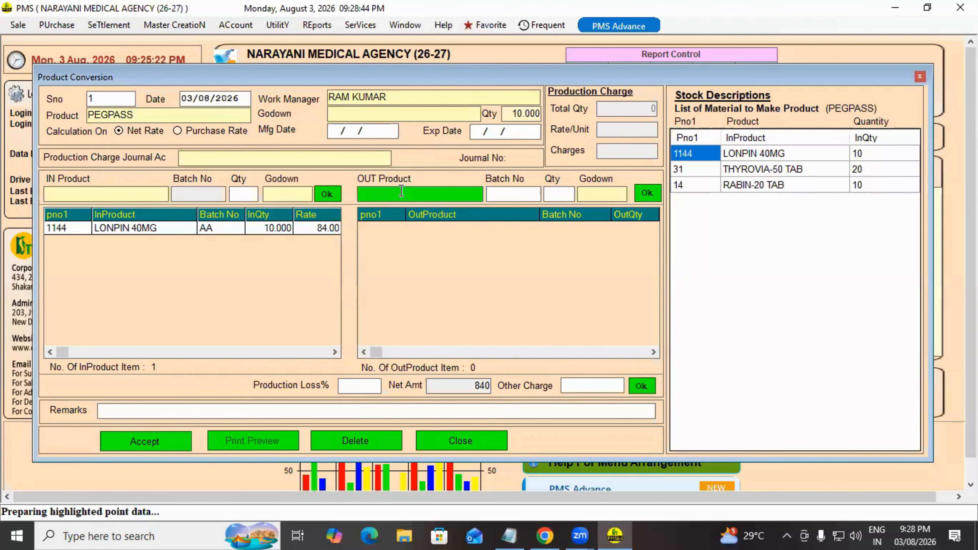
key("Down")
key("Down")
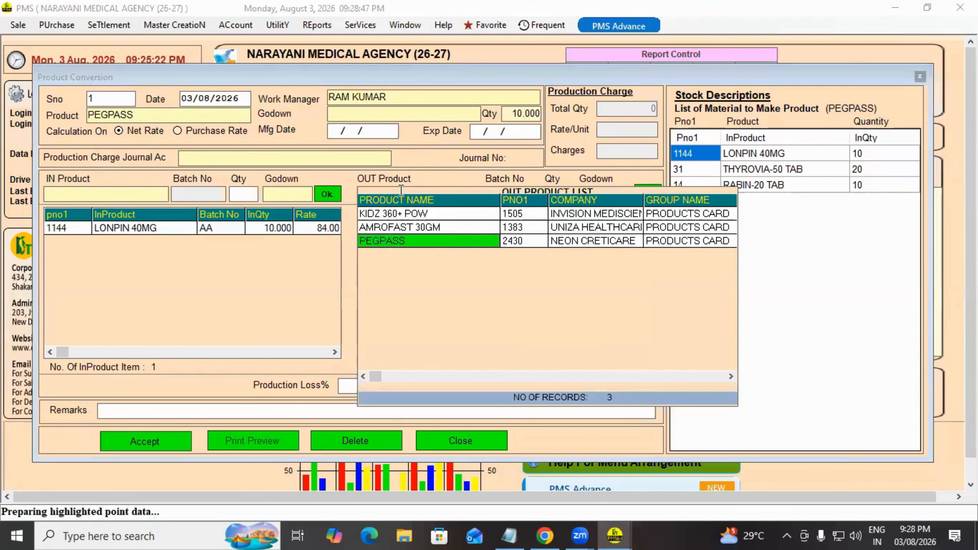
key("Return")
type("10")
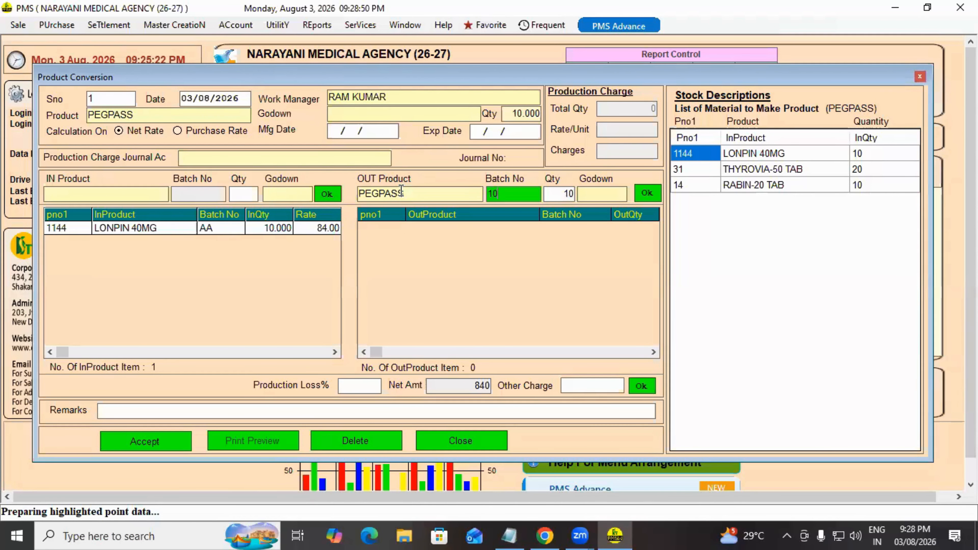
key("Return")
key("Return")
key("Return")
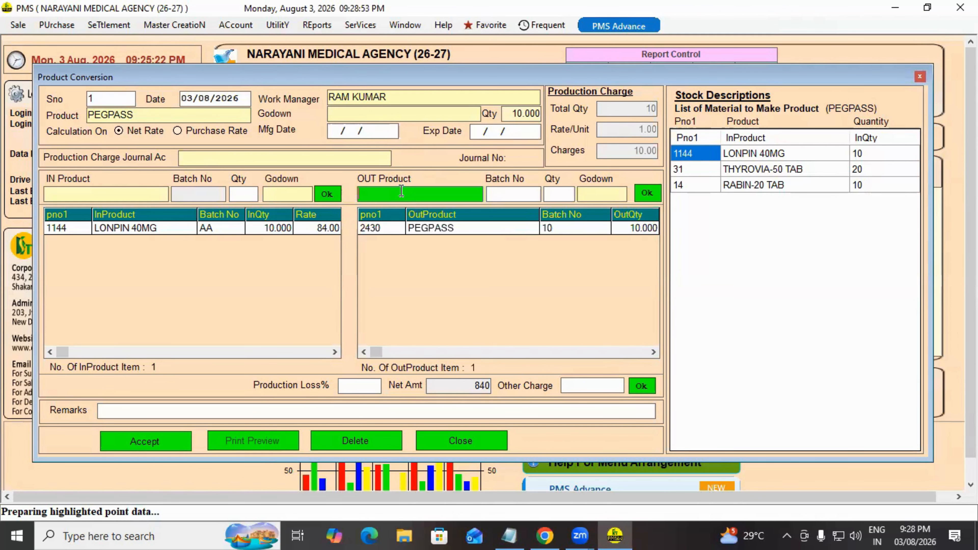
Set the production loss to 2% and the other charge to 10, and try to apply them to the out product
left_click(358, 392)
type("2")
key("Return")
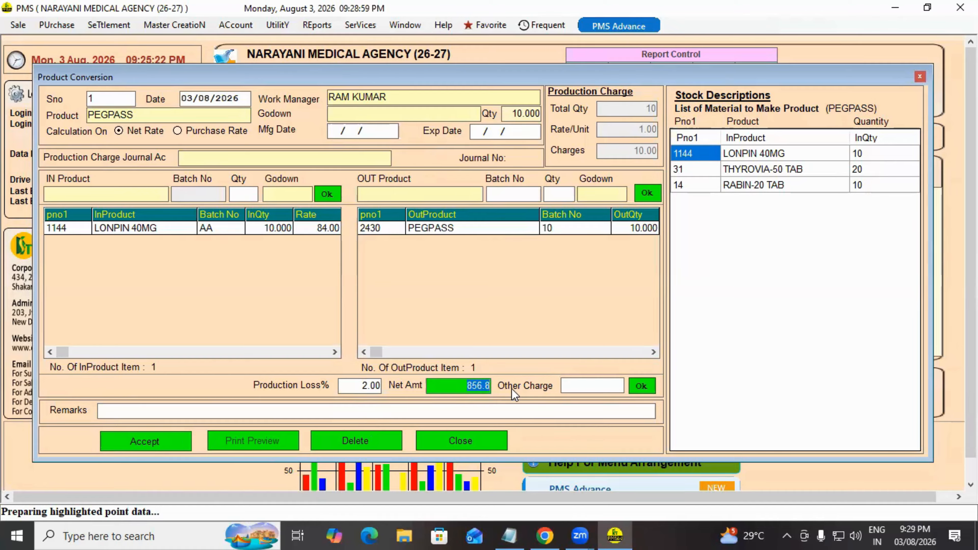
key("Return")
type("10")
key("Return")
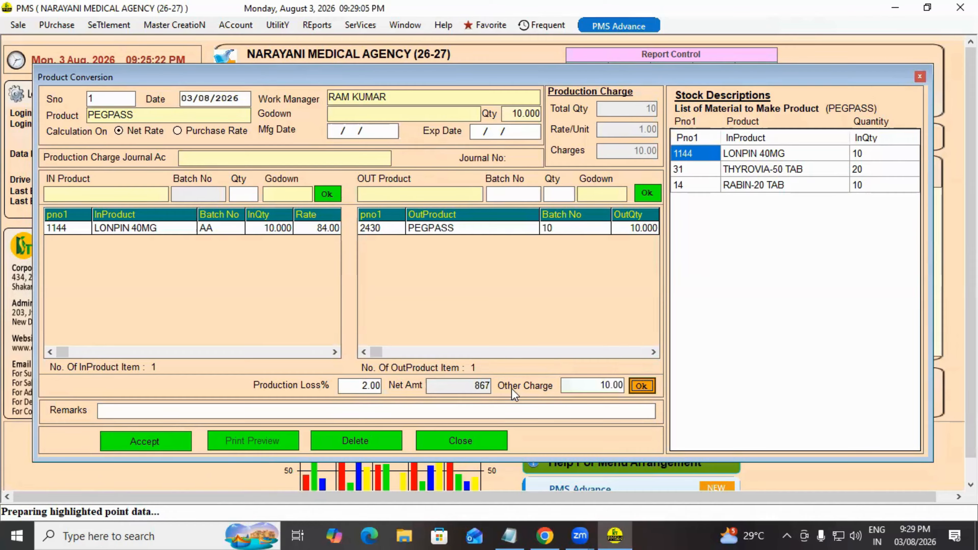
key("Return")
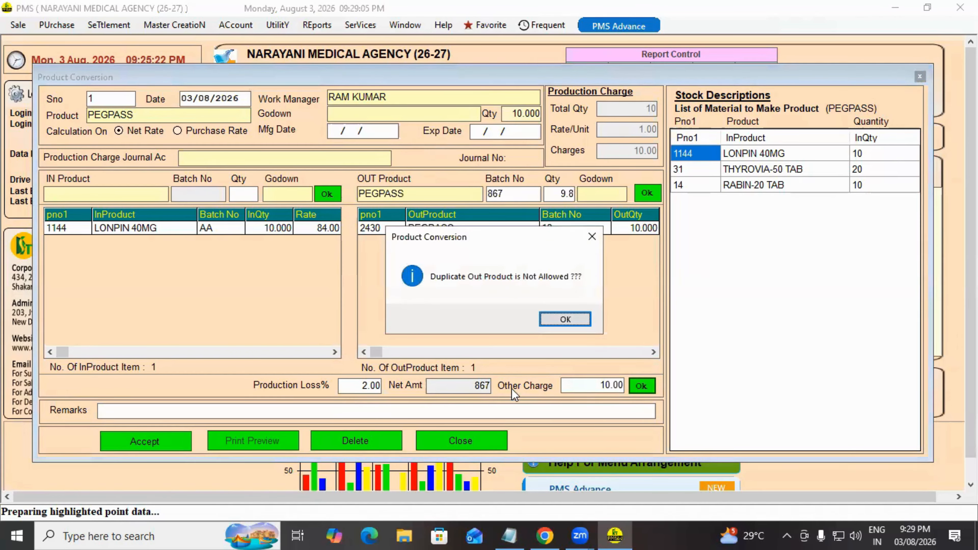
key("Return")
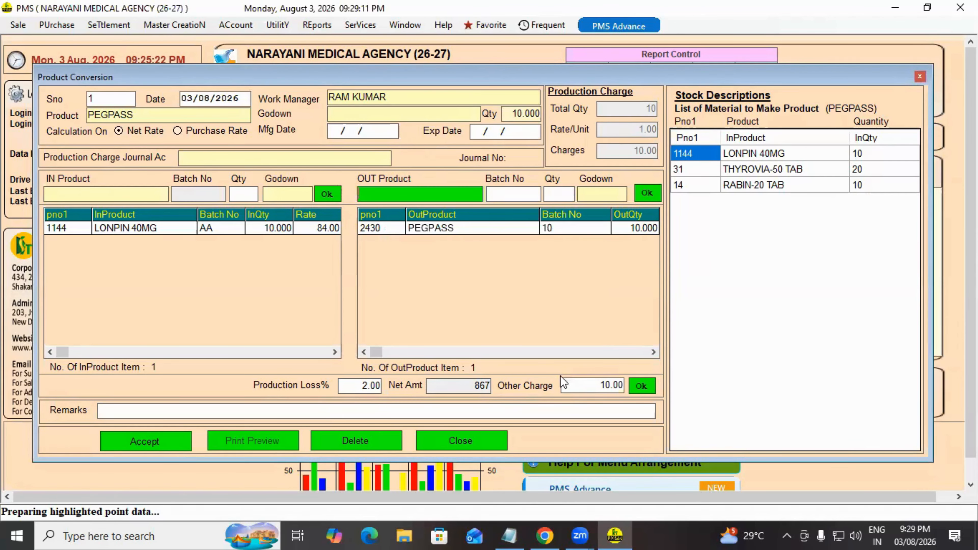
Check the conversion's net amount against the production loss percentage
left_click(464, 387)
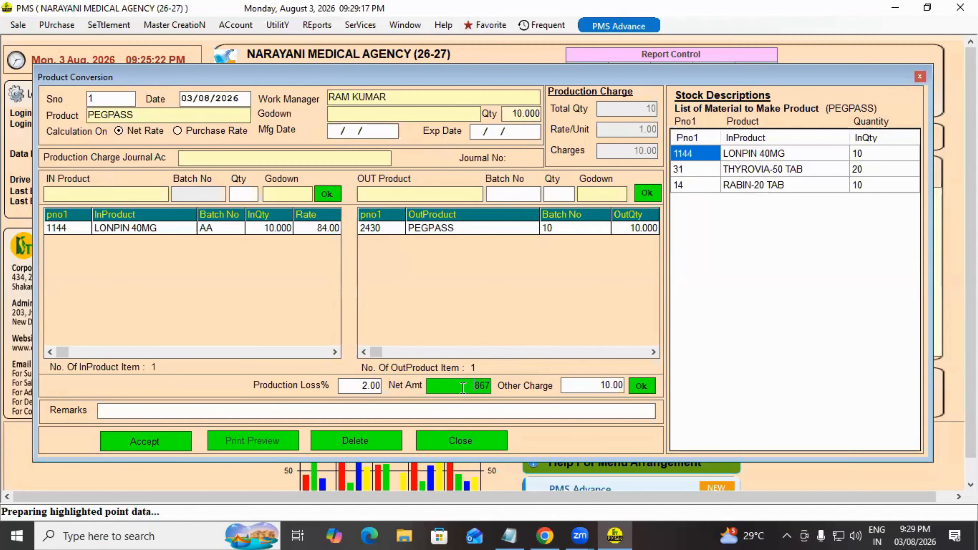
double_click(482, 385)
left_click(358, 384)
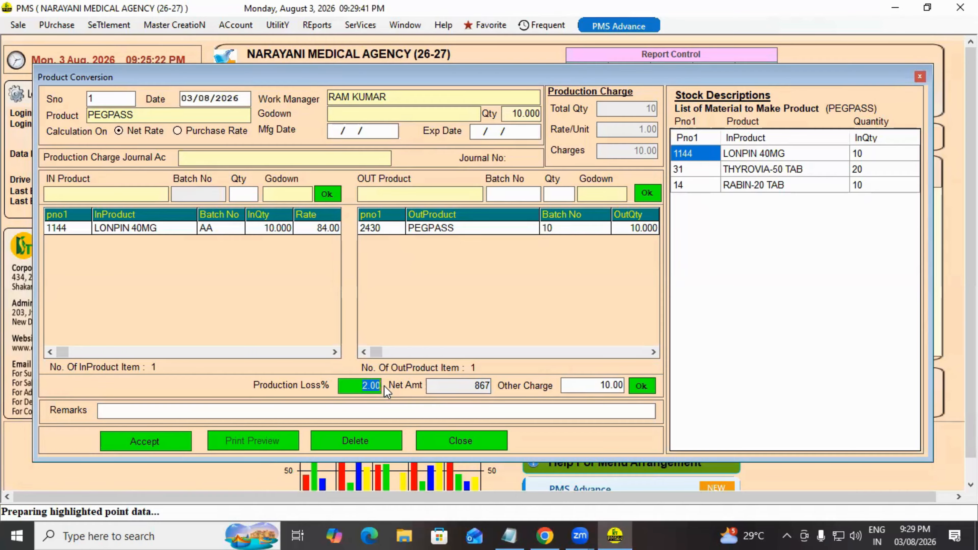
left_click(353, 387)
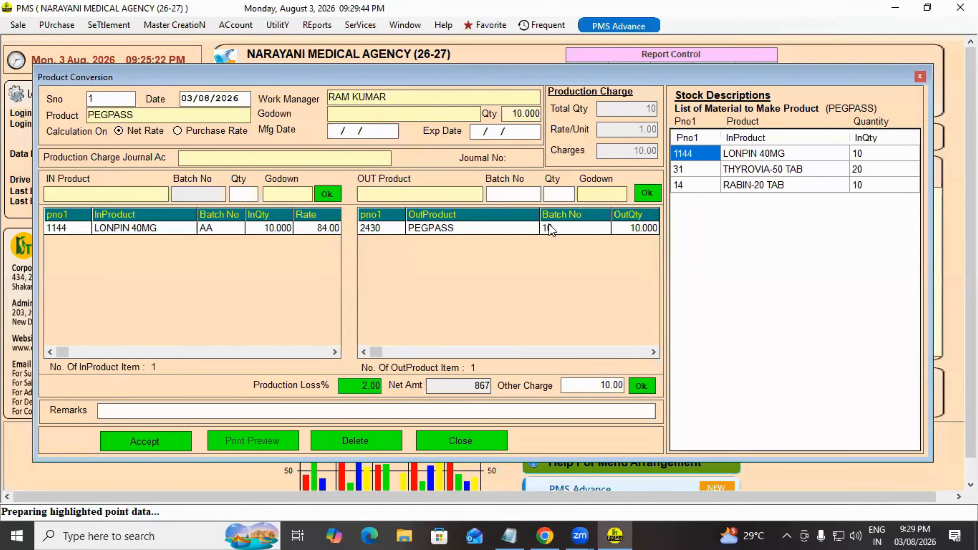
key("Return")
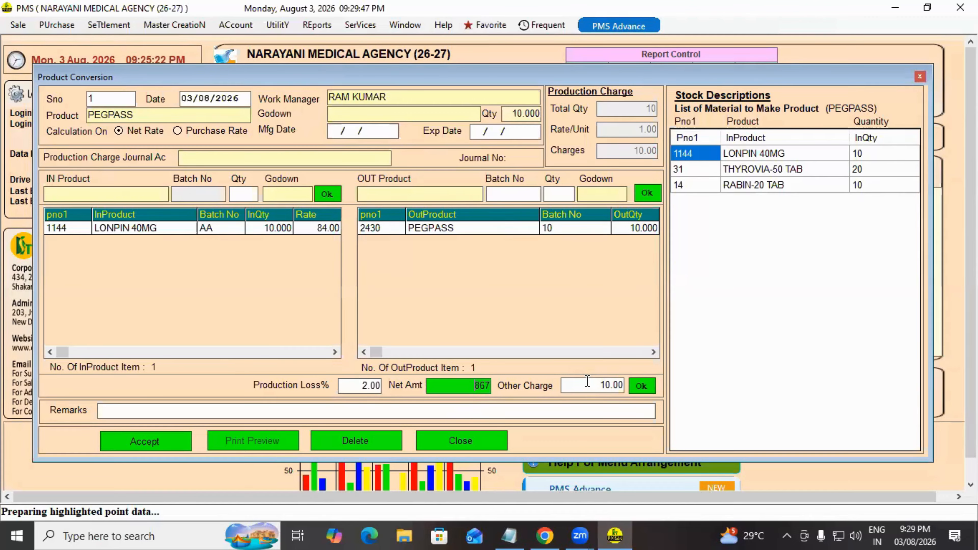
Check the conversion's net amount, and close the Product Conversion form, confirming the exit
key("Return")
left_click_drag(458, 377, 495, 380)
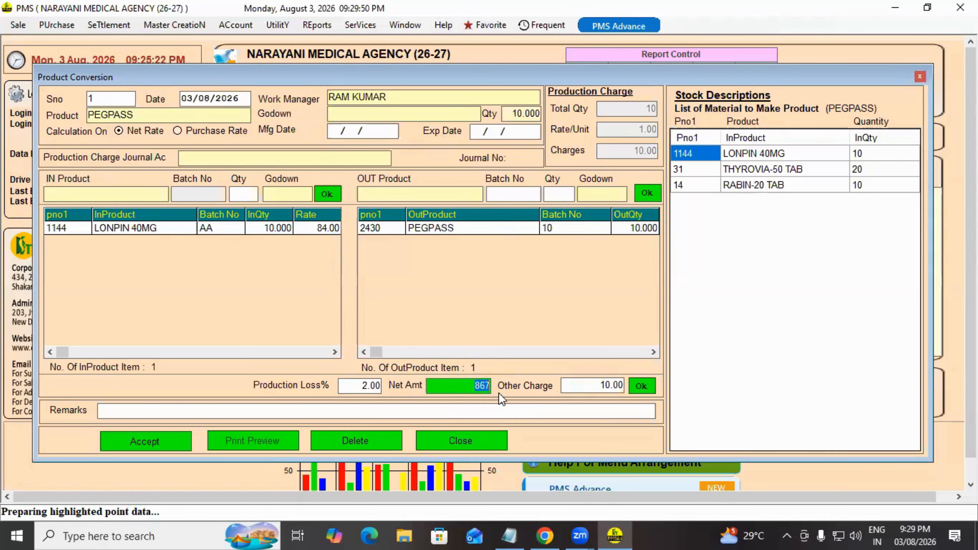
left_click(169, 443)
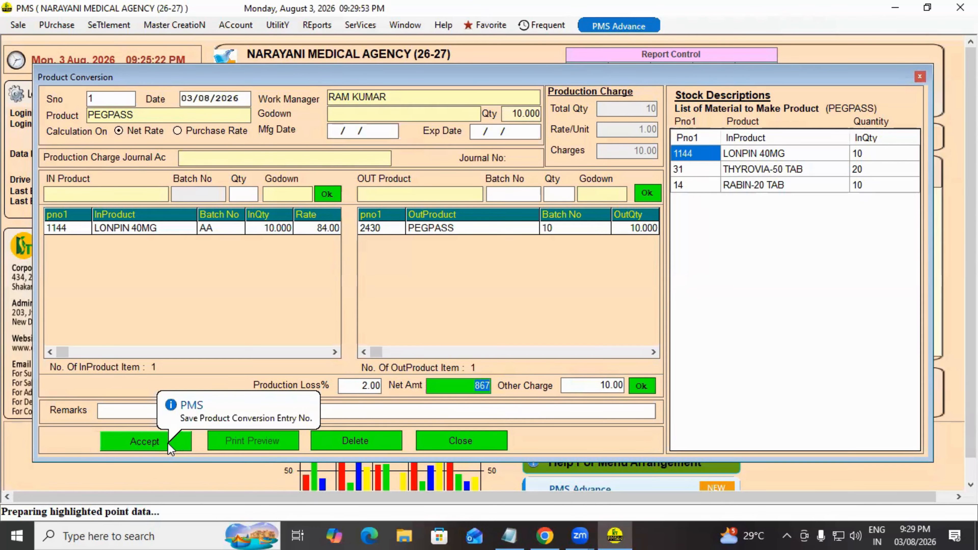
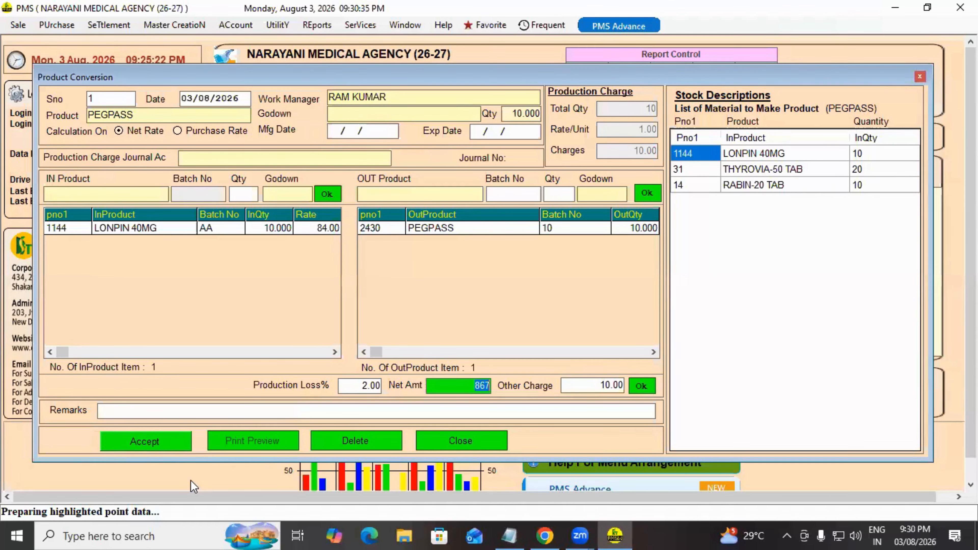
left_click(427, 447)
left_click(465, 319)
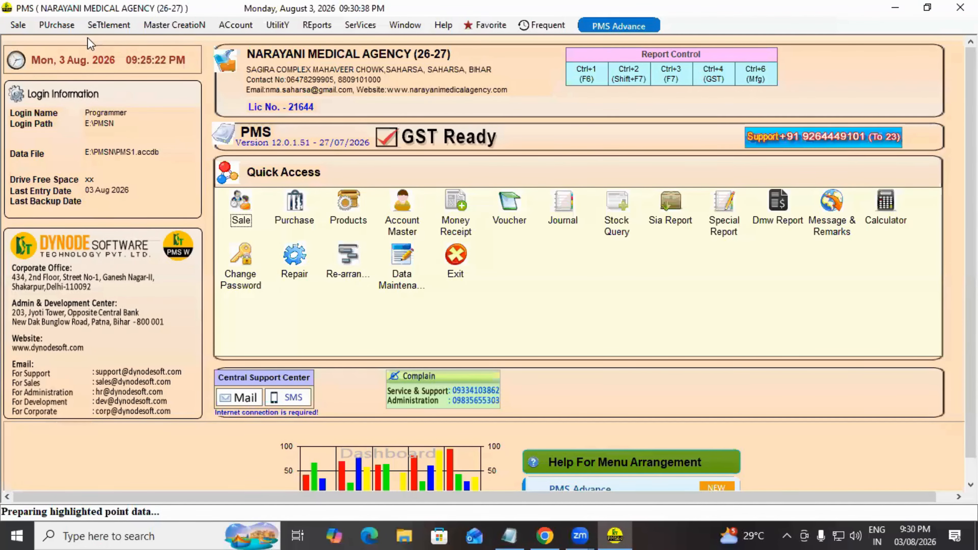
Open the sale invoice form for a new entry
left_click(70, 28)
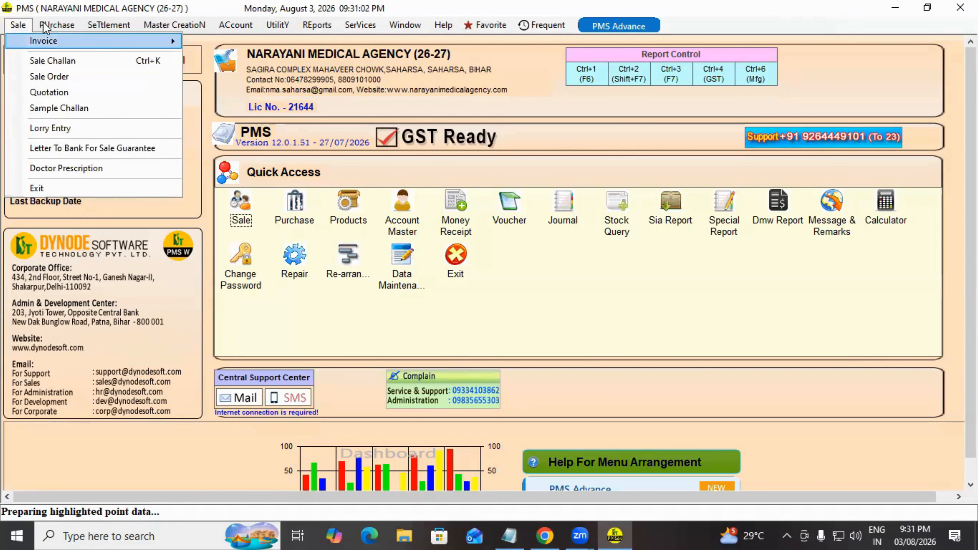
mouse_move(43, 39)
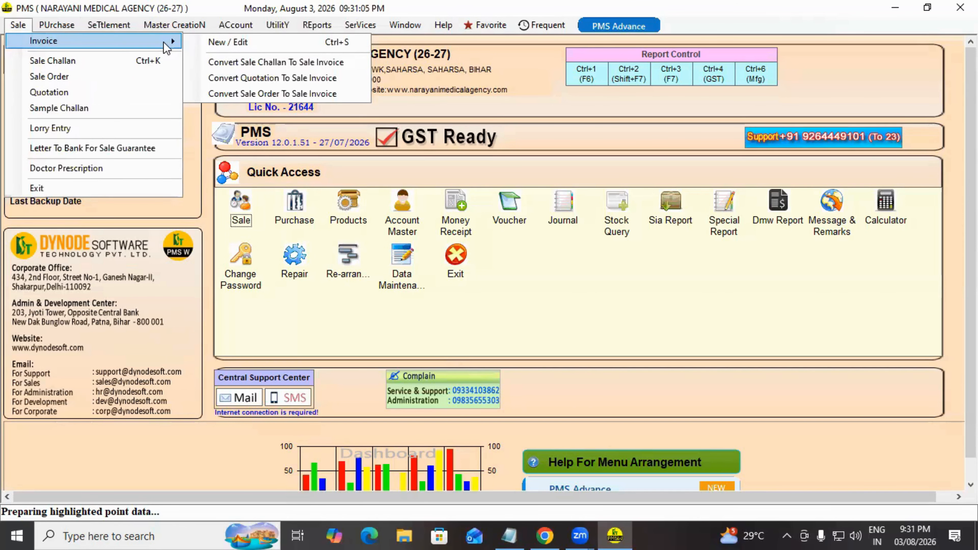
left_click(271, 42)
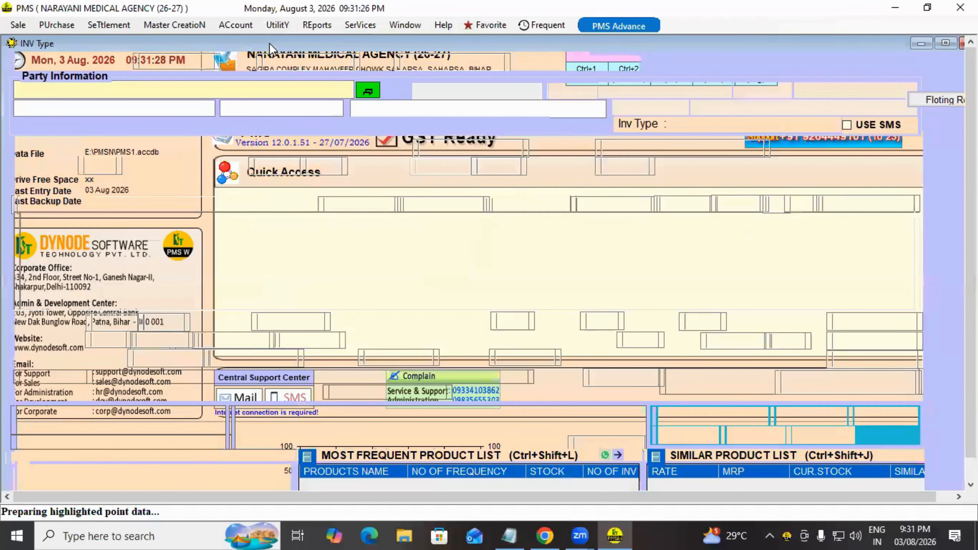
key("Return")
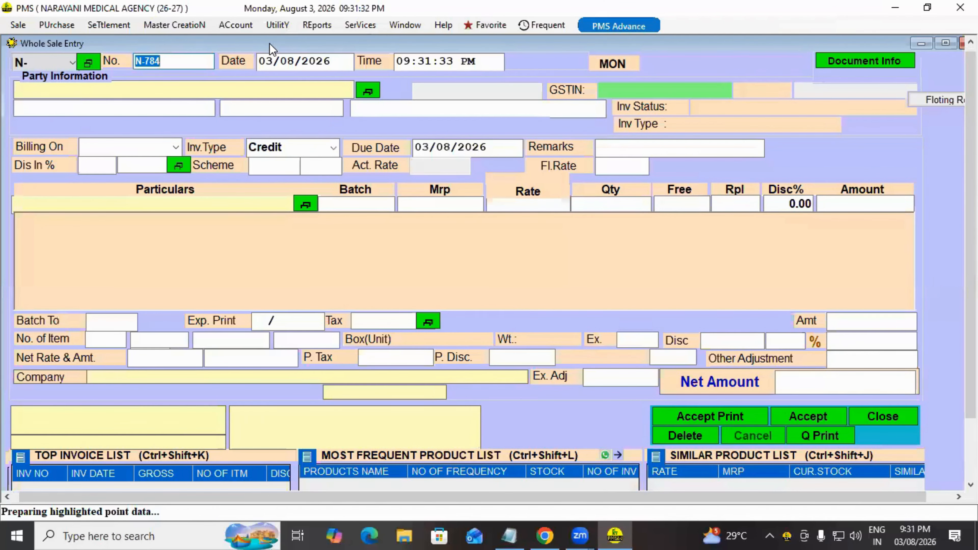
View the previous sale invoice and return to the blank new entry
key("Return")
key("Page_Up")
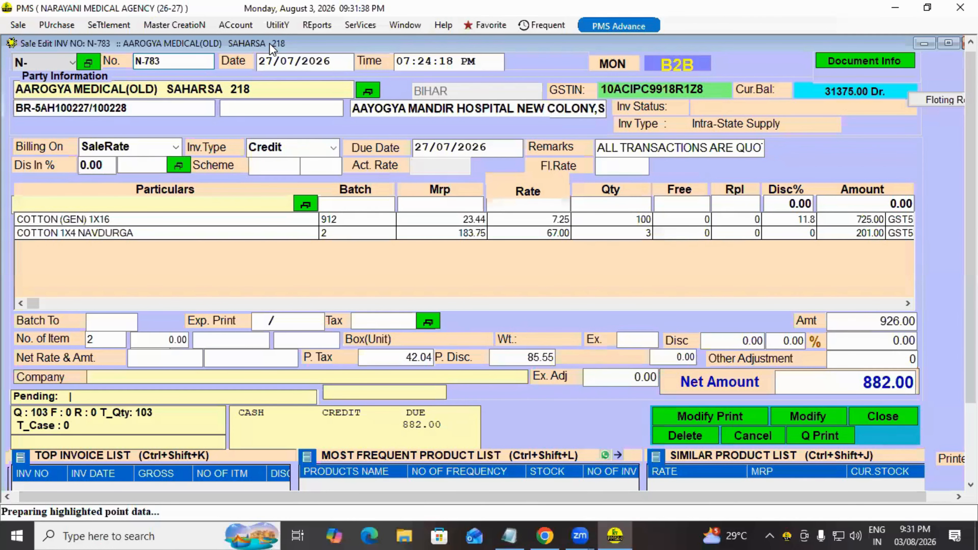
key("Escape")
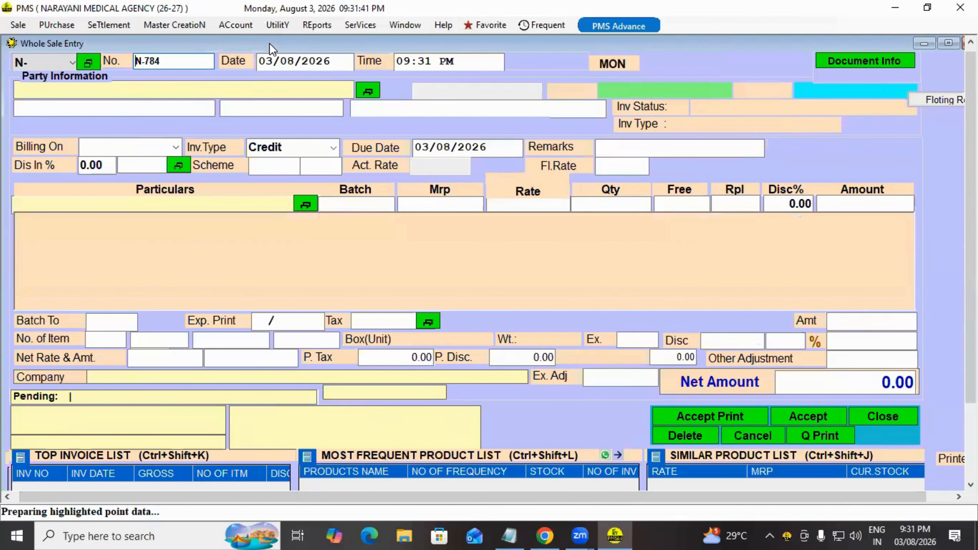
Examine the party list's columns, from city, address and state to pincode, tax numbers and phone numbers
key("Return")
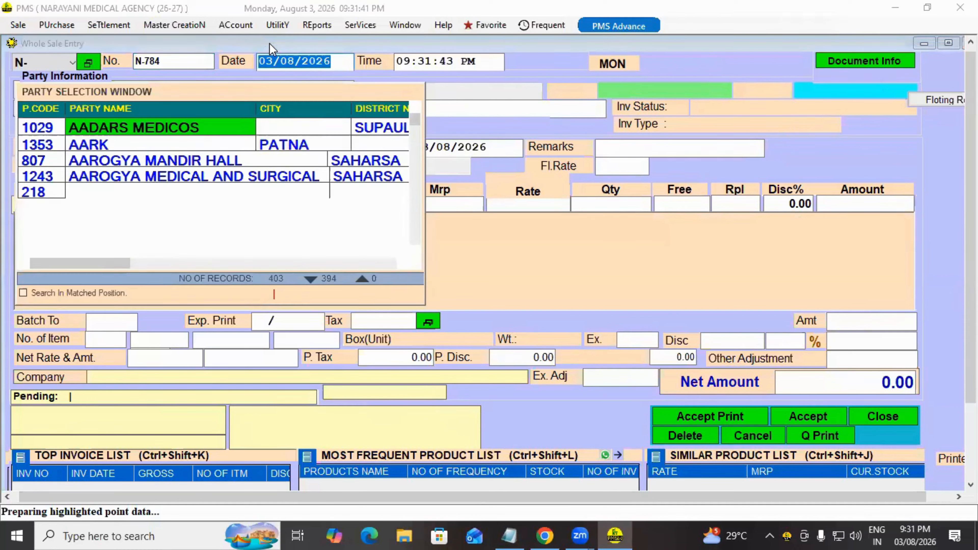
key("Down")
key("Down")
key("Down")
key("Right")
key("Right")
key("Right")
key("Right")
key("Right")
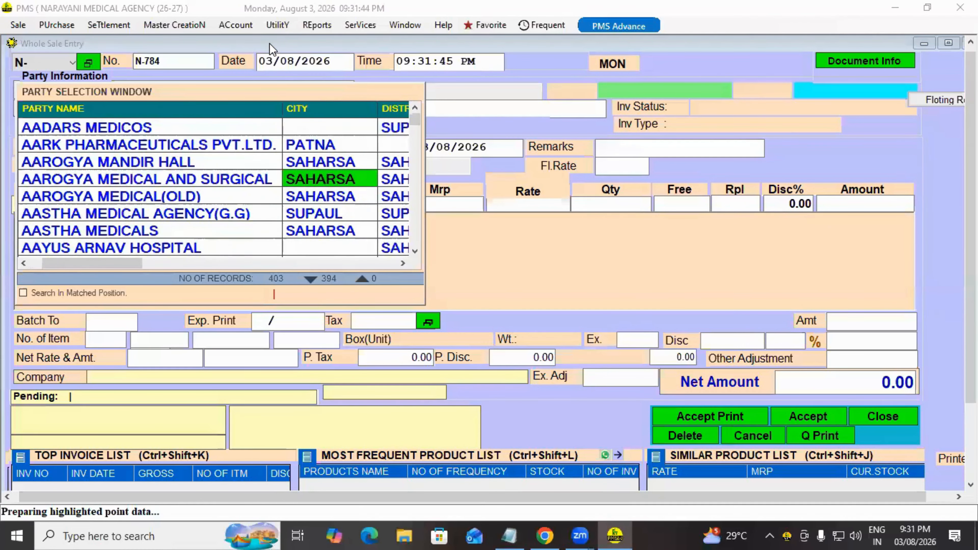
key("Right")
key("Right")
key("Right")
key("Left")
key("Left")
key("Left")
key("Left")
key("Left")
key("Left")
key("Left")
key("Left")
key("Left")
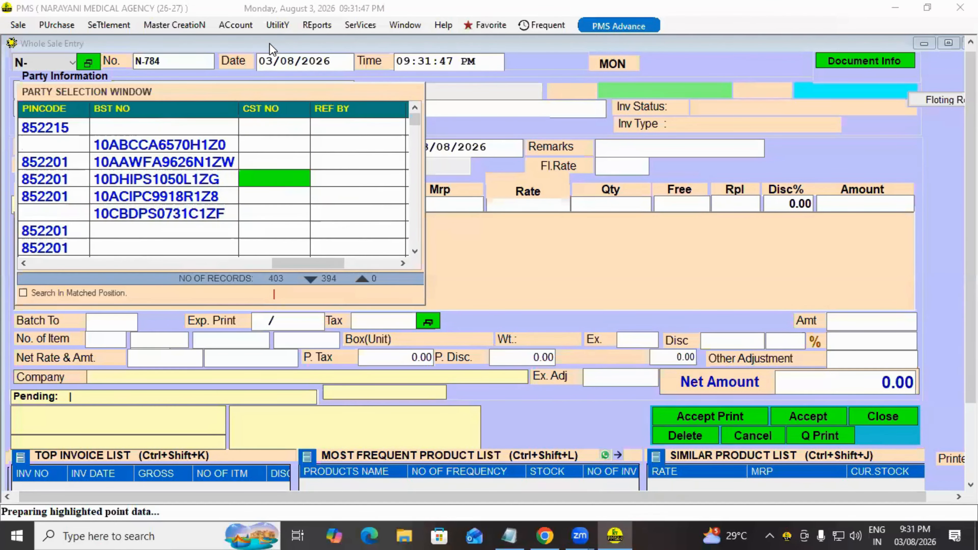
key("Right")
key("Right")
key("Right")
key("Right")
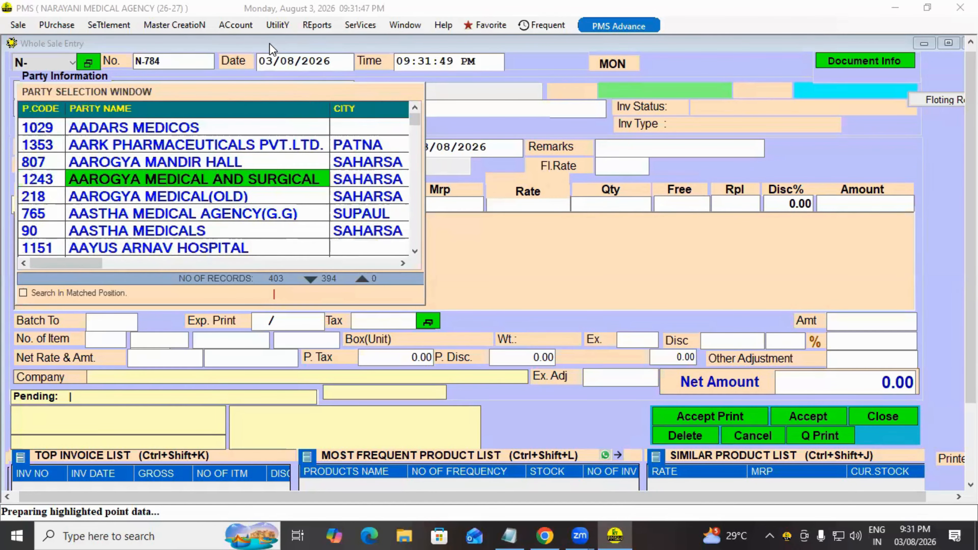
key("Right")
key("Right")
key("Right")
key("Right")
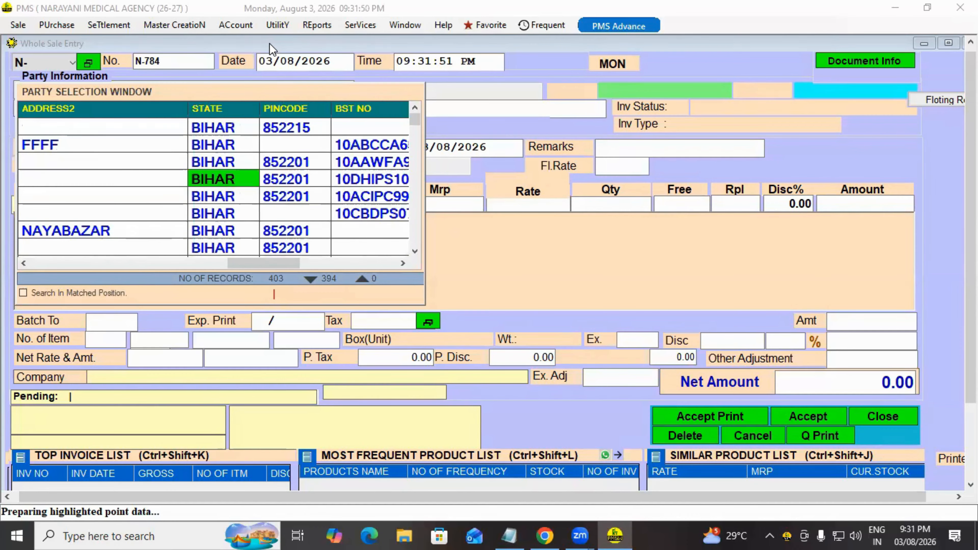
key("Right")
key("Right")
key("Right")
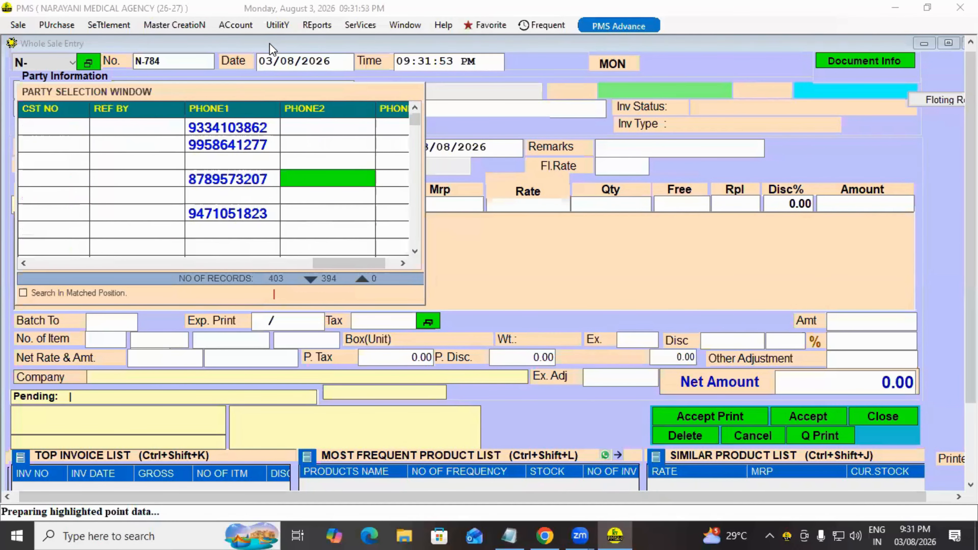
Select AAROGYA MEDICAL AND SURGICAL of Saharsa as the invoice's party
key("Left")
key("Left")
key("Left")
key("Left")
key("Left")
key("Left")
key("Left")
key("Left")
key("Left")
key("Left")
key("Left")
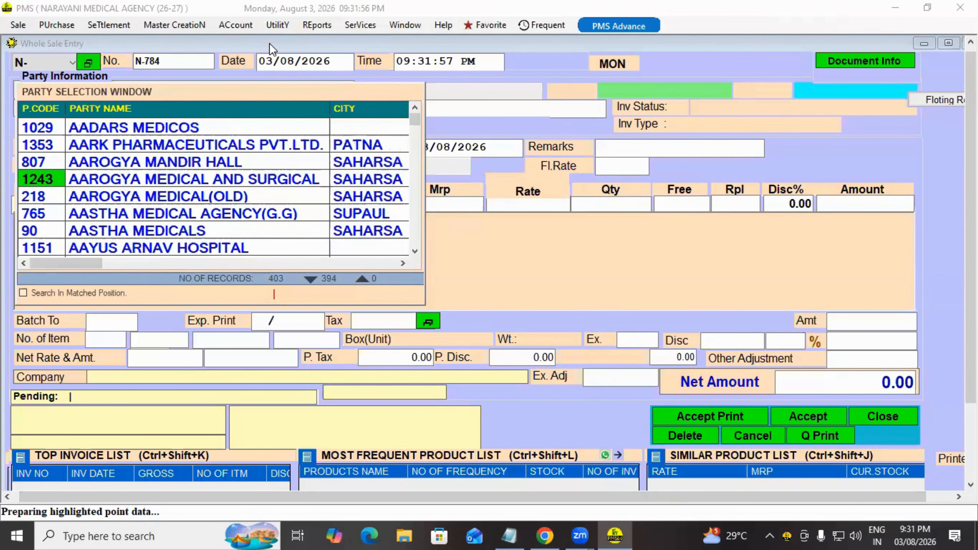
key("Return")
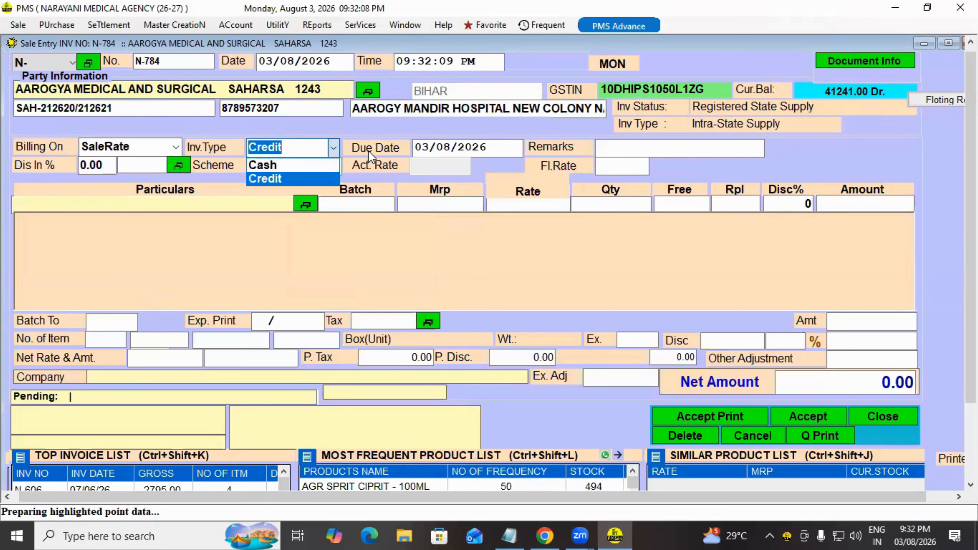
Compare the Credit and Cash invoice types, and set the invoice type to Cash
key("Up")
key("Down")
key("Up")
key("Down")
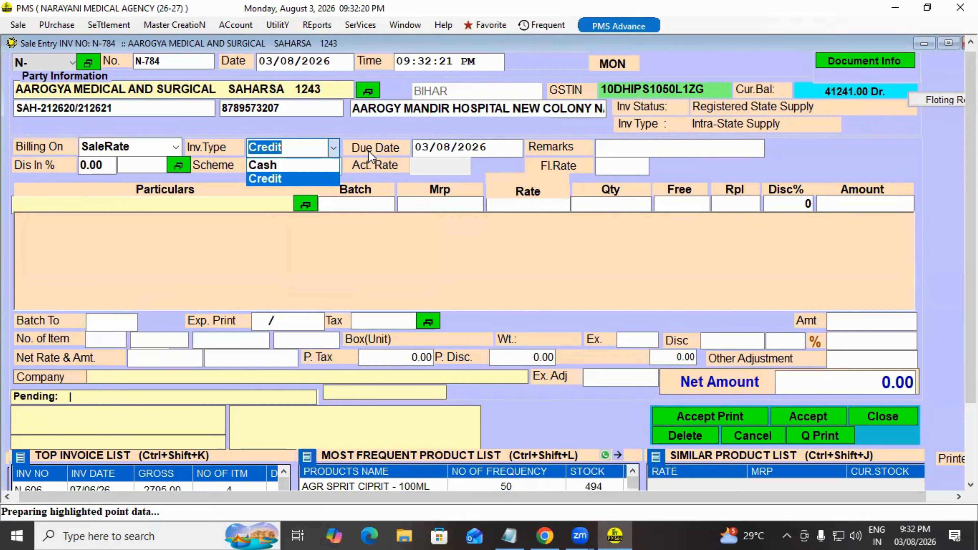
key("Up")
key("Down")
key("Up")
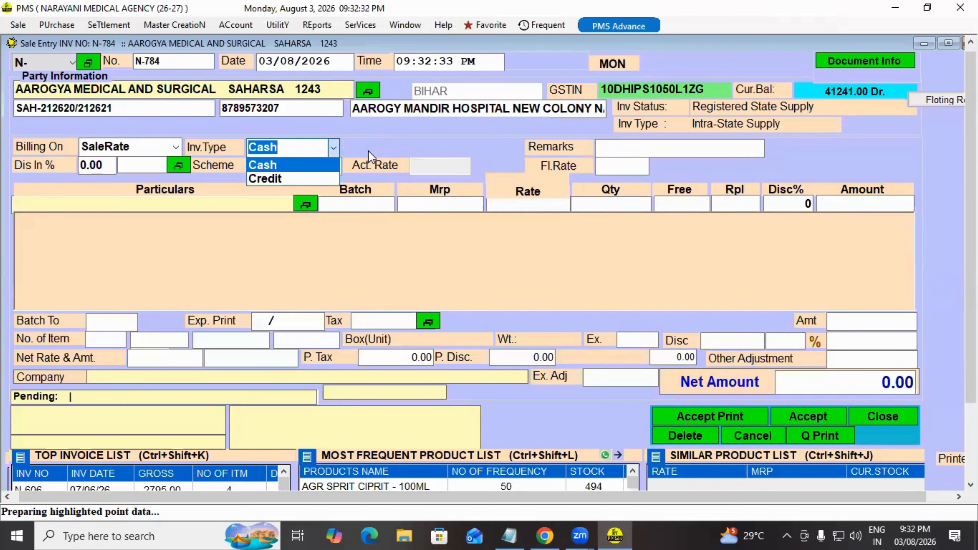
key("Return")
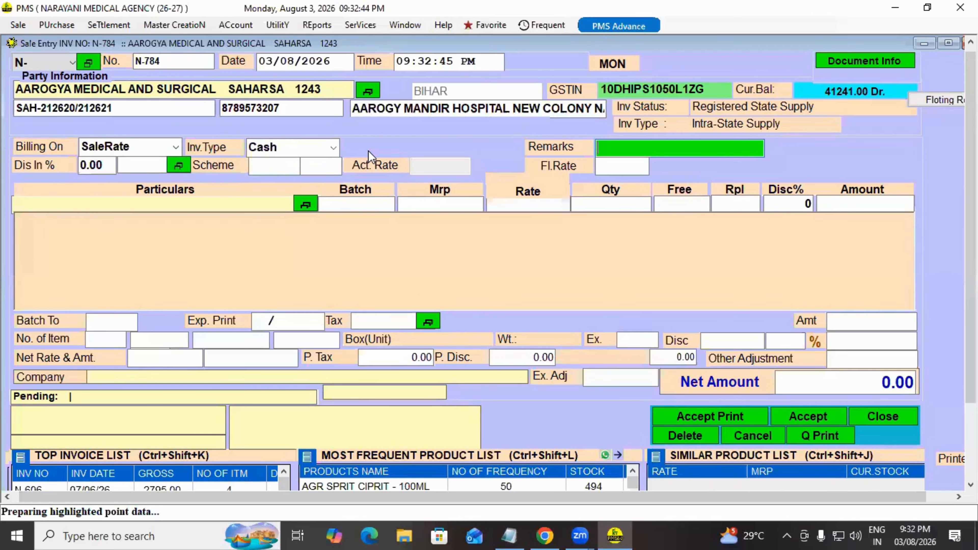
Examine the party's address, phone and licence number fields
left_click(426, 111)
left_click(264, 110)
left_click(124, 111)
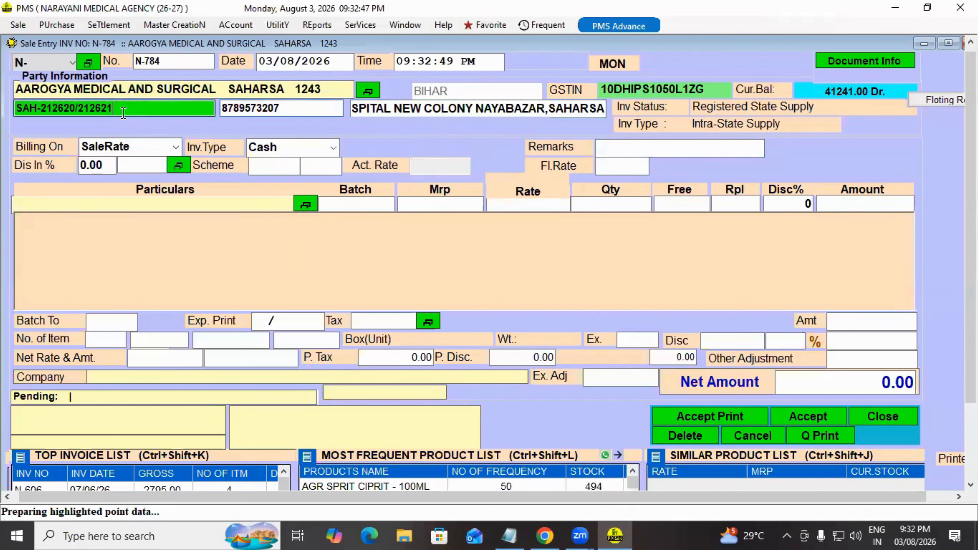
Browse the predefined invoice remarks and insert ALL AMOUNTS ARE IN INR as the remark
left_click(608, 151)
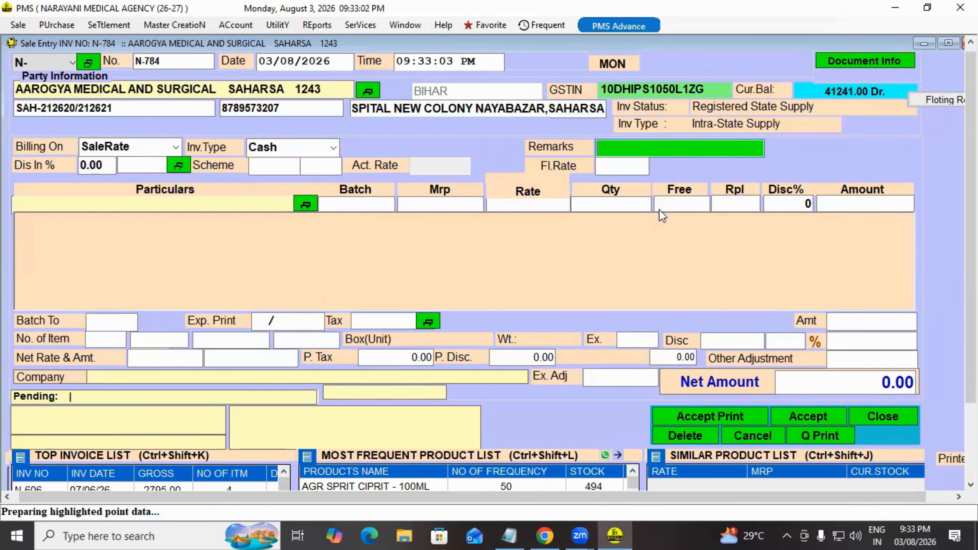
mouse_move(679, 150)
left_click(680, 152)
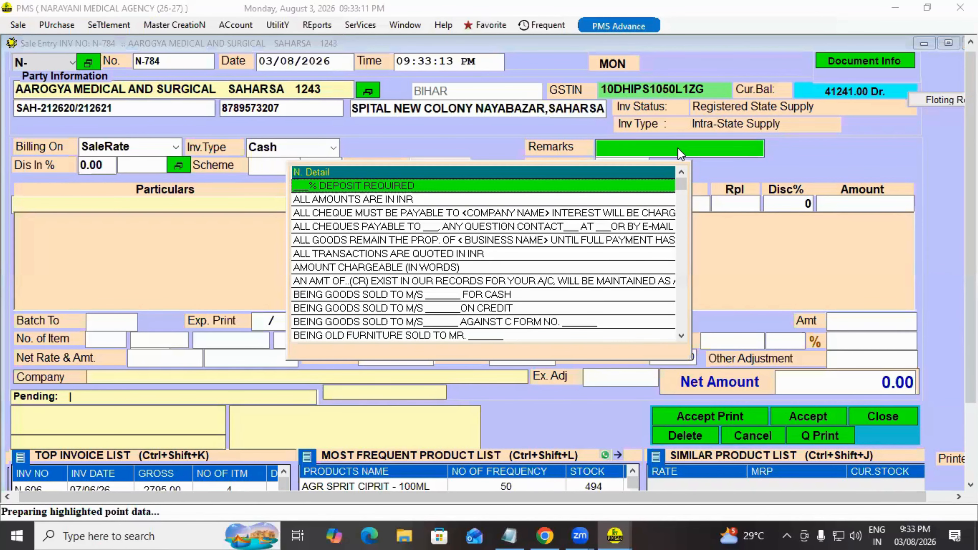
key("Down")
key("Down")
key("Down")
key("Down")
key("Down")
key("Down")
key("Down")
key("Down")
key("Down")
key("Down")
key("Down")
key("Down")
key("Down")
key("Down")
key("Down")
key("Down")
key("Down")
key("Down")
key("Down")
key("Down")
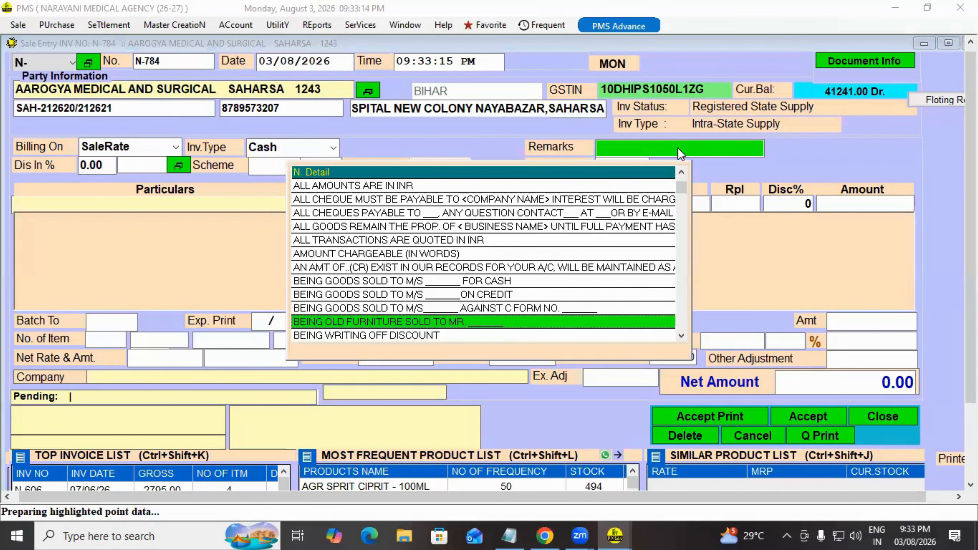
key("Down")
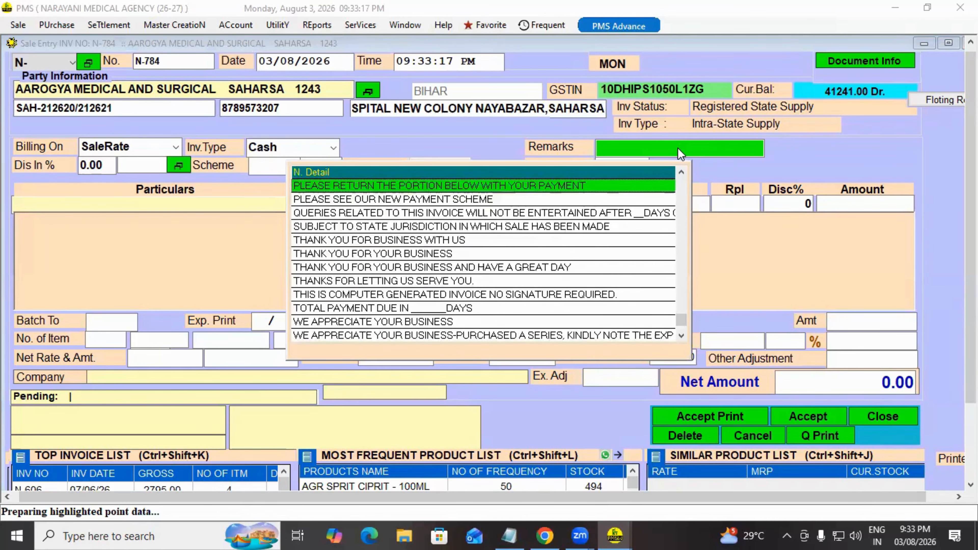
key("Down")
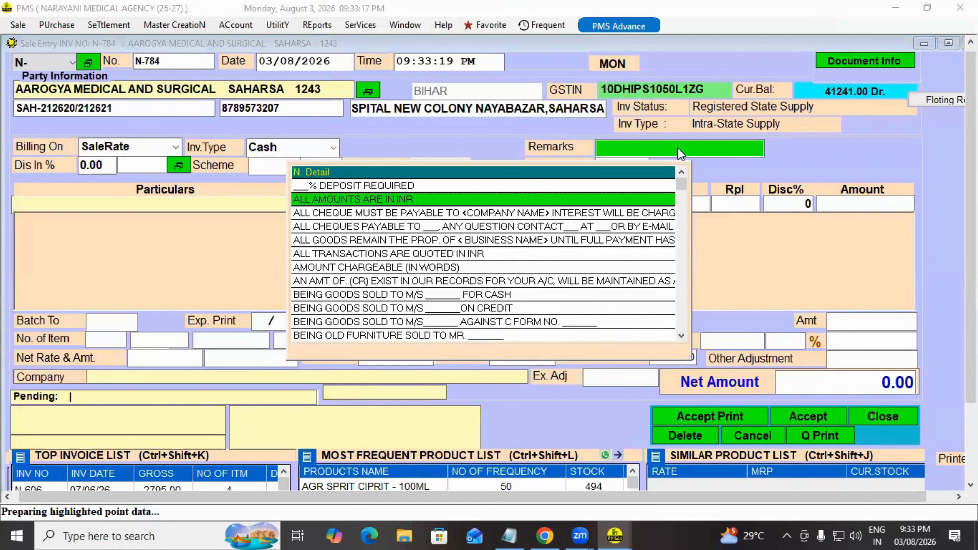
key("Return")
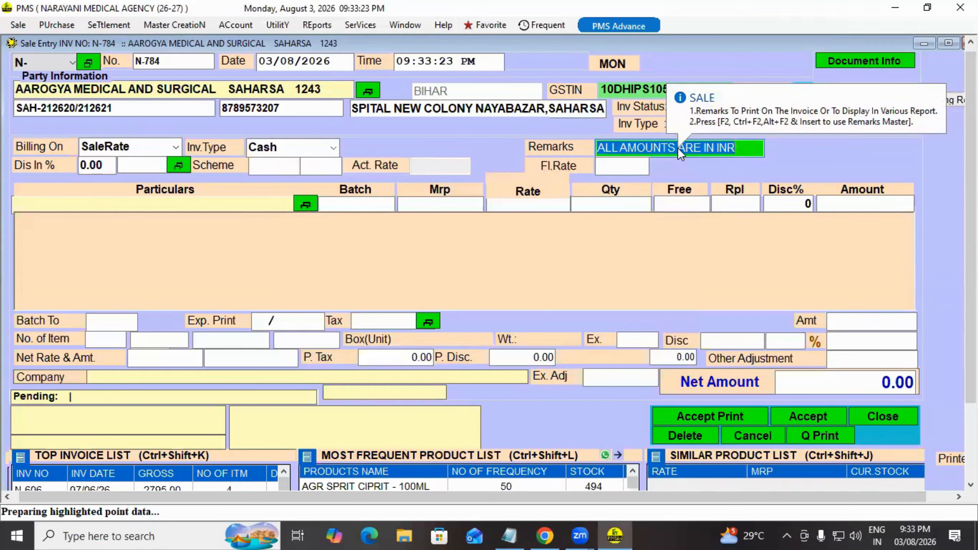
Try the form's dictionary remark ALL TRANSACTIONS ARE QUOTED IN INR twice, clearing the remarks field each time
key("ctrl+F2")
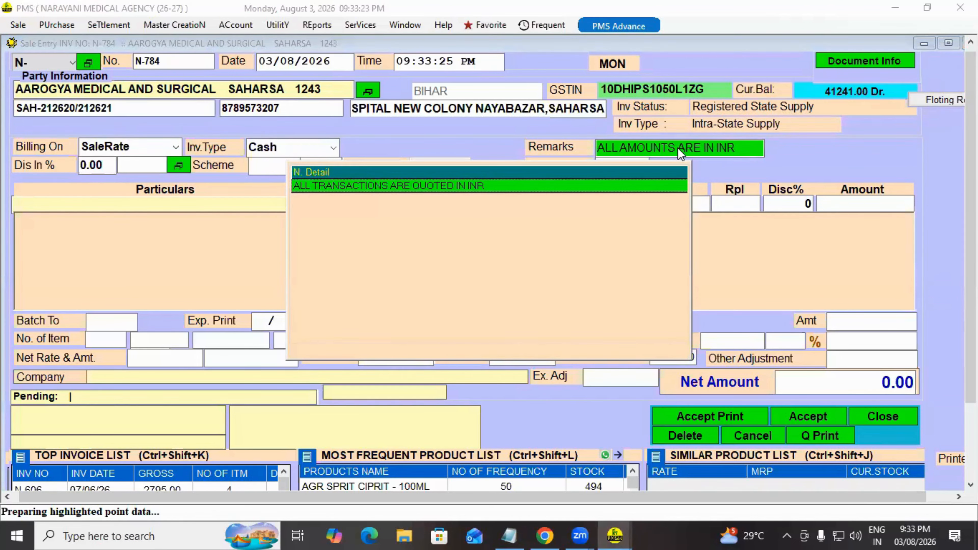
key("Return")
key("BackSpace")
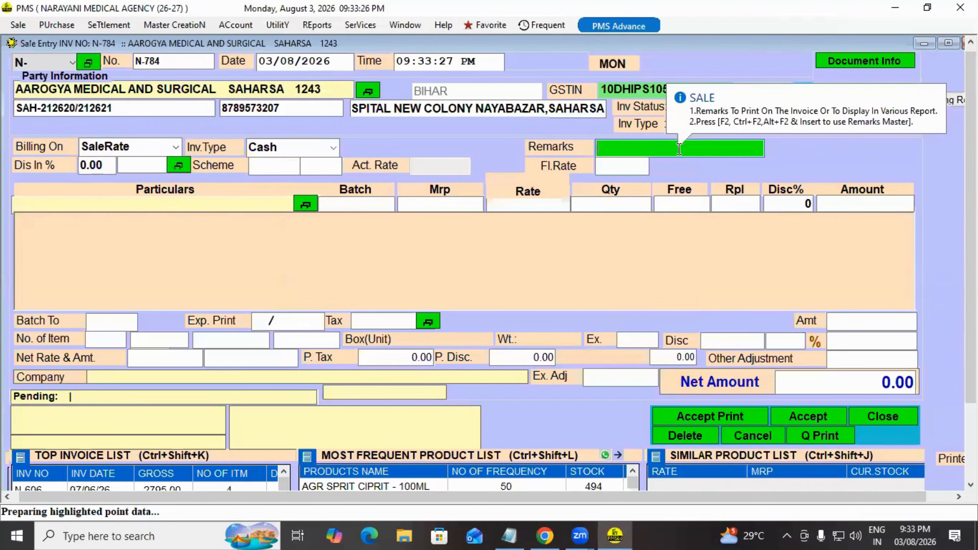
key("ctrl+F2")
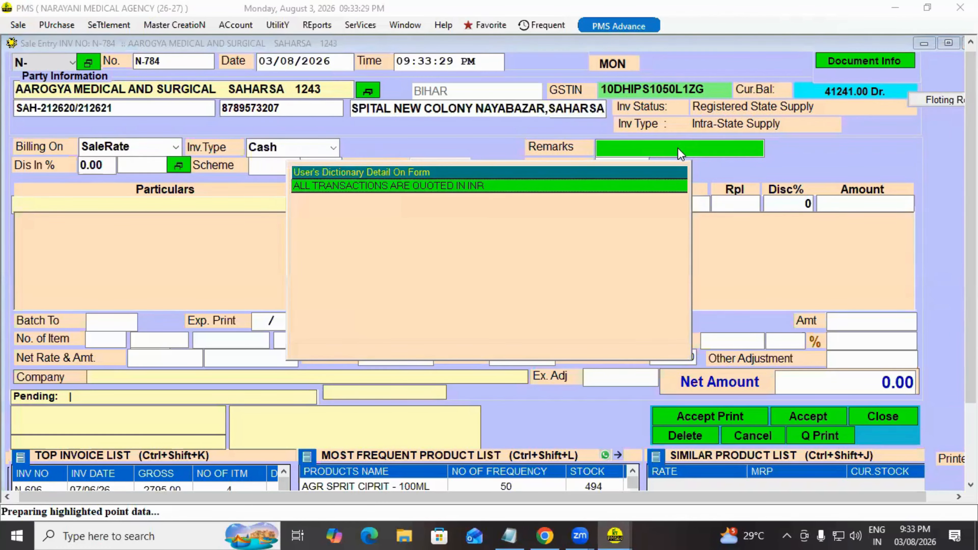
key("Return")
key("BackSpace")
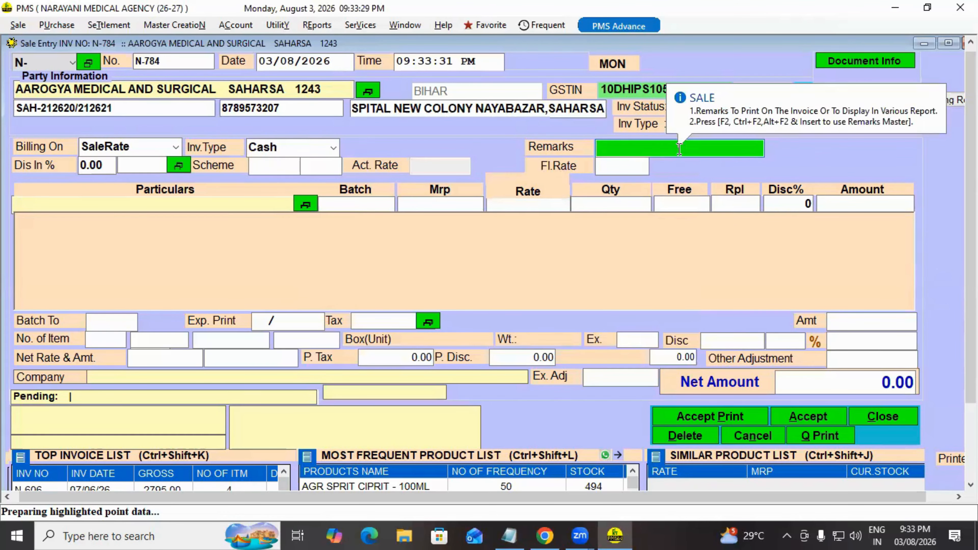
Browse the user's dictionary entries for all forms and leave the list without choosing a remark
key("alt+F2")
key("Down")
key("Down")
key("End")
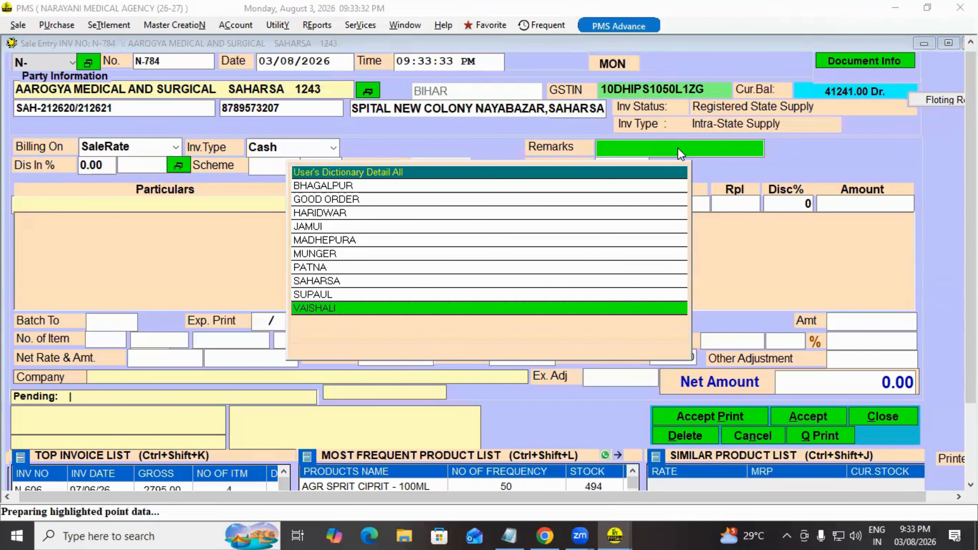
key("Up")
key("Up")
key("Up")
key("Up")
key("Up")
key("Up")
key("Up")
key("Up")
key("Up")
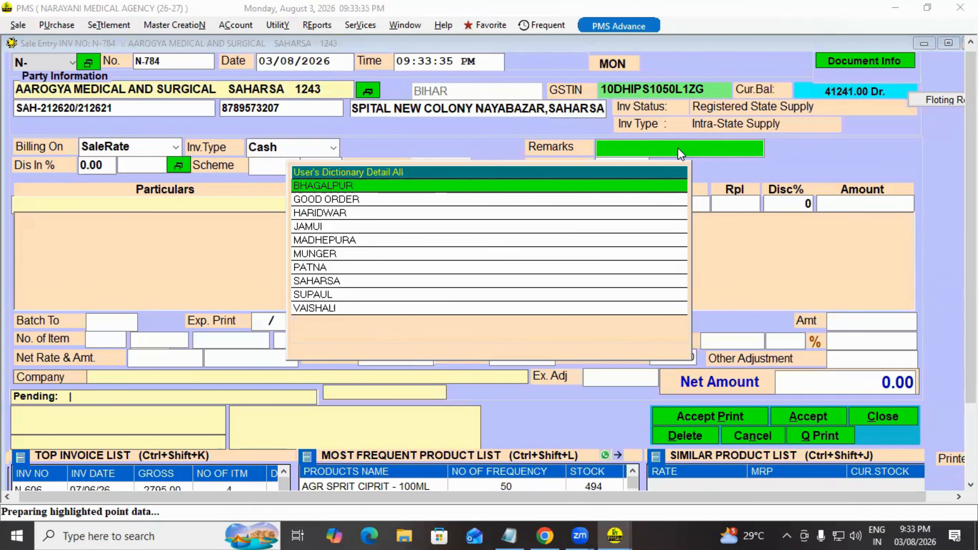
key("Escape")
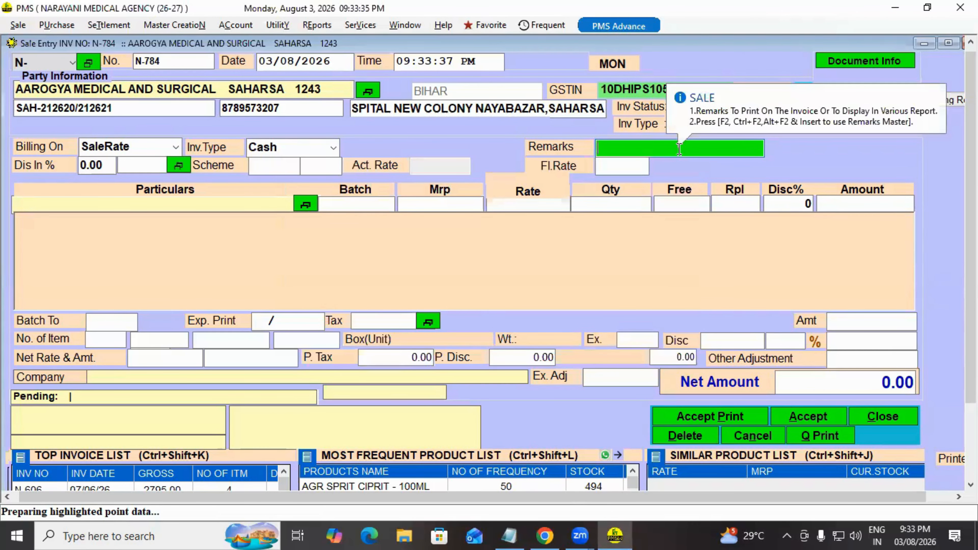
Try WE APPRECIATE YOUR BUSINESS from the predefined invoice remarks, then clear the remarks field
key("F2")
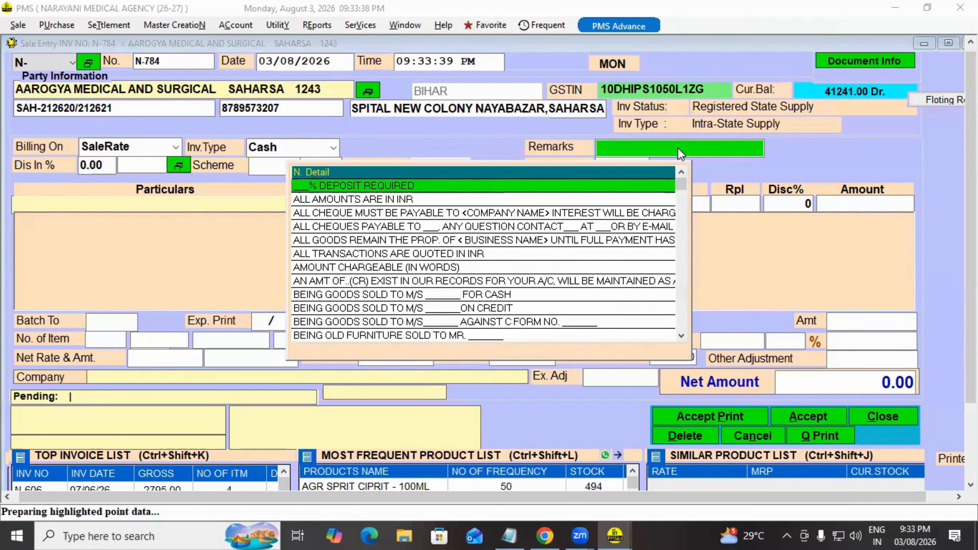
key("Down")
key("Down")
key("Down")
key("Down")
key("Down")
key("Down")
key("Down")
key("Down")
key("Down")
key("Down")
key("Down")
key("Down")
key("Down")
key("Down")
key("Down")
key("Down")
key("Down")
key("Down")
key("Down")
key("Down")
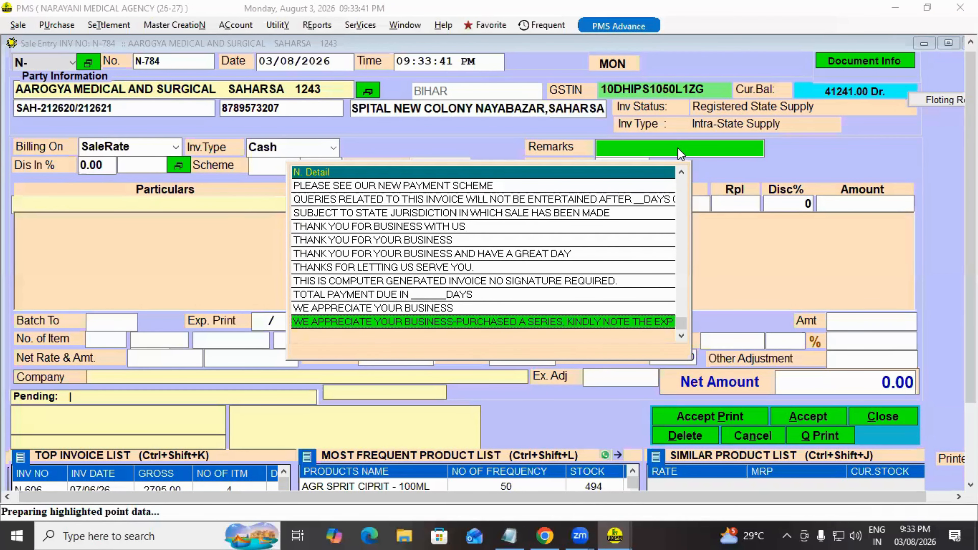
key("Up")
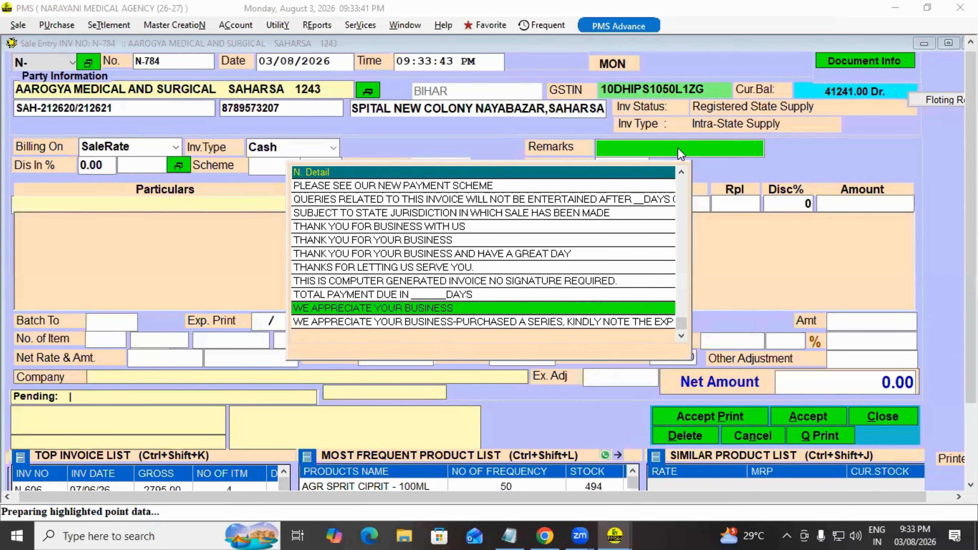
key("Return")
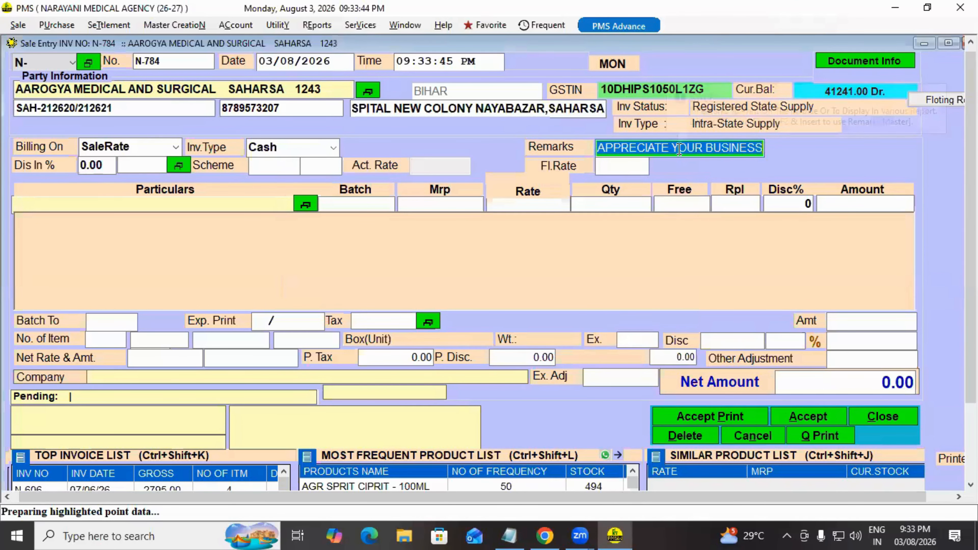
key("BackSpace")
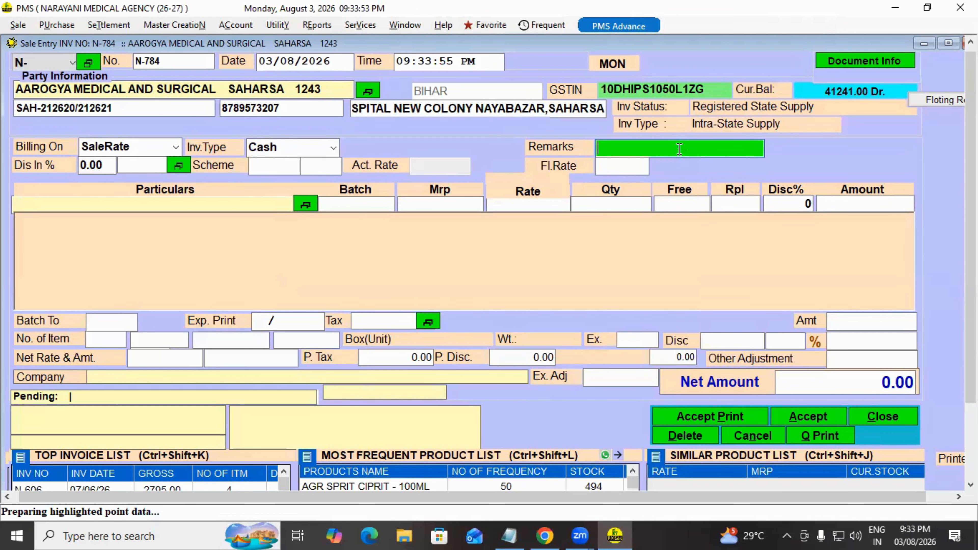
Clear the mistaken invoice type entry, reselect Cash as the invoice type, and enter HAPPY FESTIVAL as the remark
key("shift+Tab")
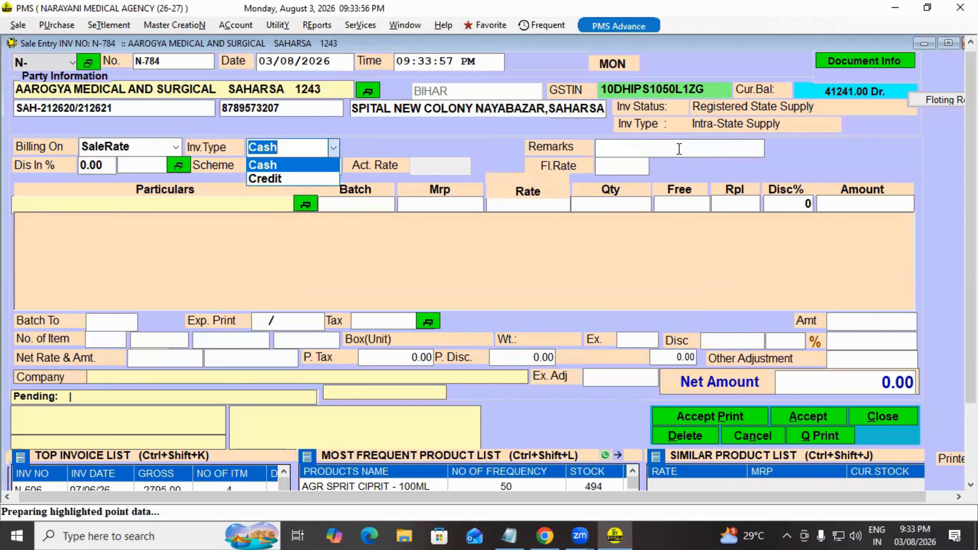
type("ha")
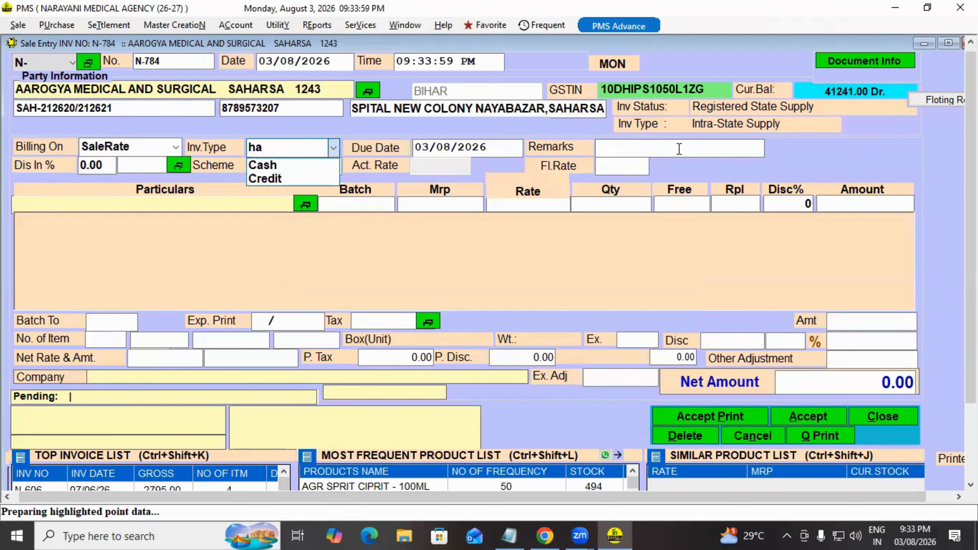
left_click(678, 148)
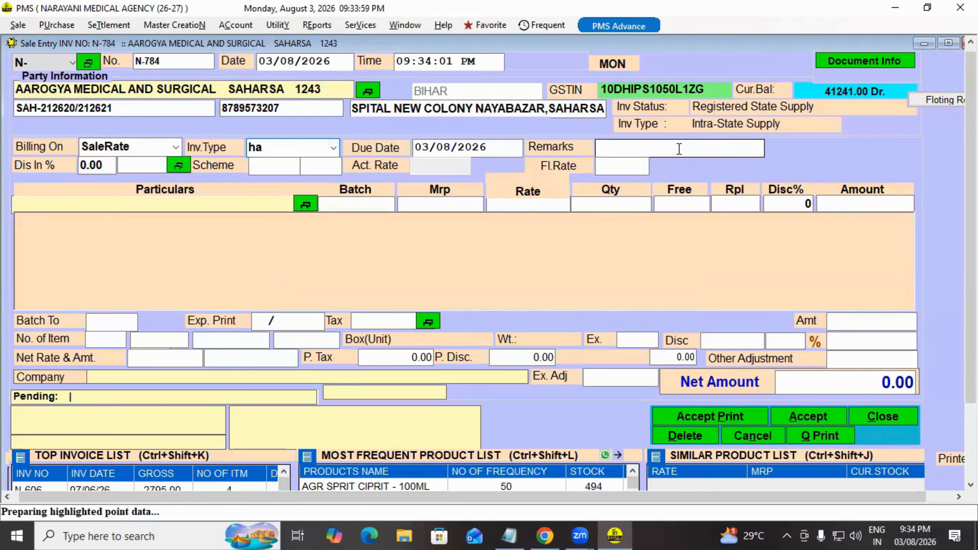
key("BackSpace")
key("BackSpace")
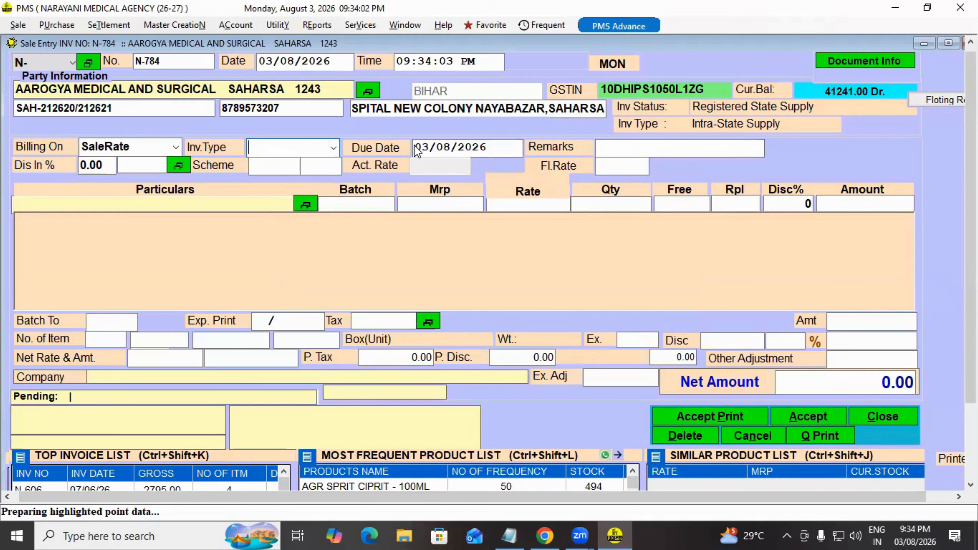
key("Down")
key("Return")
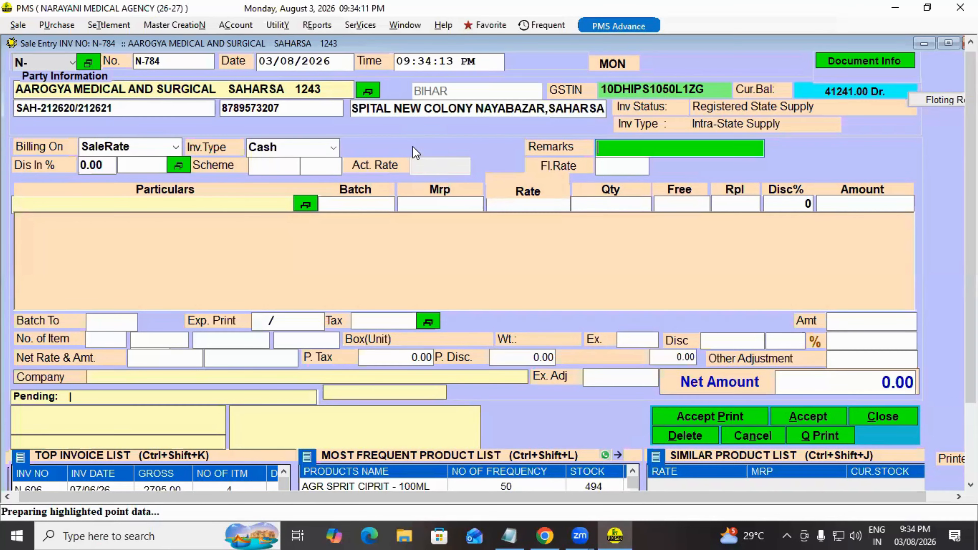
type("HAPPY")
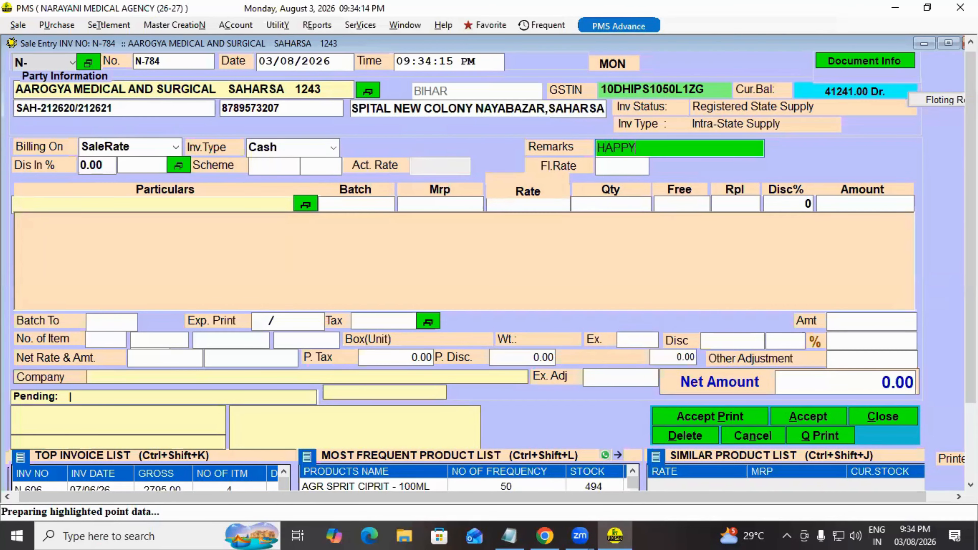
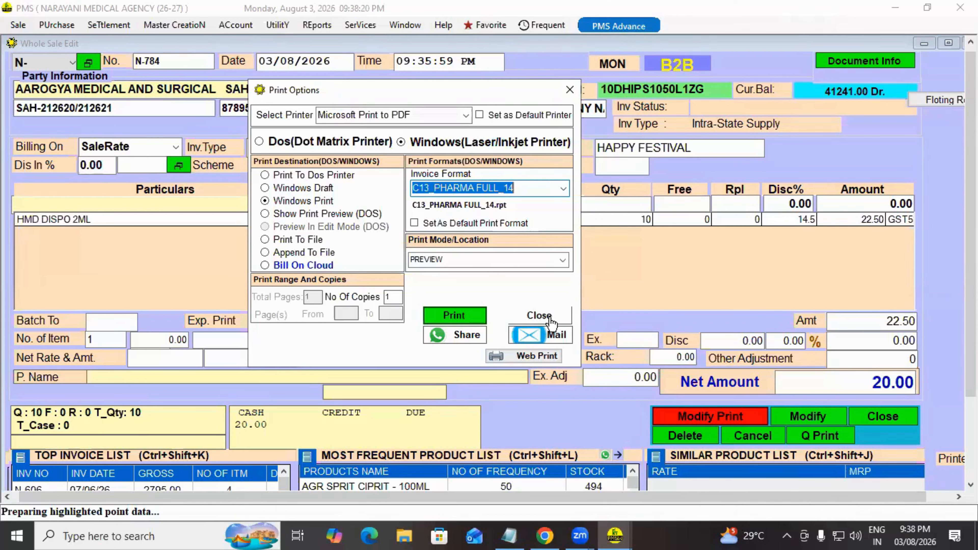
Leave the print options and change the quantity of the HMD DISPO 2ML line in invoice N-784 to 20
left_click(539, 316)
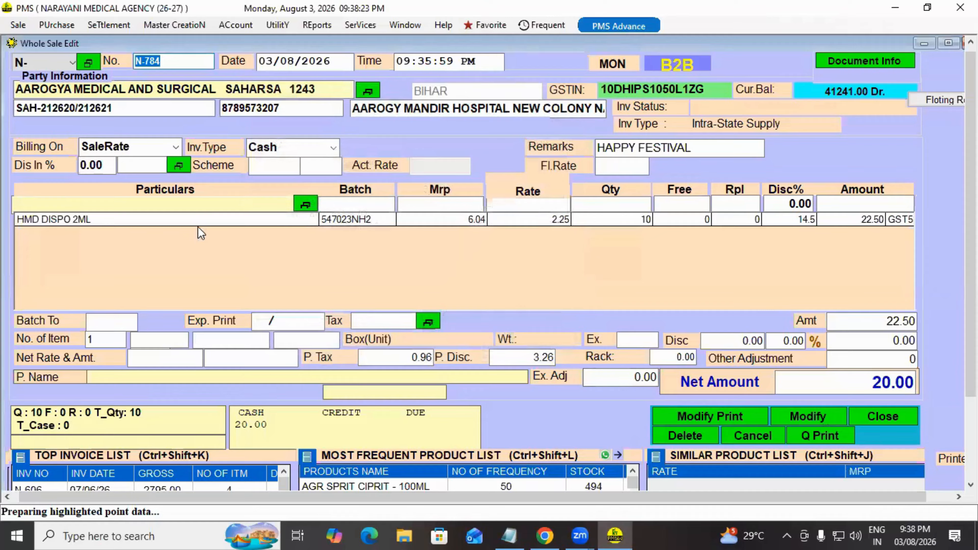
double_click(100, 225)
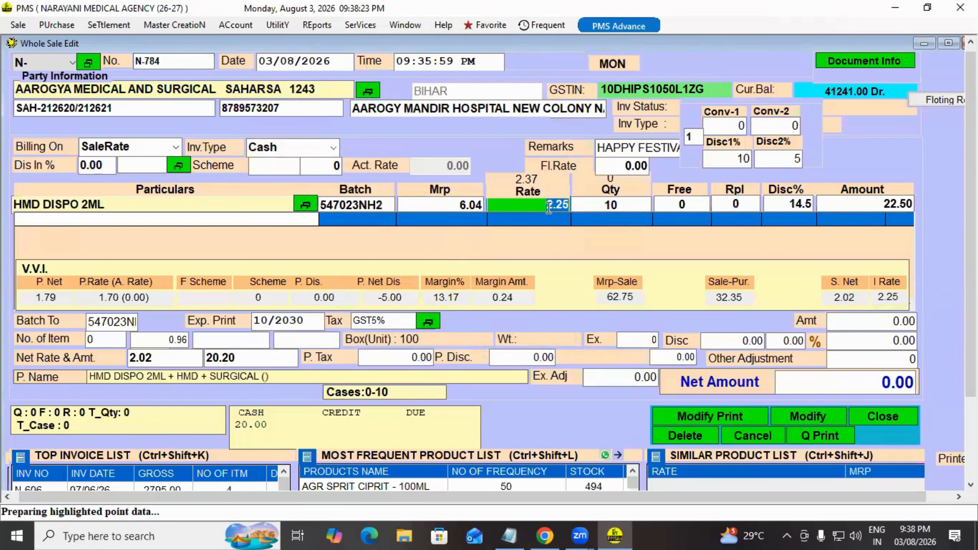
left_click(626, 206)
type("2")
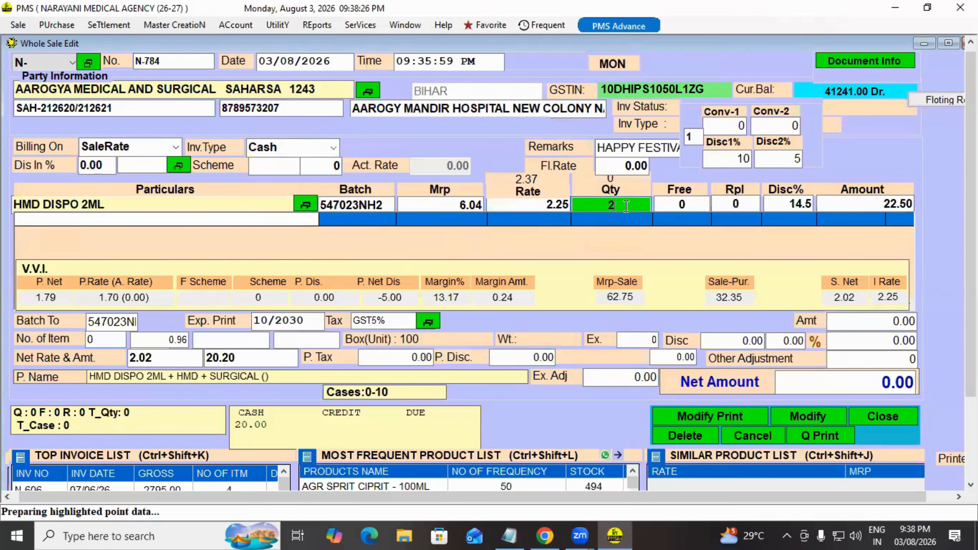
type("0")
key("Return")
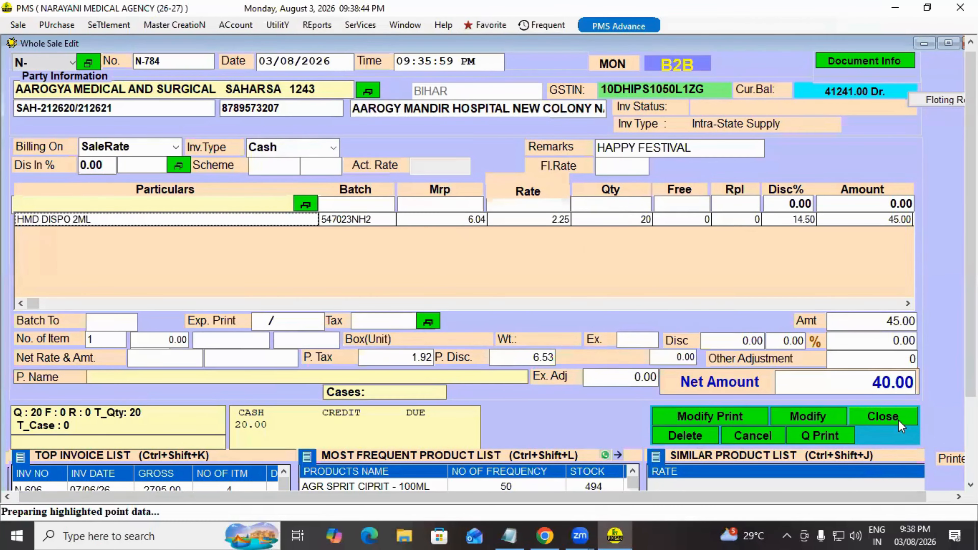
Save the modified invoice N-784 without printing and confirm the modification
left_click(895, 383)
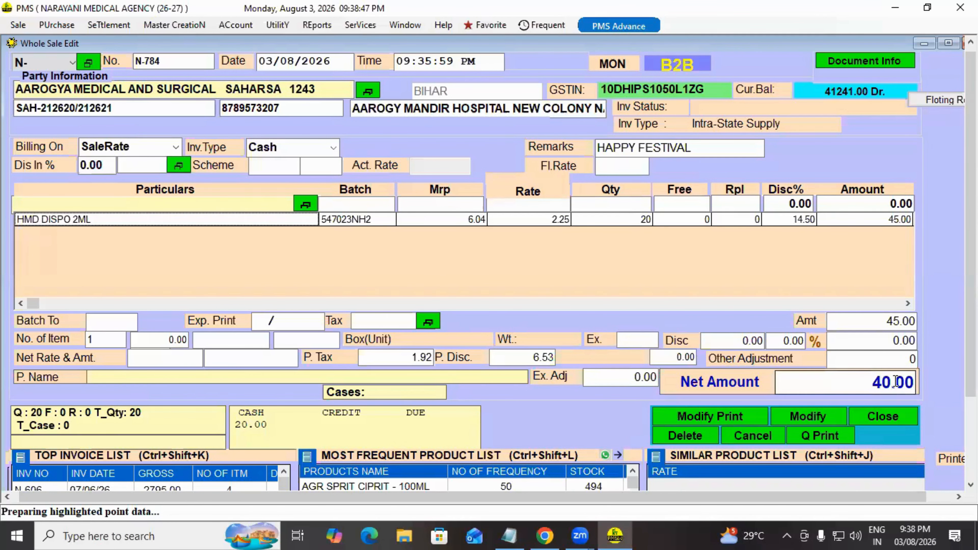
left_click(807, 415)
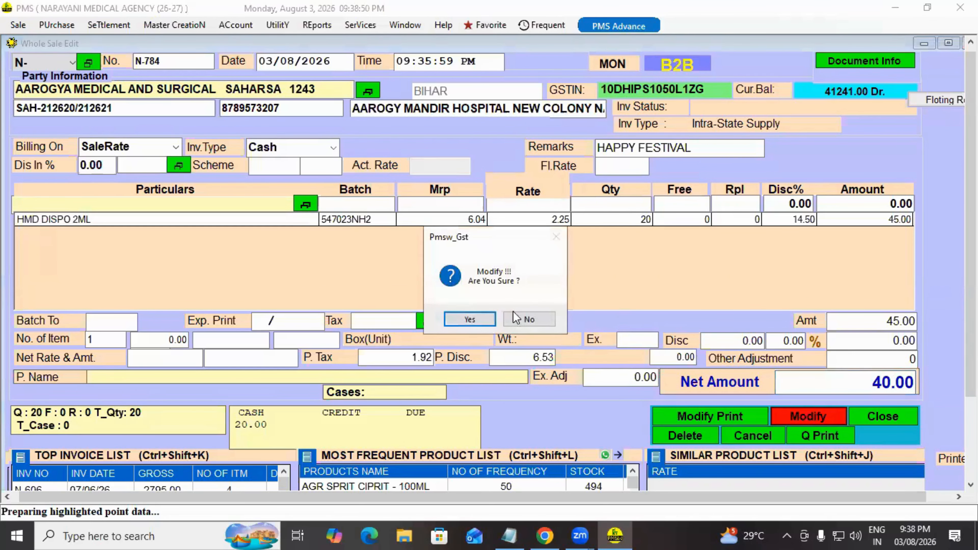
left_click(470, 318)
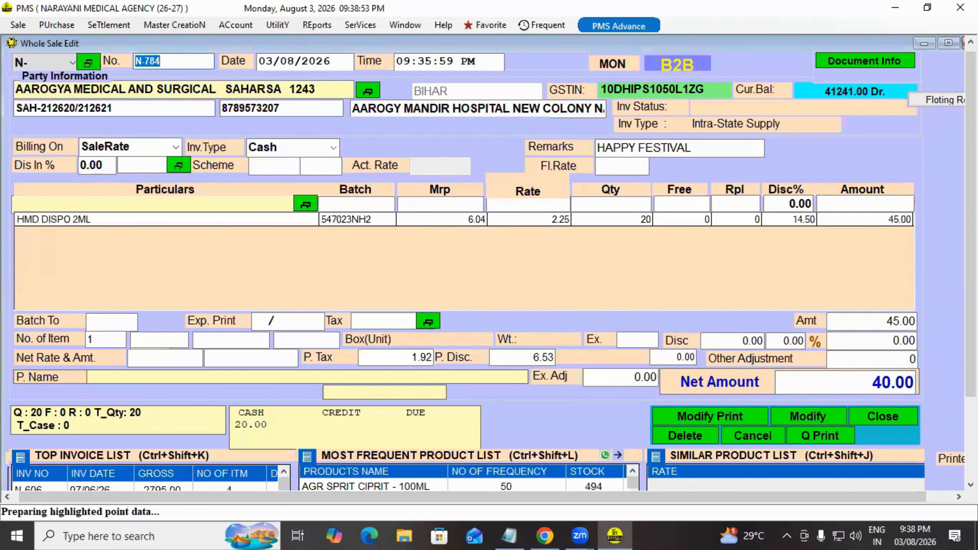
Expand the party's most frequent product list to view the products, frequency and stock, and collapse it again
left_click_drag(970, 233, 970, 258)
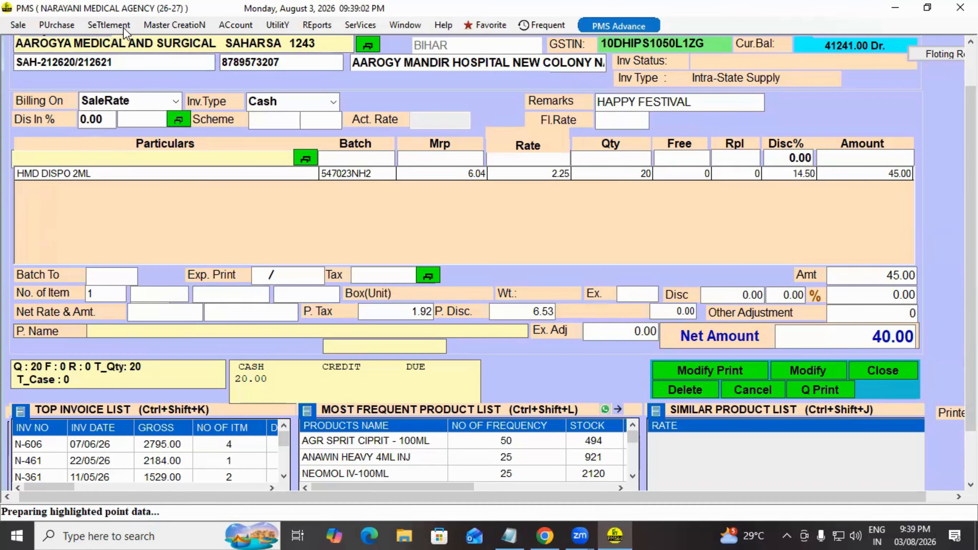
left_click(333, 442)
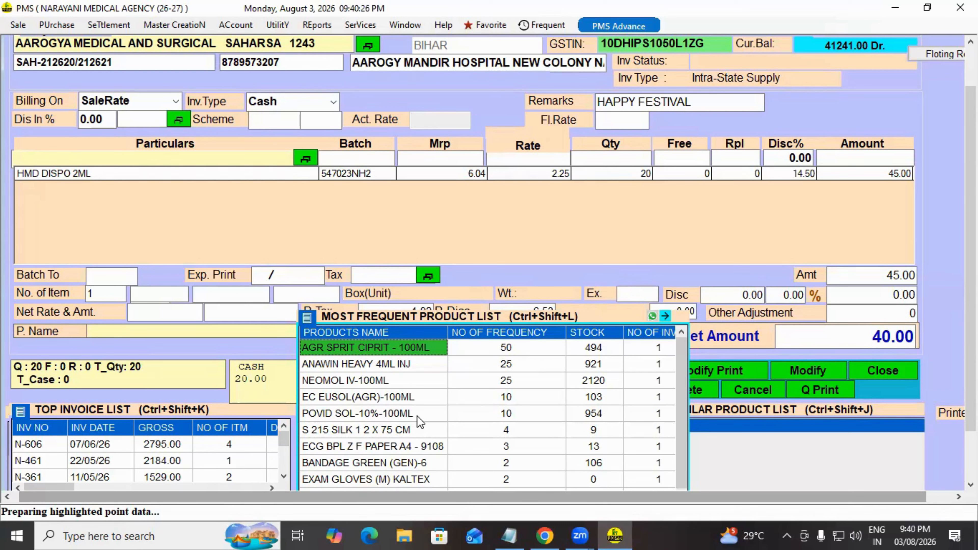
left_click(436, 408)
key("Escape")
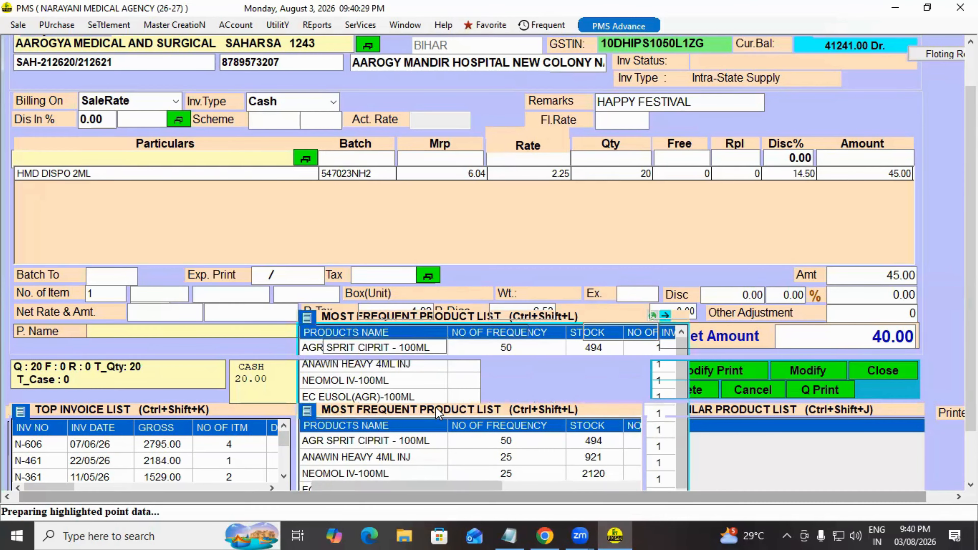
key("Escape")
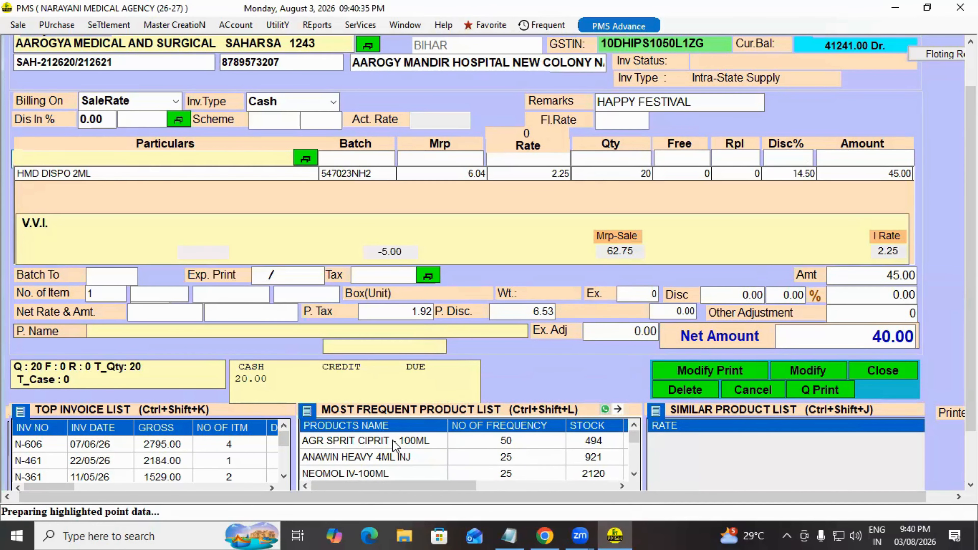
Copy the items of the party's earlier invoice N-361 into the current invoice from the top invoice list
left_click(154, 463)
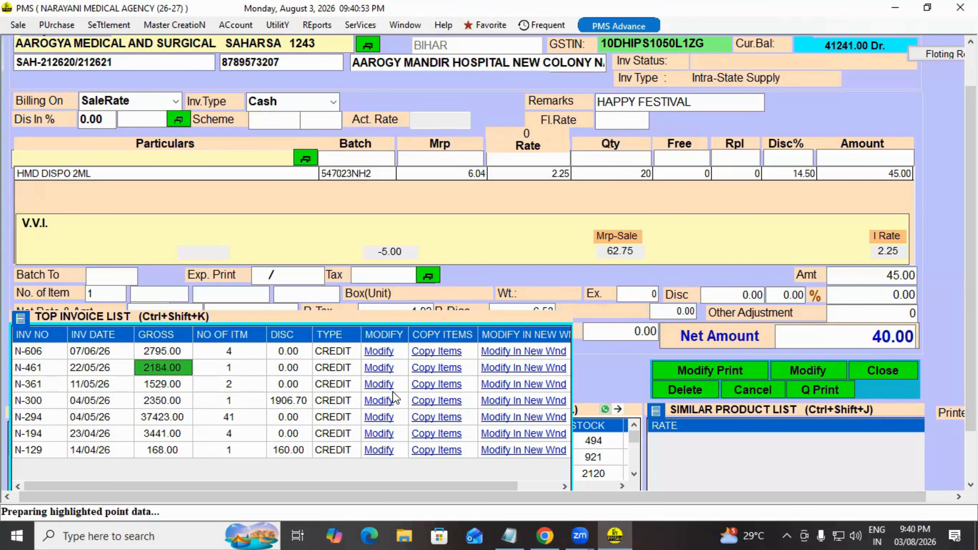
left_click(442, 385)
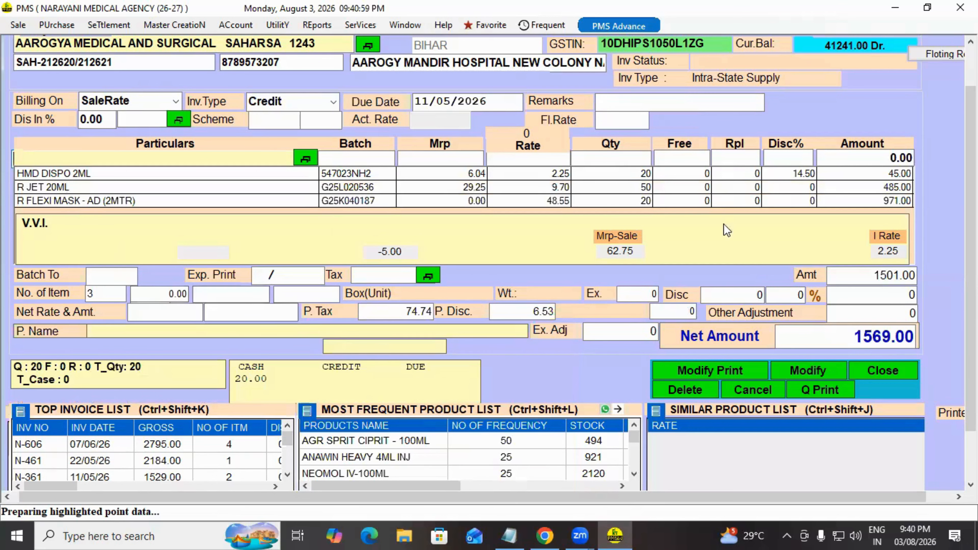
Expand the top invoice list again and try modifying a listed invoice in a new window
left_click(162, 443)
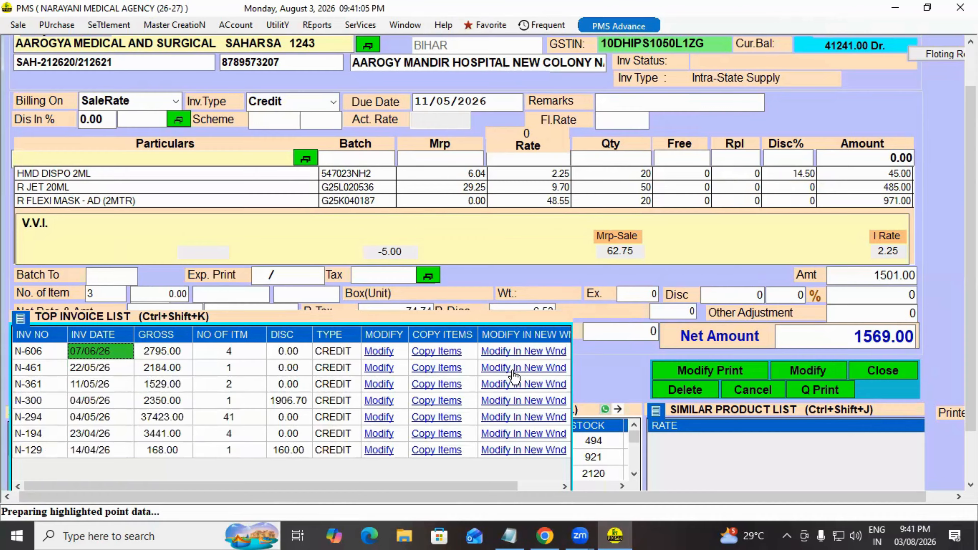
left_click(544, 359)
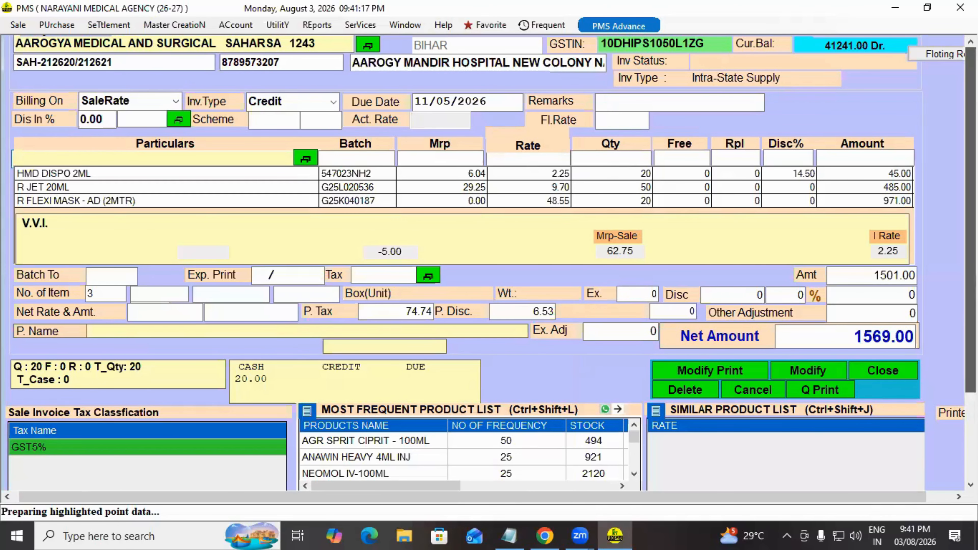
scroll(689, 469, "up", 2)
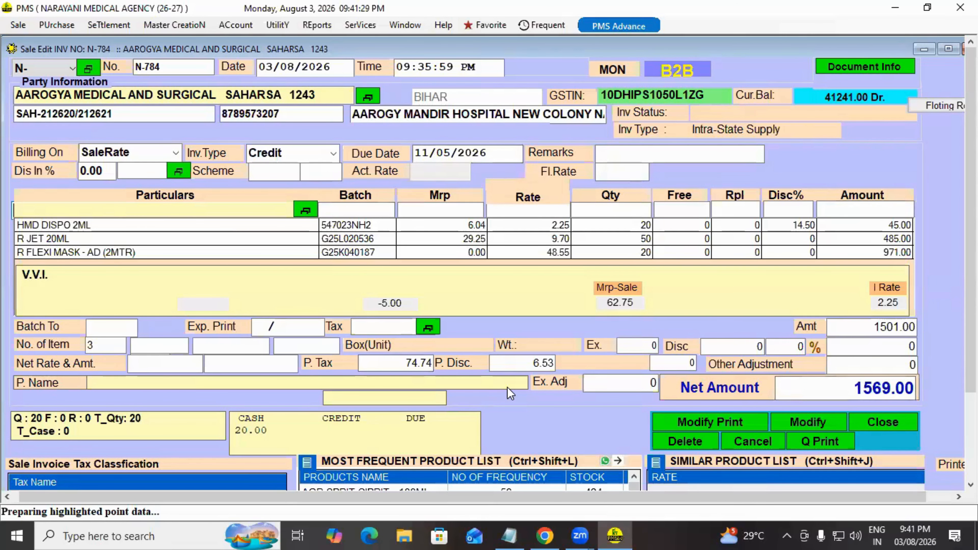
Examine the product-wise bill margin of invoice N-784 across all columns and totals, and view the bill's overall profit margin summary
key("ctrl+m")
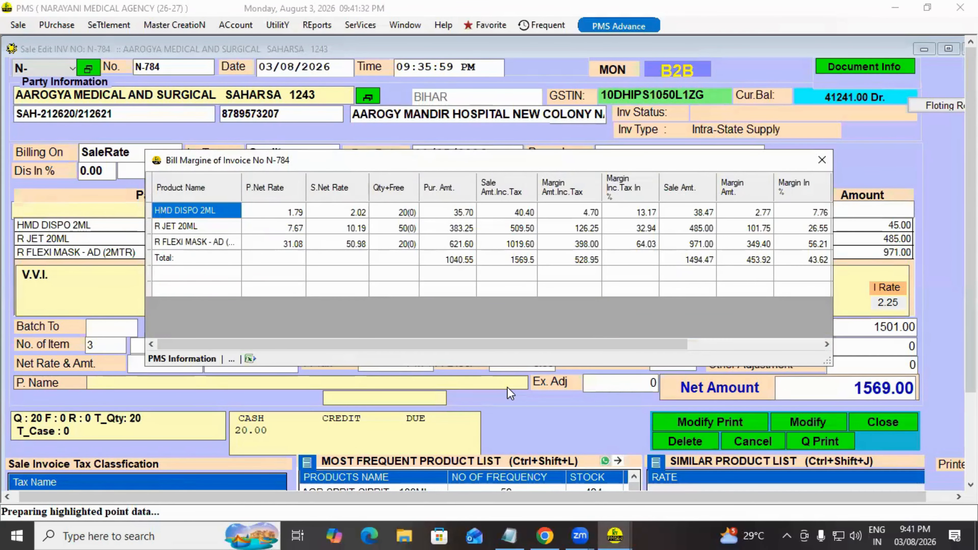
key("Right")
key("Right")
key("Right")
key("Right")
key("Right")
key("Right")
key("Right")
key("Right")
key("Right")
key("Right")
key("Right")
key("Right")
key("Right")
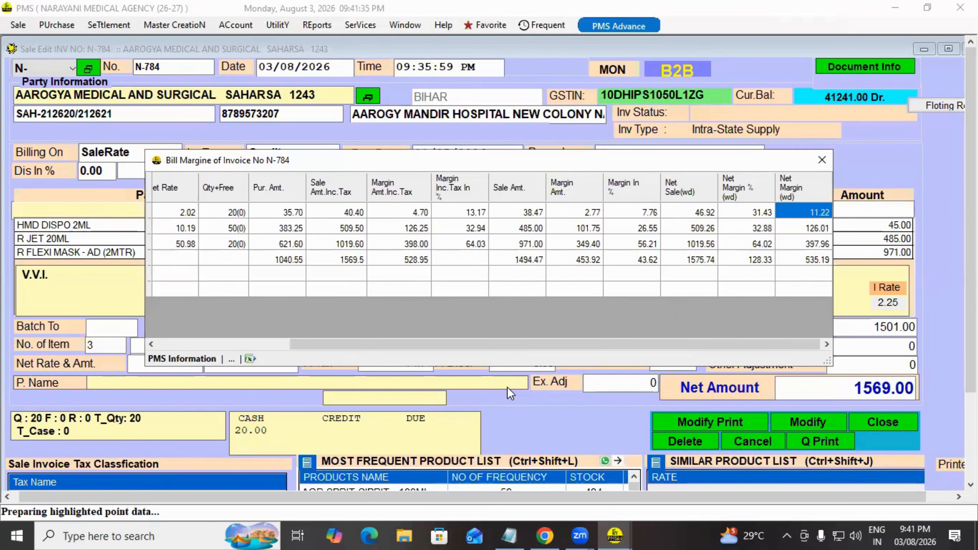
key("Down")
key("Down")
key("Down")
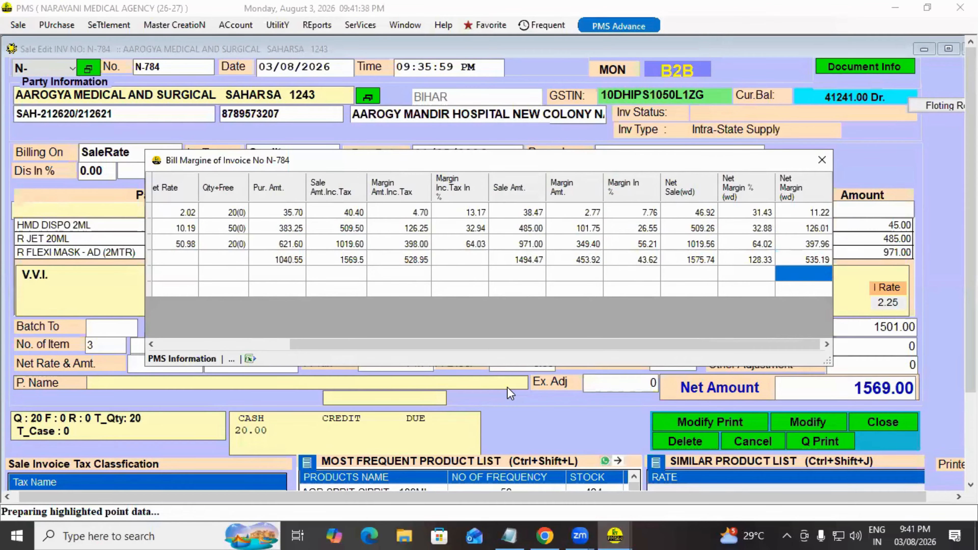
key("Left")
key("Left")
key("Left")
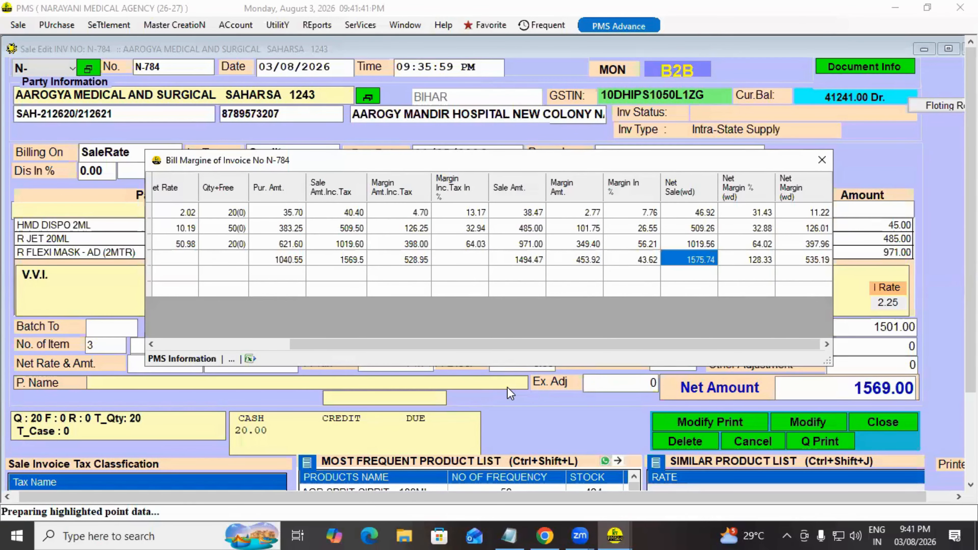
key("Right")
key("Right")
key("Right")
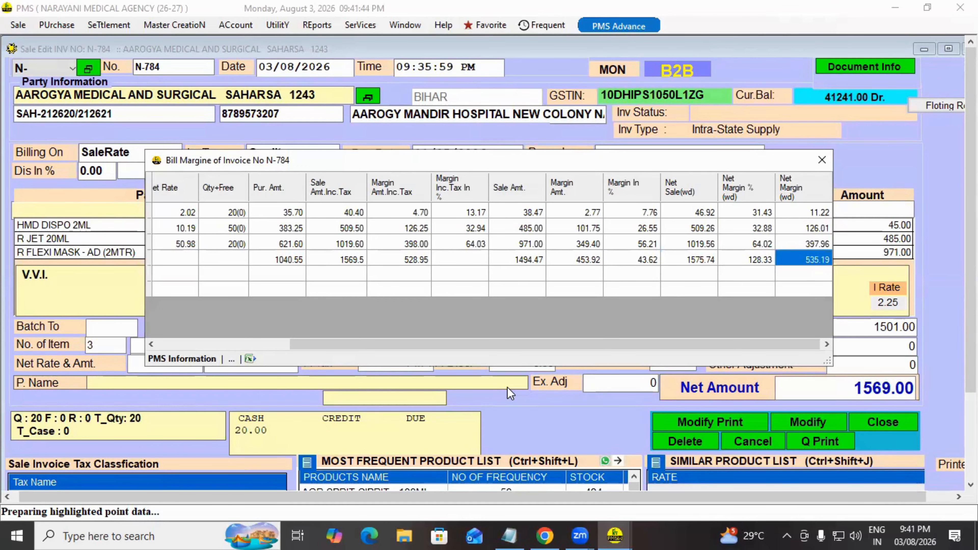
key("Escape")
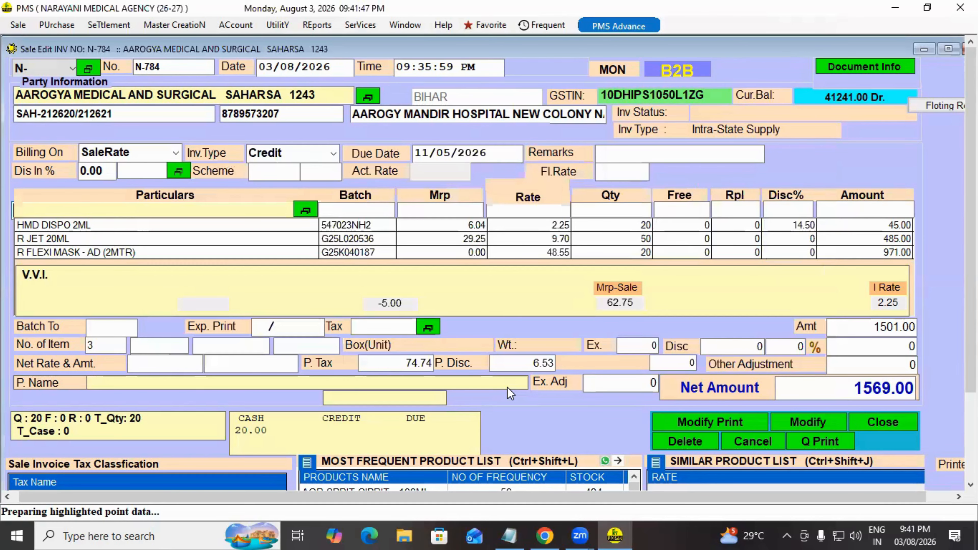
key("ctrl+m")
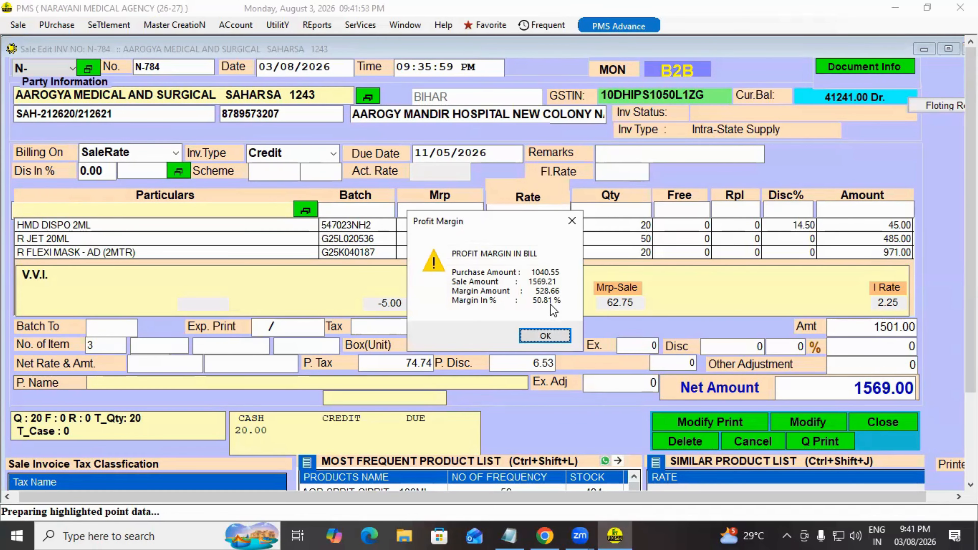
Dismiss the profit margin summary and start a sale return entry in the invoice for ACCU AIR MATTRESS, batch M-
left_click(550, 334)
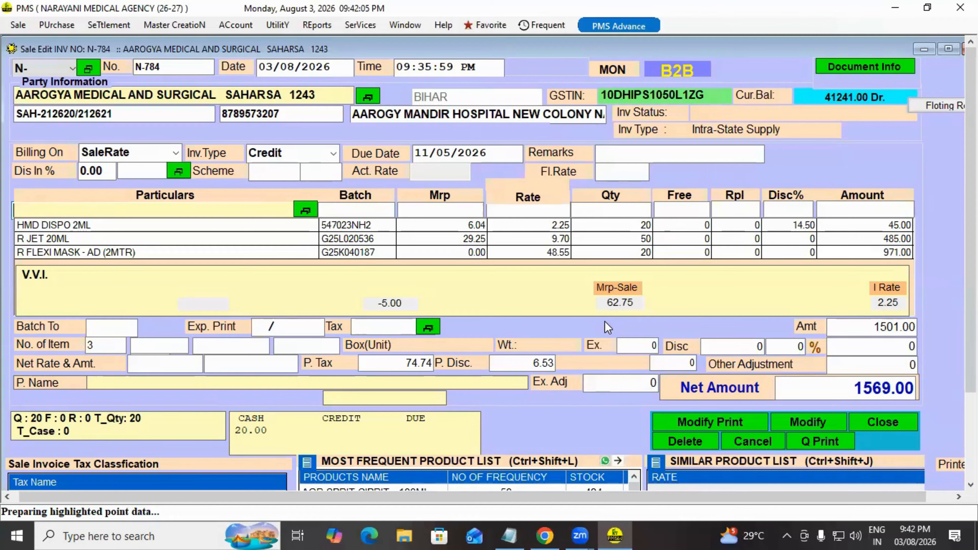
key("F5")
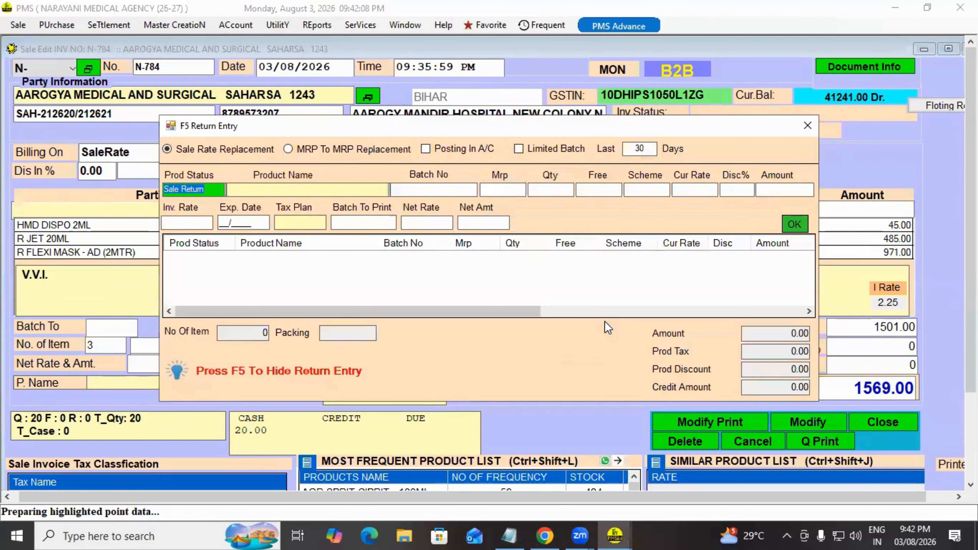
key("Return")
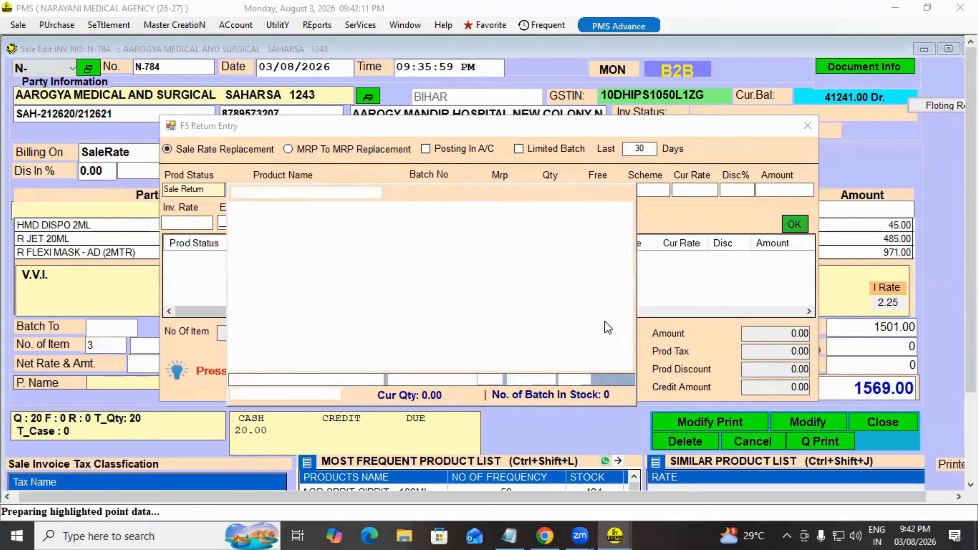
key("Down")
key("Down")
key("Down")
key("Down")
key("Down")
key("Down")
key("Down")
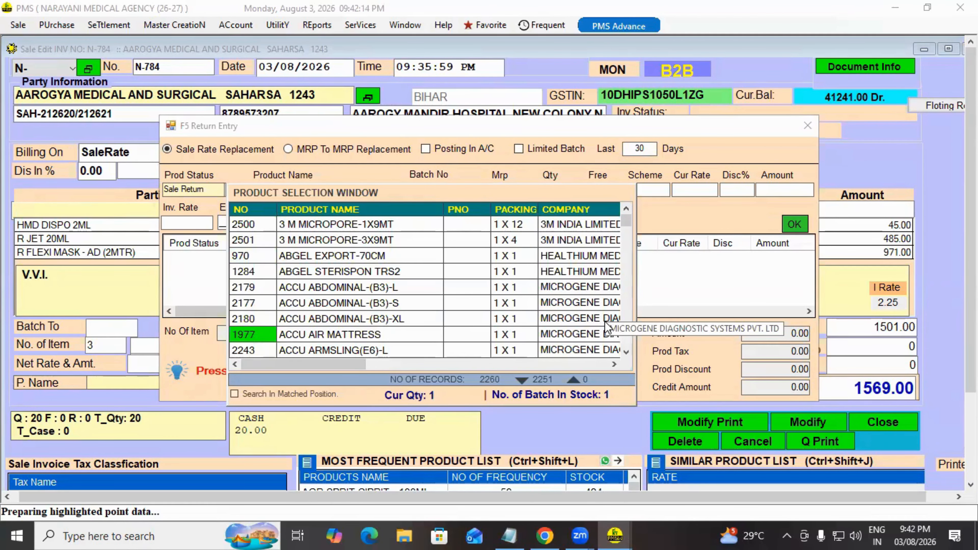
key("Return")
key("Return")
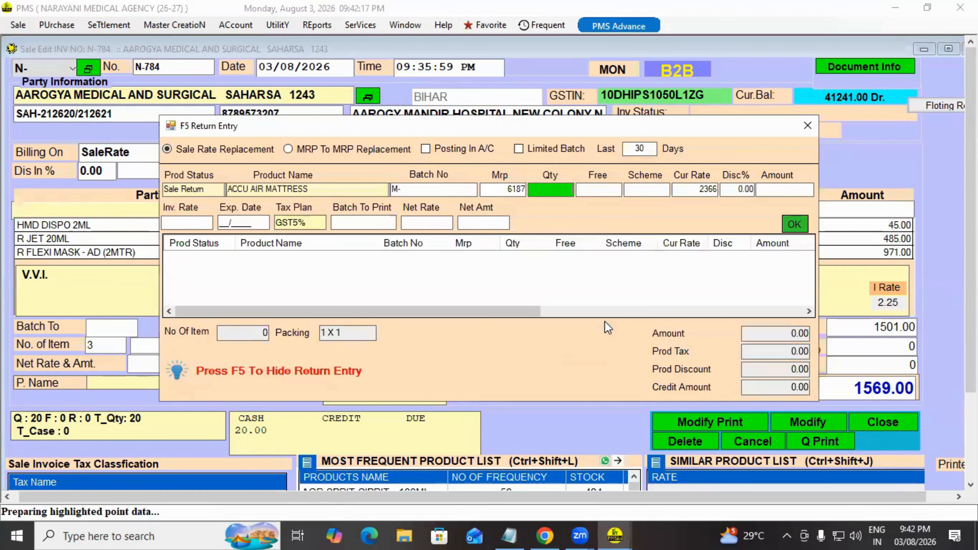
Set the return quantity of ACCU AIR MATTRESS to 1 and add the item to the return list
key("Return")
key("shift+Tab")
type("1")
key("Return")
key("Return")
key("Return")
key("Return")
key("Return")
key("Return")
key("Return")
key("Return")
key("Return")
key("Return")
key("Return")
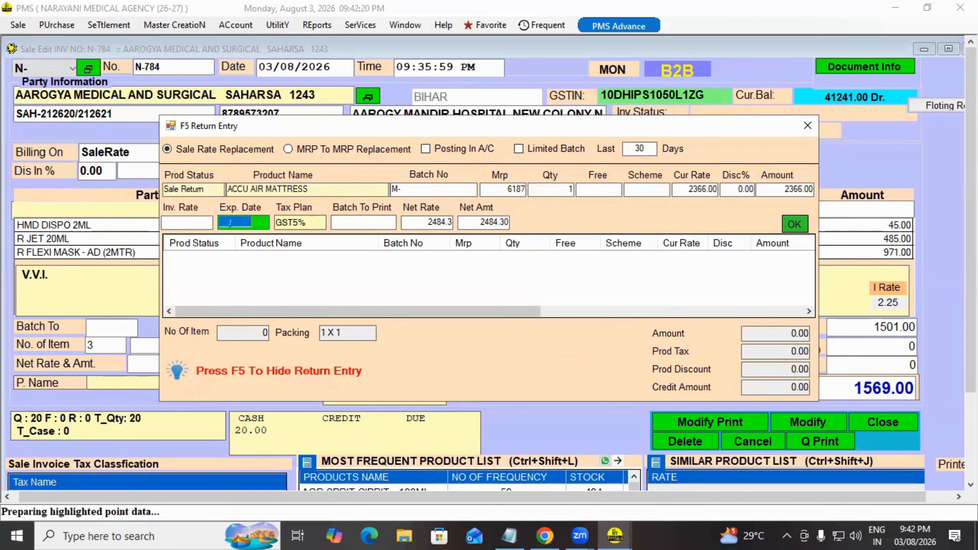
key("Return")
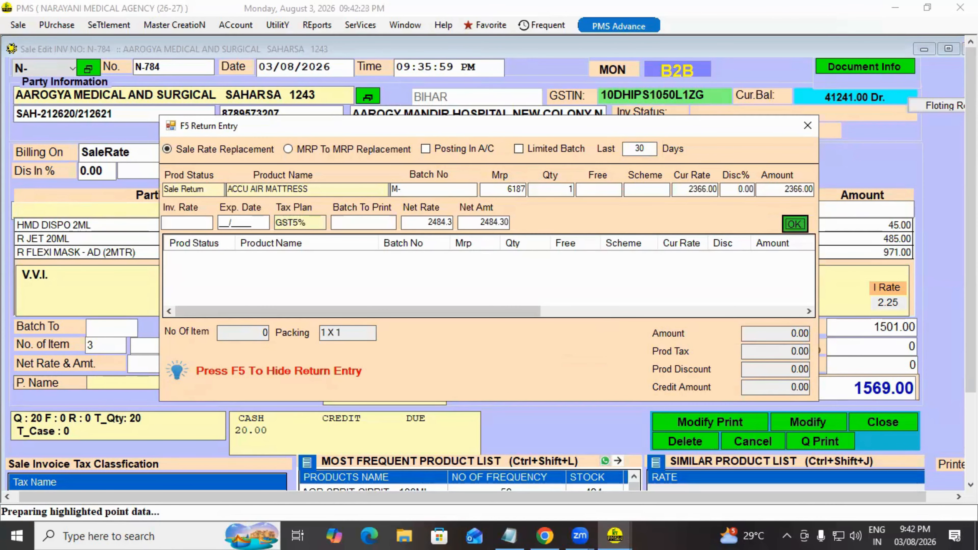
key("Return")
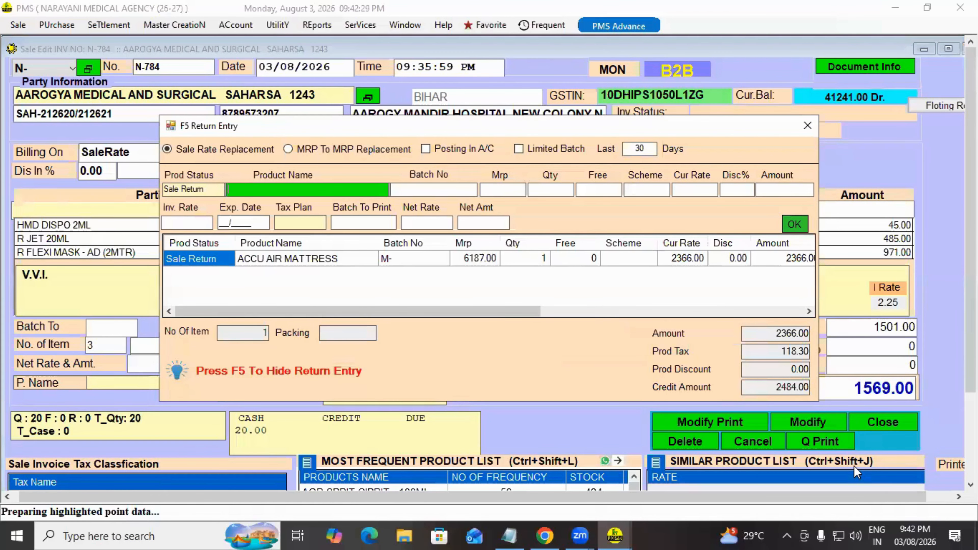
Hide the return entry and check the return credit in the invoice's Other Adjustment amount
key("F5")
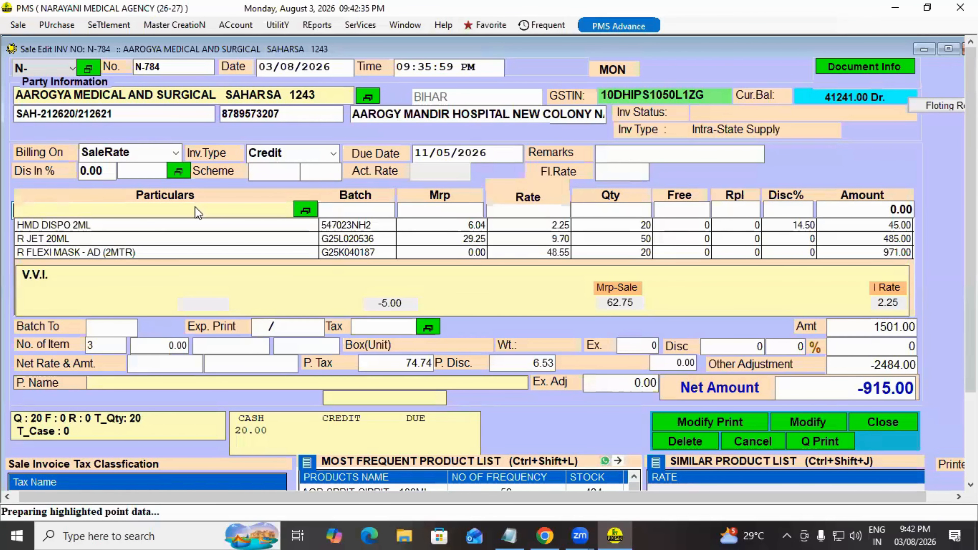
left_click(896, 362)
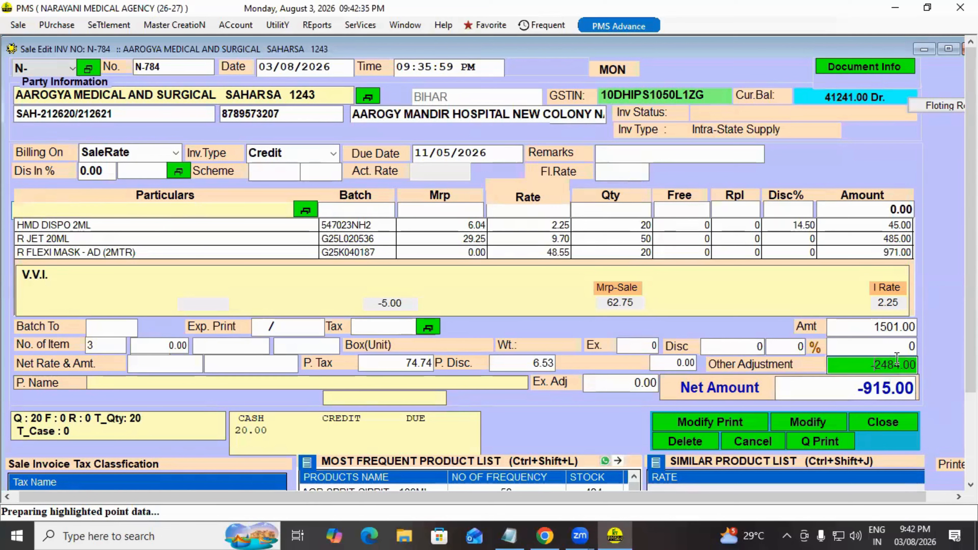
left_click_drag(901, 364, 875, 365)
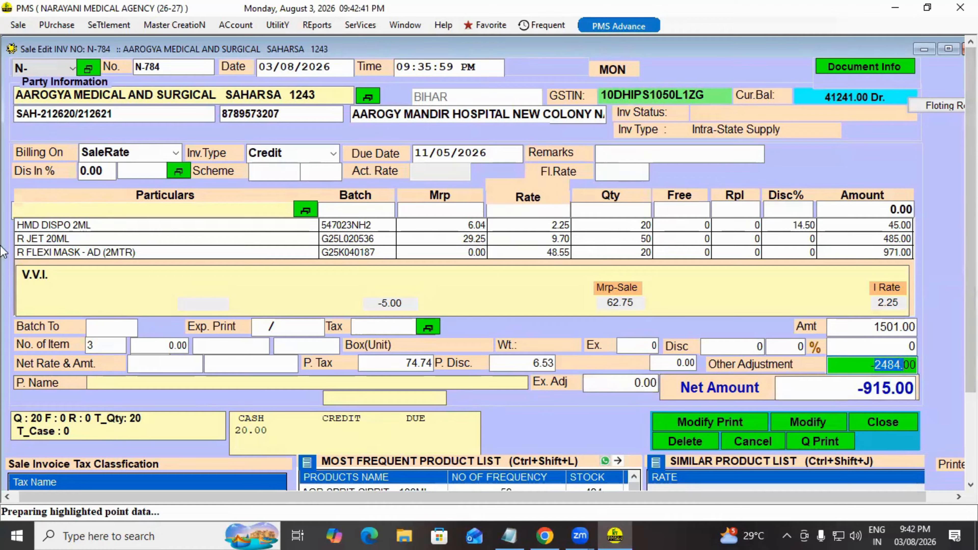
Open the party selection list from the party name and examine its columns, including state, pincode and BST number
left_click(109, 101)
double_click(135, 96)
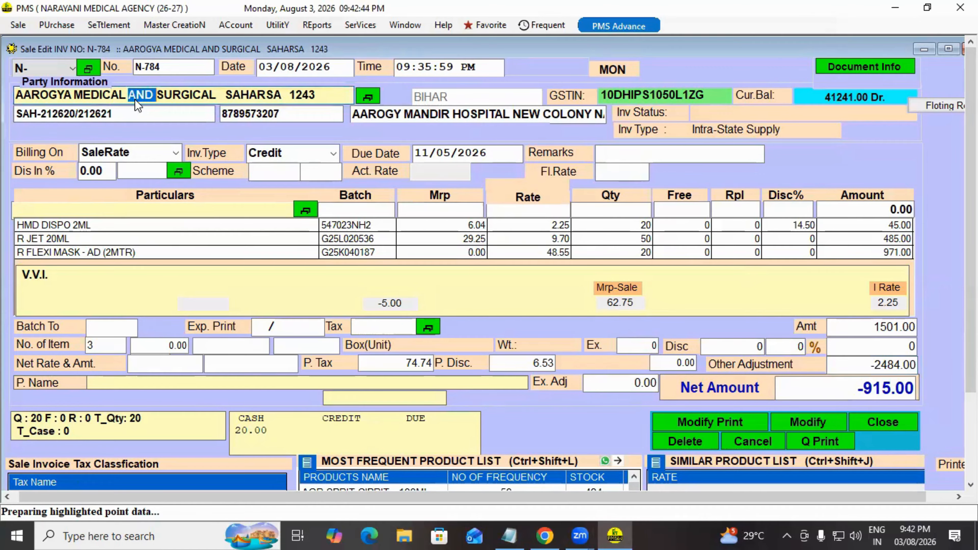
key("Left")
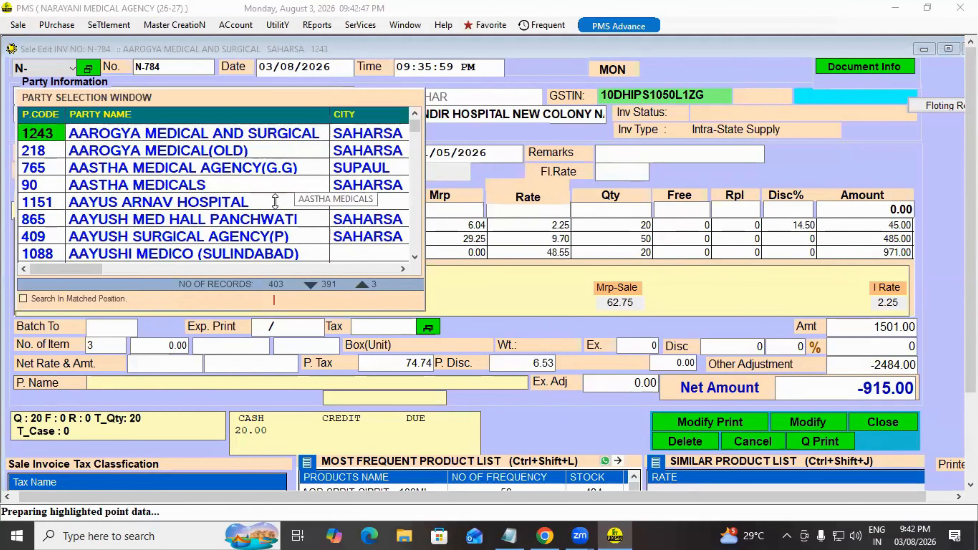
key("Right")
key("Right")
key("Right")
key("Left")
key("Left")
key("Left")
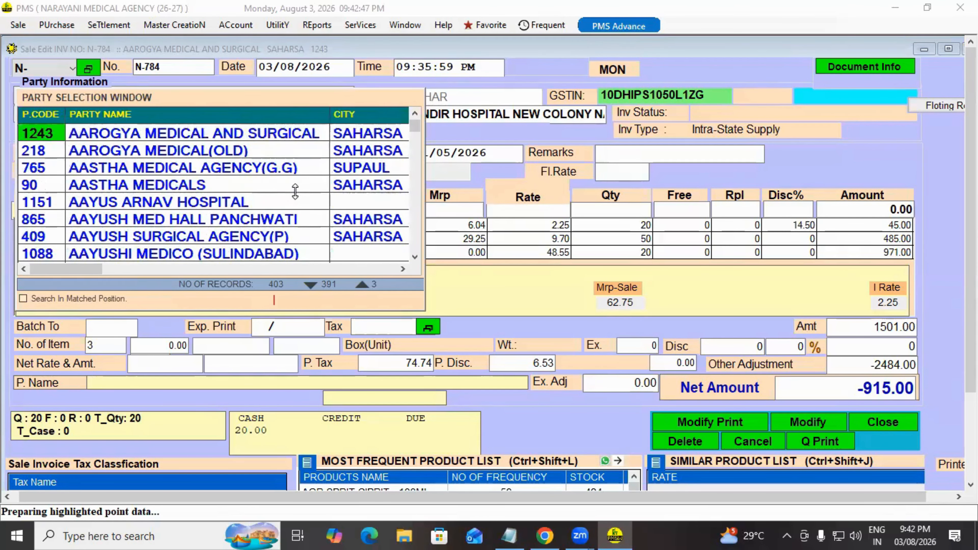
key("Right")
key("Right")
key("Right")
key("Right")
key("Right")
key("Right")
key("Right")
key("Right")
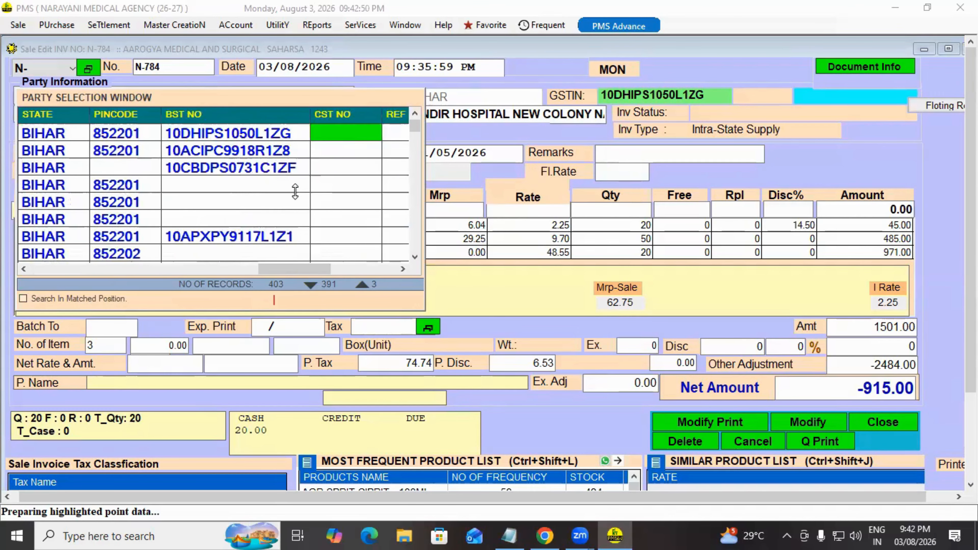
key("Right")
key("Right")
key("Right")
key("Right")
key("Left")
key("Left")
key("Left")
key("Left")
key("Left")
key("Left")
key("Left")
key("Left")
key("Left")
key("Left")
key("Left")
key("Left")
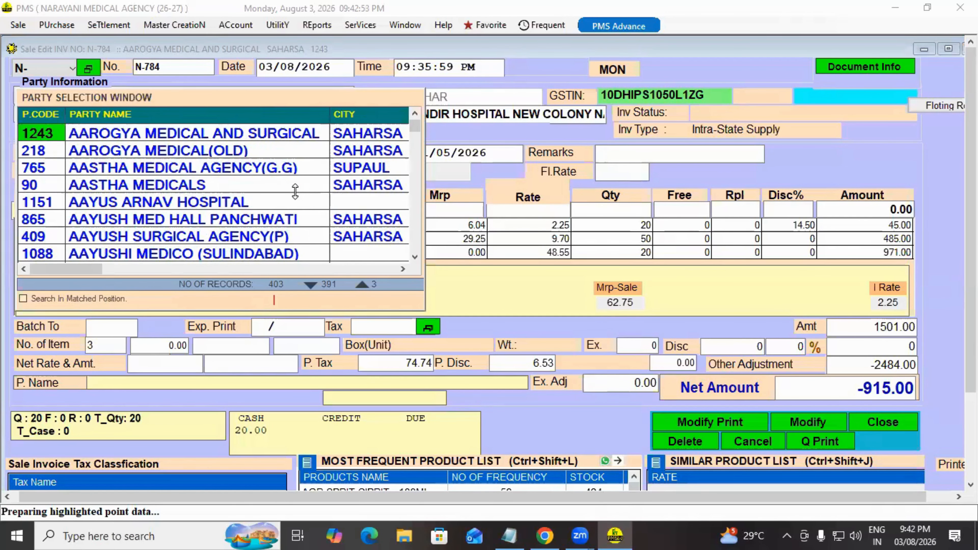
Search the party selection list on the PHONE1 column by the leading digits of a phone number
key("Right")
key("Right")
key("Right")
key("Right")
key("Right")
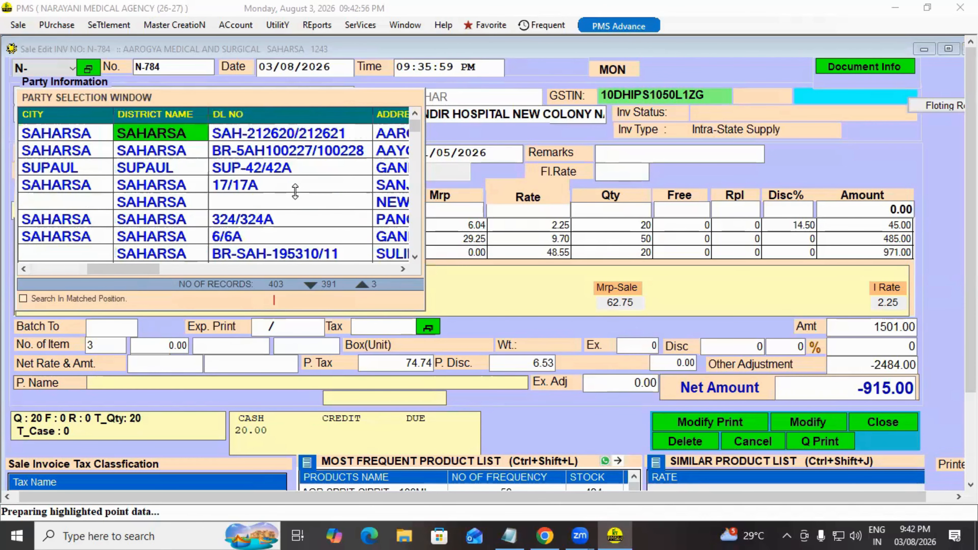
key("Right")
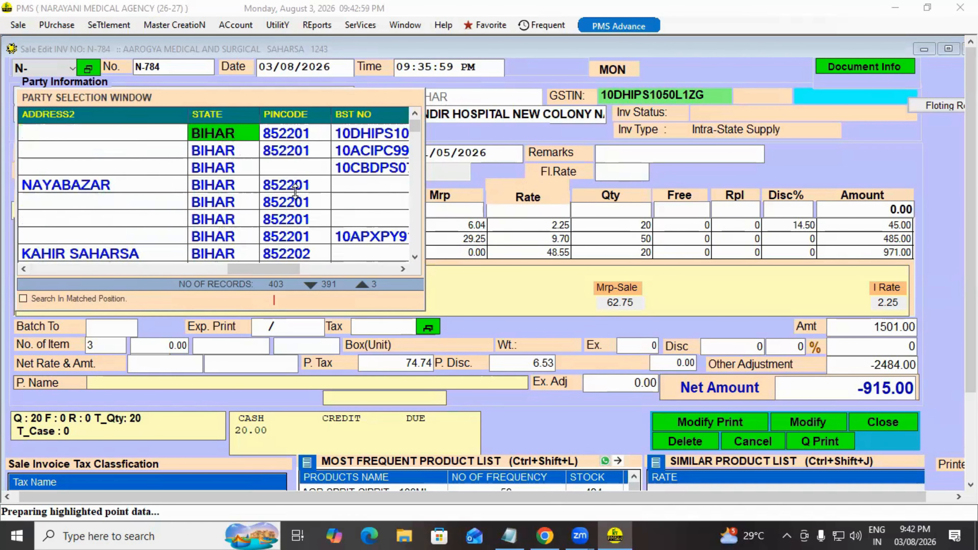
key("Right")
key("Right")
key("Right")
key("Right")
key("Right")
key("Right")
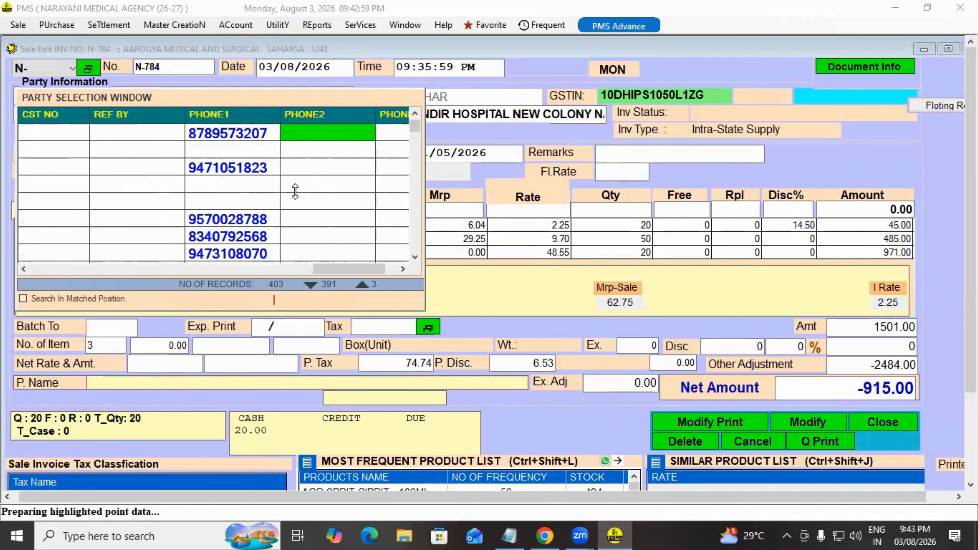
key("Left")
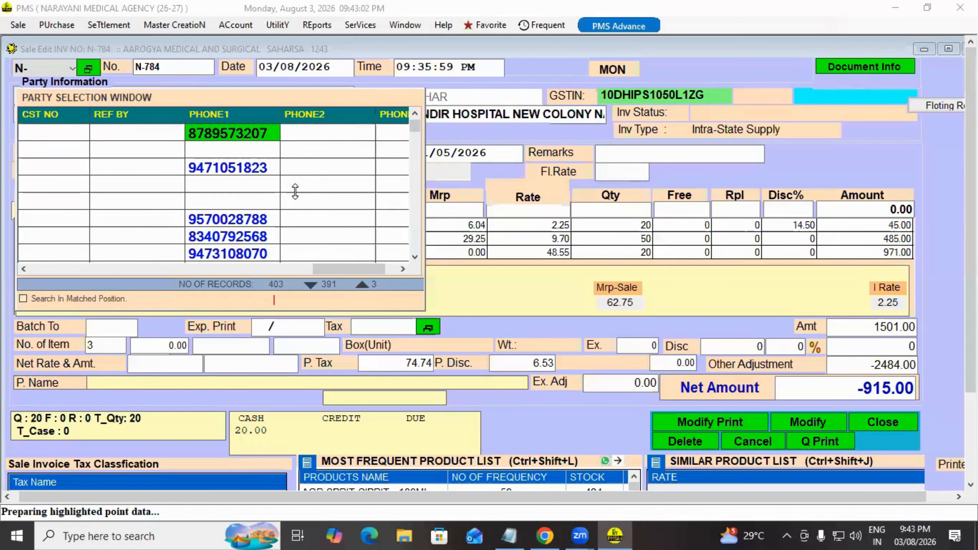
type("947")
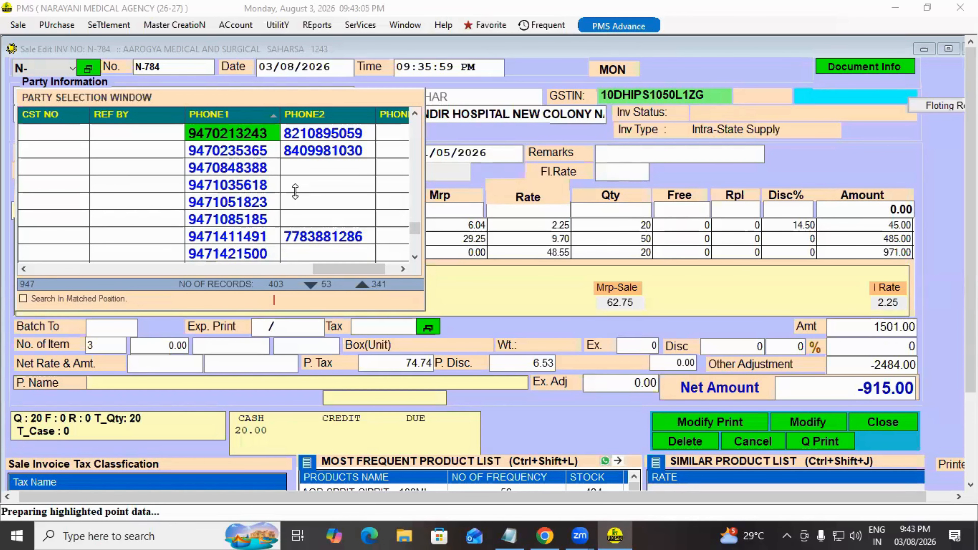
Examine the matching parties' names, cities, licence, address and phone columns, and close the party selection list
key("Left")
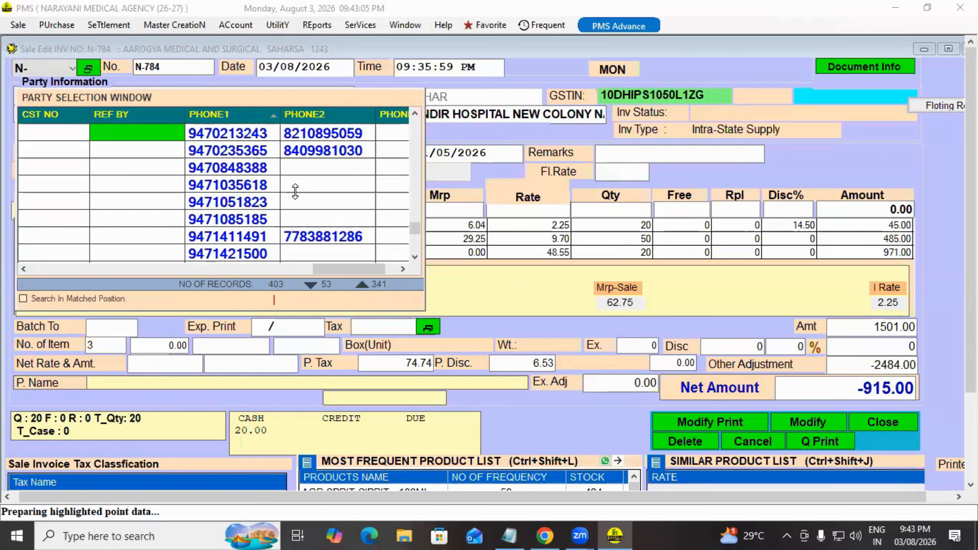
key("Left")
key("Left")
key("Left")
key("Left")
key("Left")
key("Left")
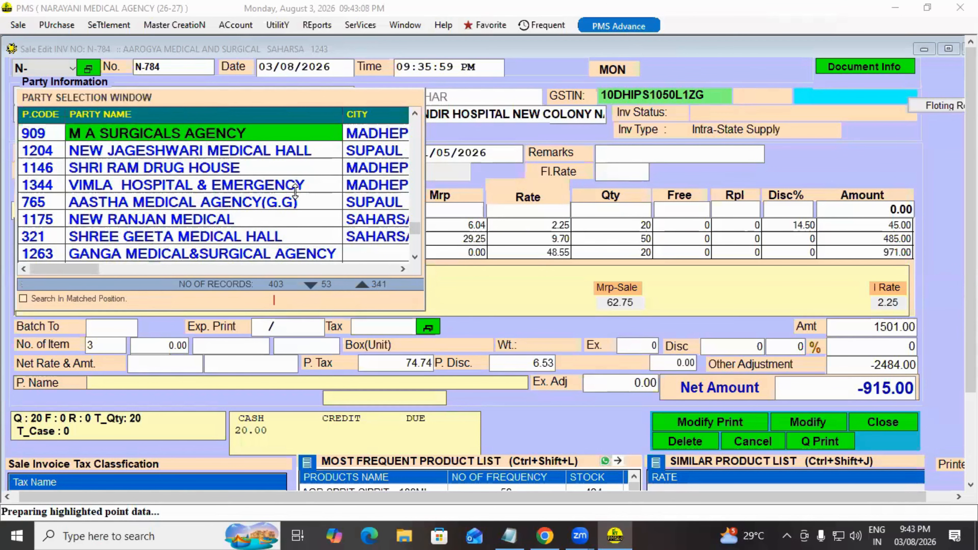
key("Right")
key("Right")
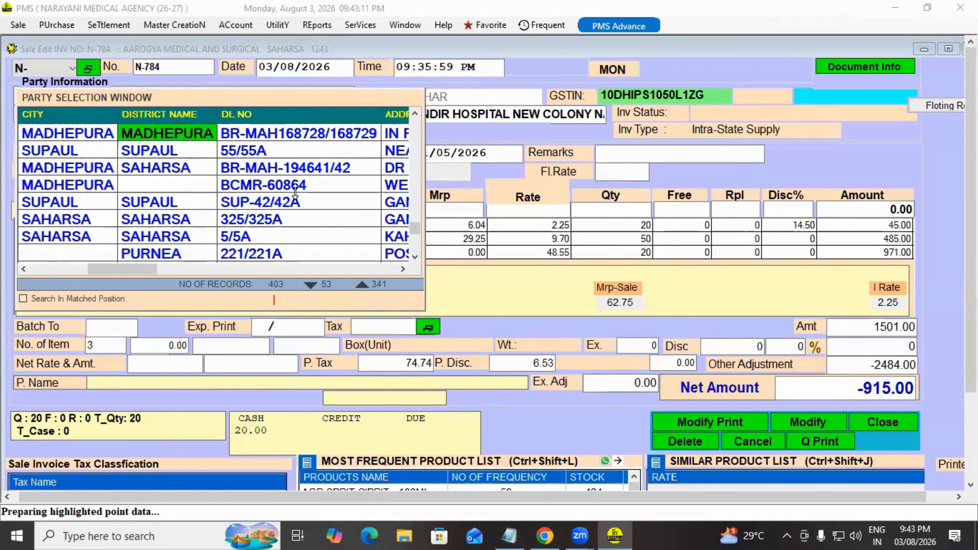
key("Right")
key("Right")
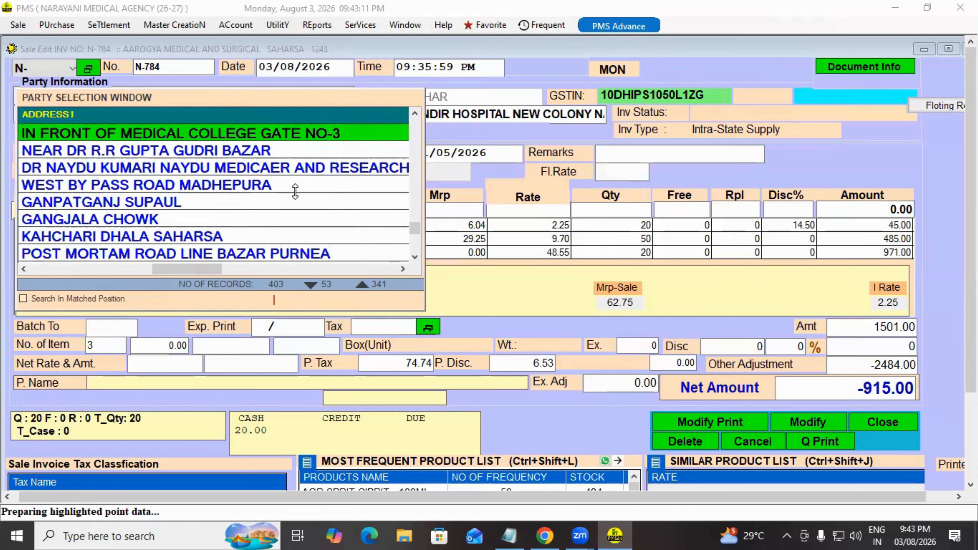
key("Left")
key("Left")
key("Home")
key("Down")
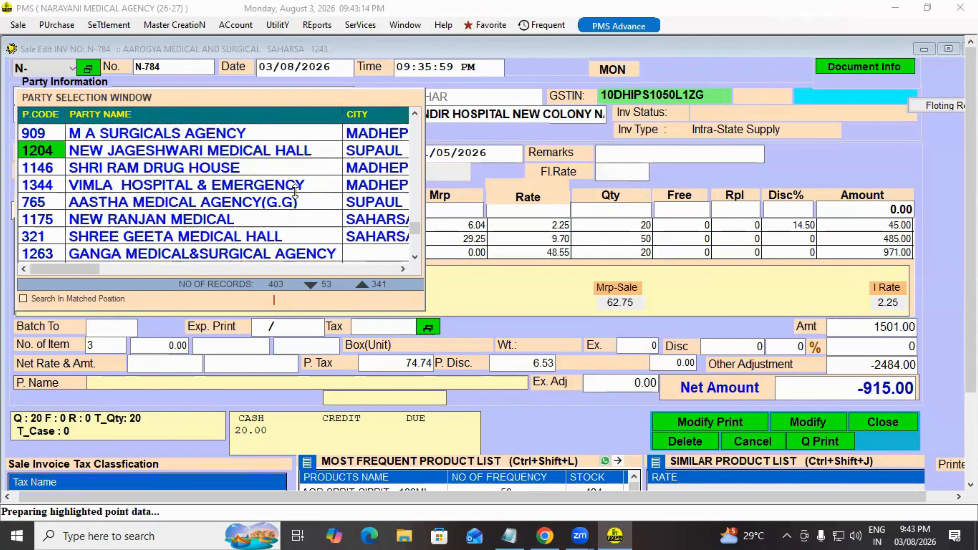
key("Down")
key("Down")
key("Right")
key("Right")
key("Right")
key("Right")
key("Right")
key("Right")
key("Right")
key("Right")
key("Right")
key("Right")
key("Right")
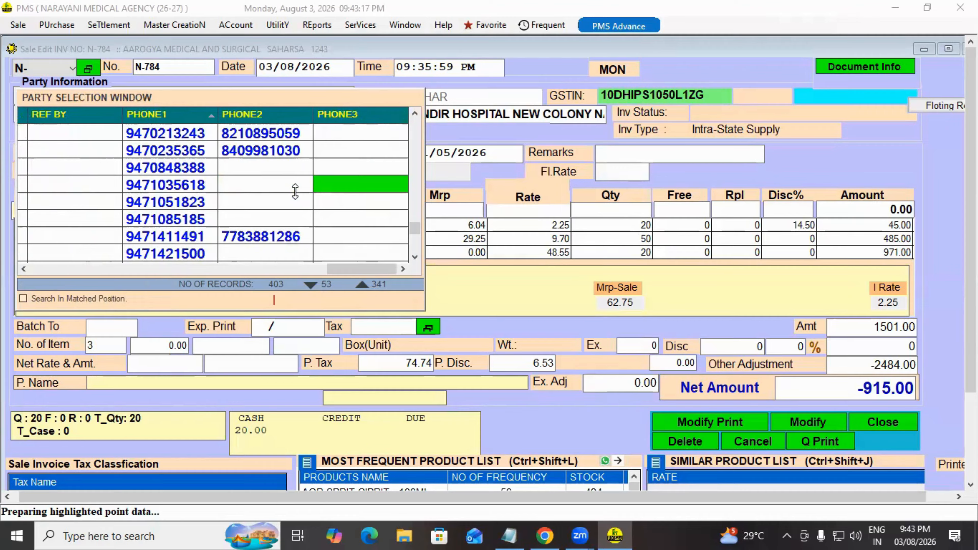
key("Escape")
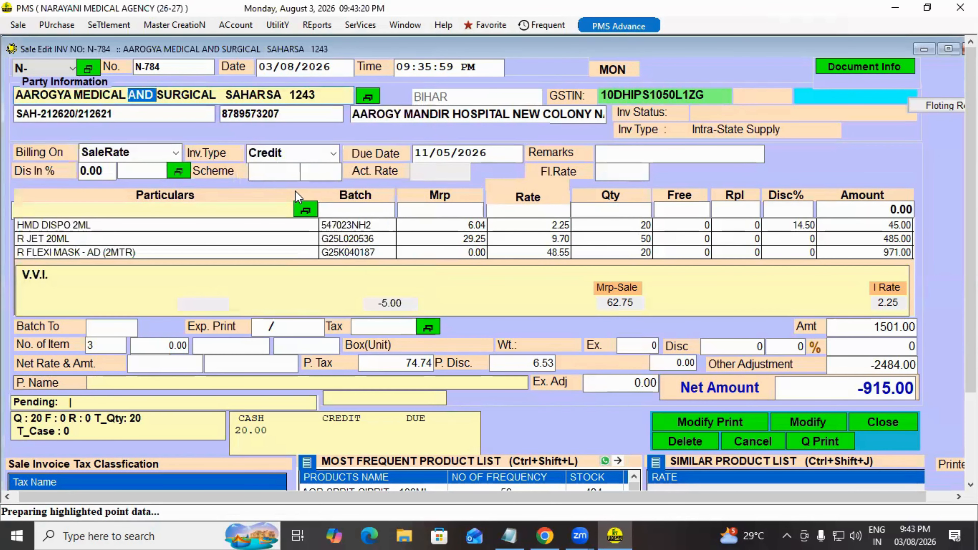
Open the sale invoice selection list and filter it by the party name AADARS MEDICOS
key("Escape")
key("Escape")
key("Escape")
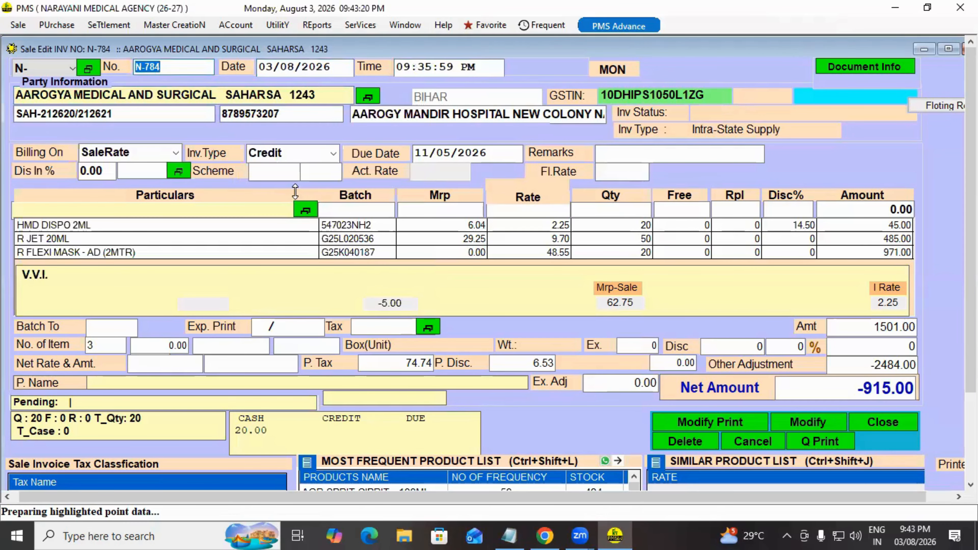
key("Return")
key("Down")
key("Down")
key("Up")
key("Up")
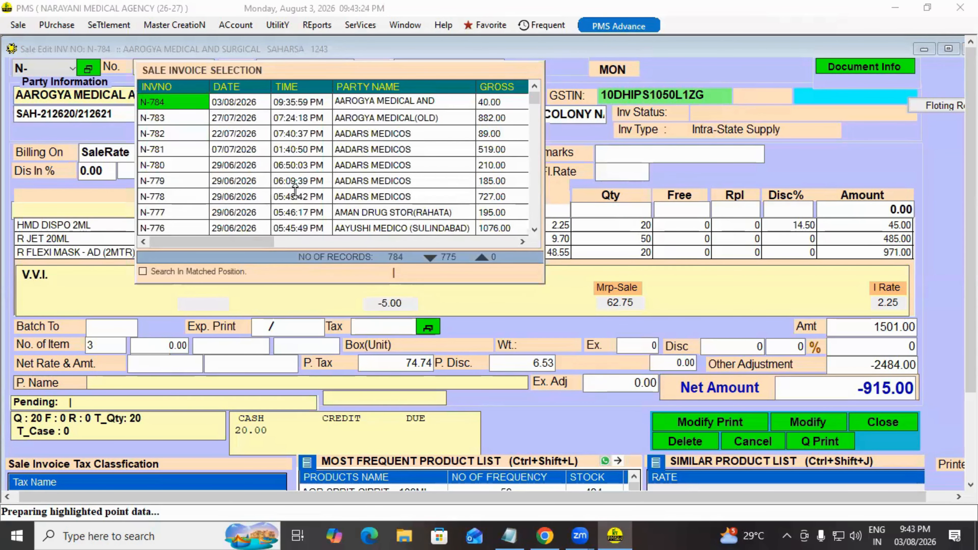
key("Right")
key("Right")
key("Right")
key("Down")
key("Down")
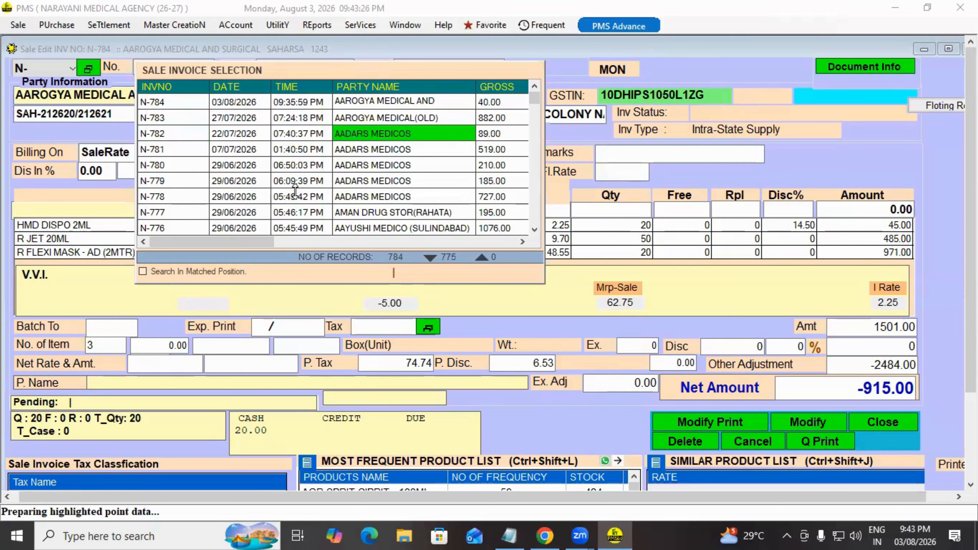
key("ctrl+f")
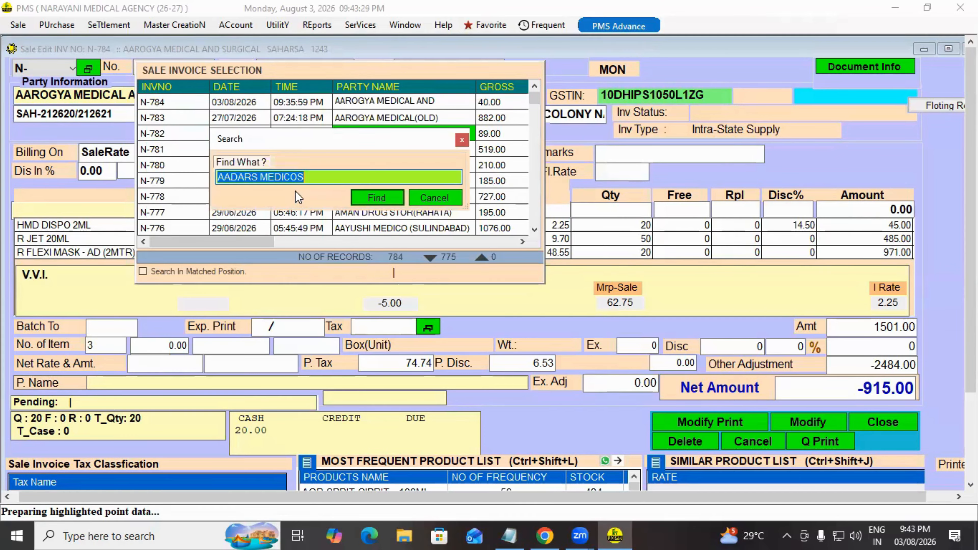
key("Return")
Look through the filtered AADARS MEDICOS invoices and their gross, item count and invoice type columns, and clear the filter
key("Down")
key("Down")
key("Down")
key("Down")
key("Down")
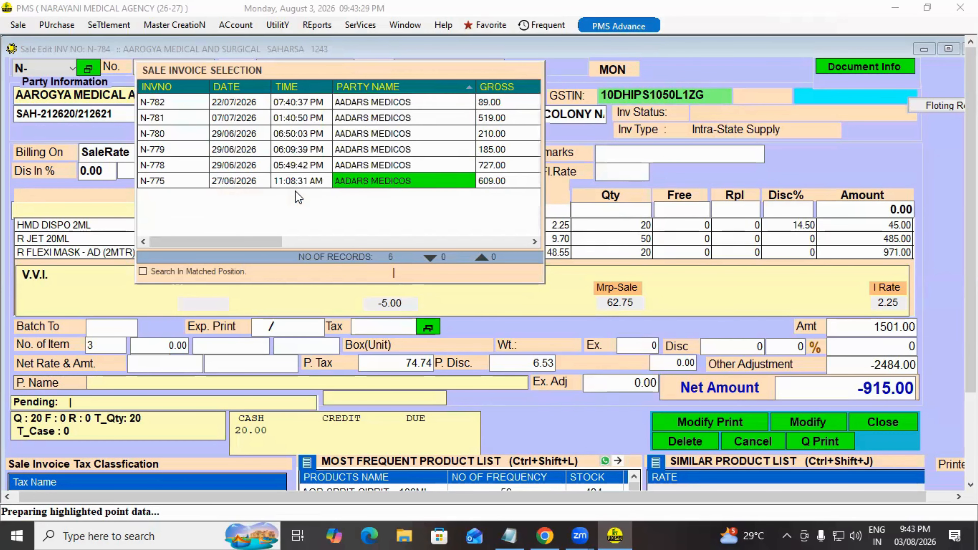
key("Right")
key("Right")
key("Right")
key("Left")
key("Left")
key("Left")
key("Left")
key("Left")
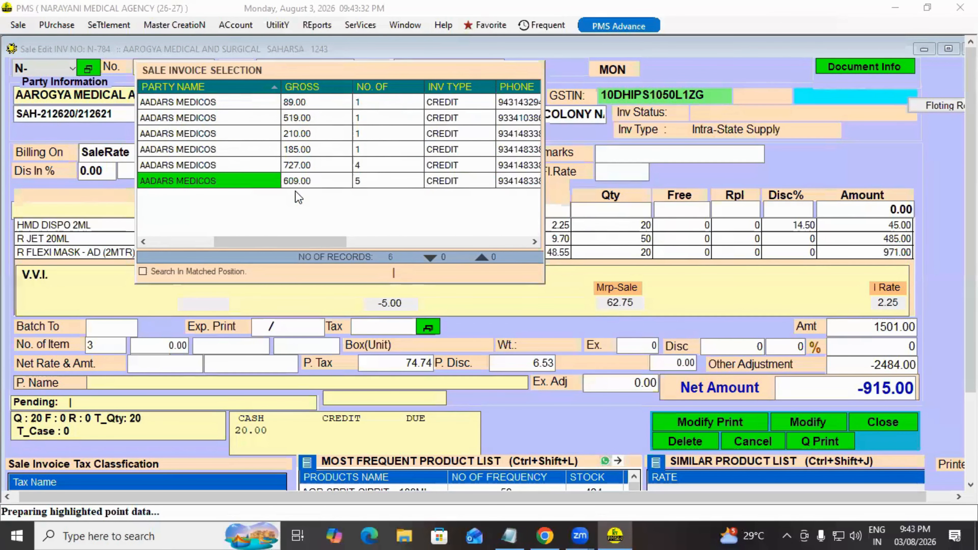
key("Escape")
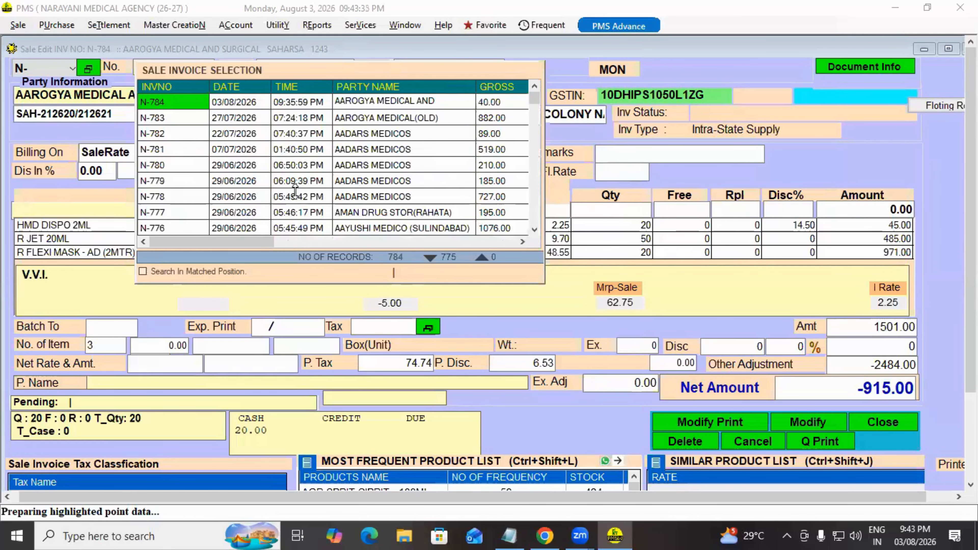
Search the sale invoice selection list on the GROSS column for 195 and look through the matching invoices
key("Down")
key("Right")
key("Right")
key("Right")
key("Right")
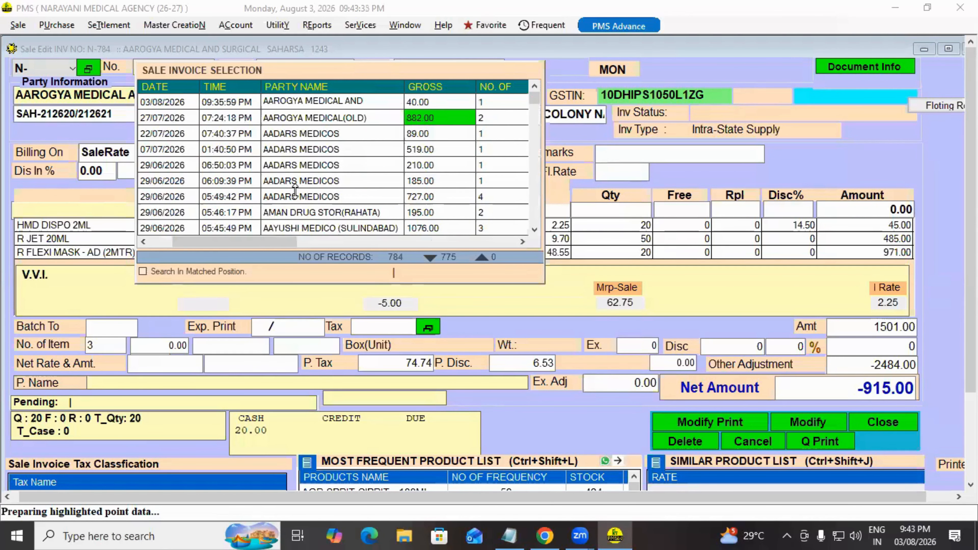
key("Down")
key("Down")
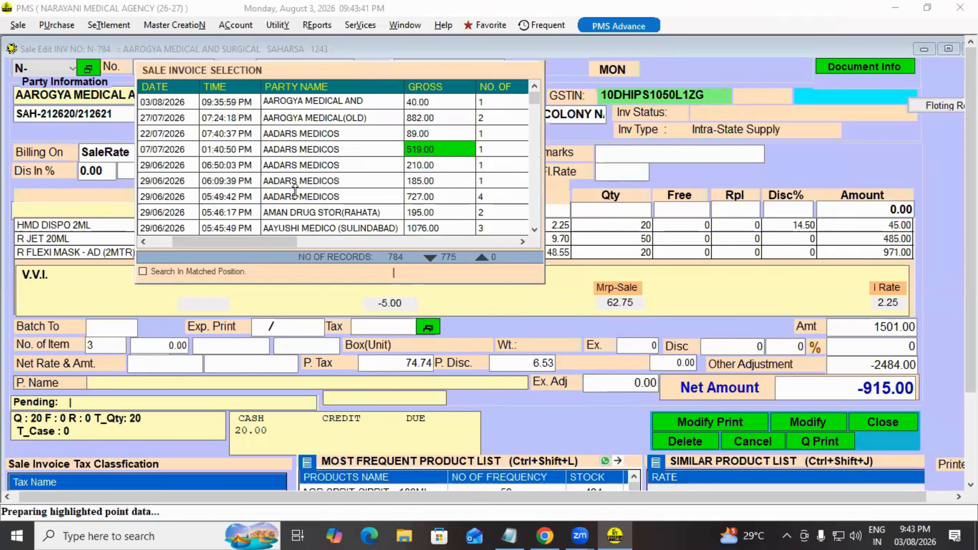
type("195")
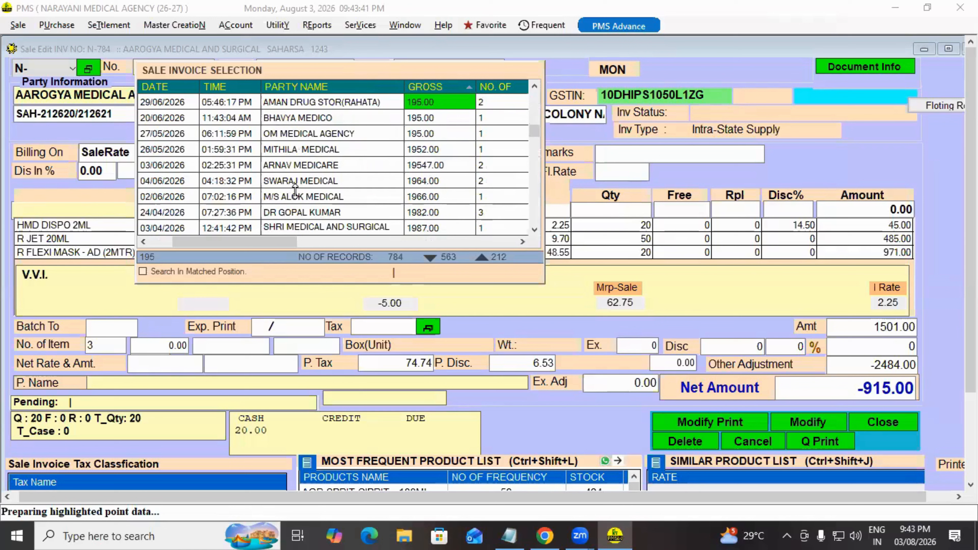
key("Down")
key("Down")
key("Up")
key("Up")
Search the sale invoice list on the item count column for 50 and browse down the rows to SAMMER MEDICAL AGENCY
key("Right")
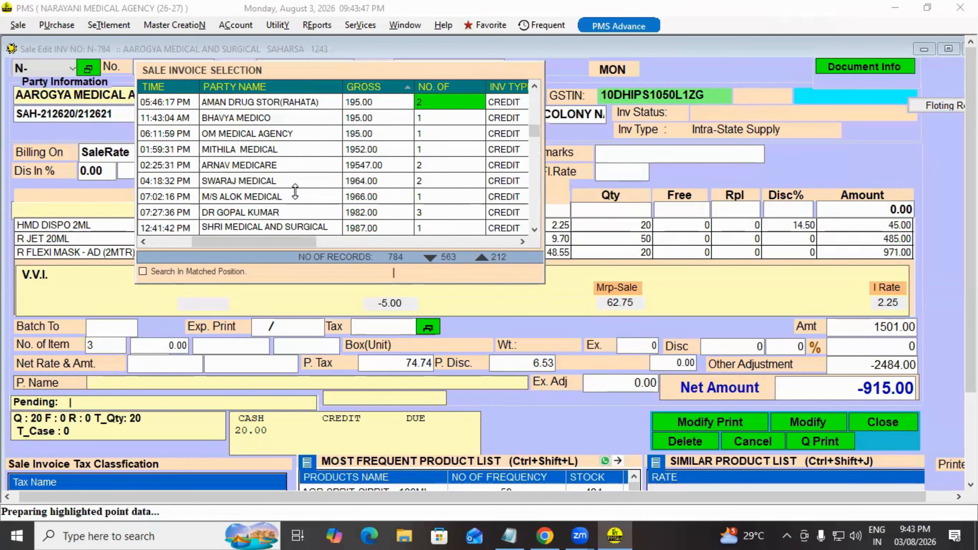
type("50")
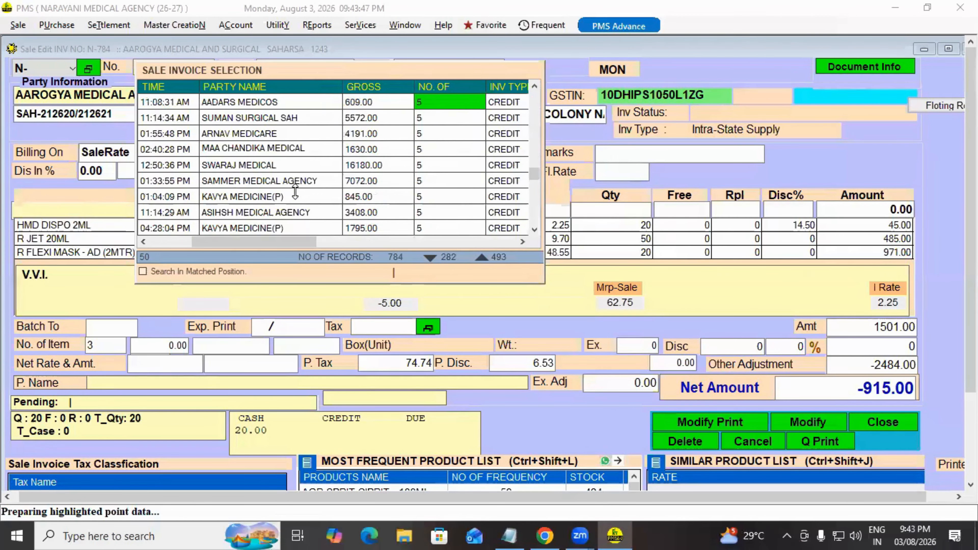
key("Down")
key("Down")
key("Down")
key("Down")
key("Down")
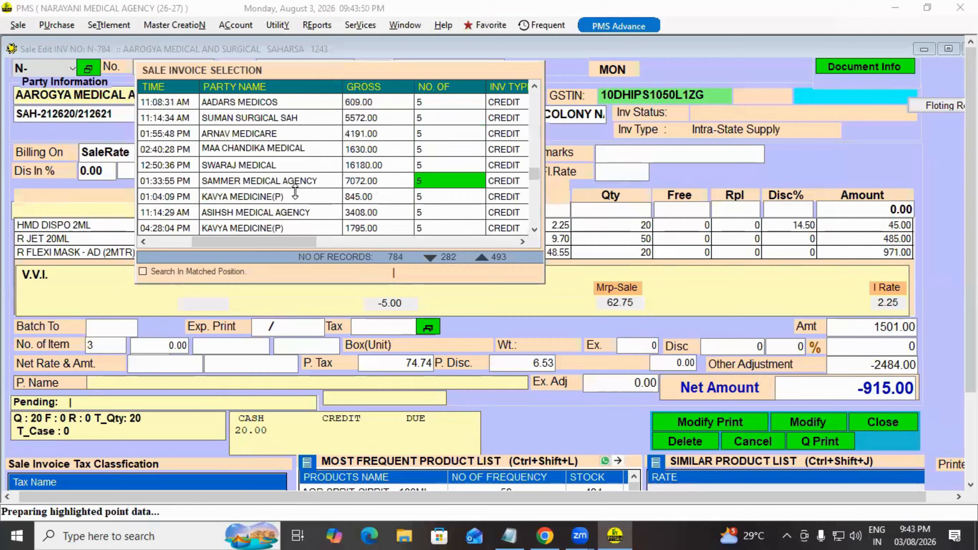
Load SAMMER MEDICAL AGENCY's sale invoice N-662 from the selection list for editing
key("Right")
key("Right")
key("Left")
key("Left")
key("Left")
key("Left")
key("Left")
key("Left")
key("Left")
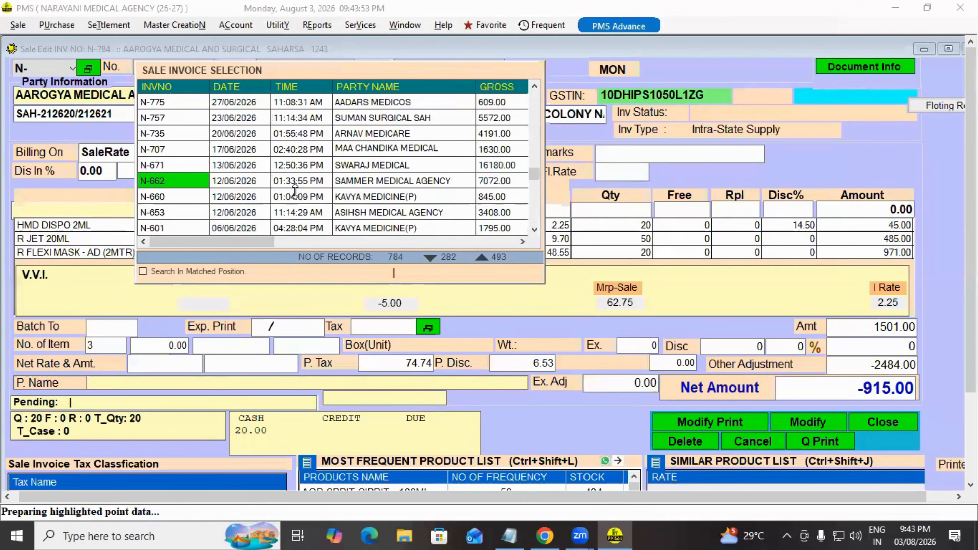
key("Return")
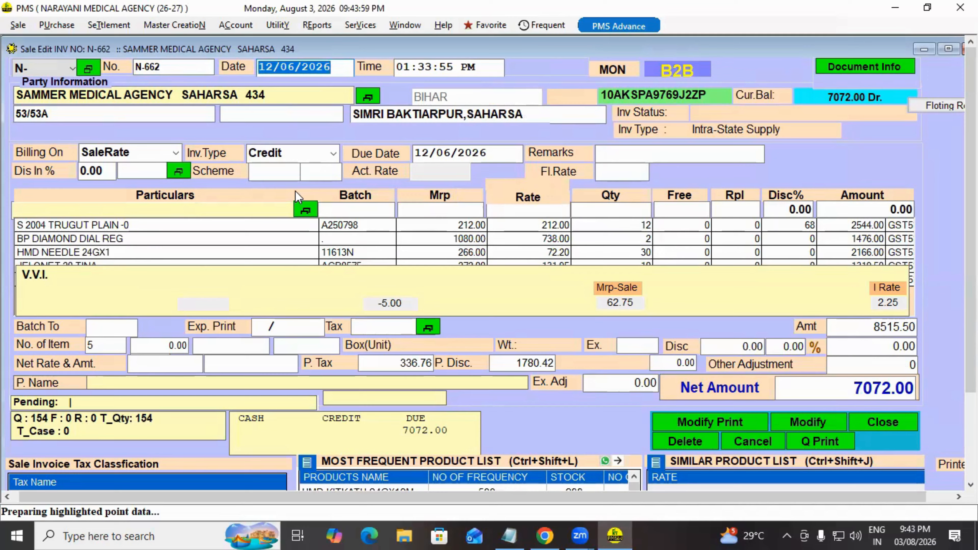
Open the bill-wise due details of SAMMER MEDICAL AGENCY from the invoice's party name and browse the sale bill entries
left_click(193, 97)
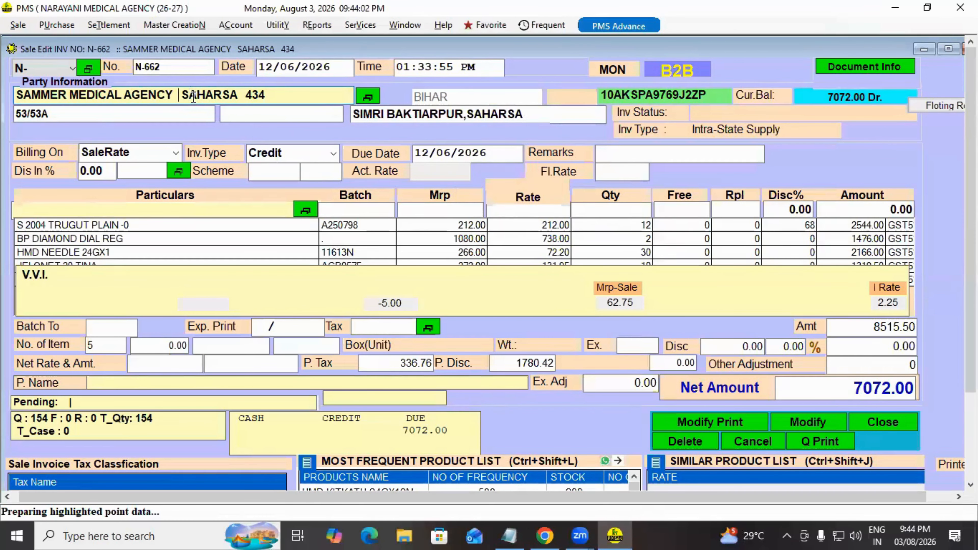
key("Left")
key("Left")
key("Left")
key("Left")
key("Left")
key("Left")
key("Left")
key("Left")
key("Left")
key("Left")
key("Left")
key("Left")
key("Left")
key("Left")
key("Left")
key("Left")
key("F5")
key("Down")
key("Down")
key("Down")
key("Down")
key("Down")
key("Down")
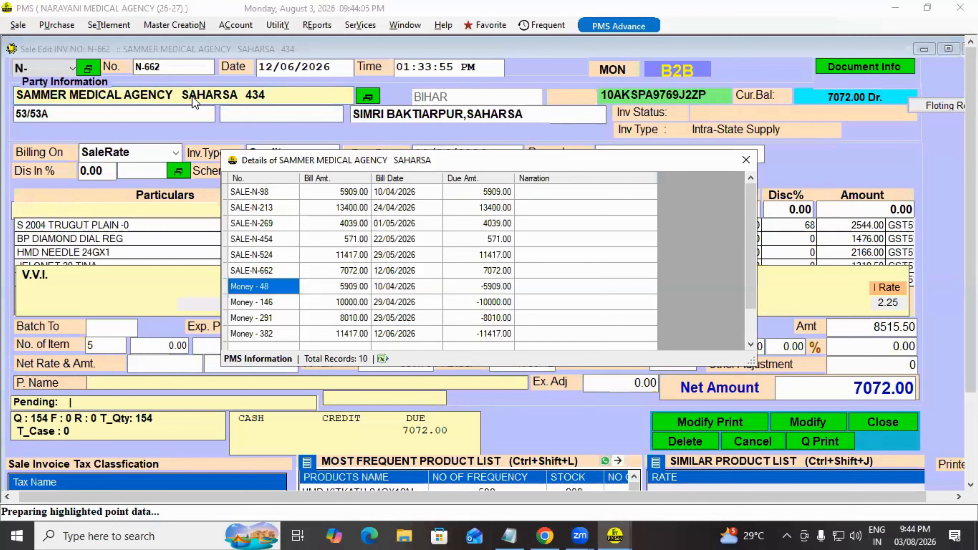
Examine the party's sale and money receipt entries with their bill amounts, dates and due amounts, and close the details
key("Down")
key("Down")
key("Down")
key("Down")
key("Down")
key("Down")
key("Up")
key("Up")
key("Up")
key("Up")
key("Up")
key("Up")
key("Up")
key("Up")
key("Up")
key("Up")
key("Up")
key("Up")
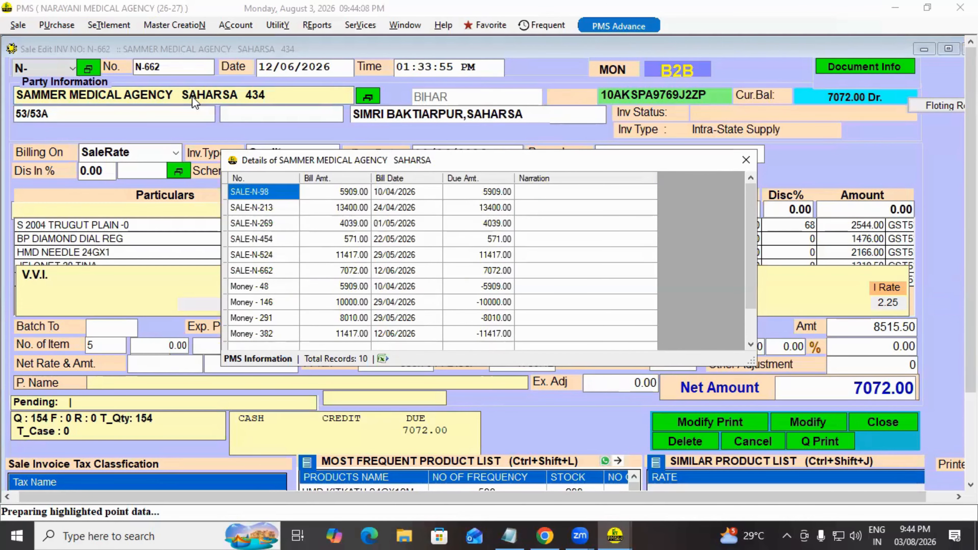
key("Down")
key("Down")
key("Down")
key("Down")
key("Down")
key("Down")
key("Down")
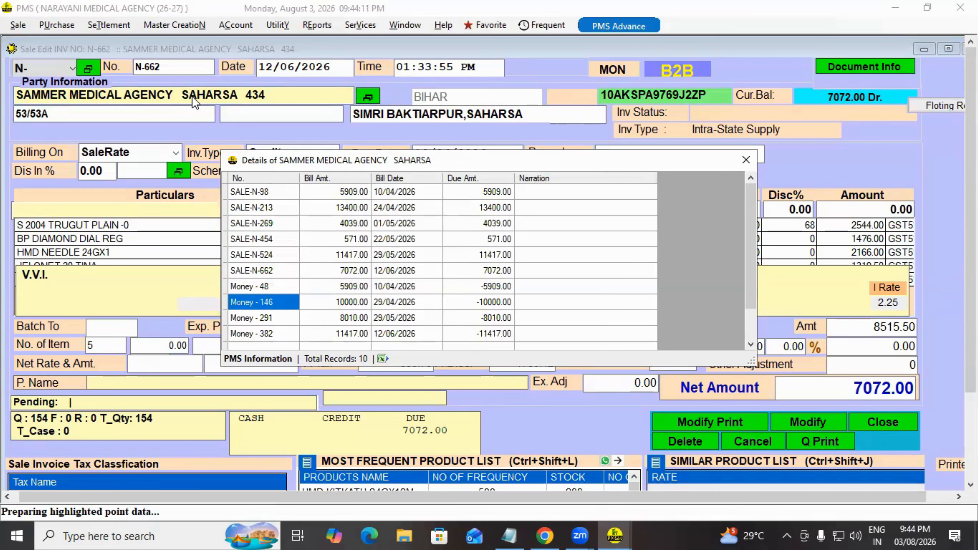
key("Down")
key("Down")
key("Down")
key("Down")
key("Up")
key("Up")
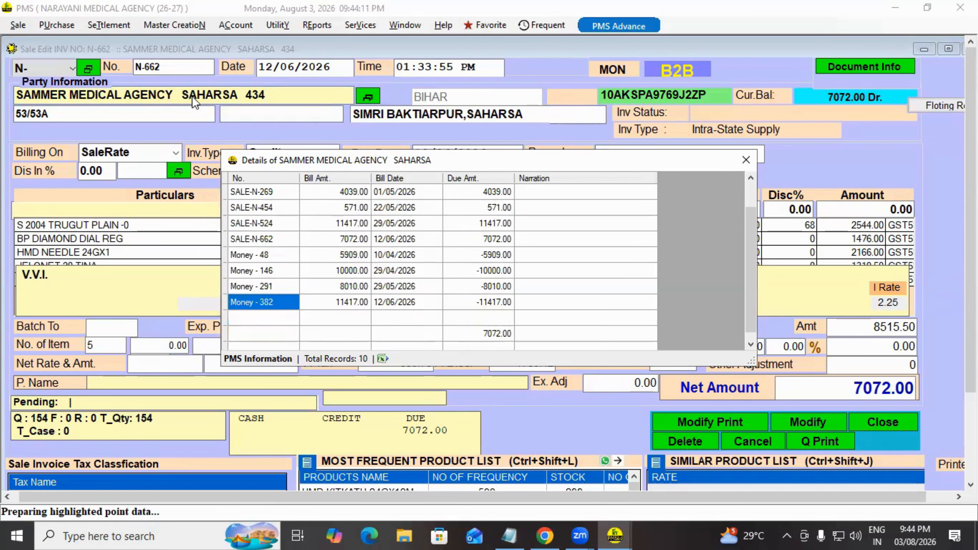
key("Up")
key("Up")
key("Up")
key("Up")
key("Up")
key("Up")
key("Up")
key("Up")
key("Up")
key("Right")
key("Right")
key("Right")
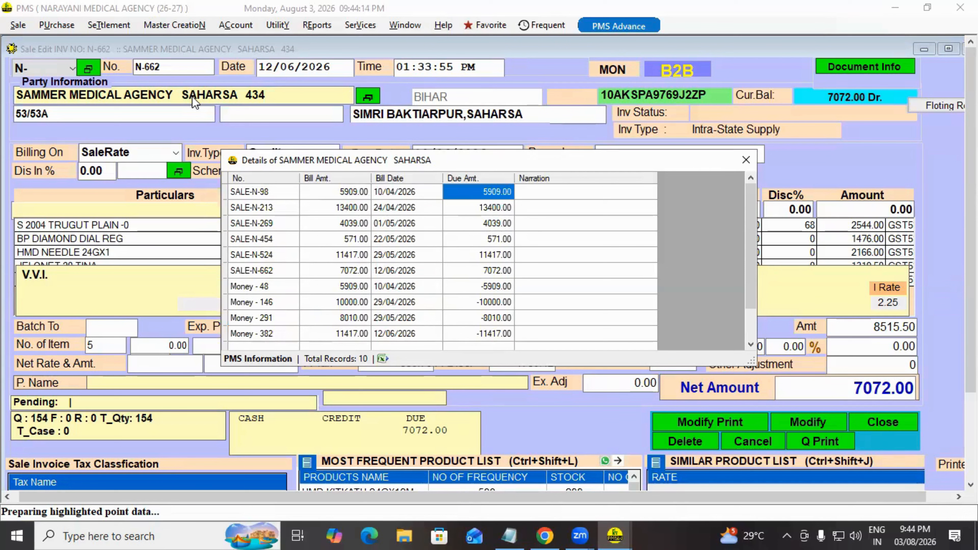
key("Escape")
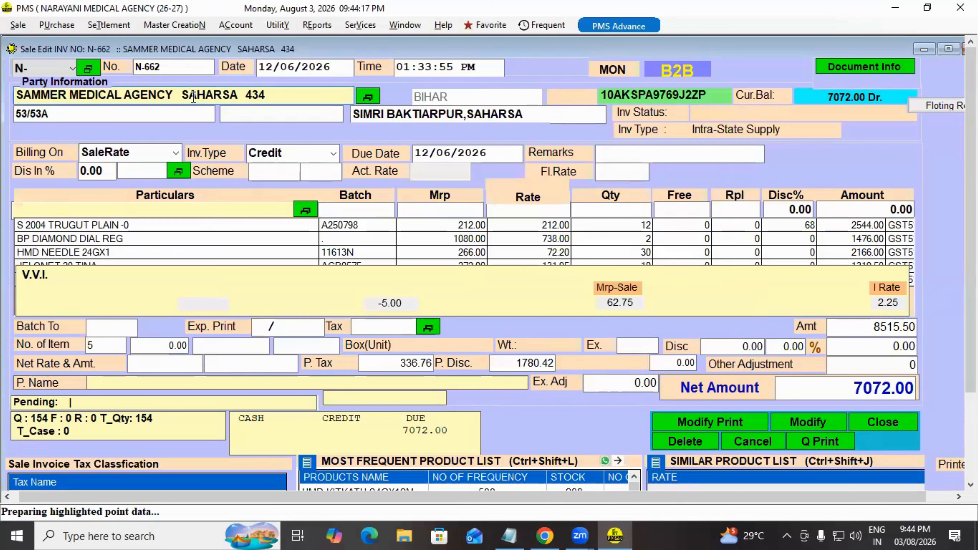
Reopen the party's bill-wise details, check the SALE-N-662 entry, and close the details
key("ctrl+d")
key("Right")
key("Right")
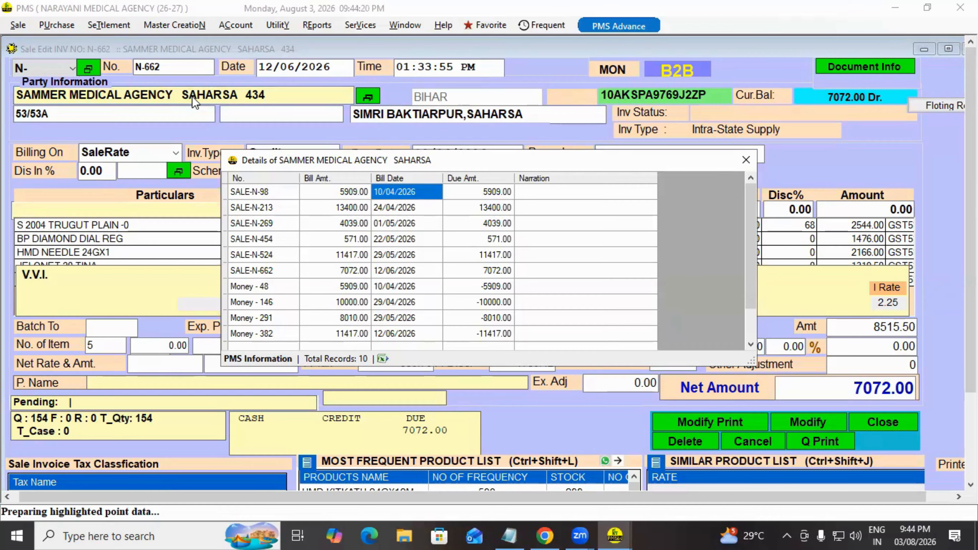
left_click(271, 269)
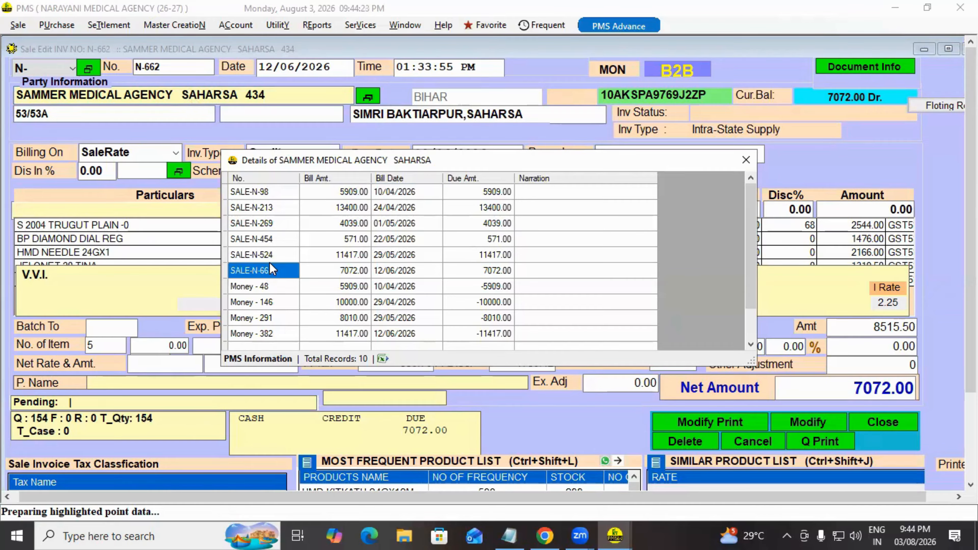
key("Escape")
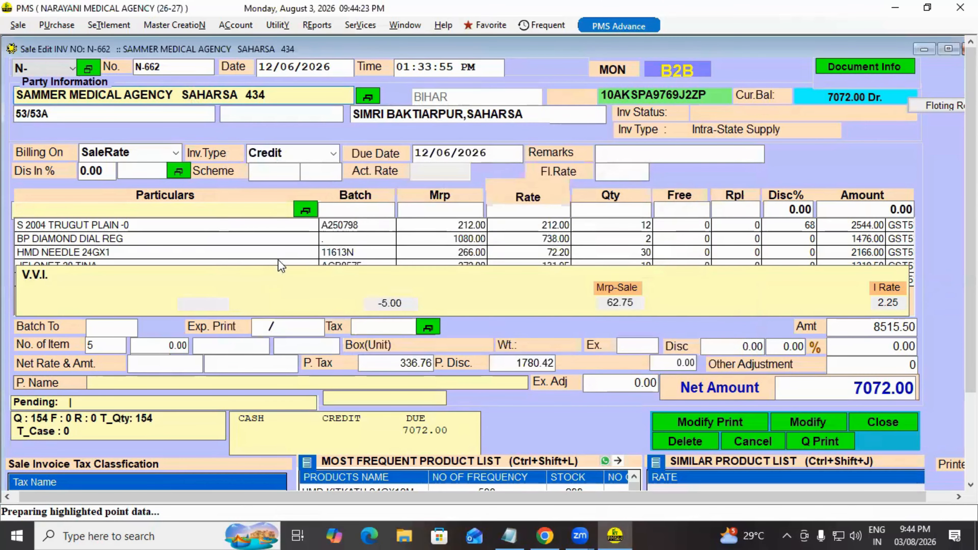
Open the ledger of SAMMER MEDICAL AGENCY and inspect the SALE-N-213 sale and MRT-48 bank receipt entries
double_click(255, 103)
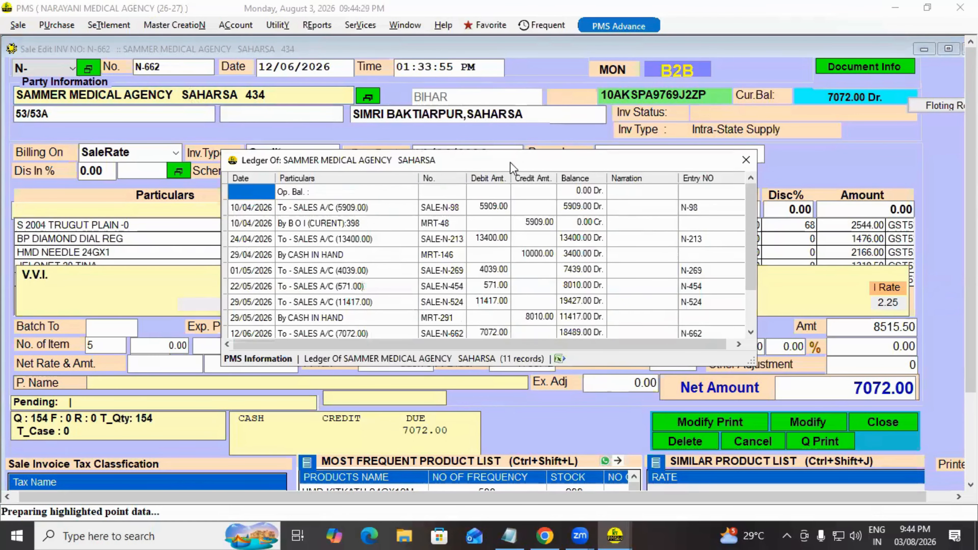
left_click(394, 231)
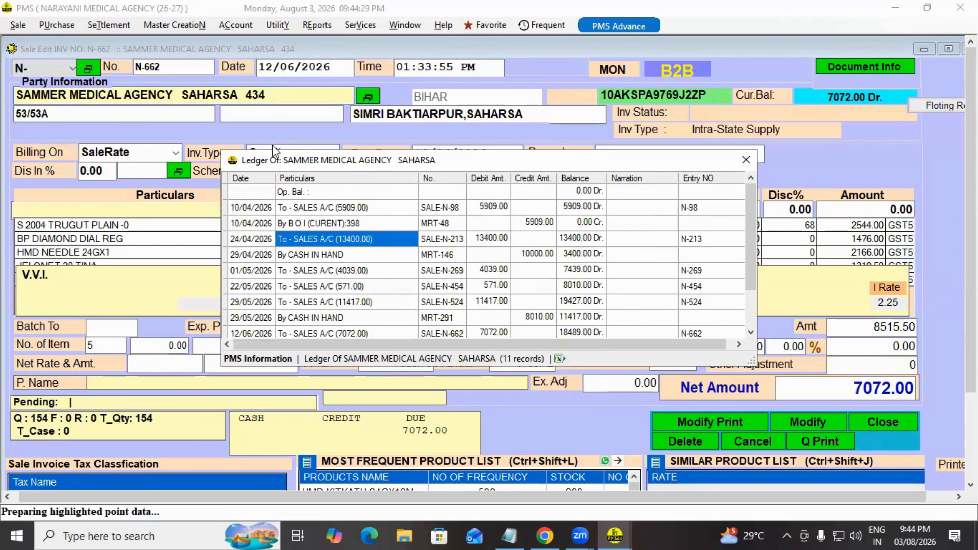
left_click(400, 223)
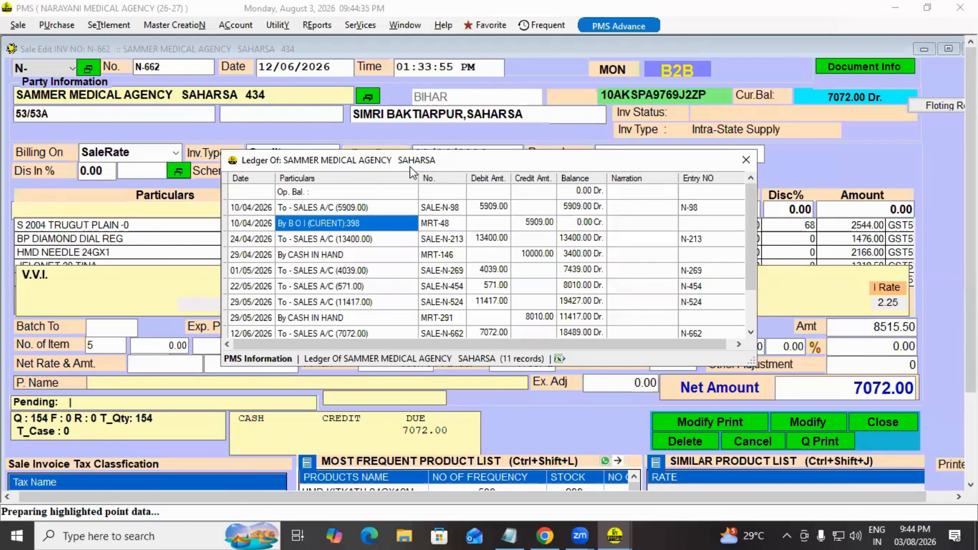
key("Up")
key("Up")
key("Left")
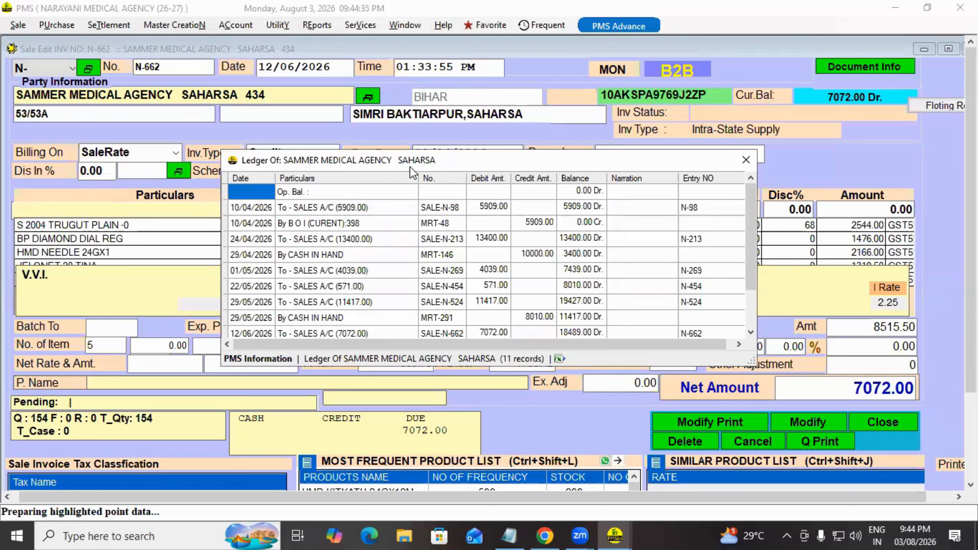
Examine the ledger's date, particulars, number, debit, credit, balance, narration and entry number columns for the first entries
key("Right")
key("Right")
key("Right")
key("Right")
key("Right")
key("Right")
key("Right")
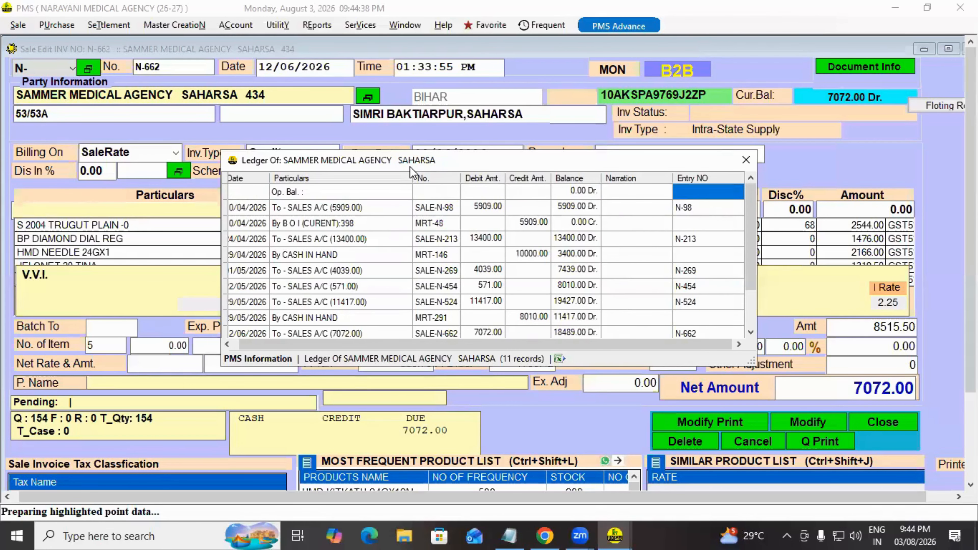
key("Left")
key("Left")
key("Left")
key("Left")
key("Left")
key("Left")
key("Left")
key("Right")
key("Right")
key("Right")
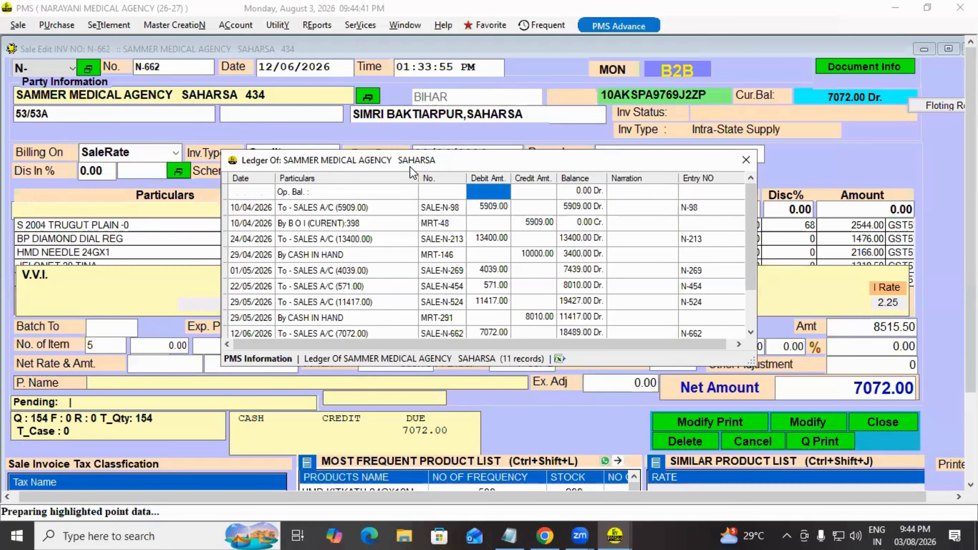
key("Left")
key("Left")
key("Left")
key("Down")
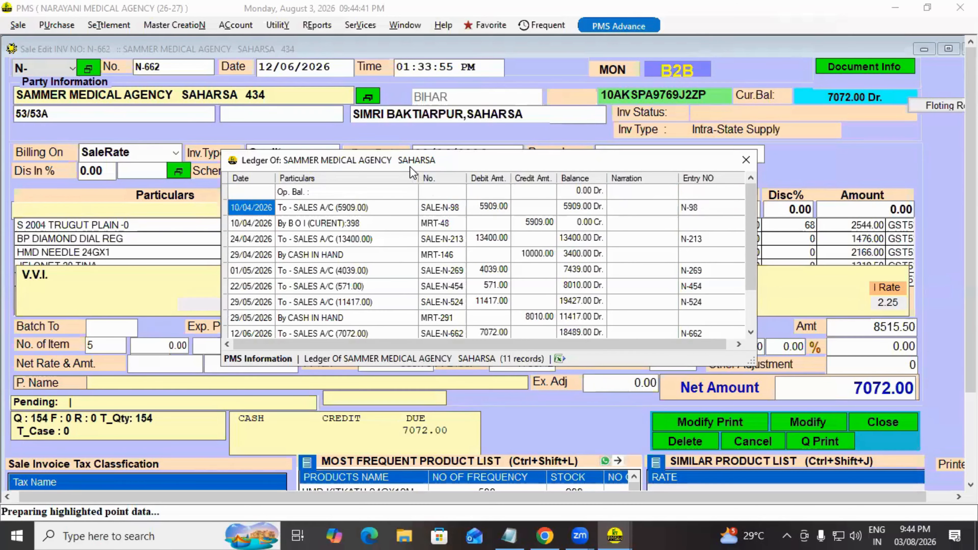
key("Right")
key("Right")
key("Left")
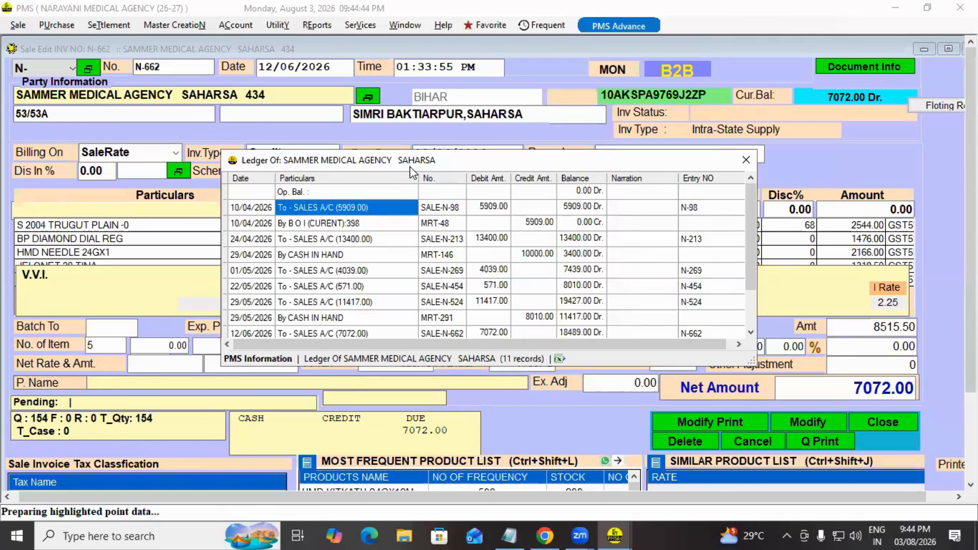
key("Right")
key("Right")
key("Right")
key("Right")
key("Down")
key("Left")
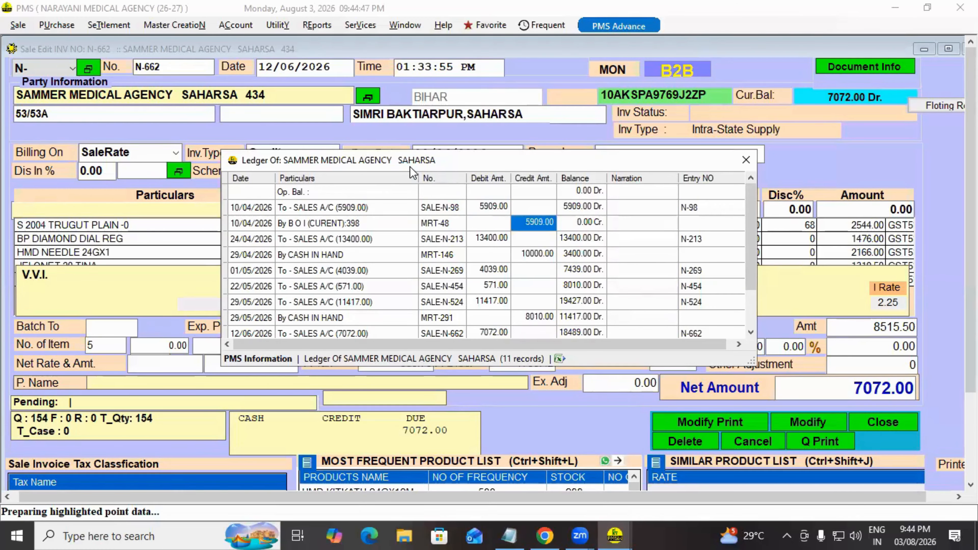
Look through the remaining ledger entries down to the debit, credit and balance totals, and close the ledger
key("Down")
key("Down")
key("Down")
key("Down")
key("Down")
key("Down")
key("Down")
key("Down")
key("Down")
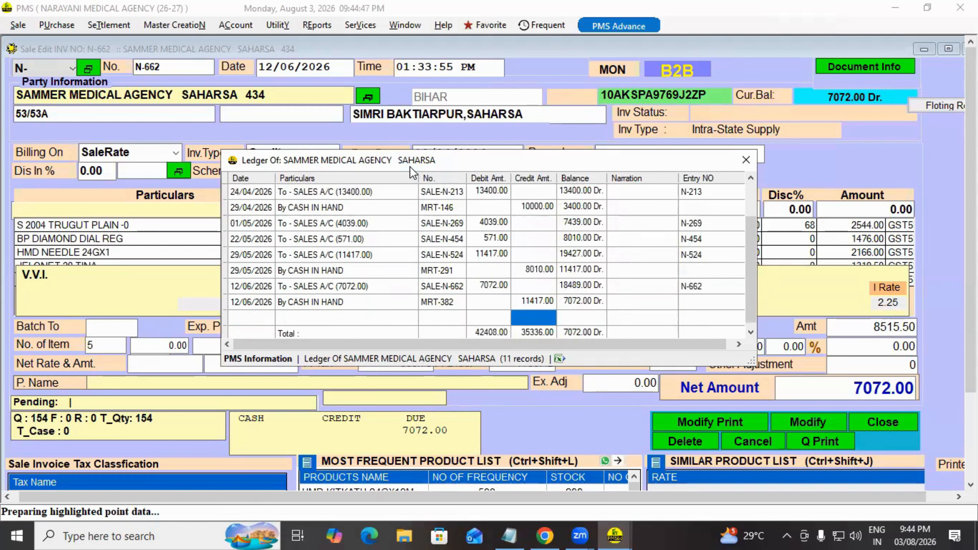
key("Down")
key("Right")
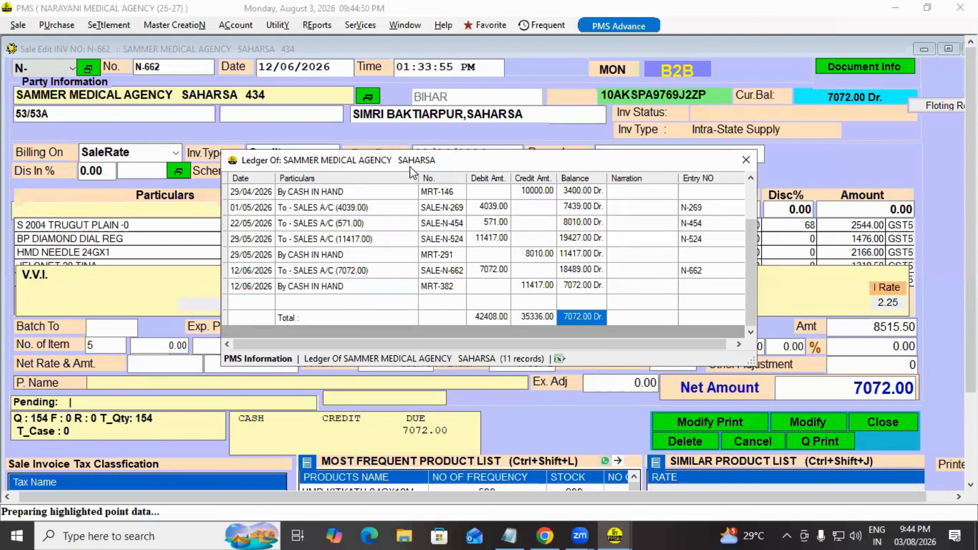
key("Up")
key("Up")
key("Up")
key("Up")
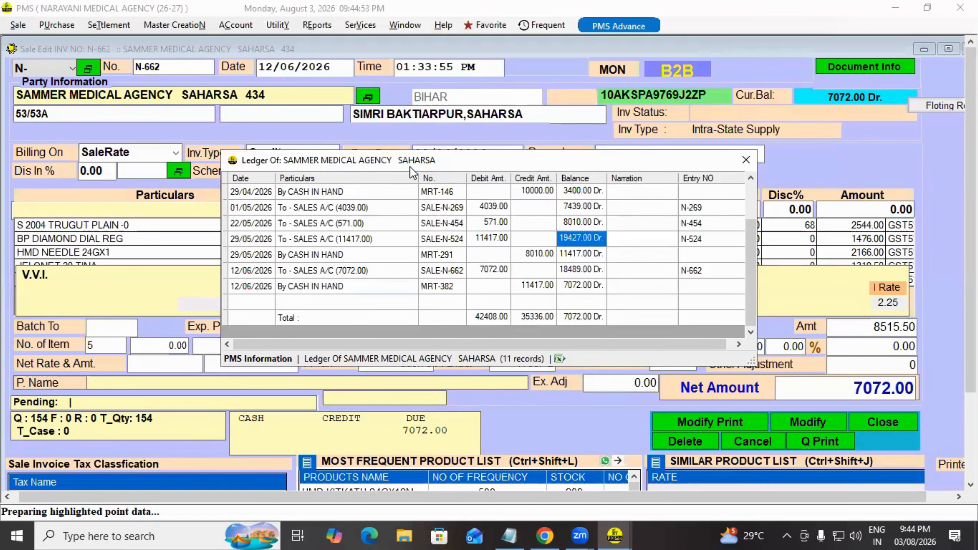
key("Right")
key("Left")
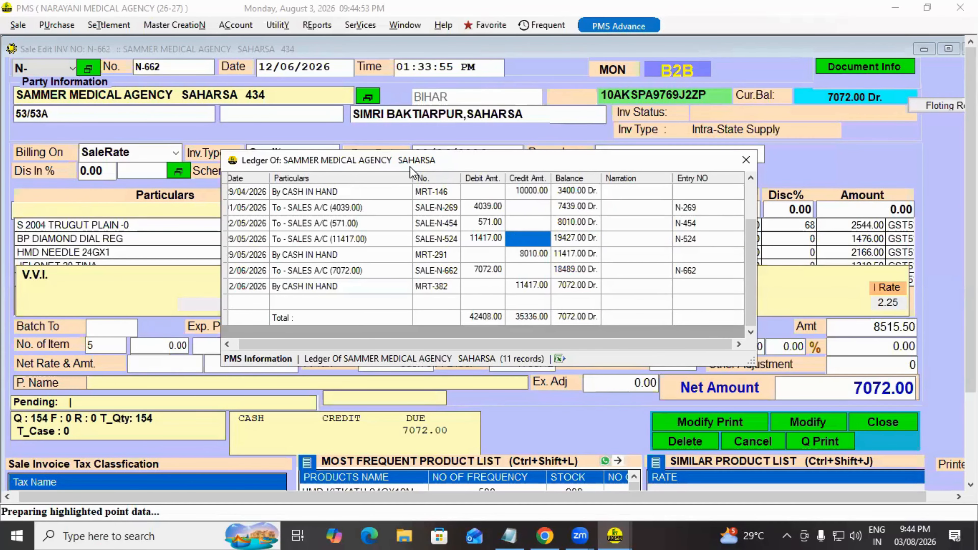
key("Home")
key("Escape")
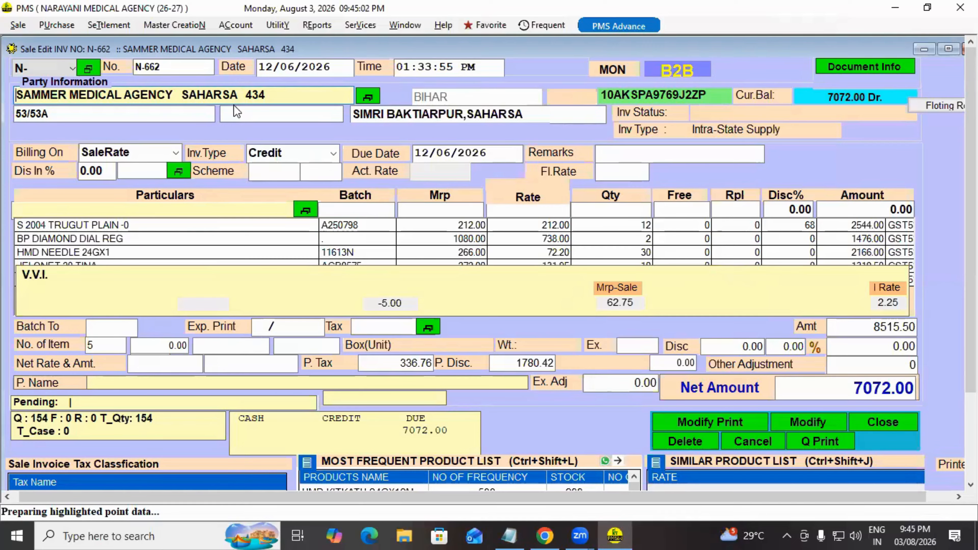
Check the party address, Particulars, Remarks and Fl.Rate fields of sale invoice N-662
left_click(234, 113)
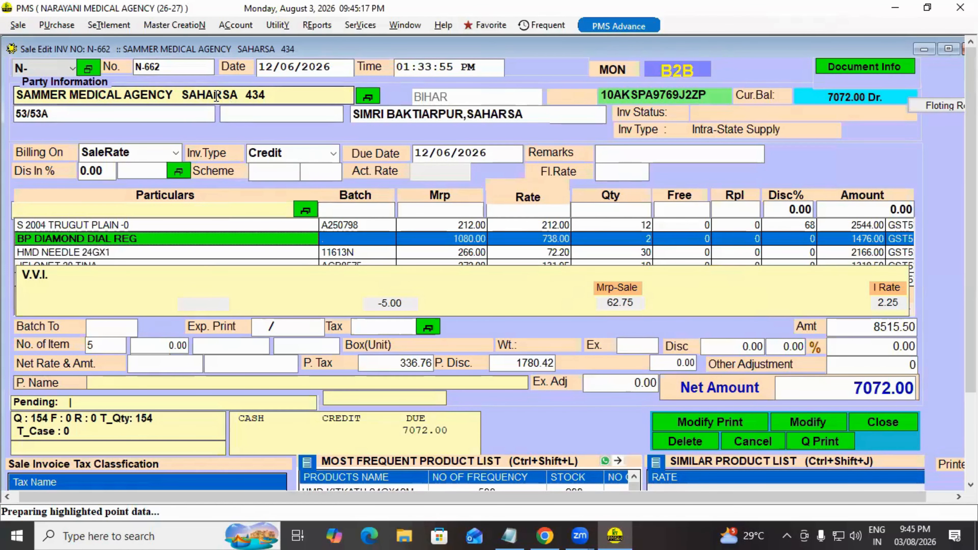
left_click(213, 209)
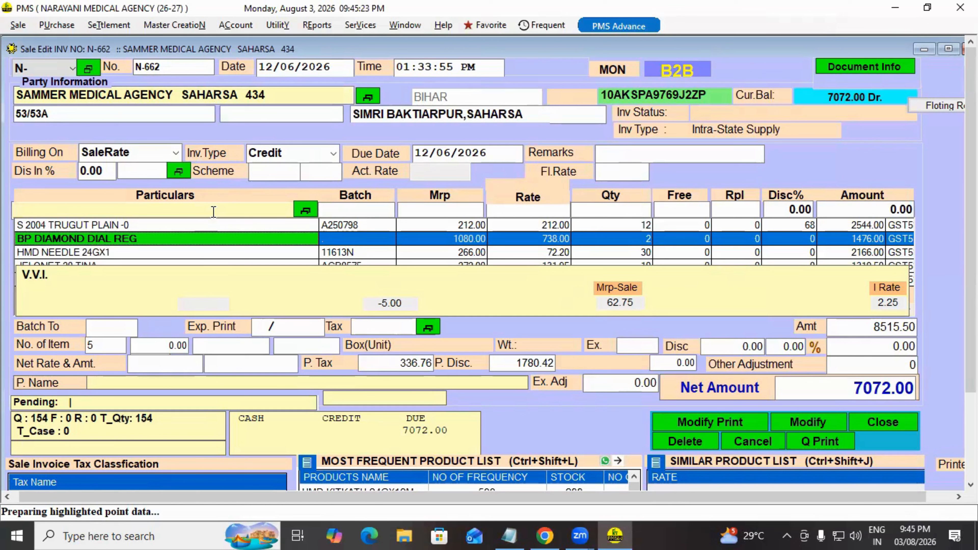
left_click(666, 152)
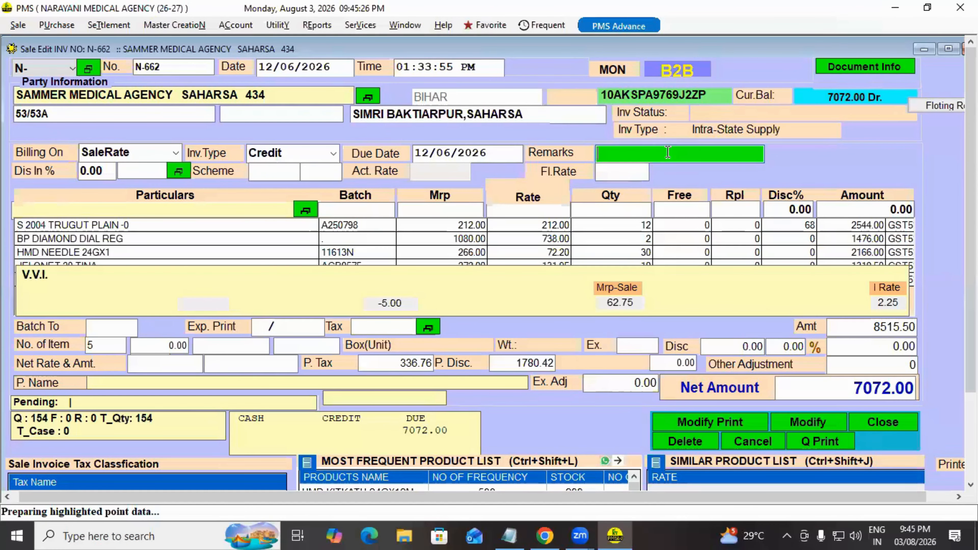
left_click(654, 227)
left_click(615, 174)
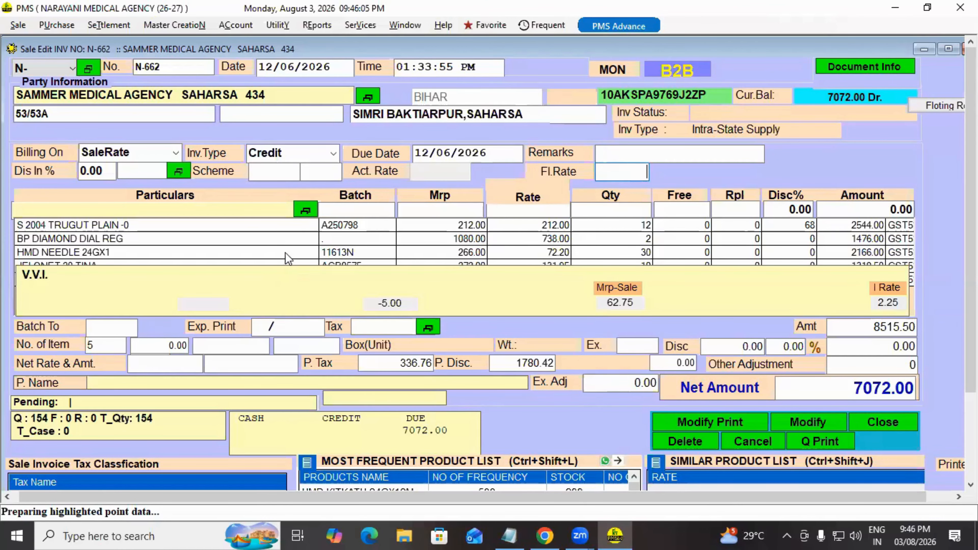
Choose HMD DISPO 2ML as a new product in the invoice's item entry line
left_click(146, 211)
key("Down")
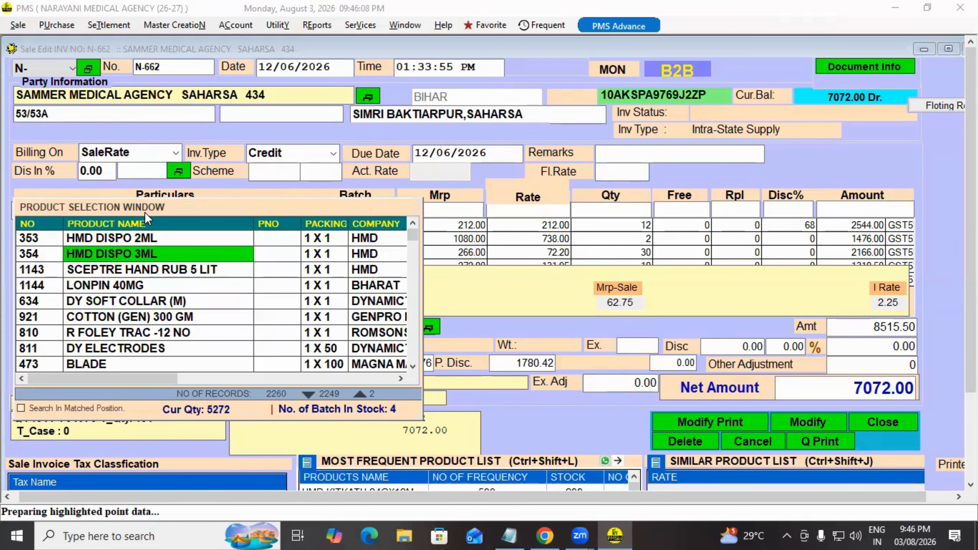
key("Up")
key("Return")
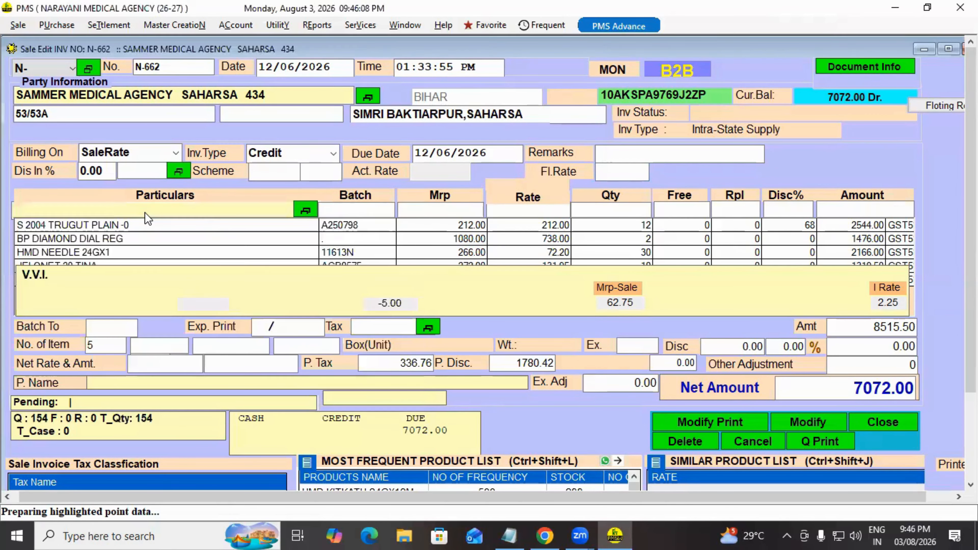
Look through the previous invoice details of HMD DISPO 2ML down to SALE-N-26, check the SALE-N-775 rate, and close the details
key("Down")
key("Down")
key("Up")
key("Up")
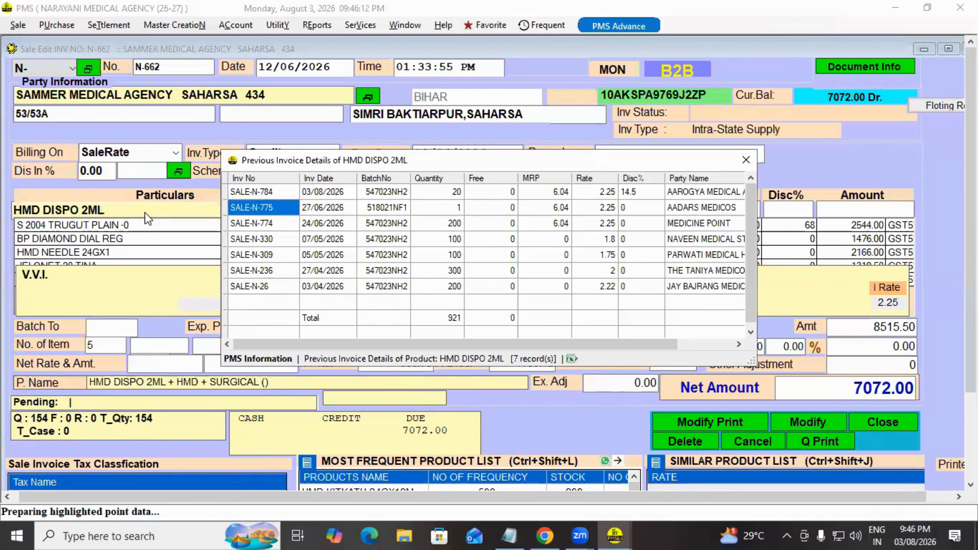
key("Down")
key("Down")
key("Down")
key("Down")
key("Down")
key("Down")
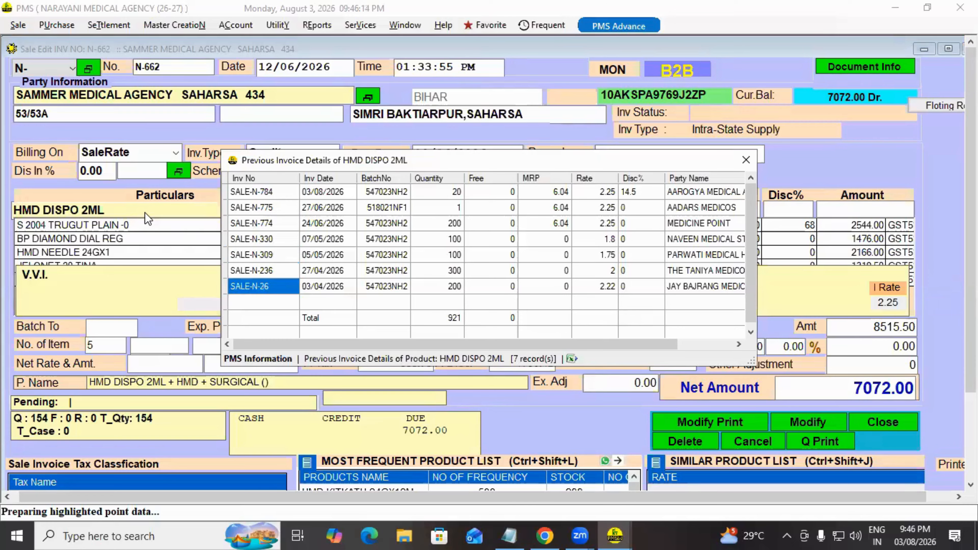
key("Up")
key("Up")
key("Up")
key("Up")
key("Up")
key("Up")
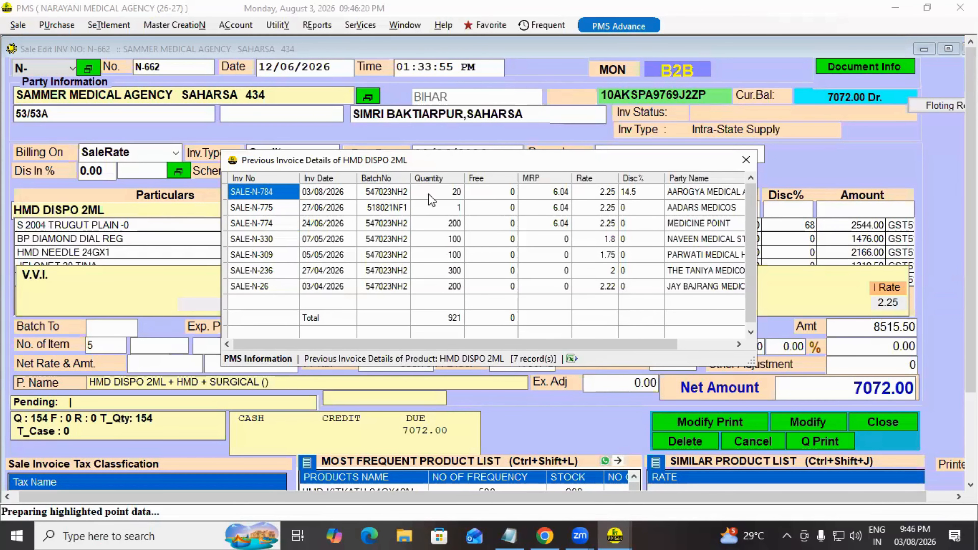
left_click(548, 212)
key("Right")
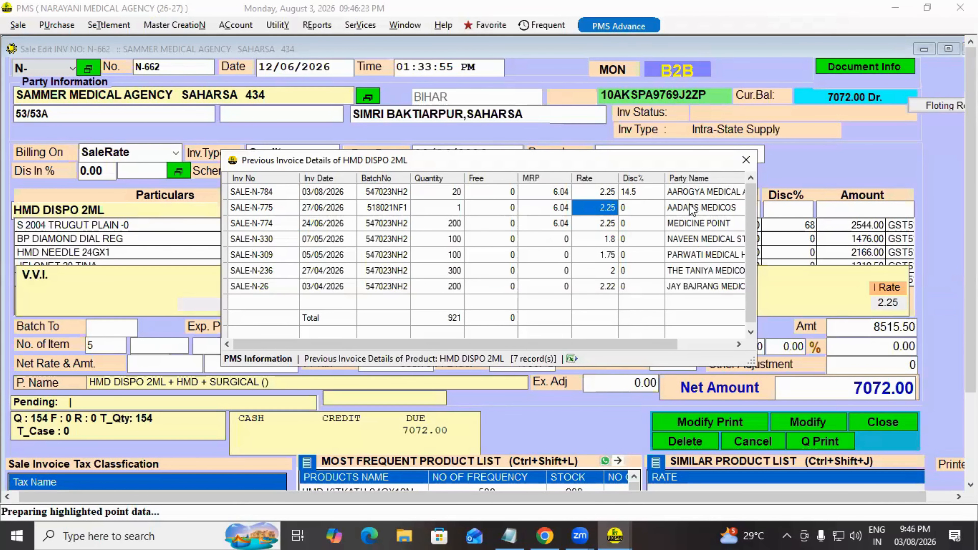
key("Escape")
Open the purchase details of HMD DISPO 2ML, examine the PUR-121 entry across its columns, and close the details
key("F5")
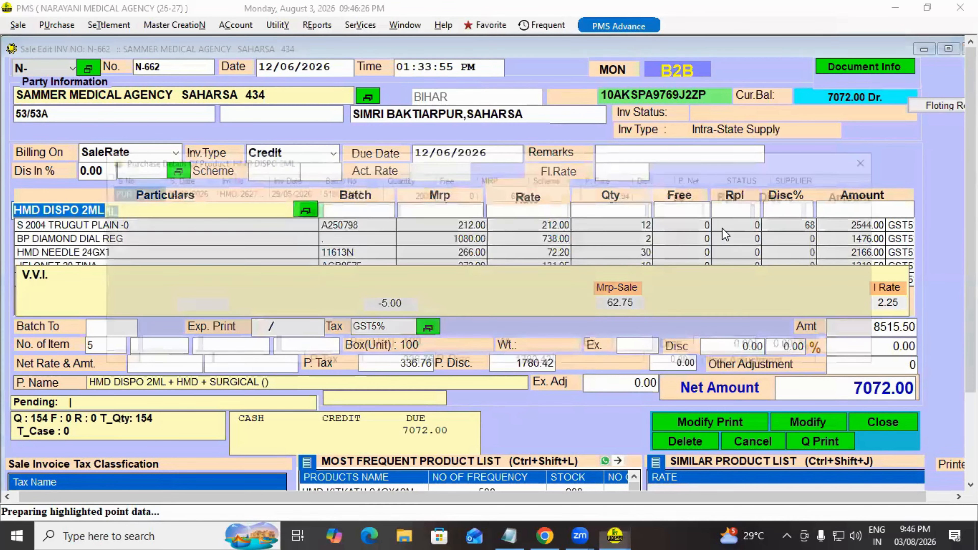
key("Right")
key("Right")
key("Right")
key("Right")
key("Right")
key("Right")
key("Right")
key("Right")
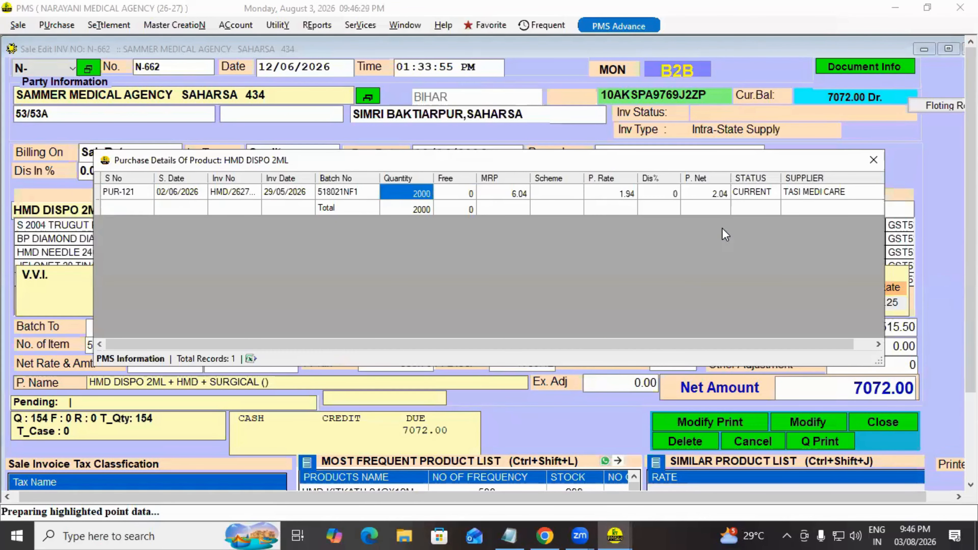
key("Right")
key("Right")
key("Right")
key("Right")
key("Right")
key("Left")
key("Left")
key("Left")
key("Left")
key("Left")
key("Left")
key("Left")
key("Left")
key("Left")
key("Left")
key("Left")
key("Left")
key("Left")
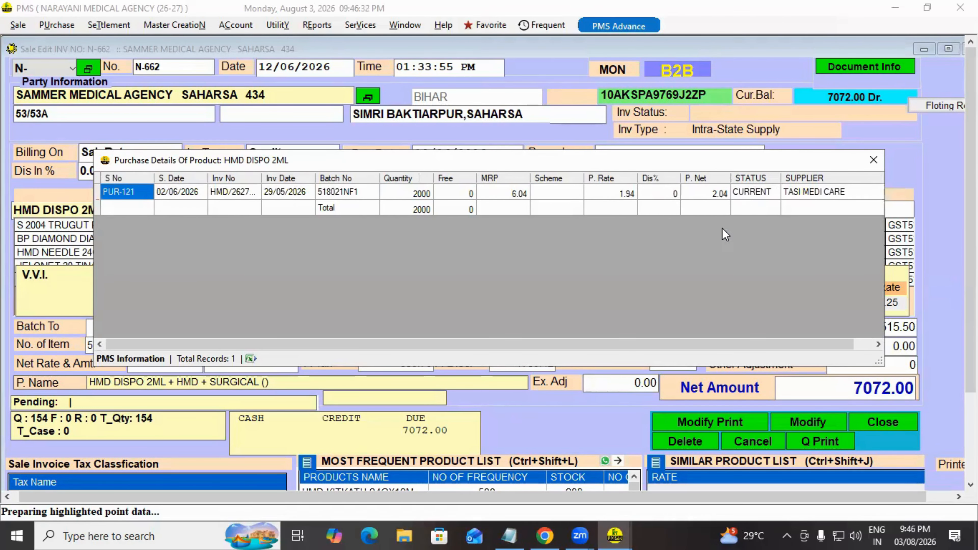
key("Escape")
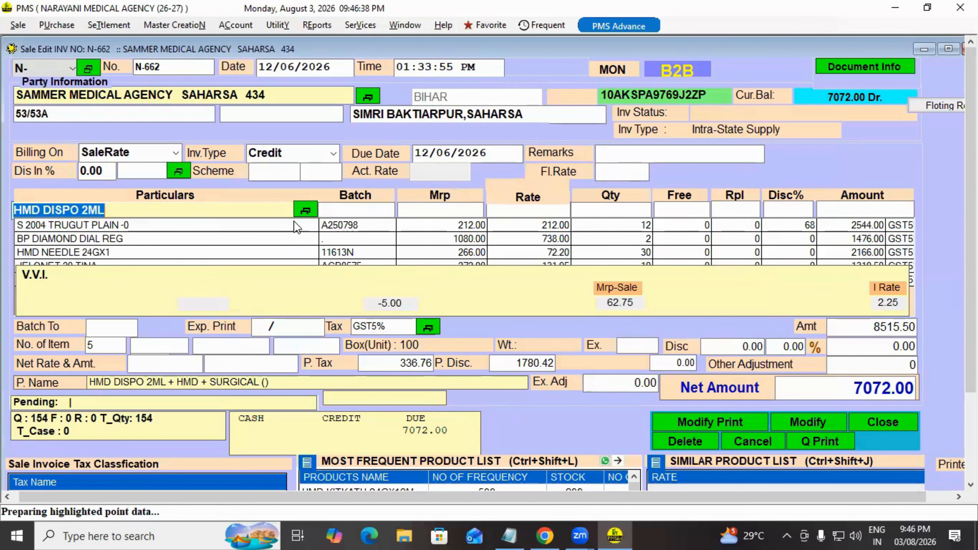
Reselect HMD DISPO 2ML and examine its batch list across the quantity, expiry, MRP, sale, trade, purchase and net rate columns
key("Down")
key("Up")
key("Return")
key("Down")
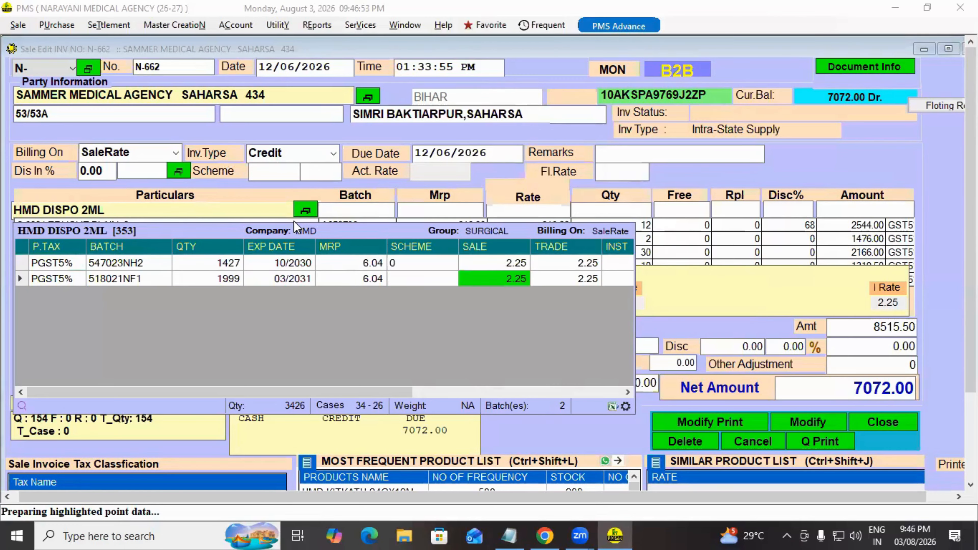
key("Right")
key("Up")
key("Right")
key("Right")
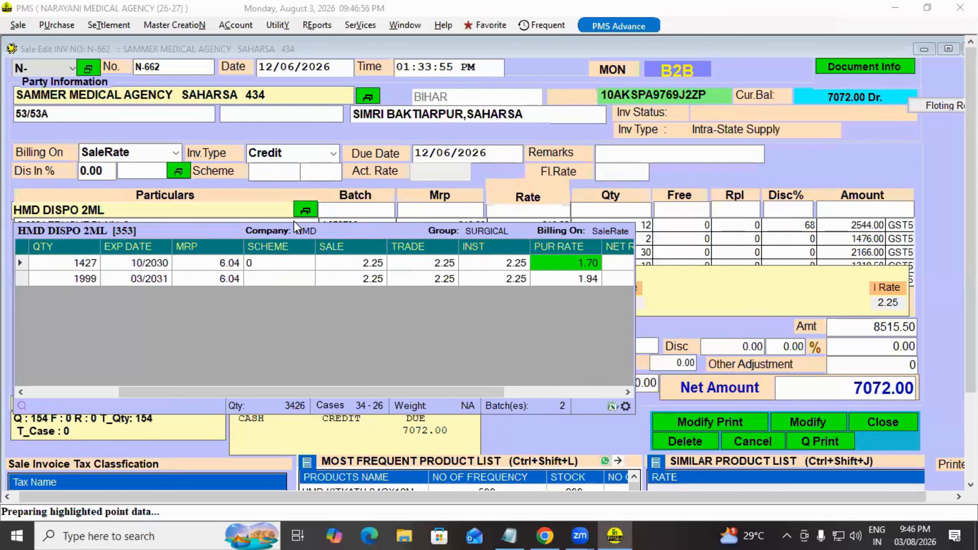
key("Right")
key("Right")
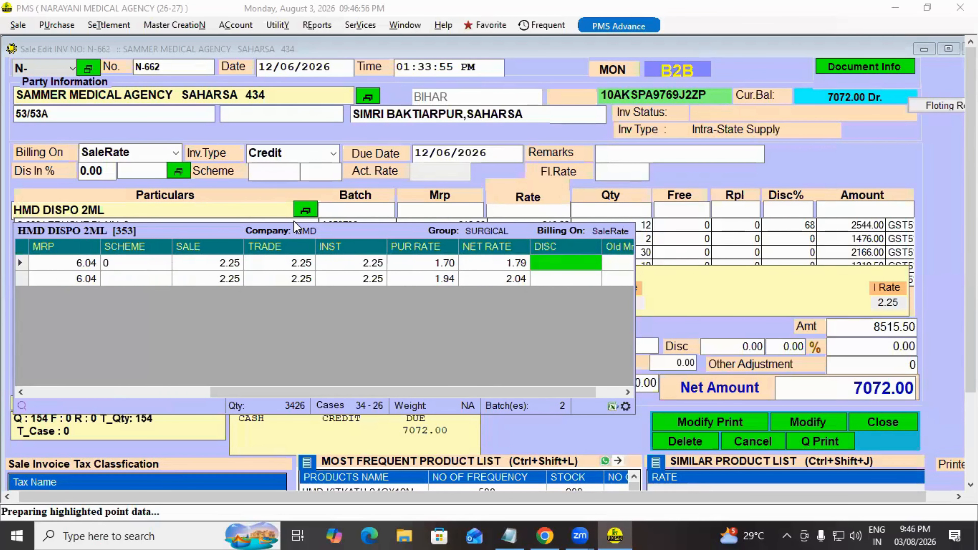
key("Right")
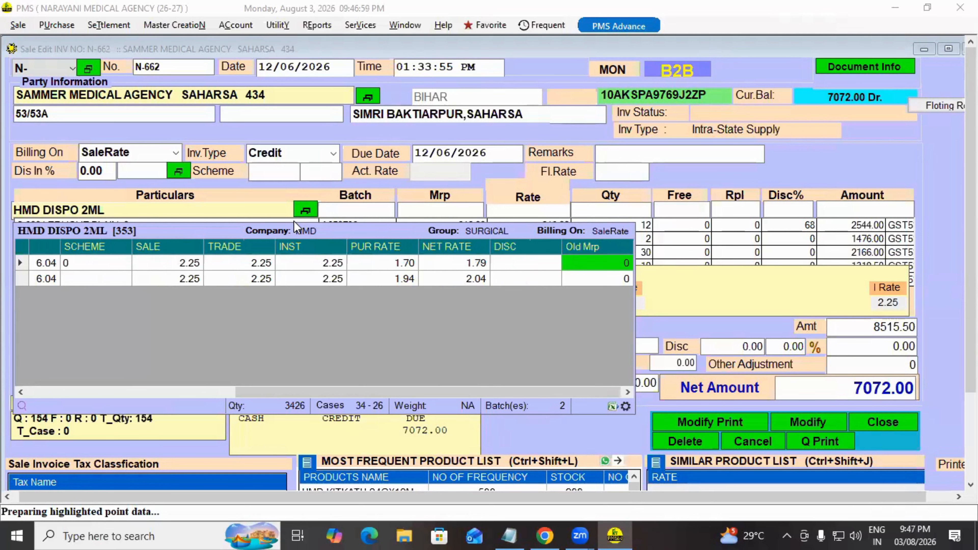
key("Left")
key("Left")
key("Left")
key("Left")
key("Left")
key("Left")
key("Left")
key("Left")
key("Left")
key("Left")
key("Left")
key("Left")
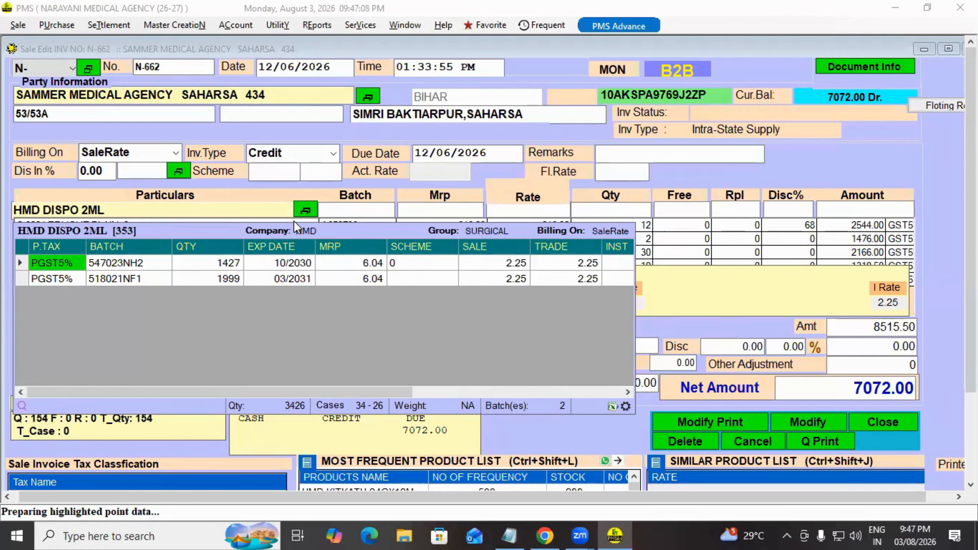
Select batch 547023NH2, dismiss the V.V.I. margin details, and accept the 2.25 sale rate
key("Return")
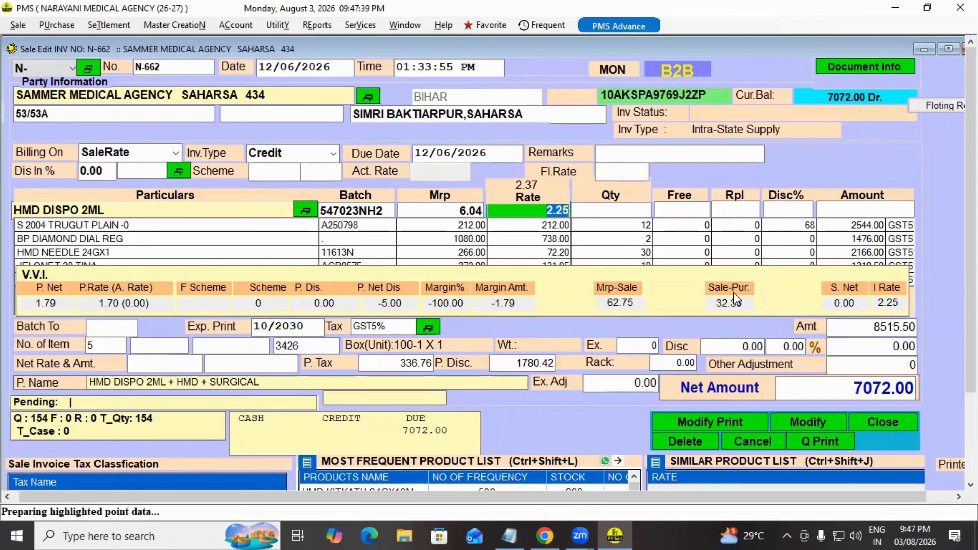
key("Escape")
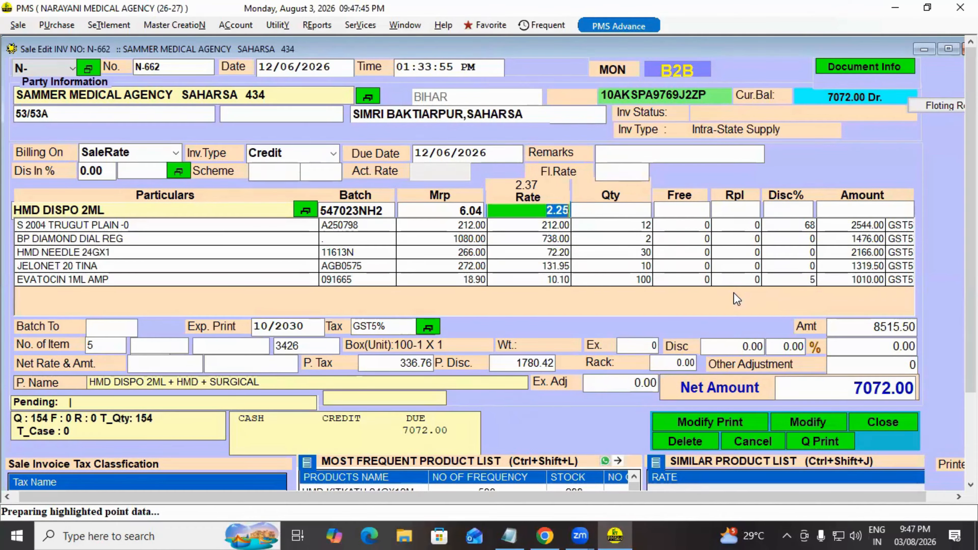
key("Return")
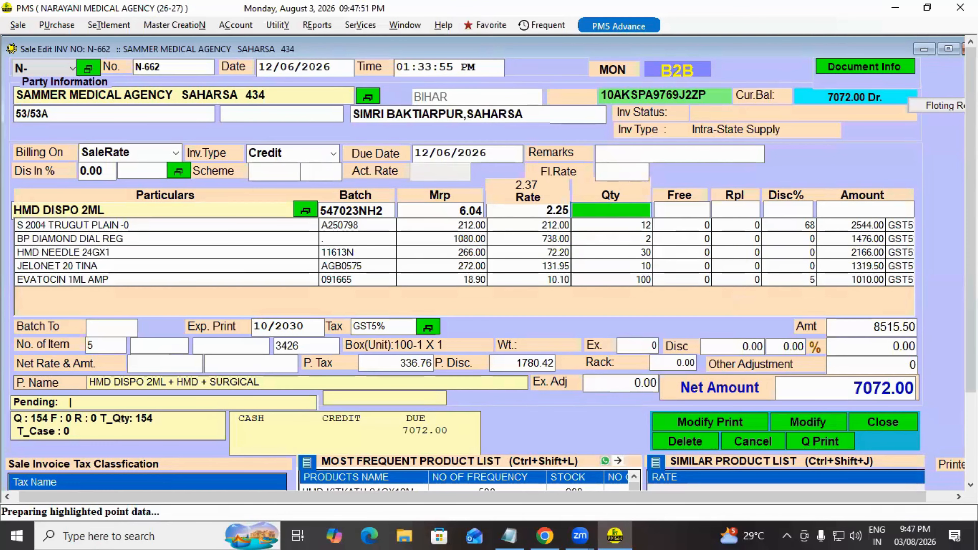
Try a quantity of 11 for HMD DISPO 2ML, and a quantity of 10 with 1 free
type("11")
key("Return")
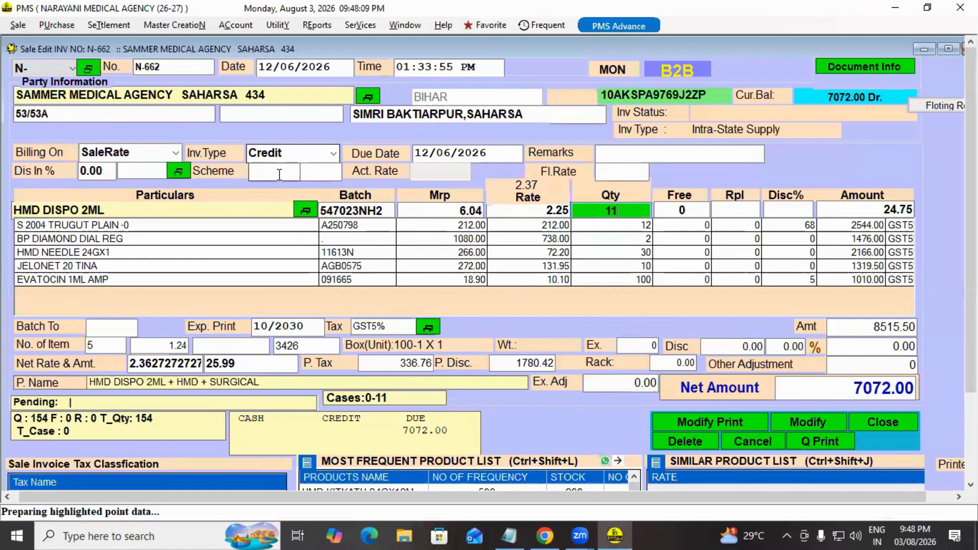
left_click(284, 174)
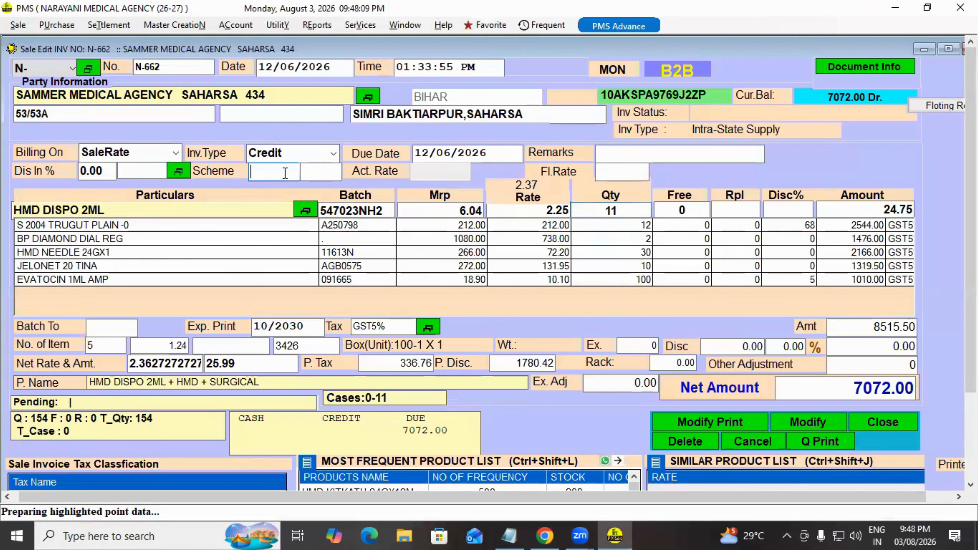
left_click(635, 210)
key("BackSpace")
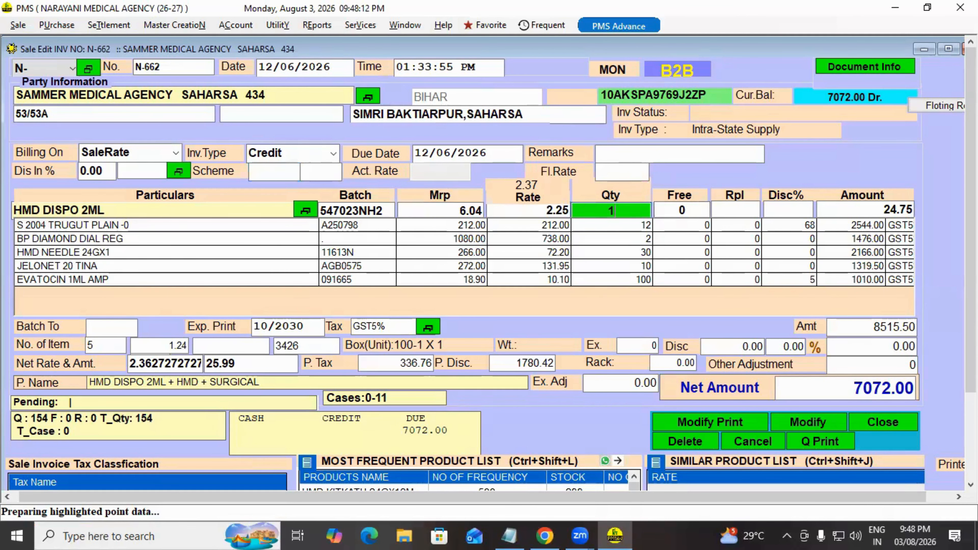
type("0")
key("Return")
type("1")
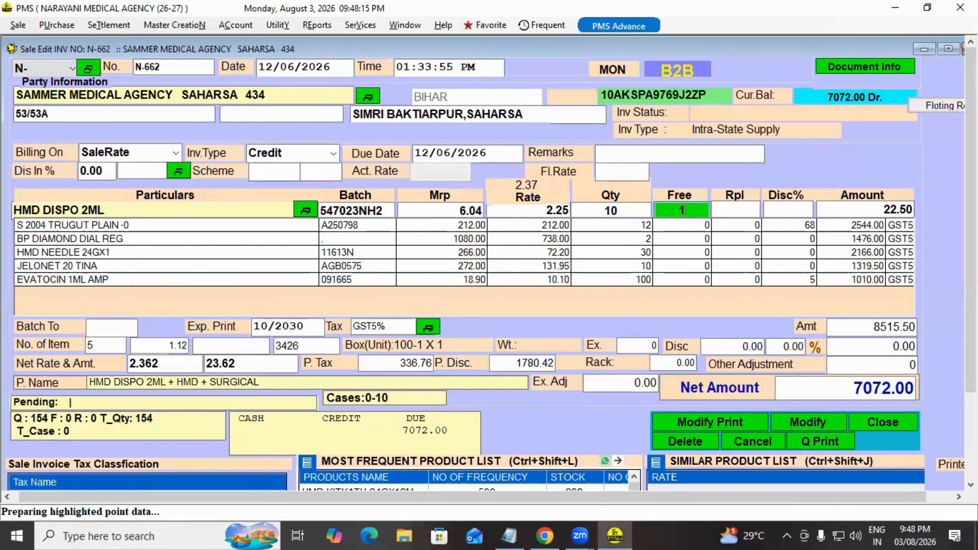
key("BackSpace")
Set the quantity of HMD DISPO 2ML to 8
key("shift+Tab")
type("8")
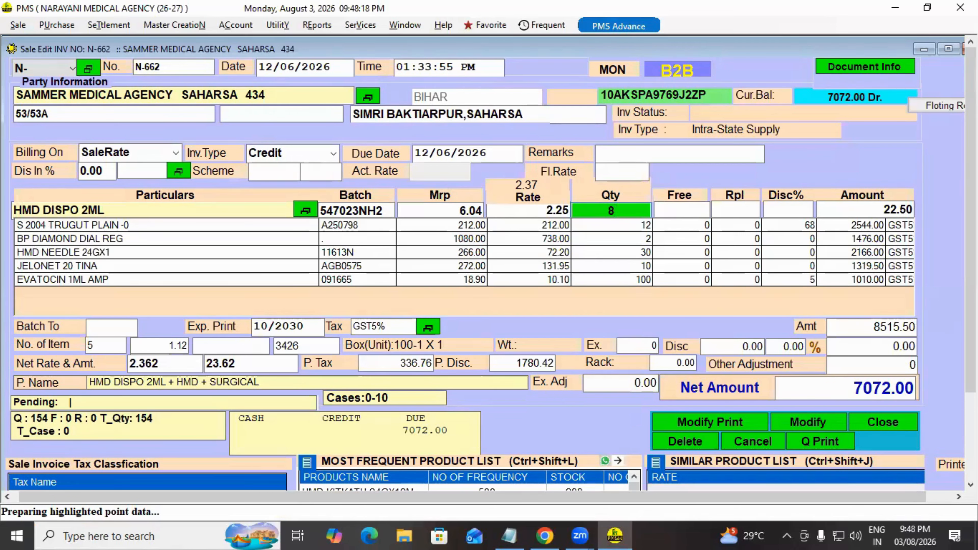
key("Return")
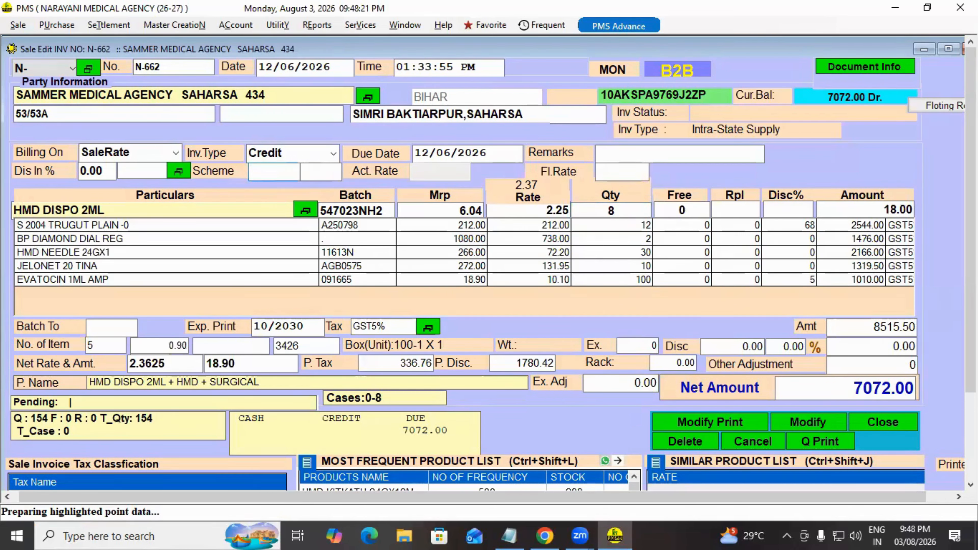
Apply a 10+1 scheme to HMD DISPO 2ML, add the item to the invoice, and dismiss the product selection
type("10+1")
key("Return")
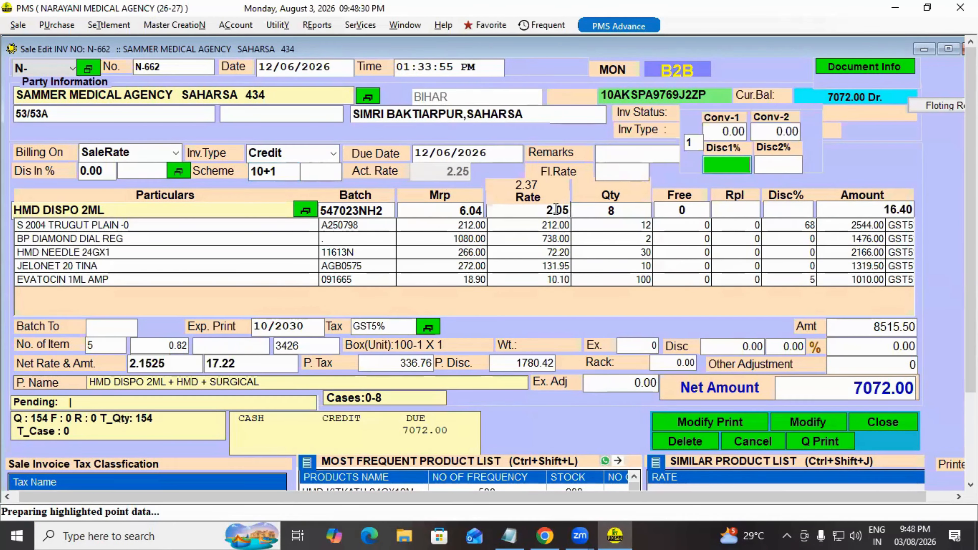
key("Return")
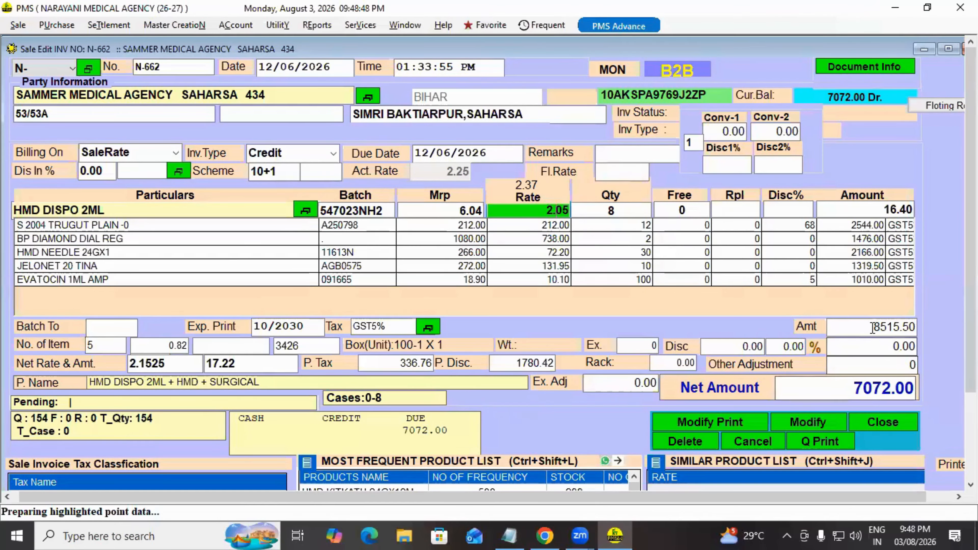
key("Return")
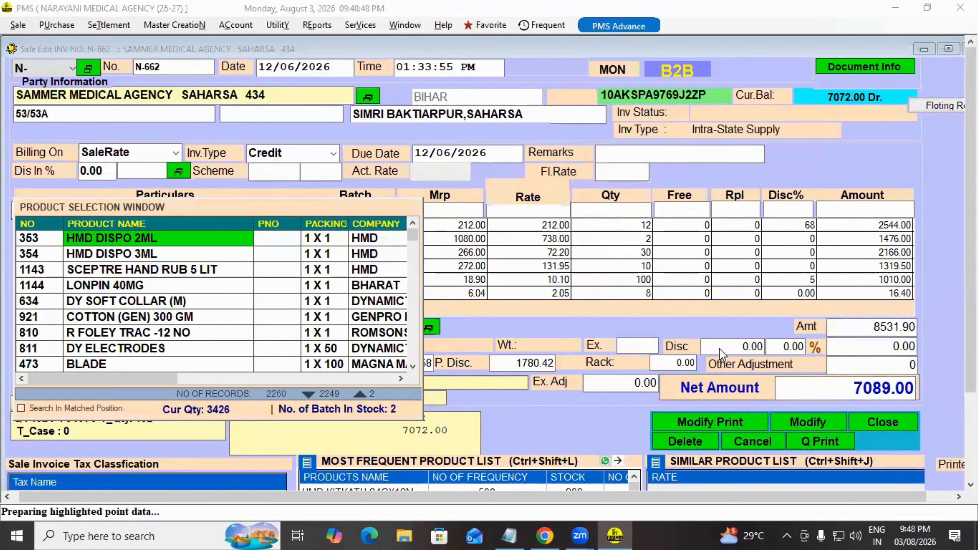
key("Escape")
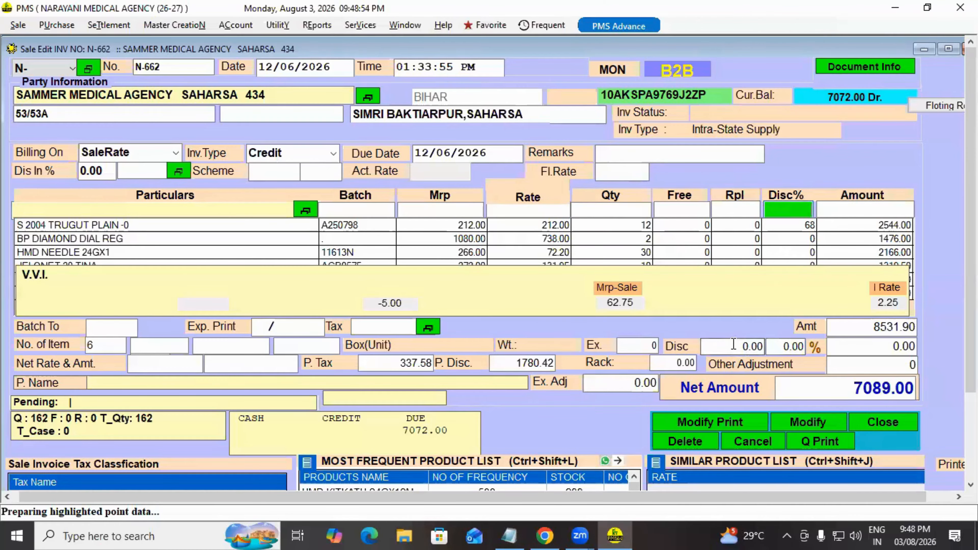
Check the invoice's discount, Other Adjustment, Ex. Adj, P. Tax and P. Disc. fields
left_click(754, 346)
key("Return")
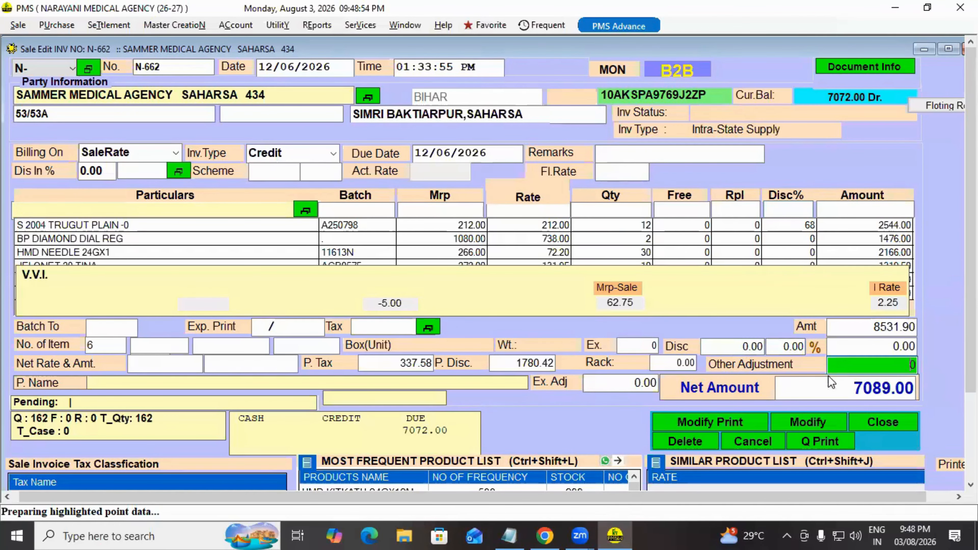
left_click(632, 382)
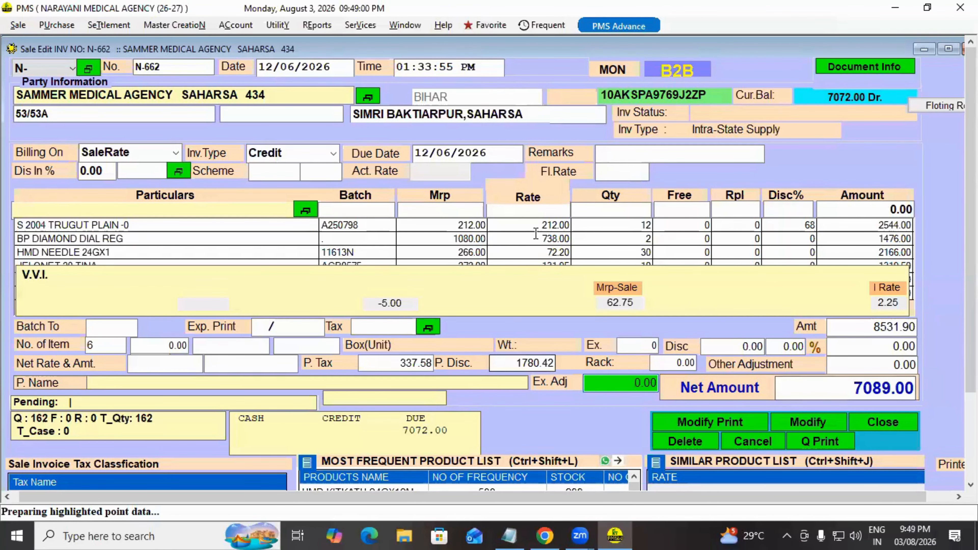
left_click(382, 363)
left_click(489, 366)
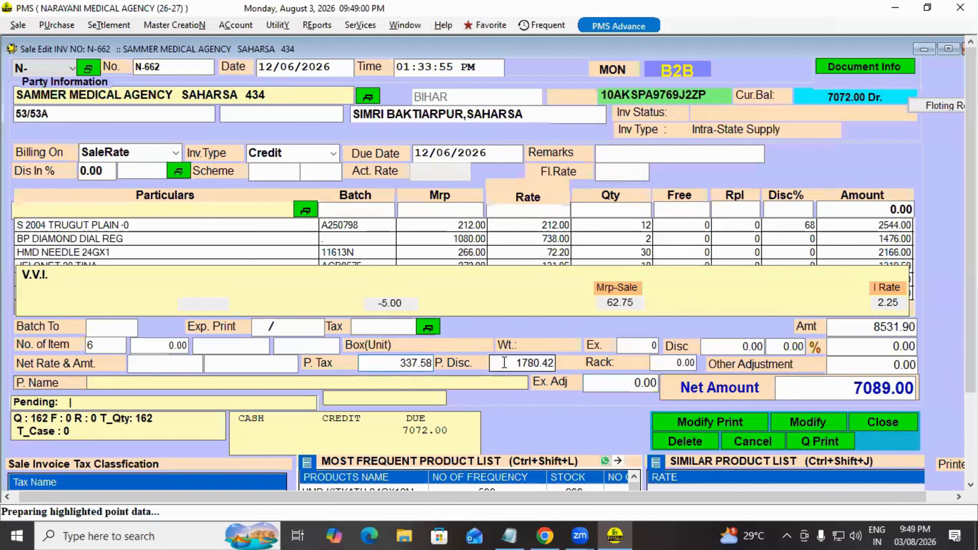
Load the S 2004 TRUGUT PLAIN -0 item for editing and check its net rate, net amount, P. Tax and P. Disc. fields
left_click(145, 361)
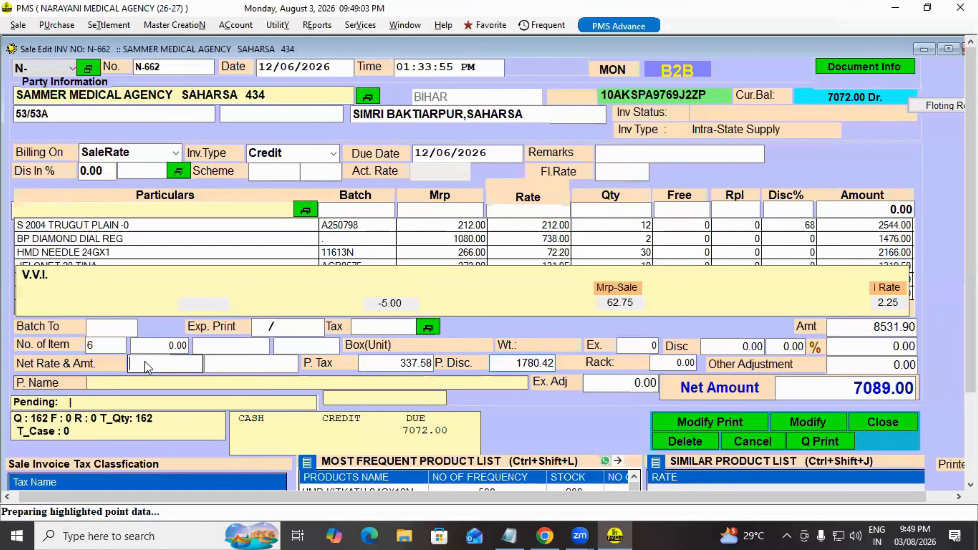
double_click(115, 225)
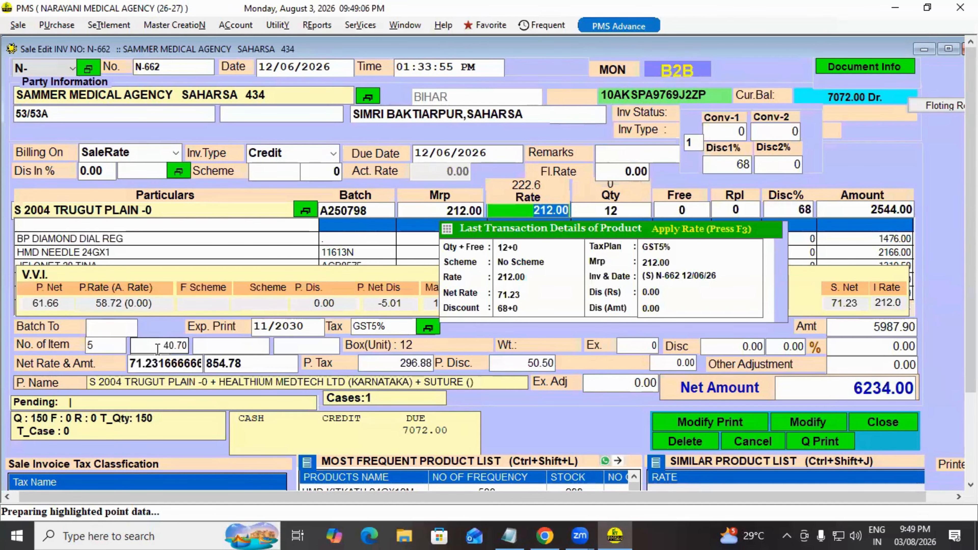
left_click(156, 363)
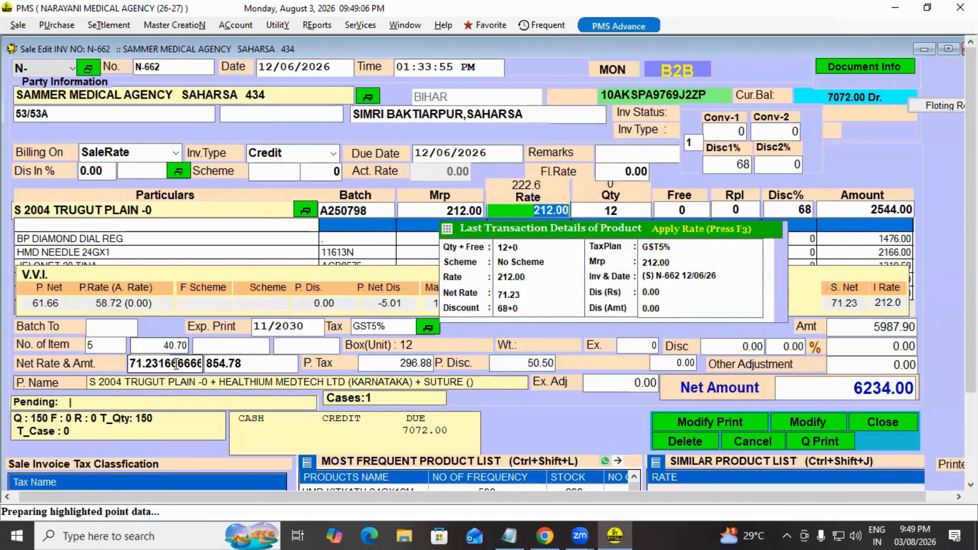
left_click(248, 368)
left_click(391, 369)
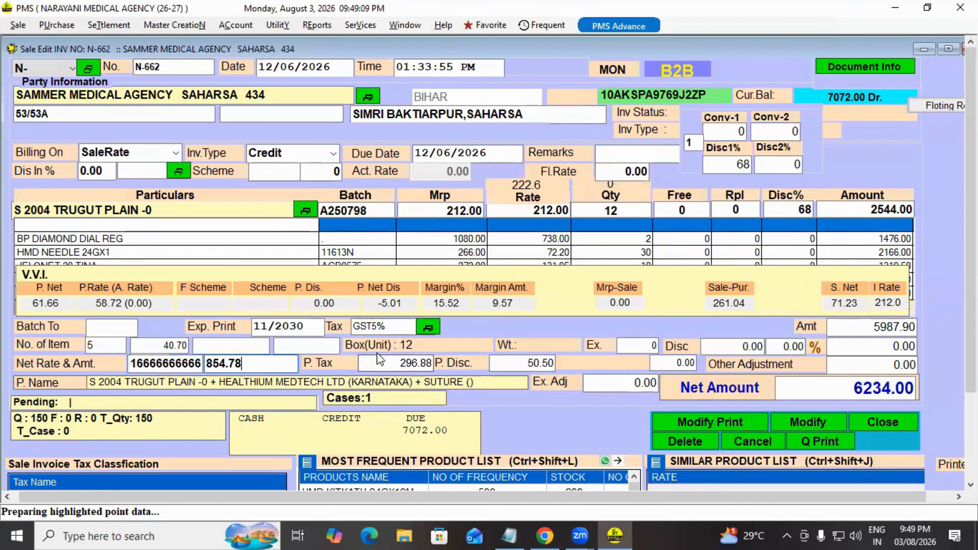
key("Return")
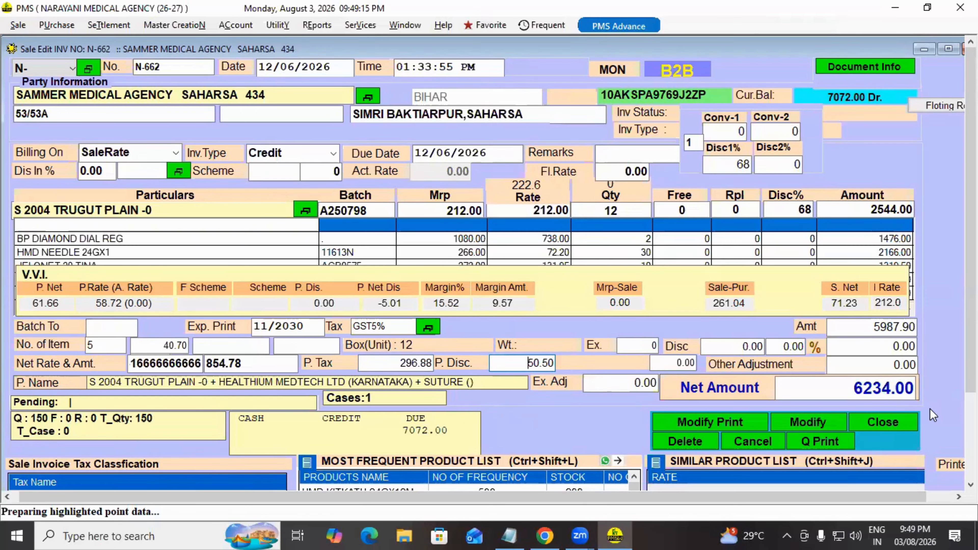
Close the edit window of sale invoice N-662 without saving the modifications
left_click(948, 108)
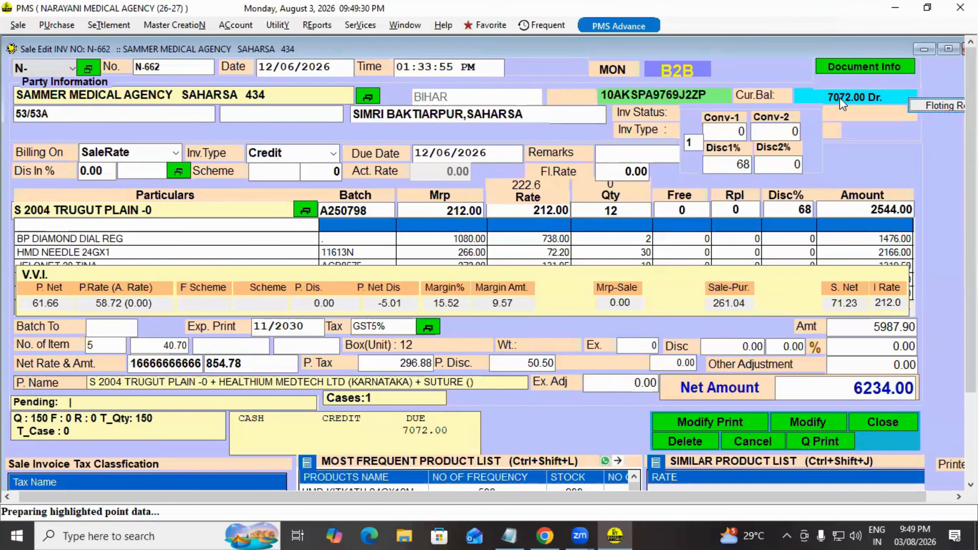
left_click(928, 104)
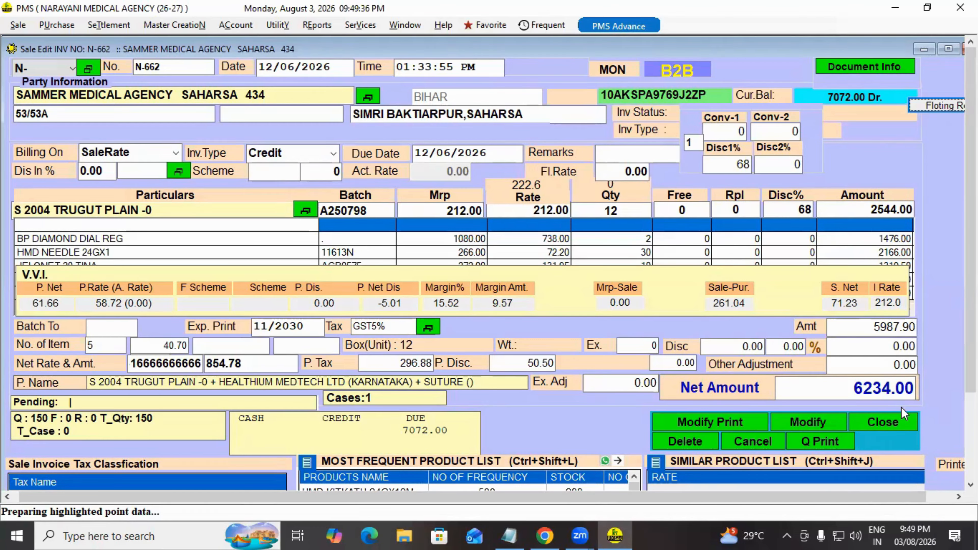
left_click(864, 422)
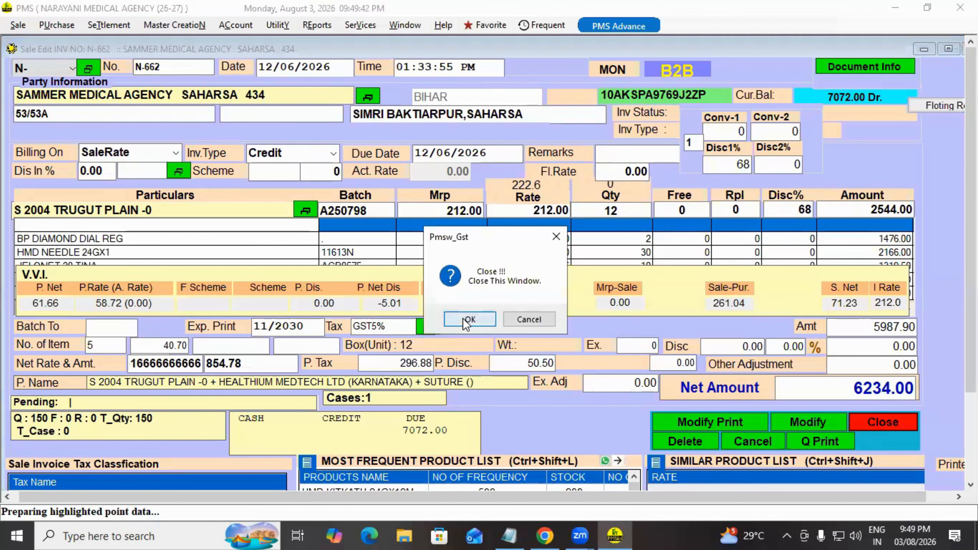
left_click(469, 320)
Open a new sale challan to view the available GST challan types, and close it without choosing one
left_click(18, 26)
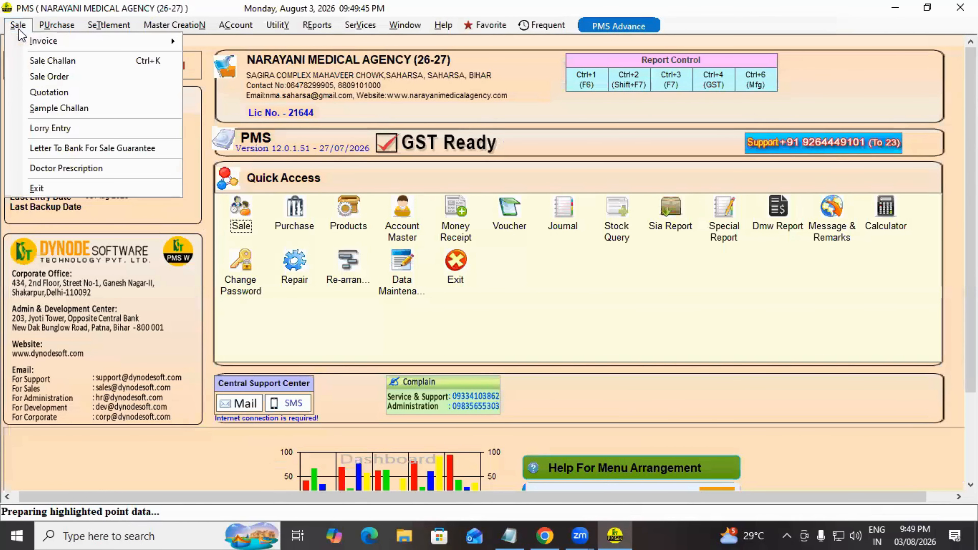
left_click(43, 62)
left_click(152, 201)
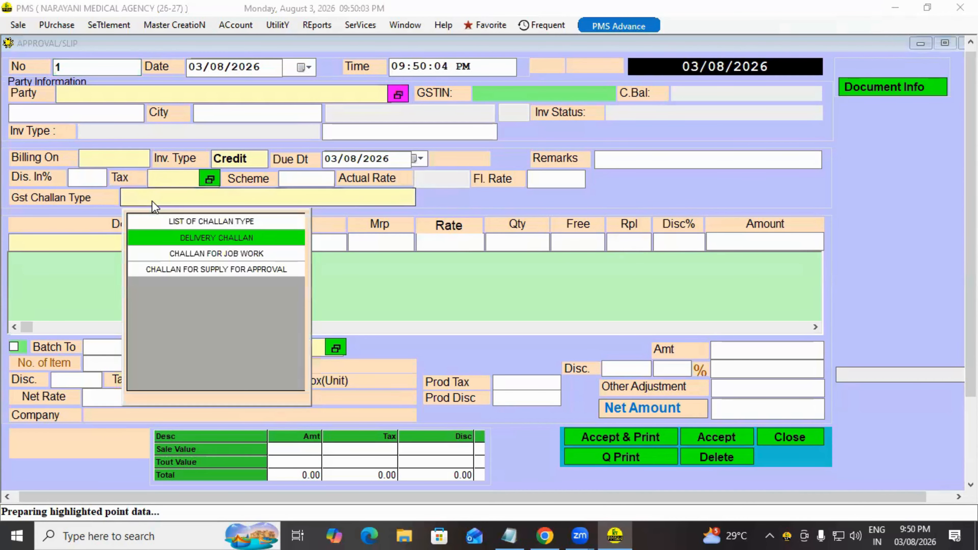
key("Escape")
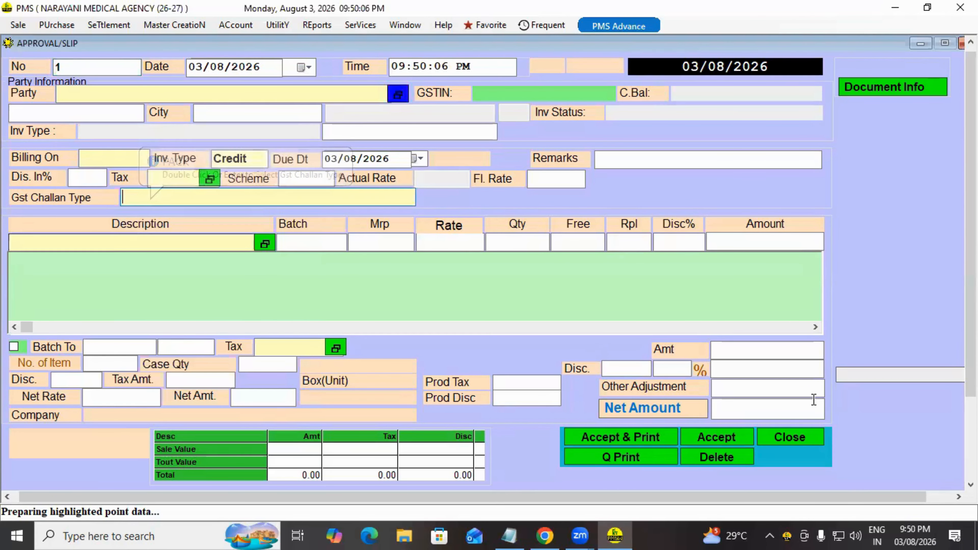
left_click(786, 437)
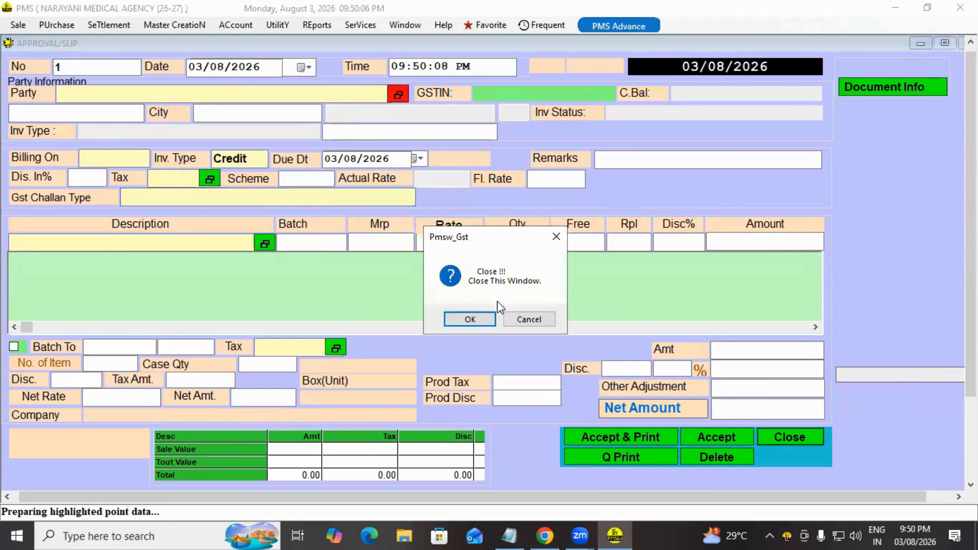